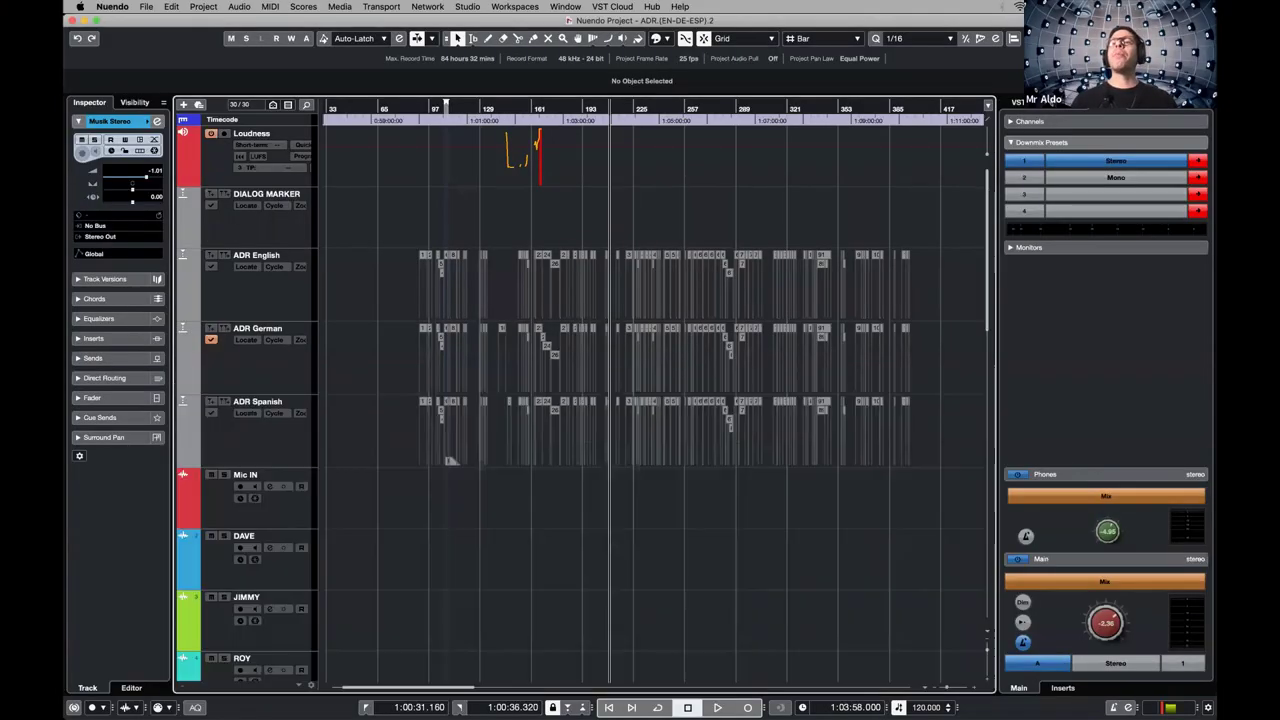
Show and hide the lower zone with the MixConsole twice
{"action": "key", "text": "super+alt+e"}
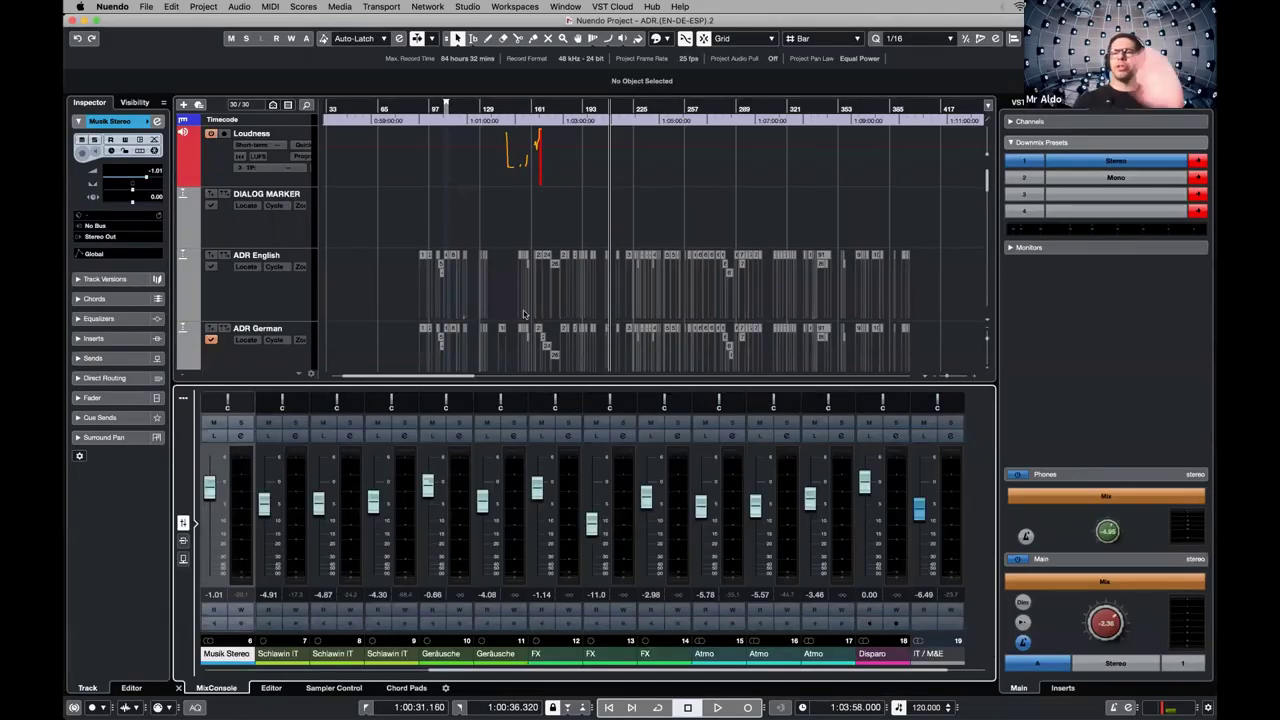
{"action": "key", "text": "super+alt+e"}
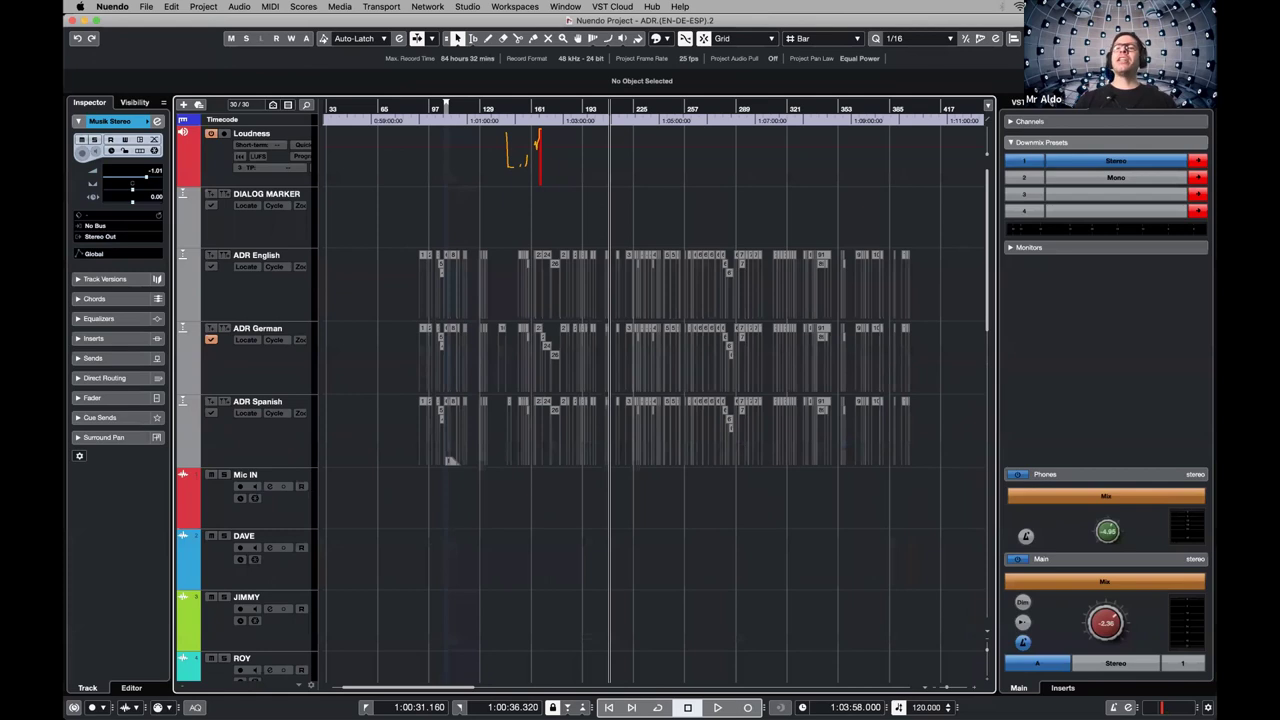
{"action": "key", "text": "super+alt+e"}
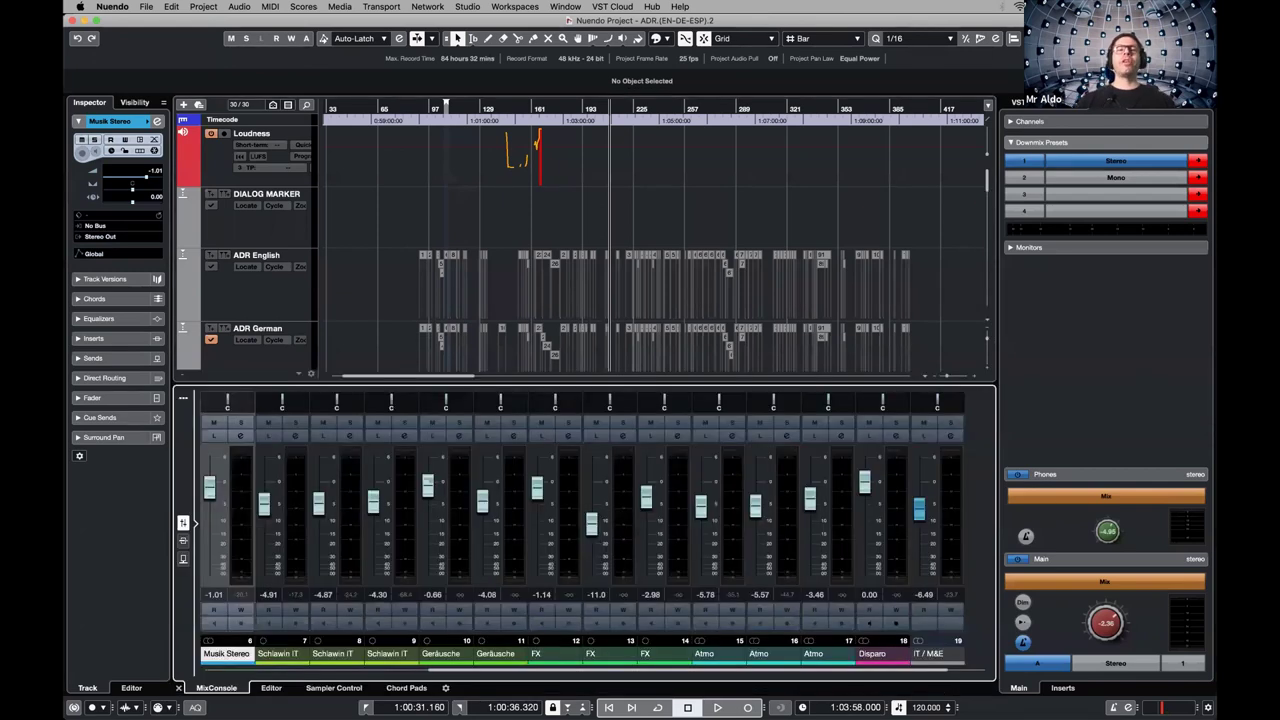
{"action": "key", "text": "super+alt+e"}
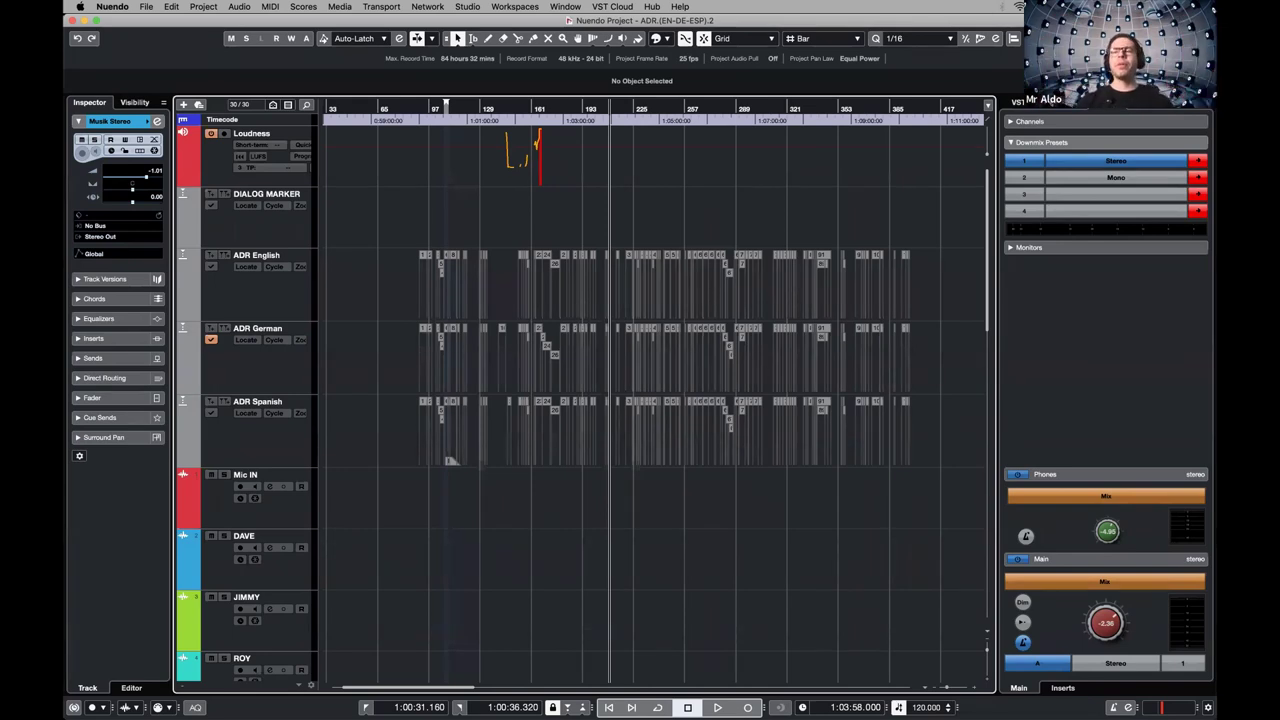
Hide and restore the right, left and lower zones of the project window one after another
{"action": "key", "text": "super+alt+r"}
{"action": "key", "text": "super+alt+l"}
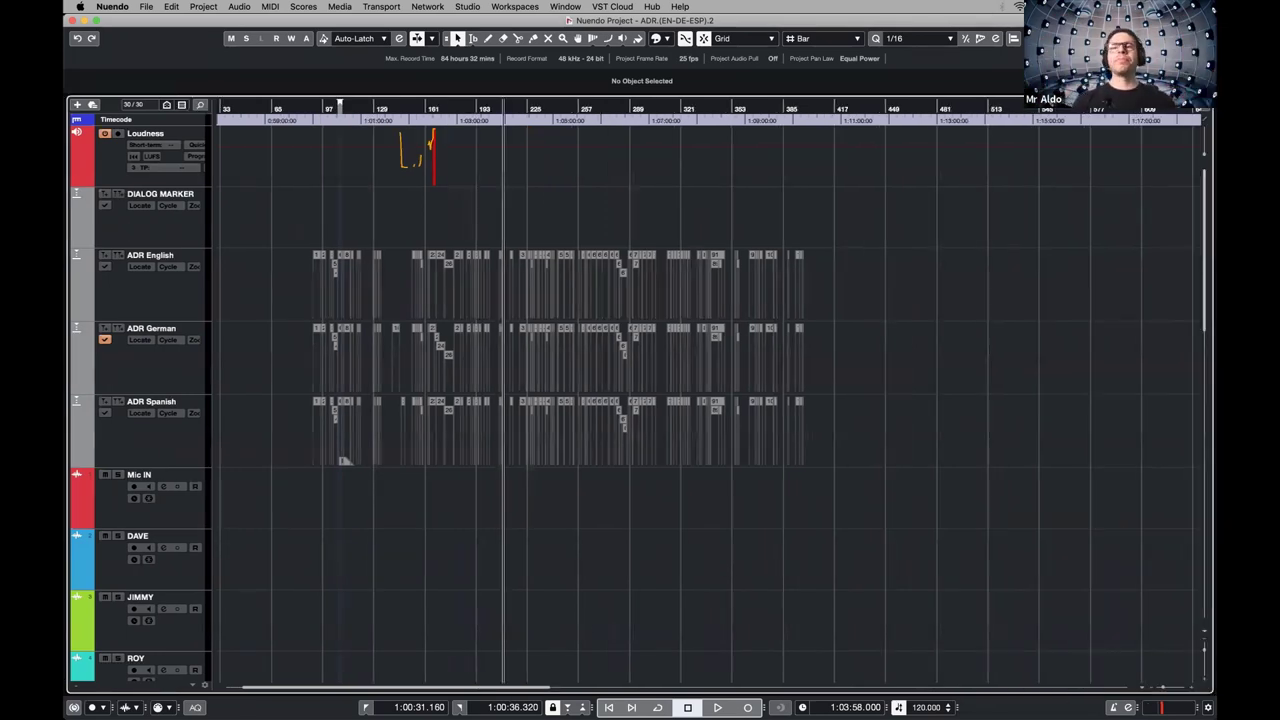
{"action": "key", "text": "super+alt+l"}
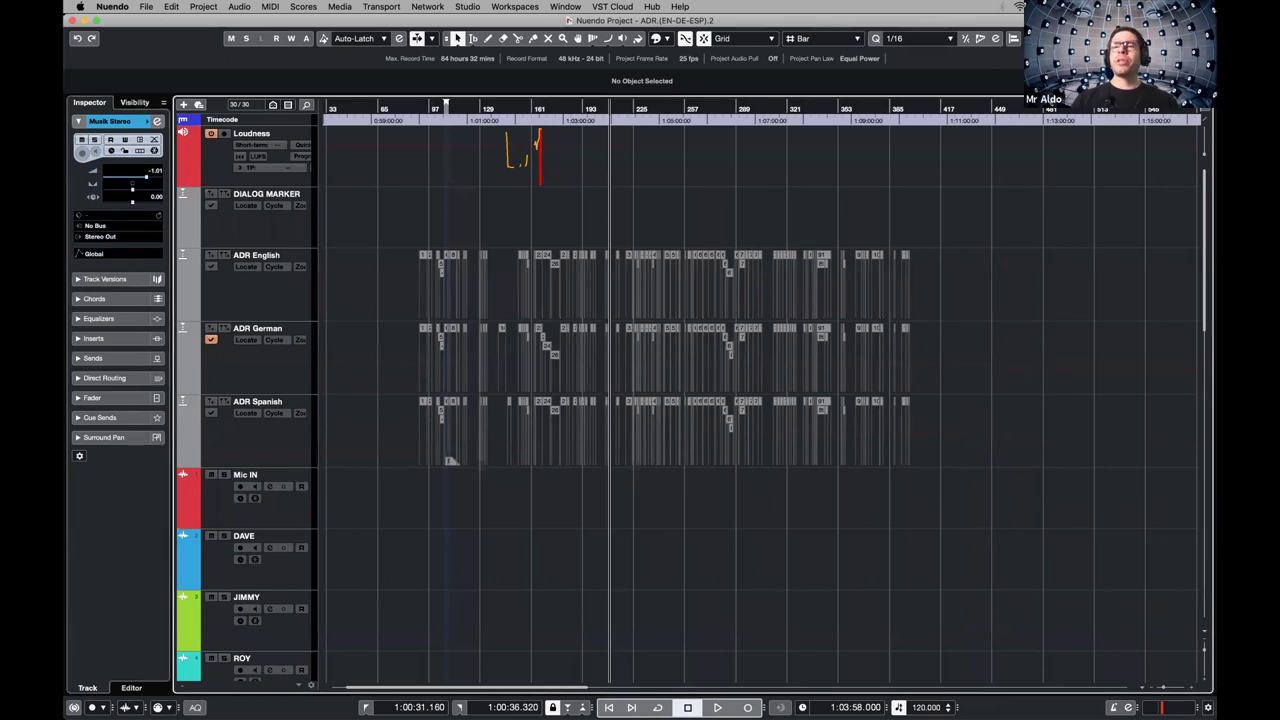
{"action": "key", "text": "super+alt+e"}
{"action": "key", "text": "super+alt+e"}
{"action": "key", "text": "super+alt+r"}
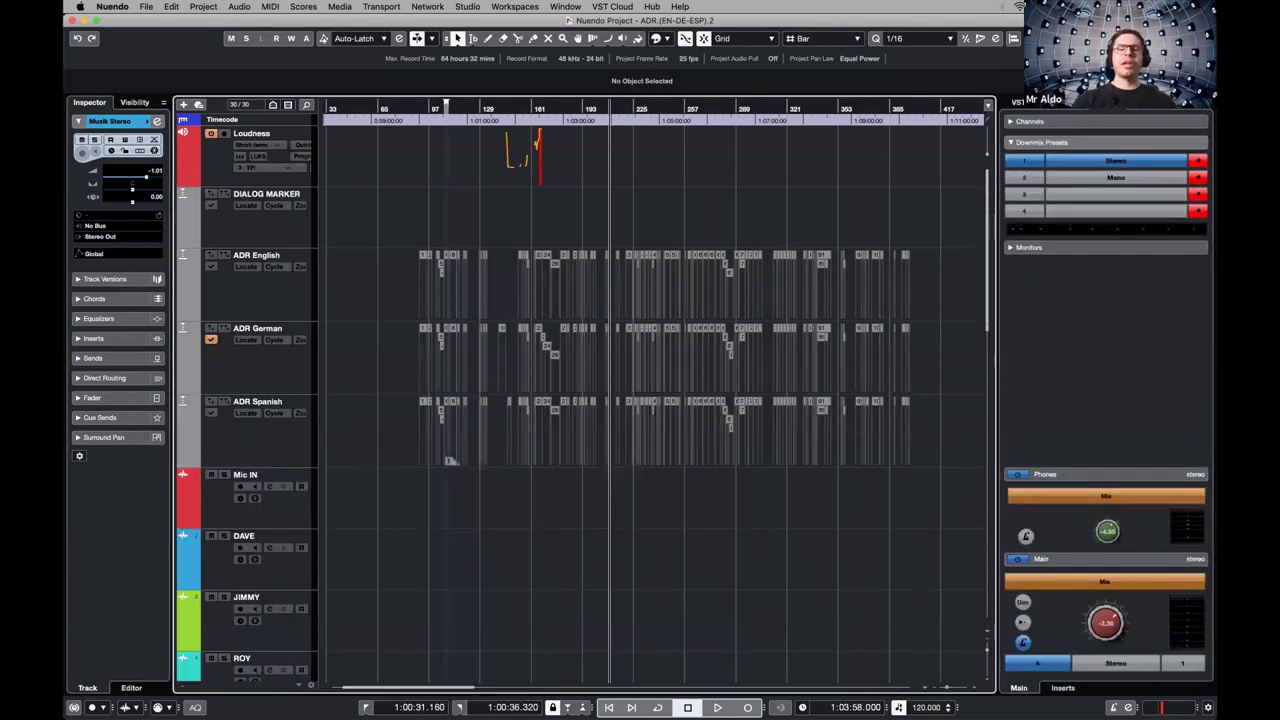
Open the video player window and close it again
{"action": "key", "text": "F8"}
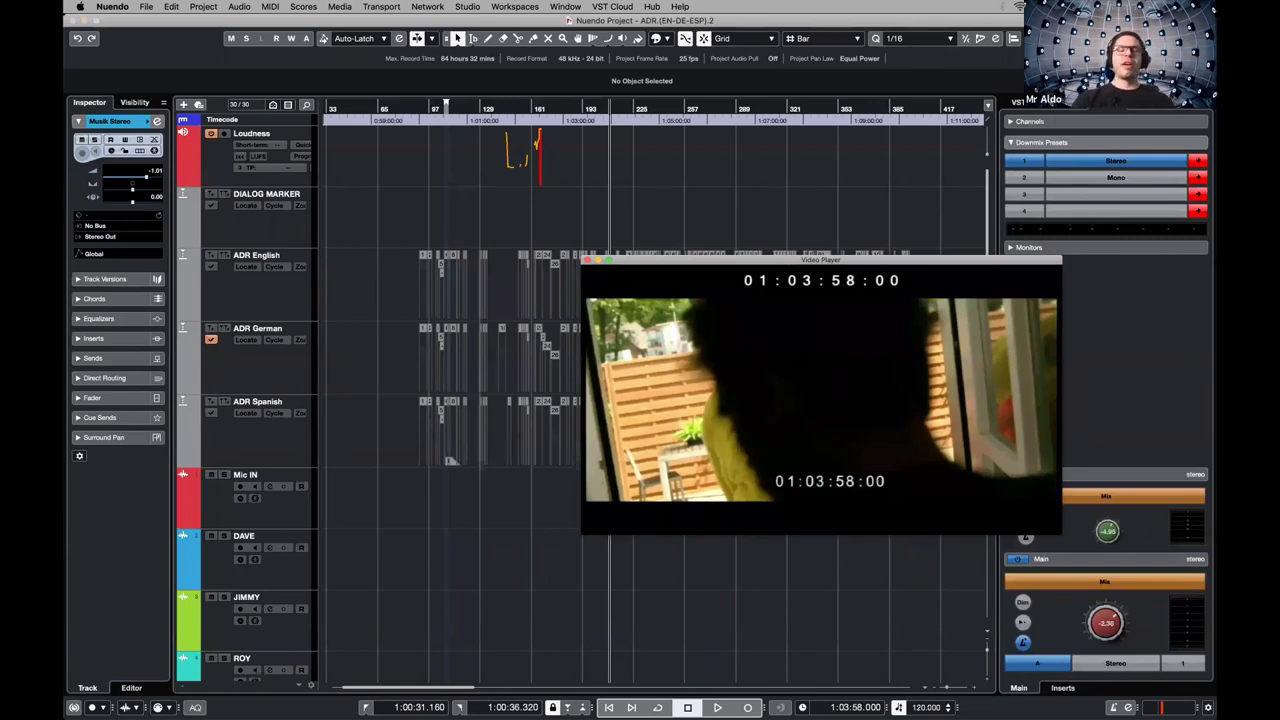
{"action": "key", "text": "F8"}
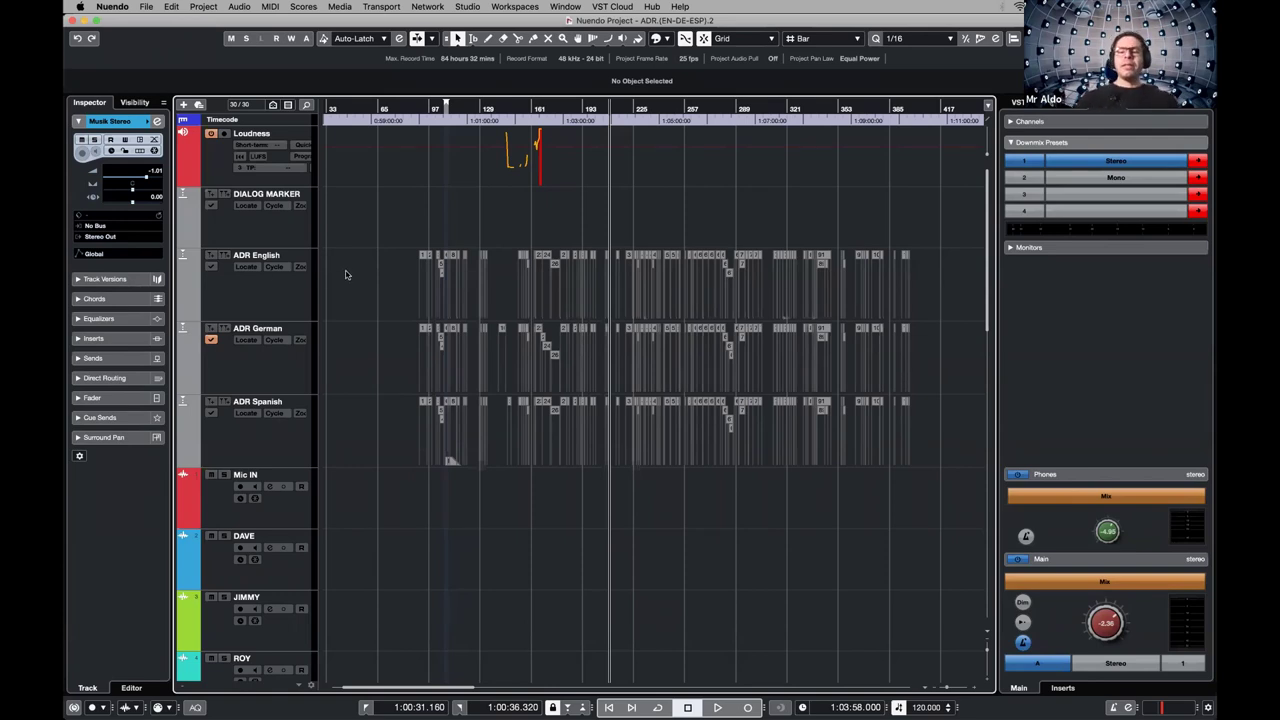
Examine all tracks of the project over the full length of the video, first compact and then with taller tracks
{"action": "key", "text": "shift+g"}
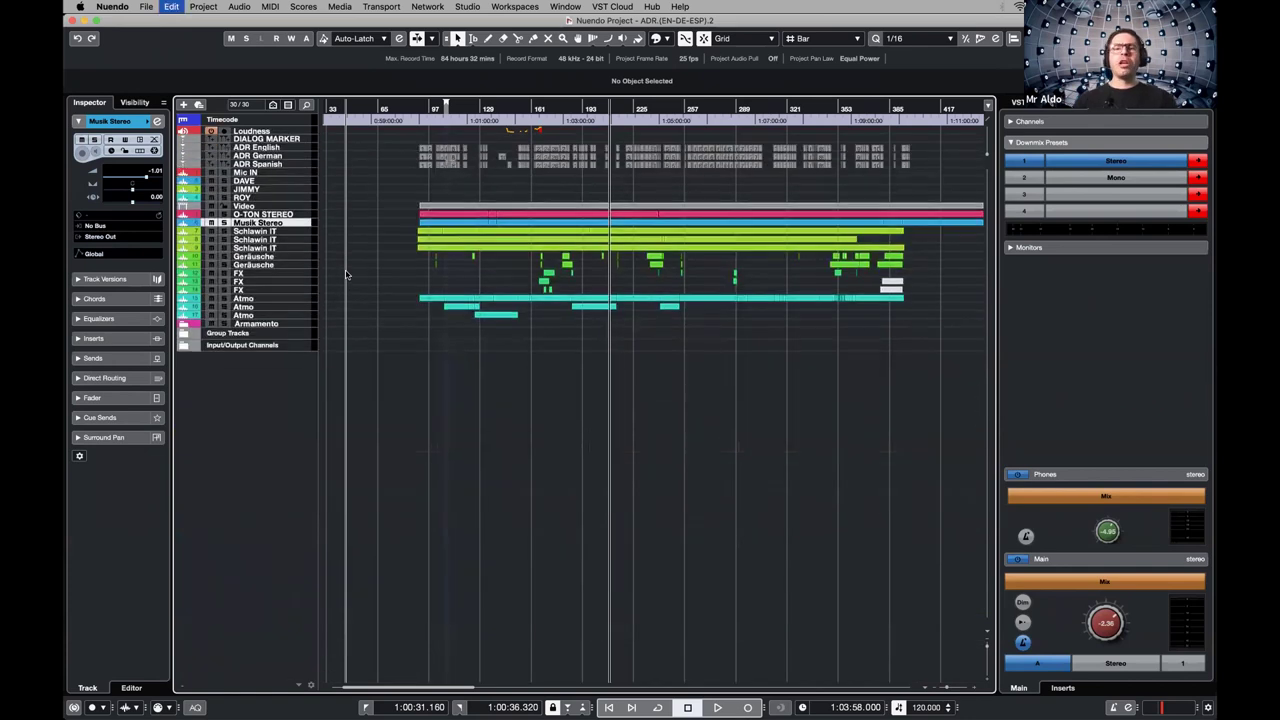
{"action": "key", "text": "shift+h"}
{"action": "key", "text": "shift+g"}
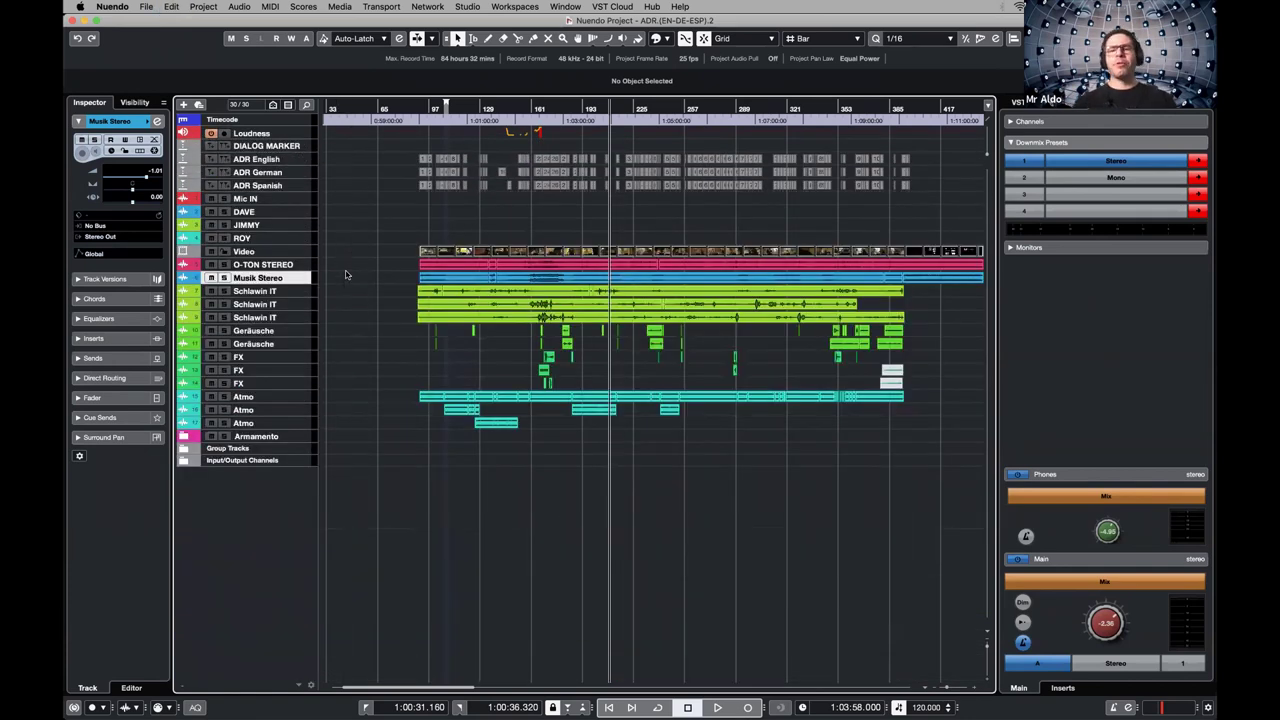
{"action": "left_click", "coordinate": [933, 689]}
{"action": "left_click", "coordinate": [968, 689]}
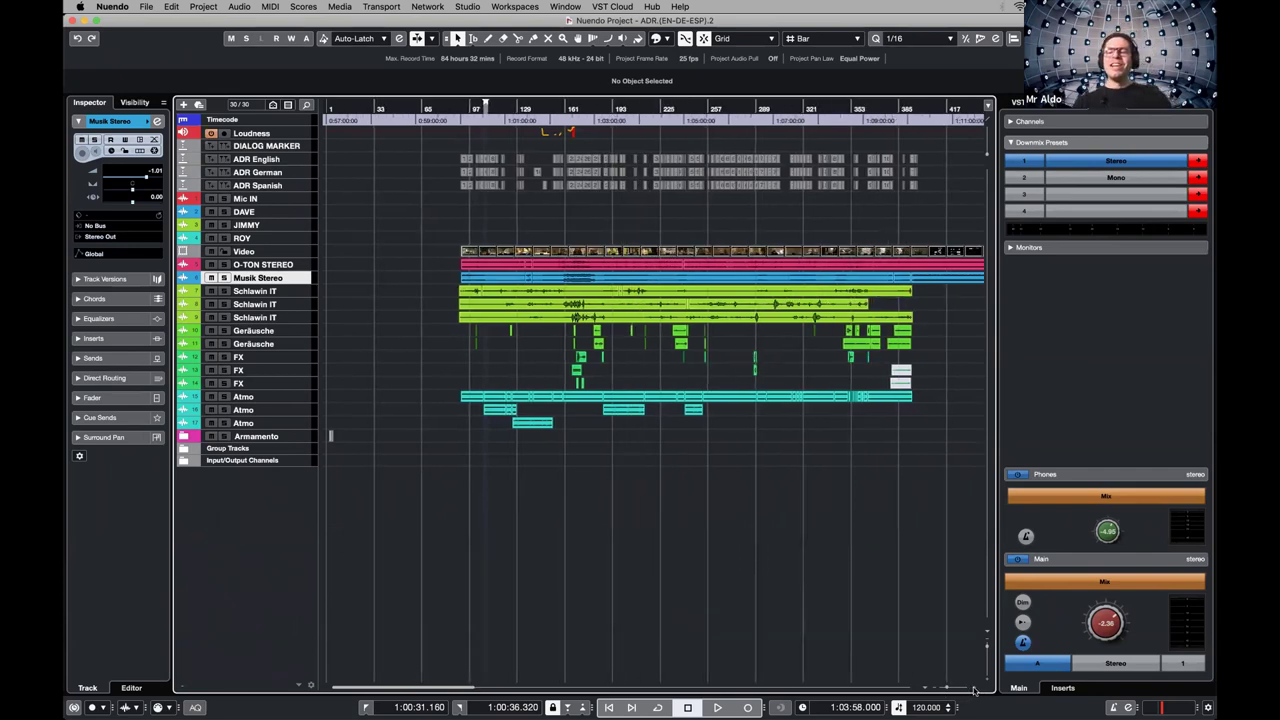
{"action": "key", "text": "g"}
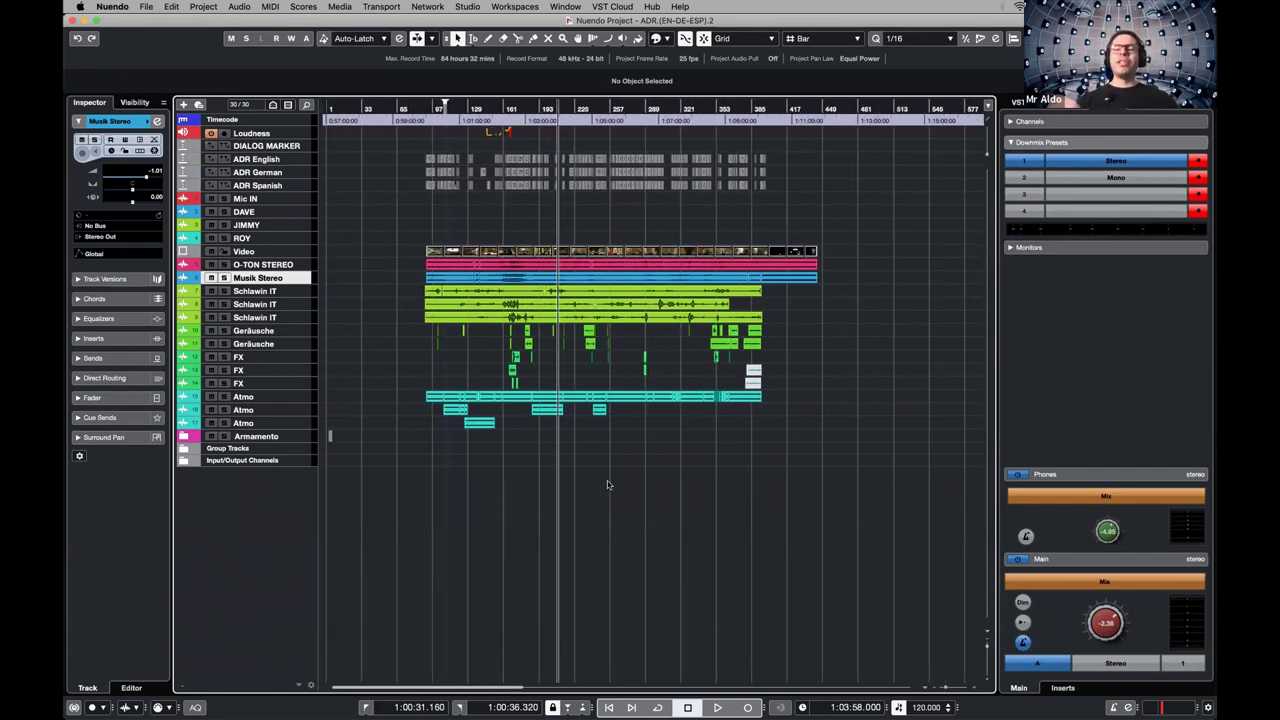
{"action": "key", "text": "shift+h"}
{"action": "key", "text": "shift+h"}
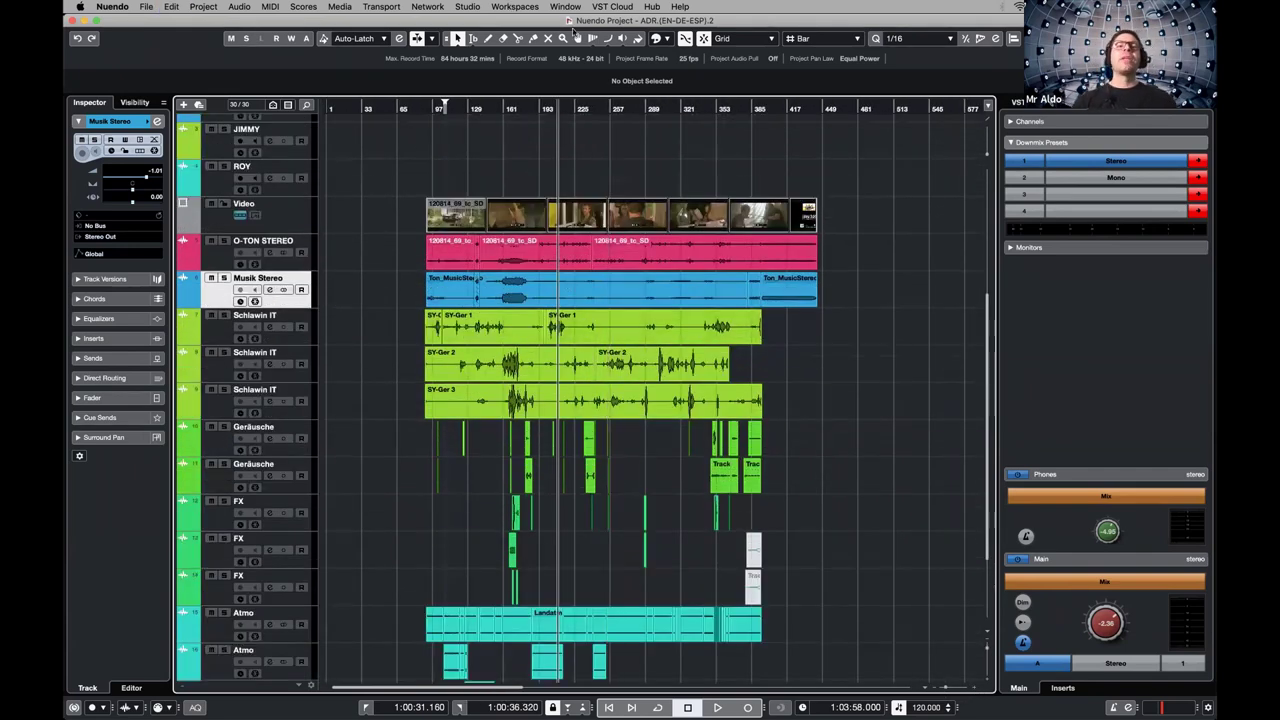
Open the video player and place the project cursor at 1:01:06.000
{"action": "key", "text": "F8"}
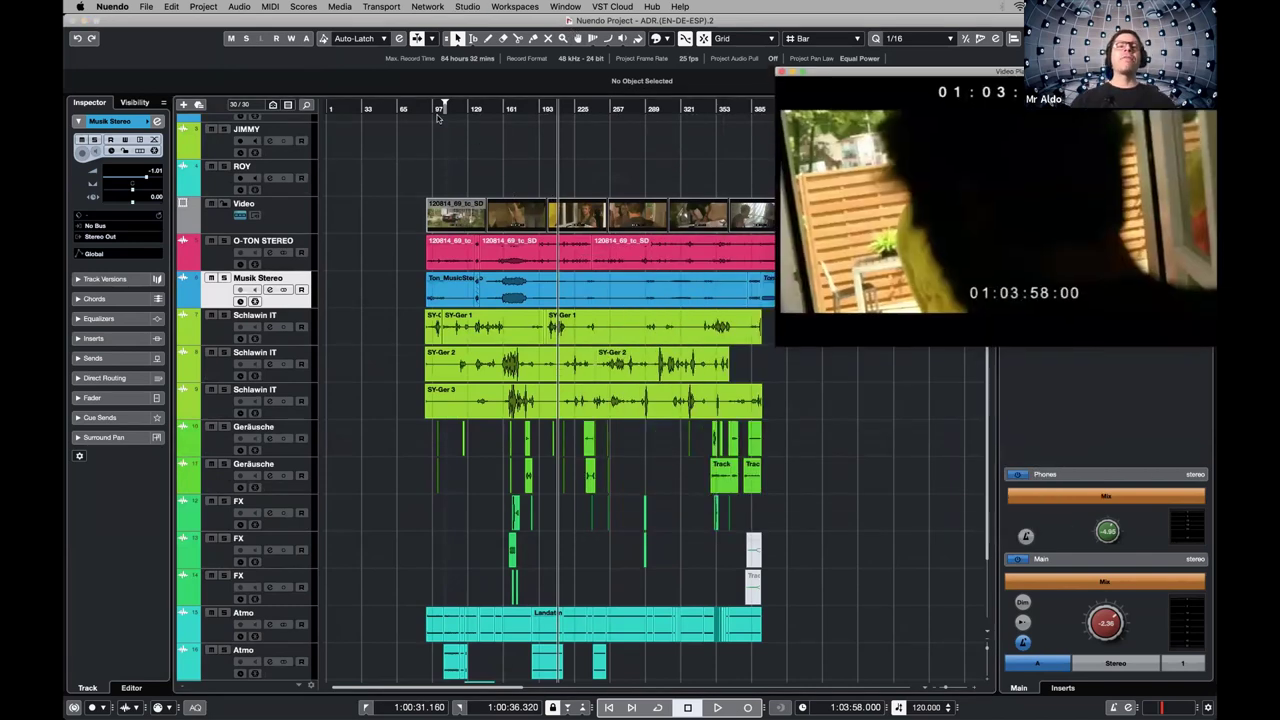
{"action": "left_click", "coordinate": [463, 108]}
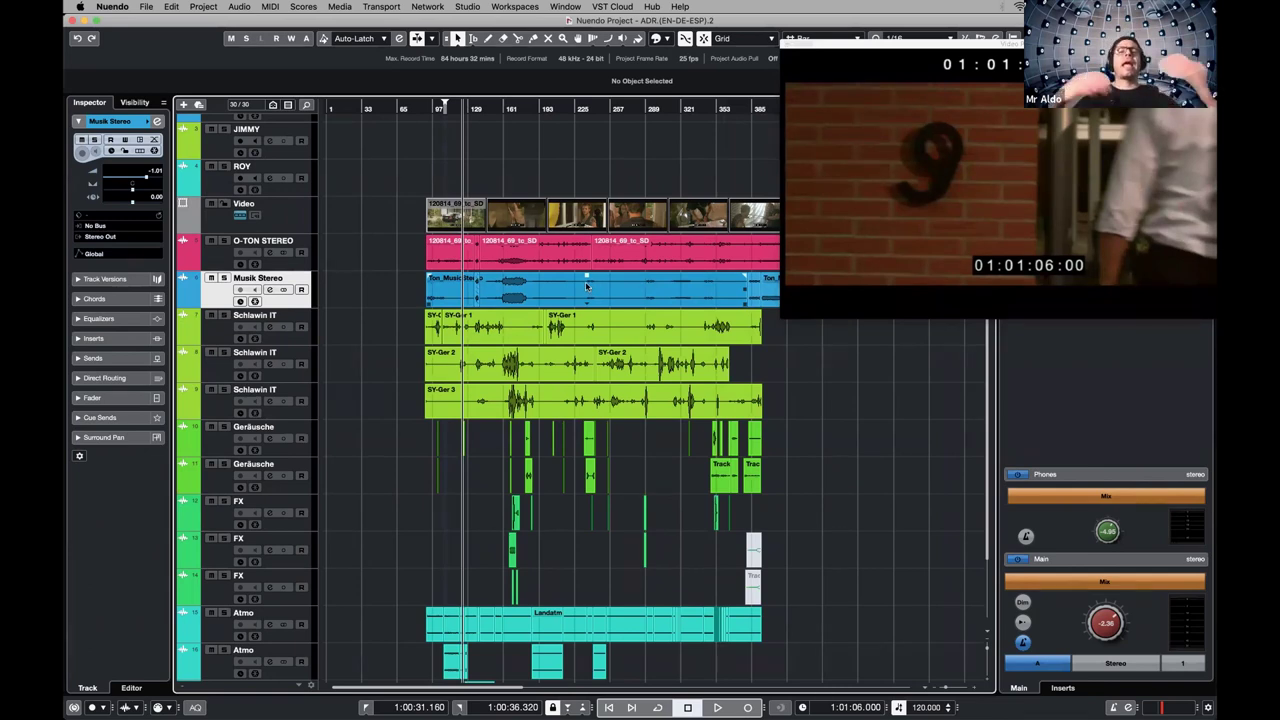
Open the ADR Panel, switch its track to DIALOG MARKER and place the panel clear of the video player
{"action": "scroll", "coordinate": [297, 229], "scroll_direction": "up", "scroll_amount": 6}
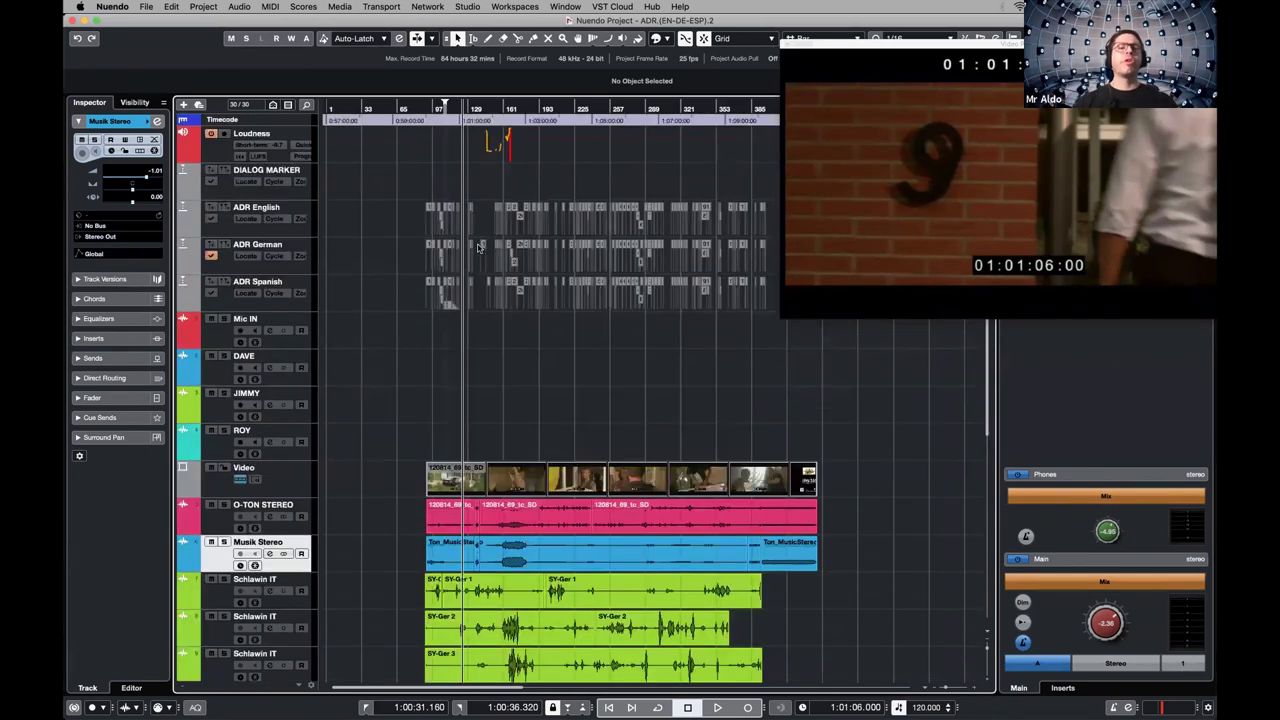
{"action": "key", "text": "ctrl+shift+a"}
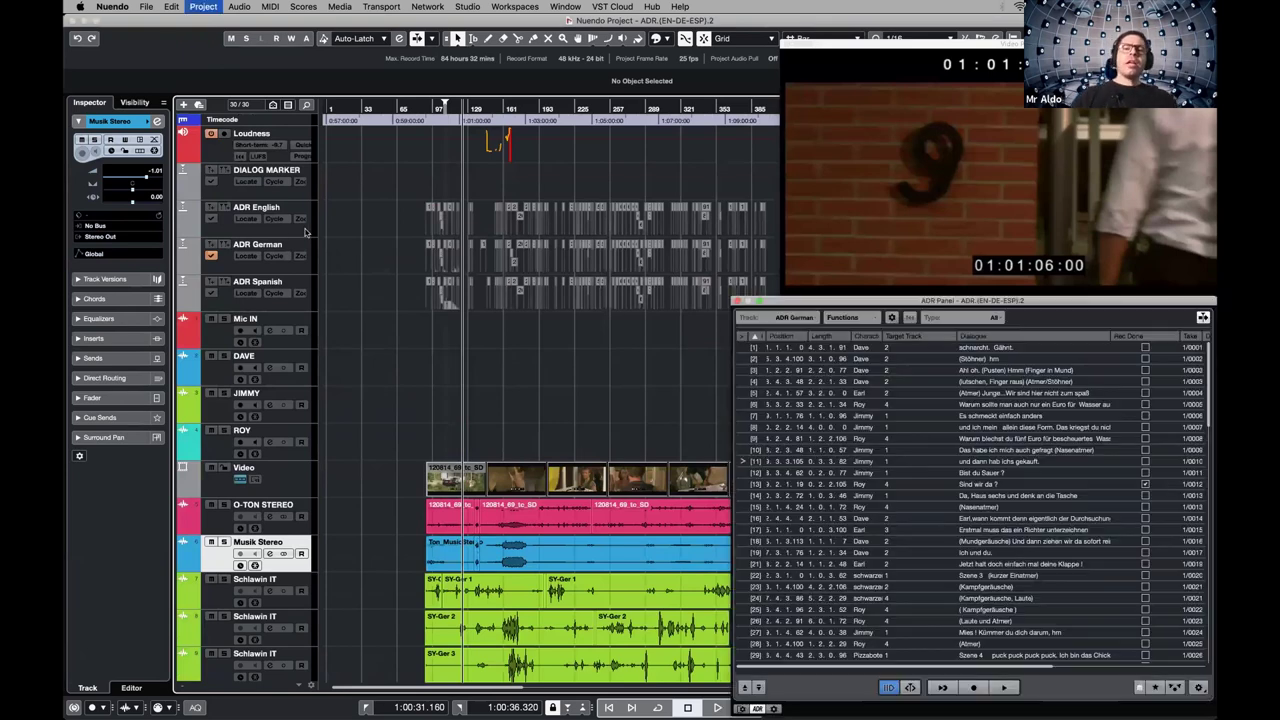
{"action": "mouse_move", "coordinate": [900, 301]}
{"action": "left_mouse_down"}
{"action": "mouse_move", "coordinate": [322, 101]}
{"action": "mouse_move", "coordinate": [265, 153]}
{"action": "mouse_move", "coordinate": [518, 312]}
{"action": "left_mouse_up"}
{"action": "left_click", "coordinate": [355, 327]}
{"action": "left_click", "coordinate": [366, 326]}
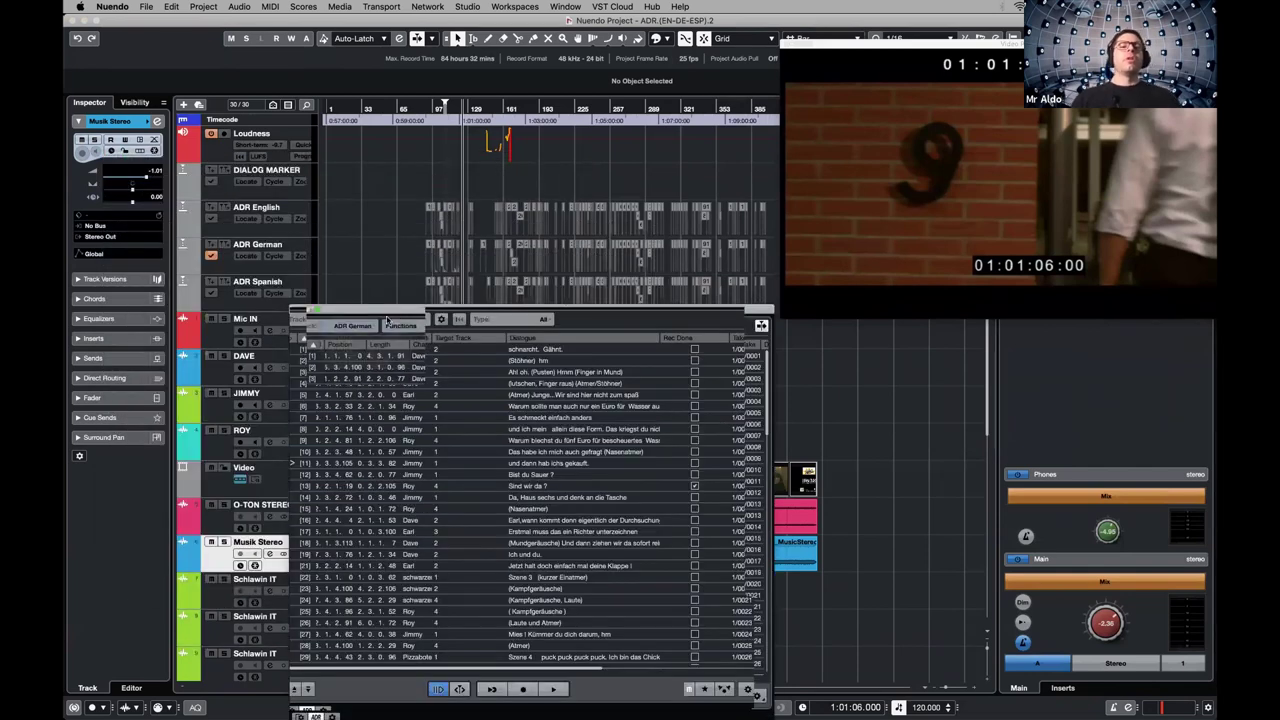
{"action": "left_click_drag", "start_coordinate": [400, 311], "coordinate": [310, 187]}
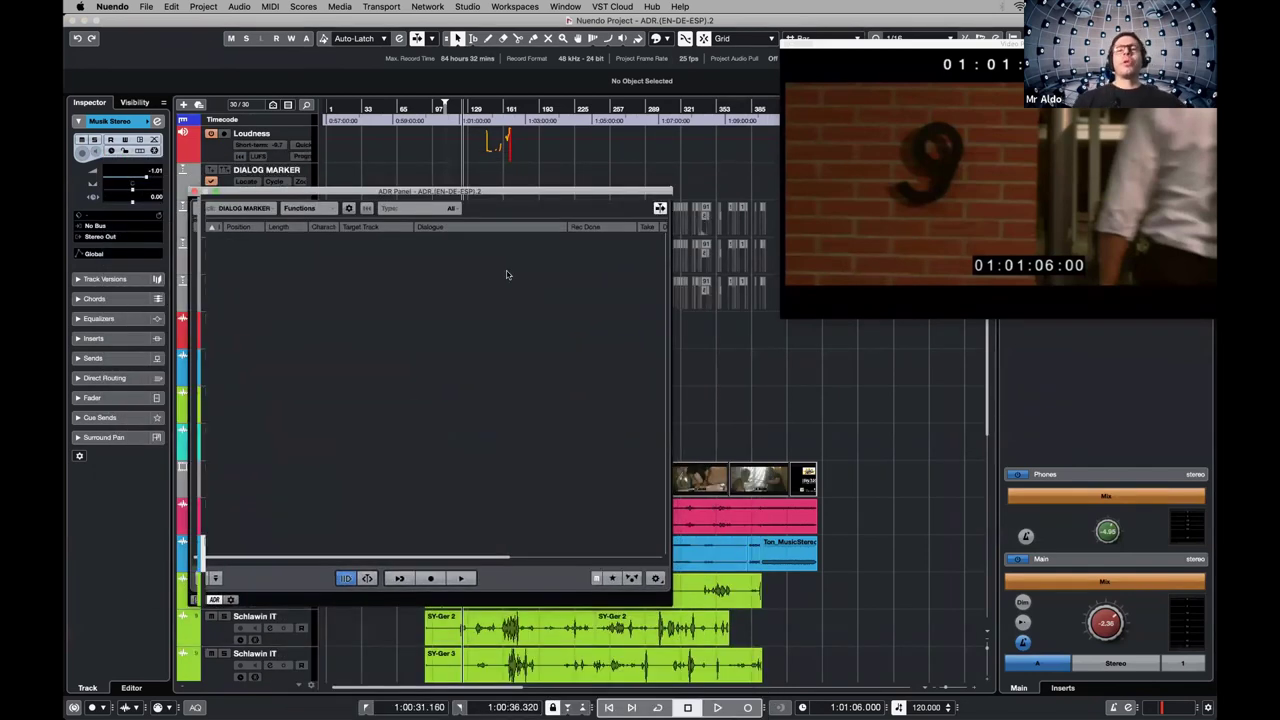
{"action": "left_click_drag", "start_coordinate": [586, 191], "coordinate": [524, 196]}
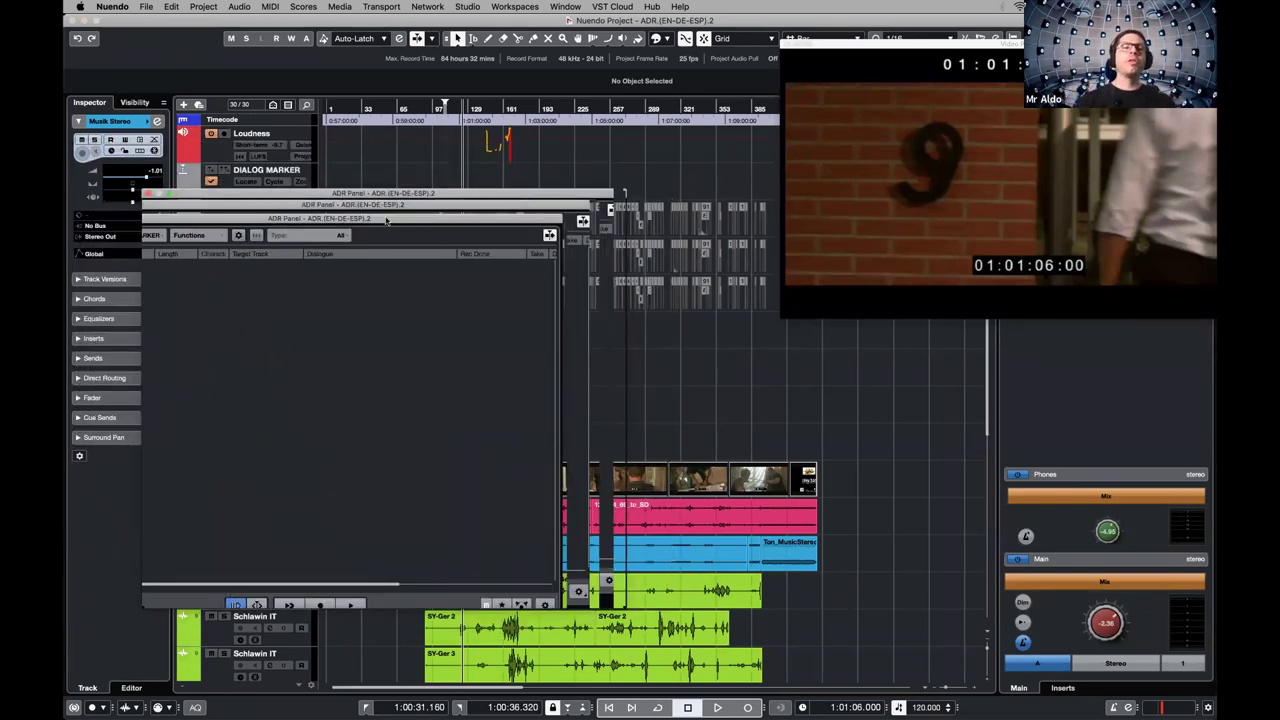
Insert a position marker at the project cursor on the DIALOG MARKER track through the ADR Panel, leaving its description empty
{"action": "left_click", "coordinate": [302, 210]}
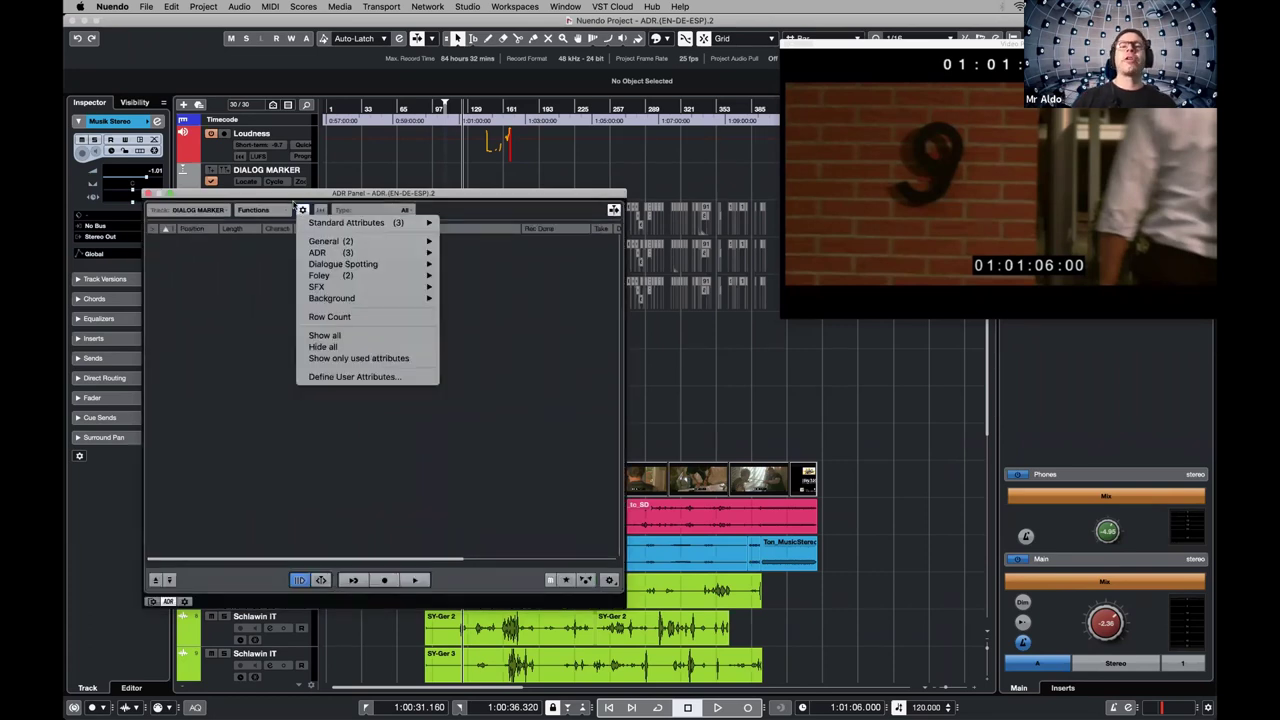
{"action": "left_click", "coordinate": [299, 209]}
{"action": "left_click", "coordinate": [283, 209]}
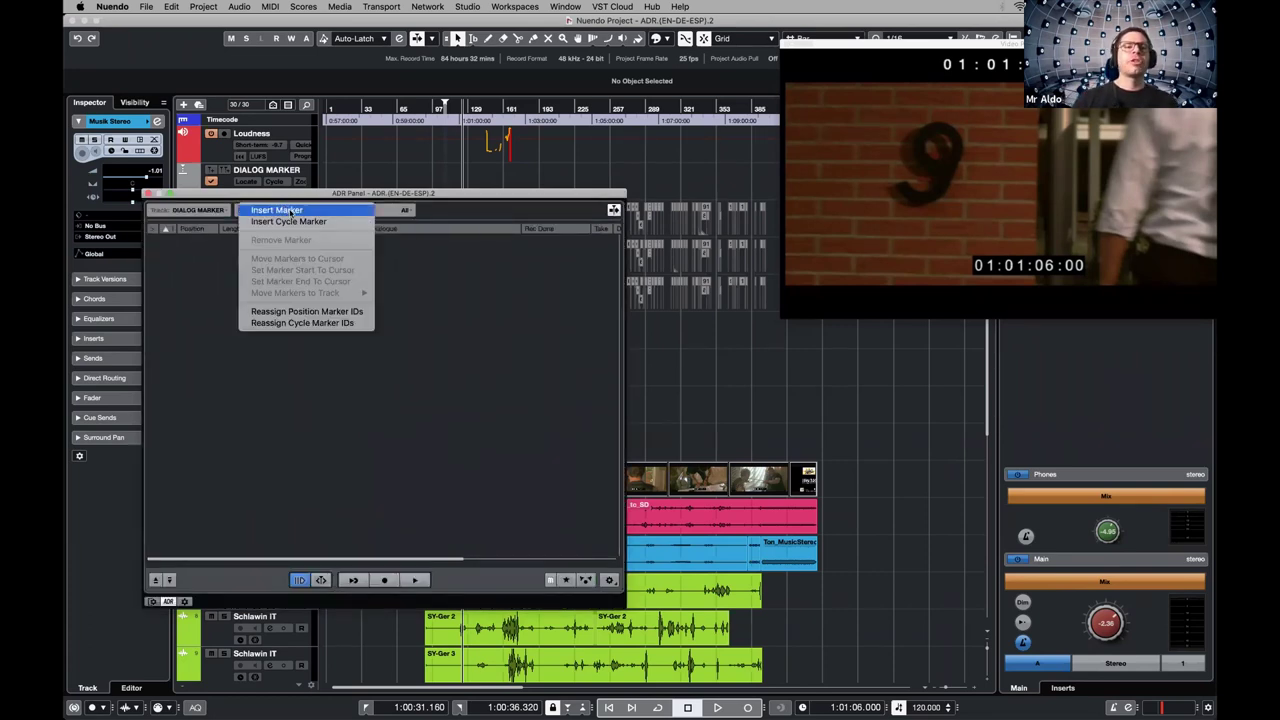
{"action": "left_click", "coordinate": [294, 213]}
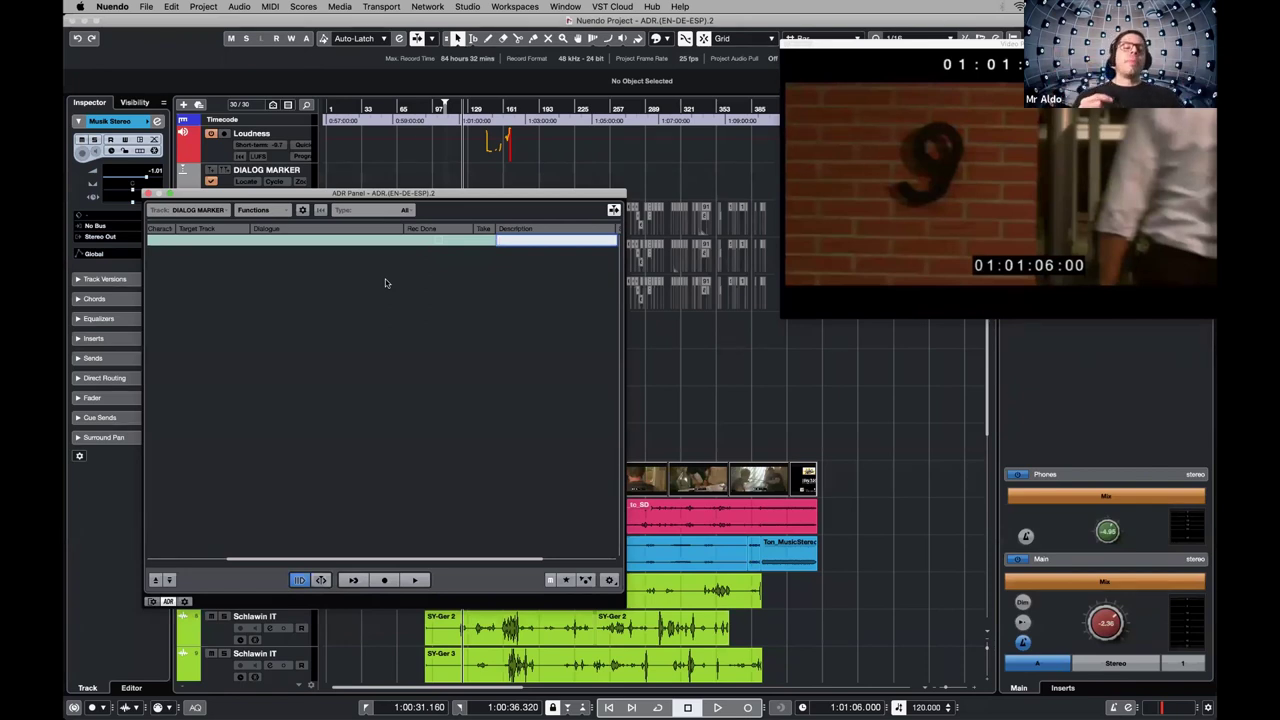
{"action": "left_click", "coordinate": [352, 281]}
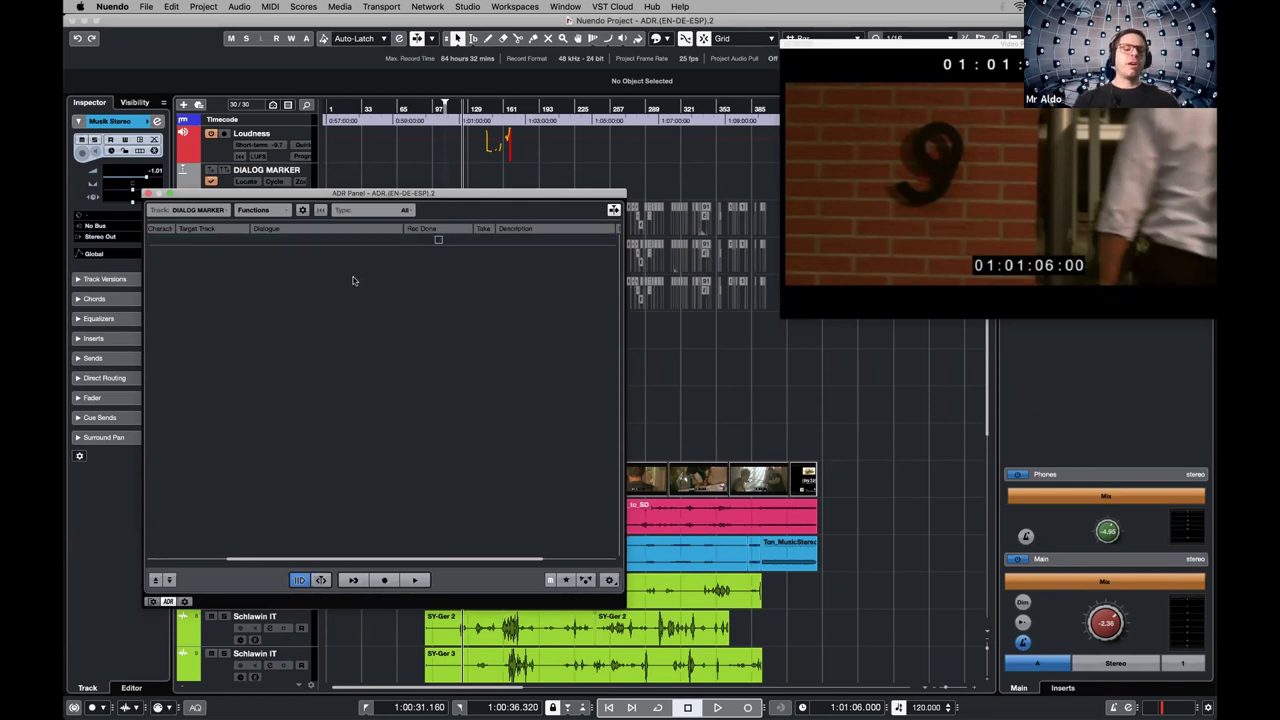
Set the locators to 0:59:02.000 and 1:00:56.000 and insert a cycle marker between them with the description "title"
{"action": "left_click", "coordinate": [270, 210]}
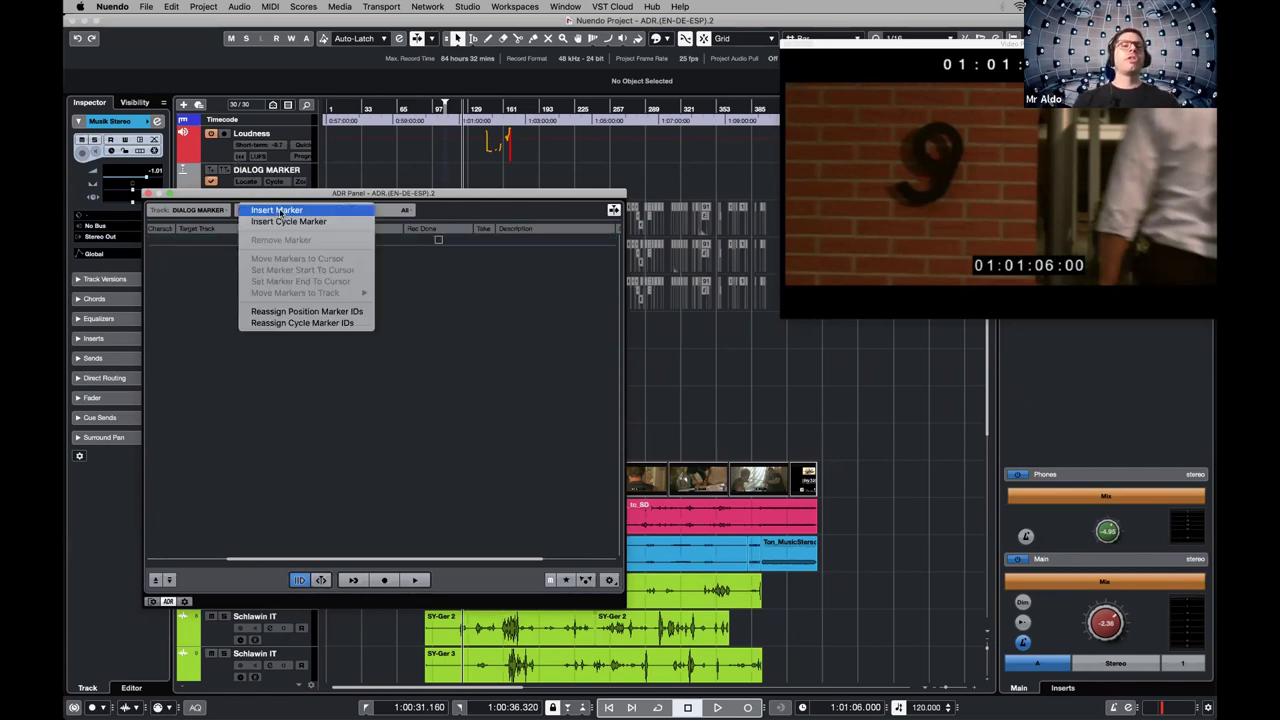
{"action": "left_click", "coordinate": [334, 222]}
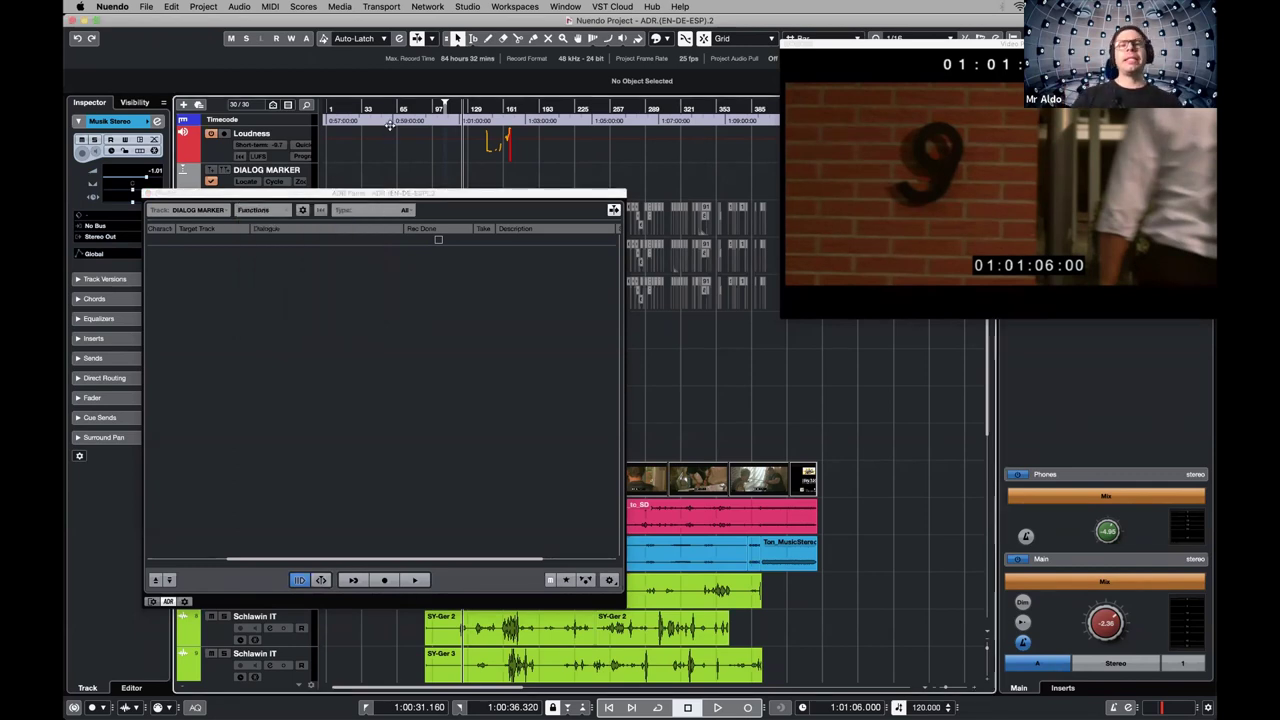
{"action": "left_click_drag", "start_coordinate": [397, 105], "coordinate": [457, 105]}
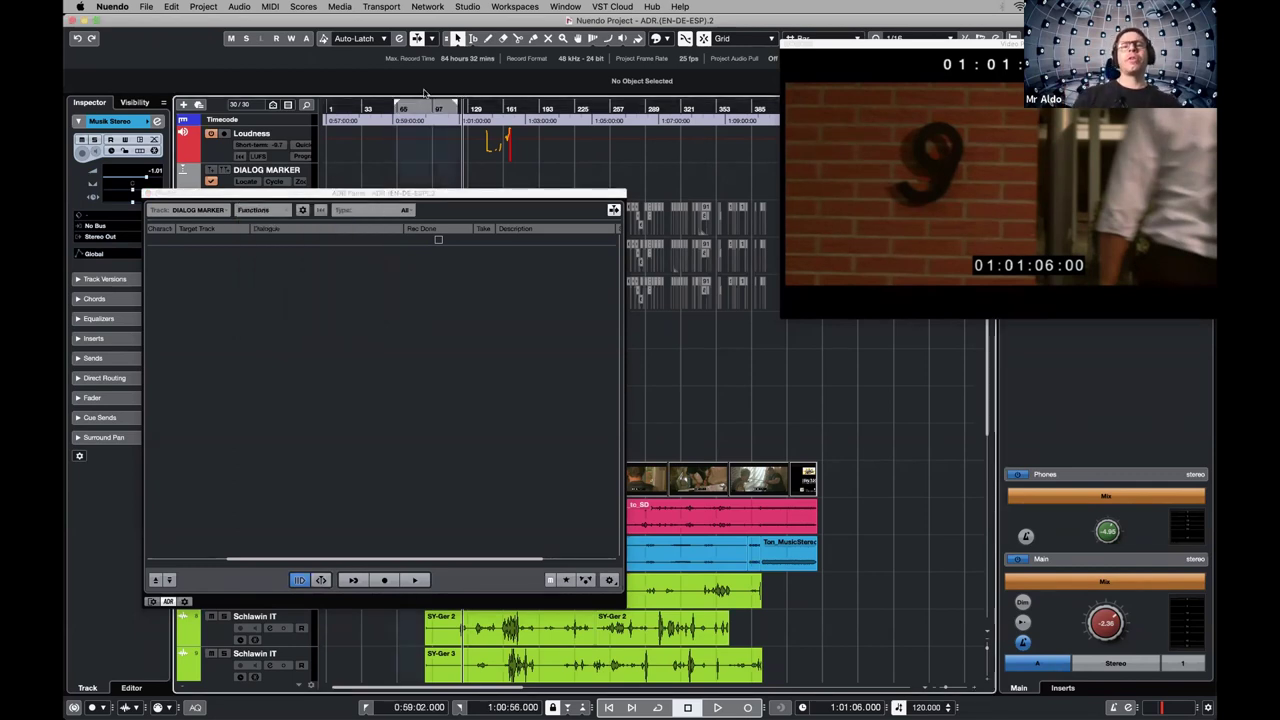
{"action": "left_click", "coordinate": [286, 210]}
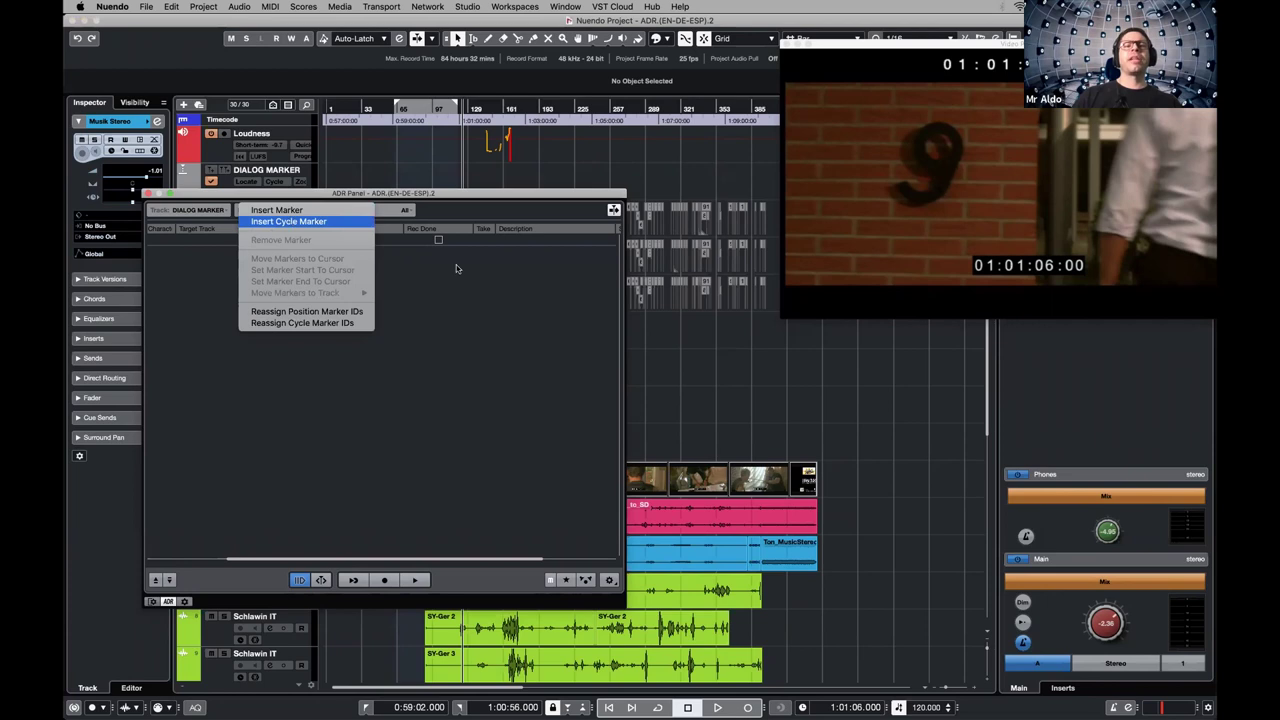
{"action": "key", "text": "Return"}
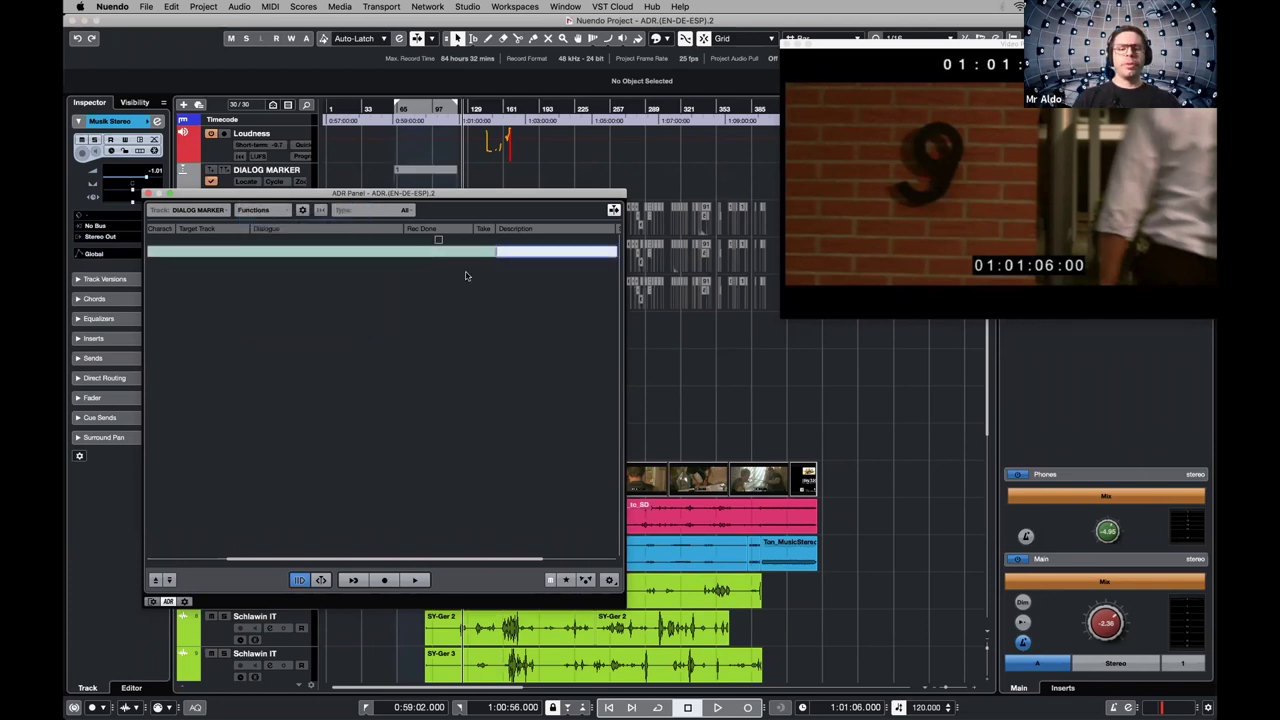
{"action": "type", "text": "title"}
{"action": "key", "text": "Return"}
{"action": "scroll", "coordinate": [457, 305], "scroll_direction": "left", "scroll_amount": 5}
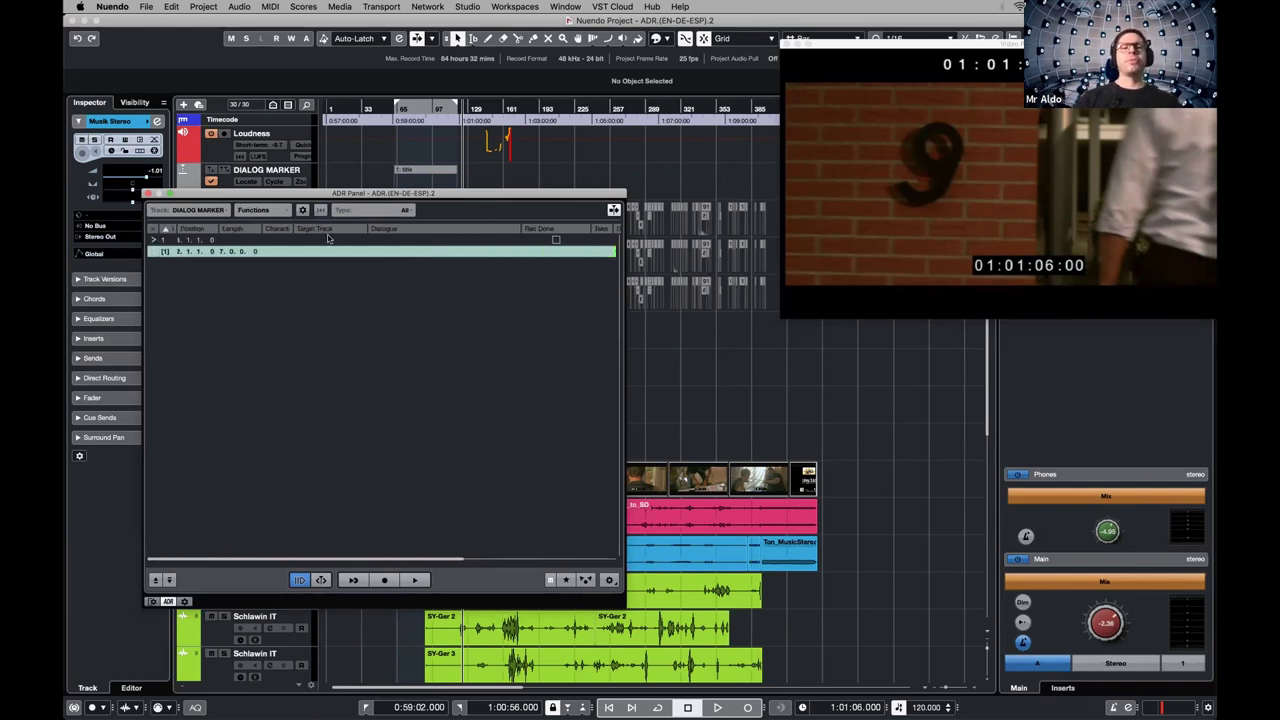
Move the ADR Panel clear of the DIALOG MARKER track and select the "title" cycle marker on it
{"action": "left_click_drag", "start_coordinate": [237, 194], "coordinate": [412, 351]}
{"action": "left_click", "coordinate": [408, 173]}
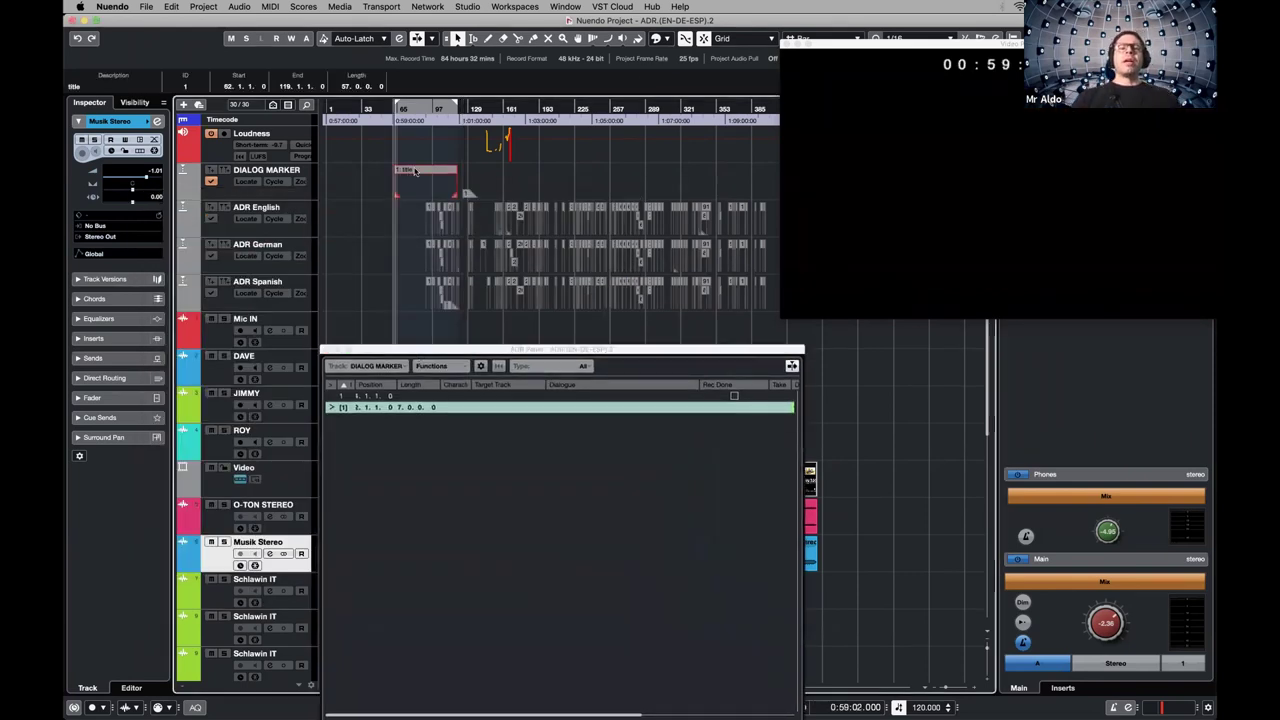
{"action": "key", "text": "h"}
{"action": "key", "text": "h"}
{"action": "key", "text": "h"}
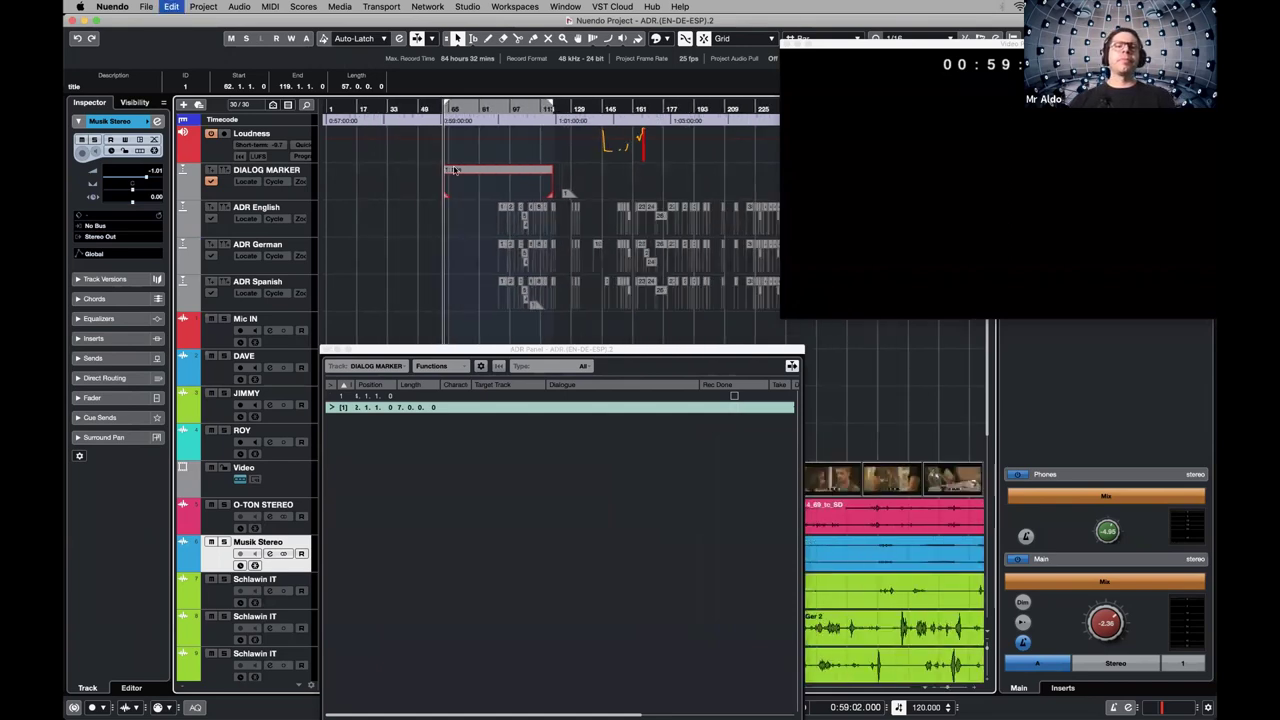
{"action": "key", "text": "shift+h"}
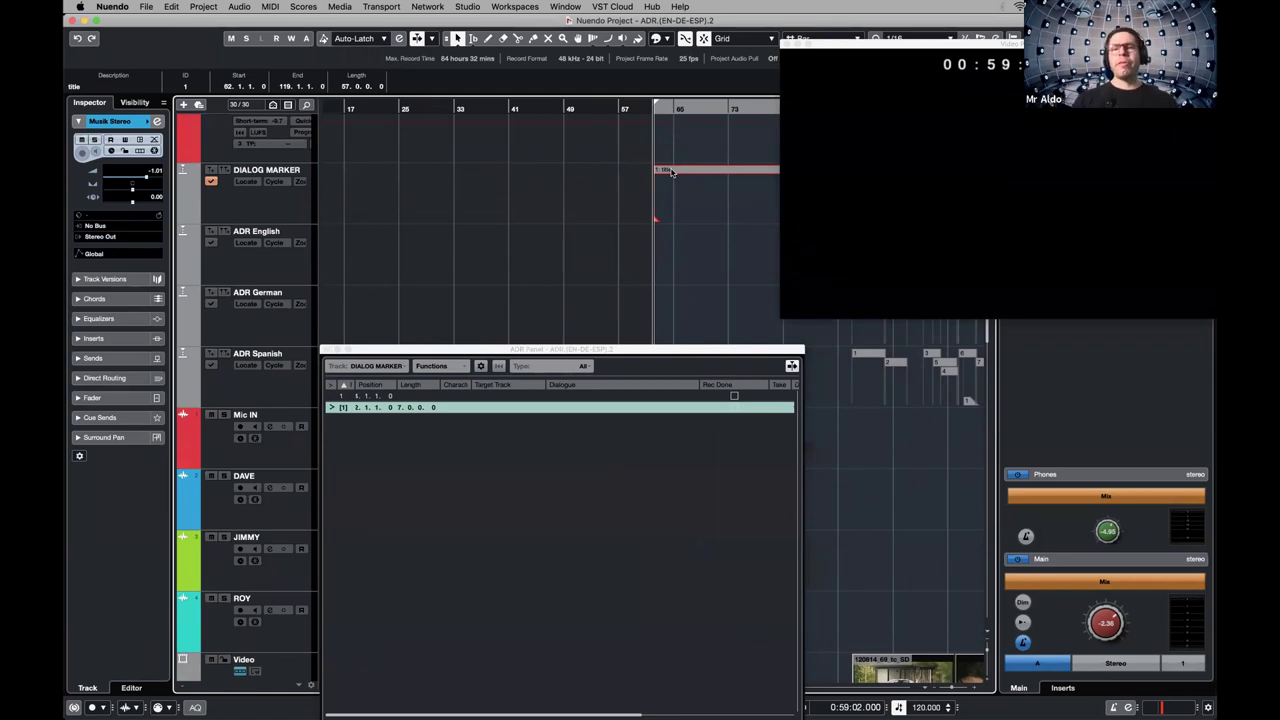
{"action": "left_click_drag", "start_coordinate": [499, 350], "coordinate": [376, 306]}
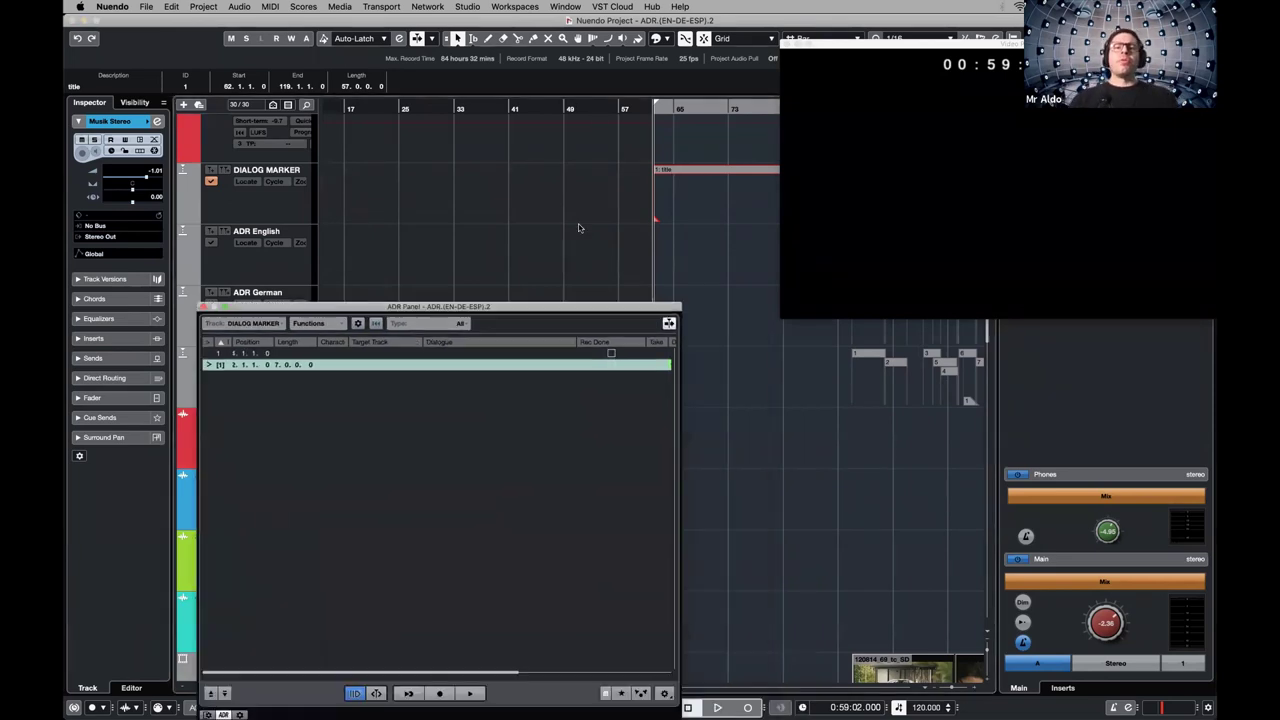
Resize the "title" cycle marker on the DIALOG MARKER track to span from bar 103 to bar 106
{"action": "scroll", "coordinate": [596, 190], "scroll_direction": "right", "scroll_amount": 5}
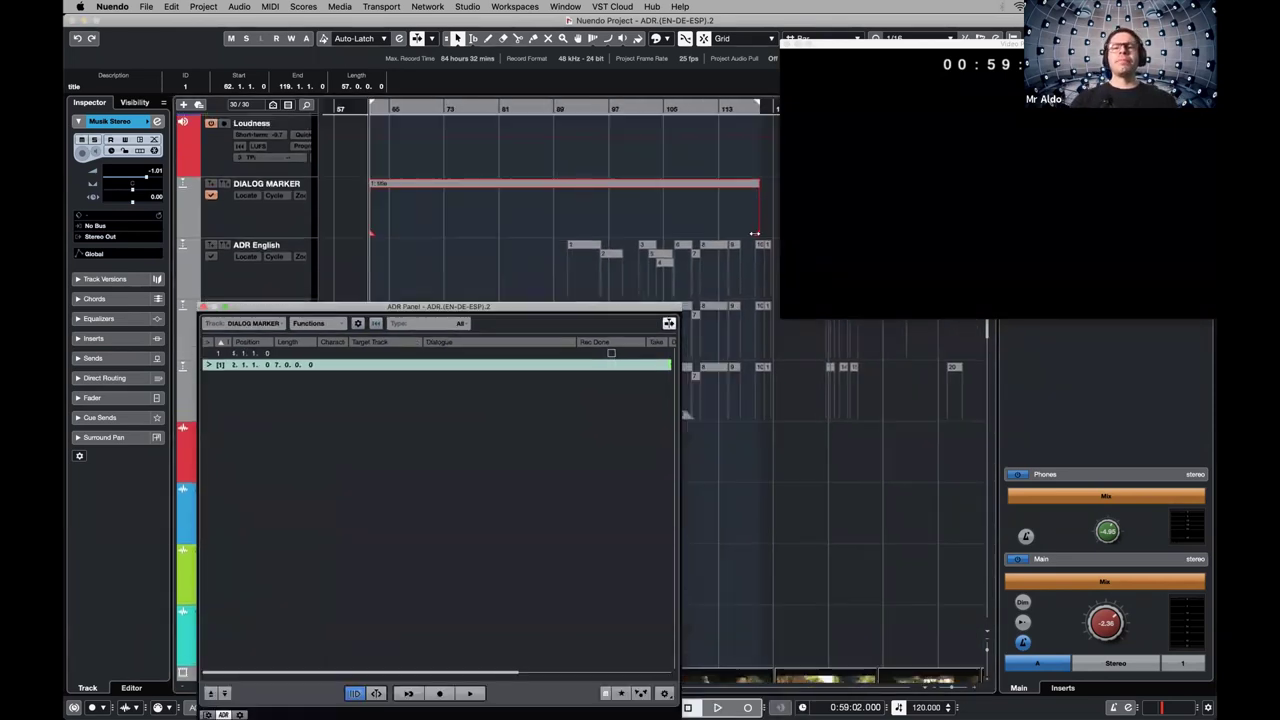
{"action": "mouse_move", "coordinate": [754, 233]}
{"action": "left_mouse_down"}
{"action": "mouse_move", "coordinate": [528, 226]}
{"action": "mouse_move", "coordinate": [632, 219]}
{"action": "mouse_move", "coordinate": [634, 233]}
{"action": "mouse_move", "coordinate": [670, 236]}
{"action": "left_mouse_up"}
{"action": "left_click_drag", "start_coordinate": [387, 233], "coordinate": [650, 232]}
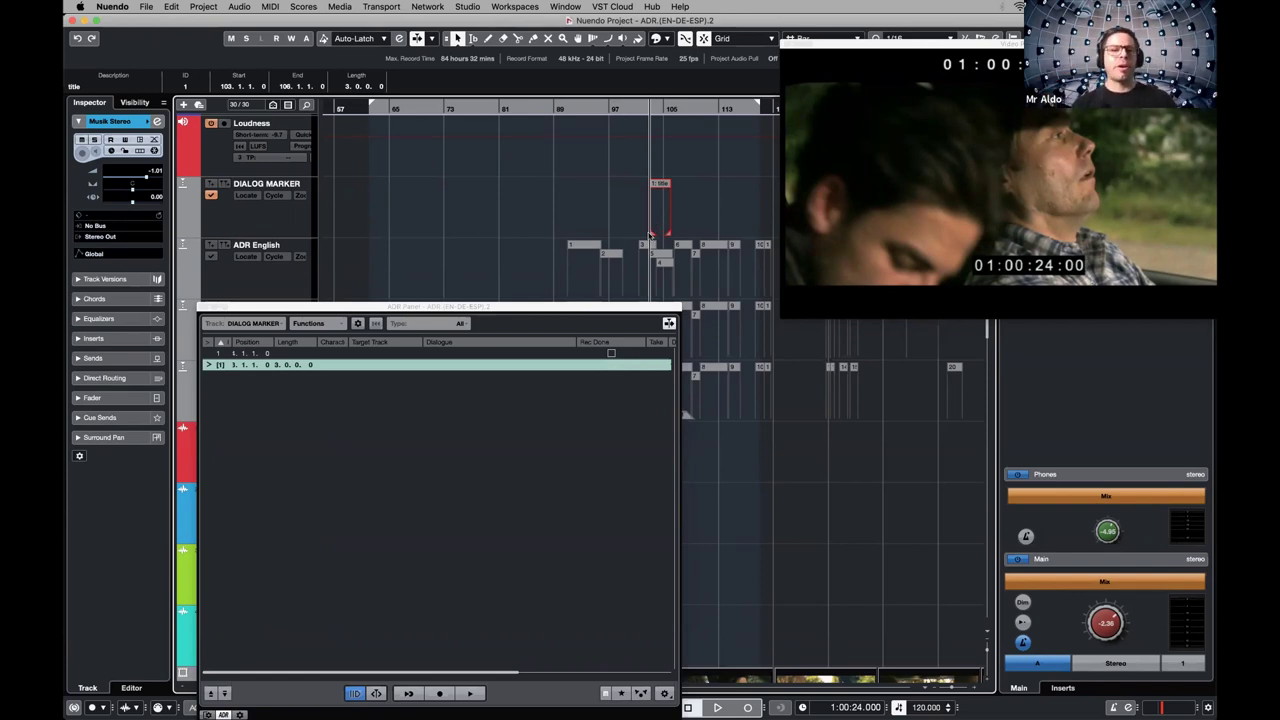
Switch the ADR Panel to the ADR English track and step through its cues from ID 3 to ID 7
{"action": "left_click", "coordinate": [277, 326]}
{"action": "left_click", "coordinate": [260, 335]}
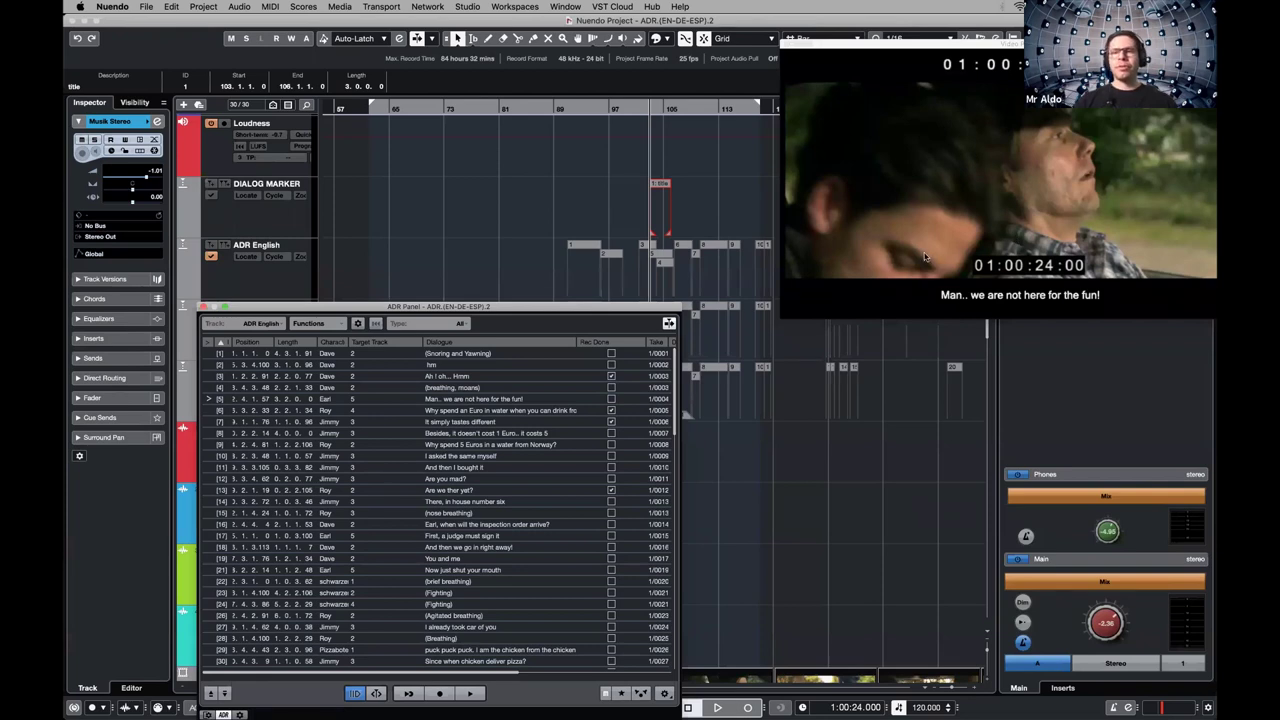
{"action": "left_click", "coordinate": [210, 378]}
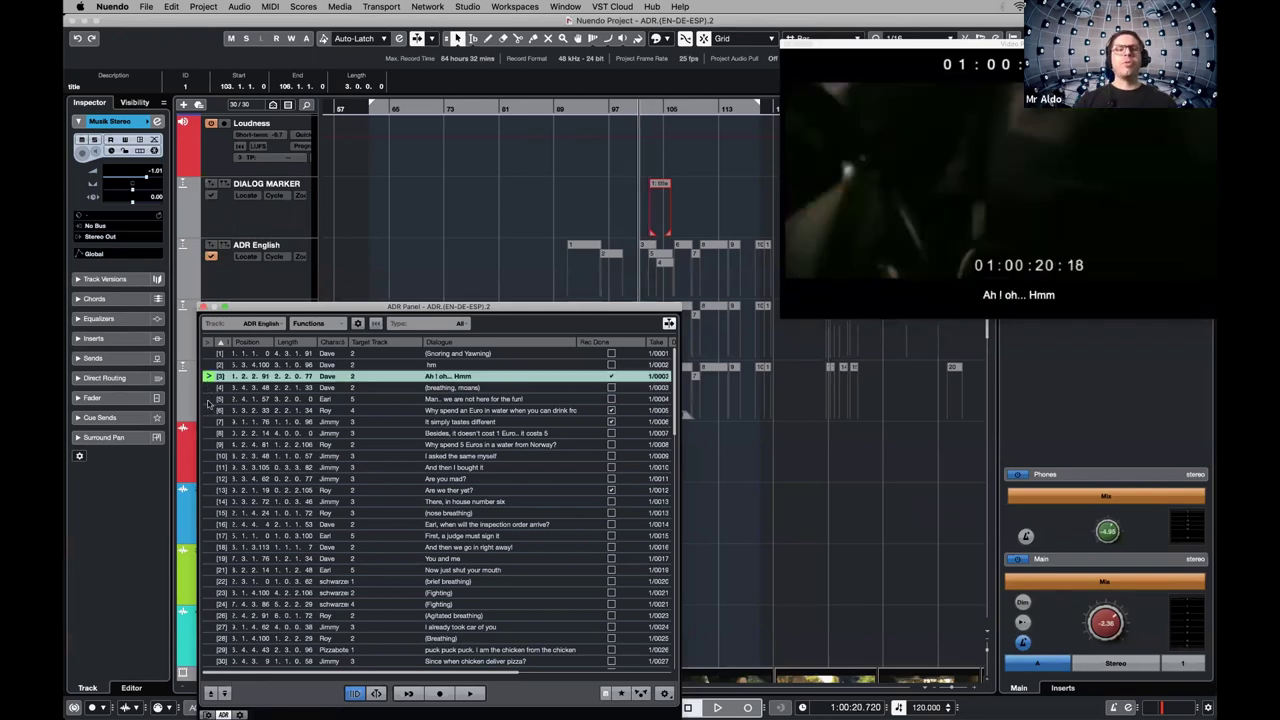
{"action": "key", "text": "Down"}
{"action": "key", "text": "Down"}
{"action": "key", "text": "Down"}
{"action": "key", "text": "Down"}
Switch the ADR Panel to the ADR German track and locate its cues 4 through 9, 14 and 22
{"action": "left_click", "coordinate": [258, 326]}
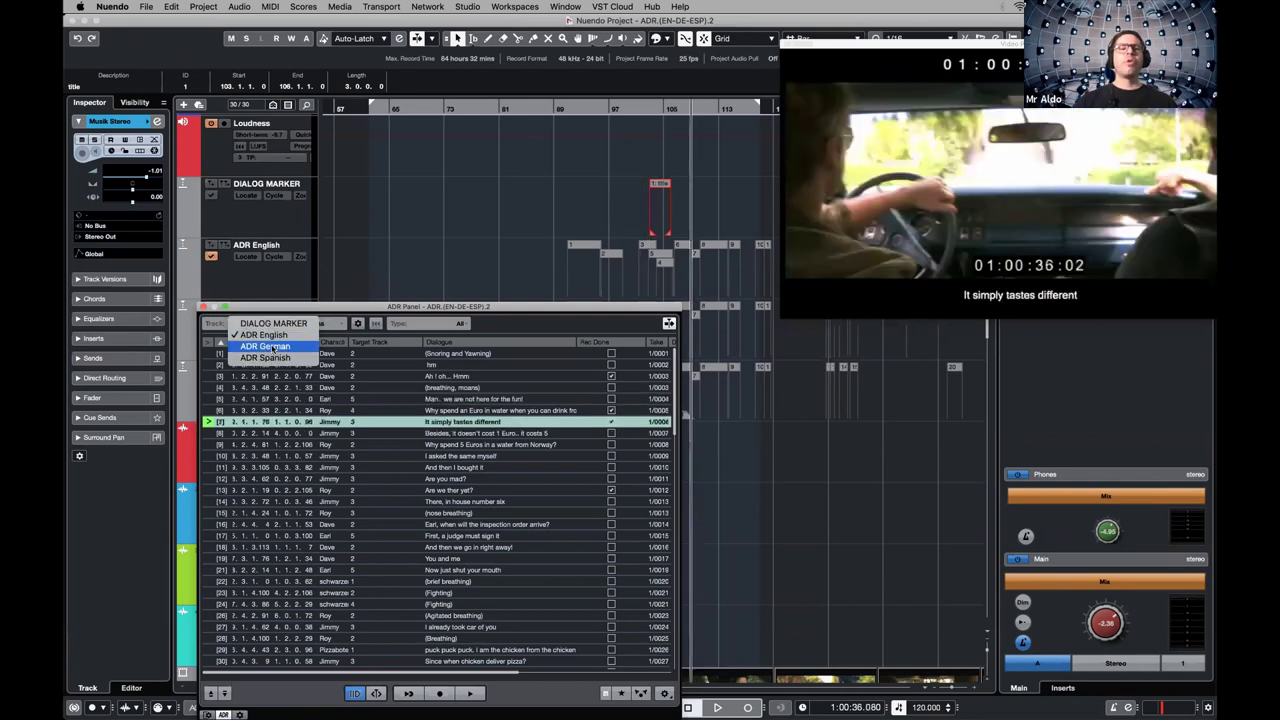
{"action": "key", "text": "Return"}
{"action": "left_click", "coordinate": [206, 387]}
{"action": "key", "text": "Down"}
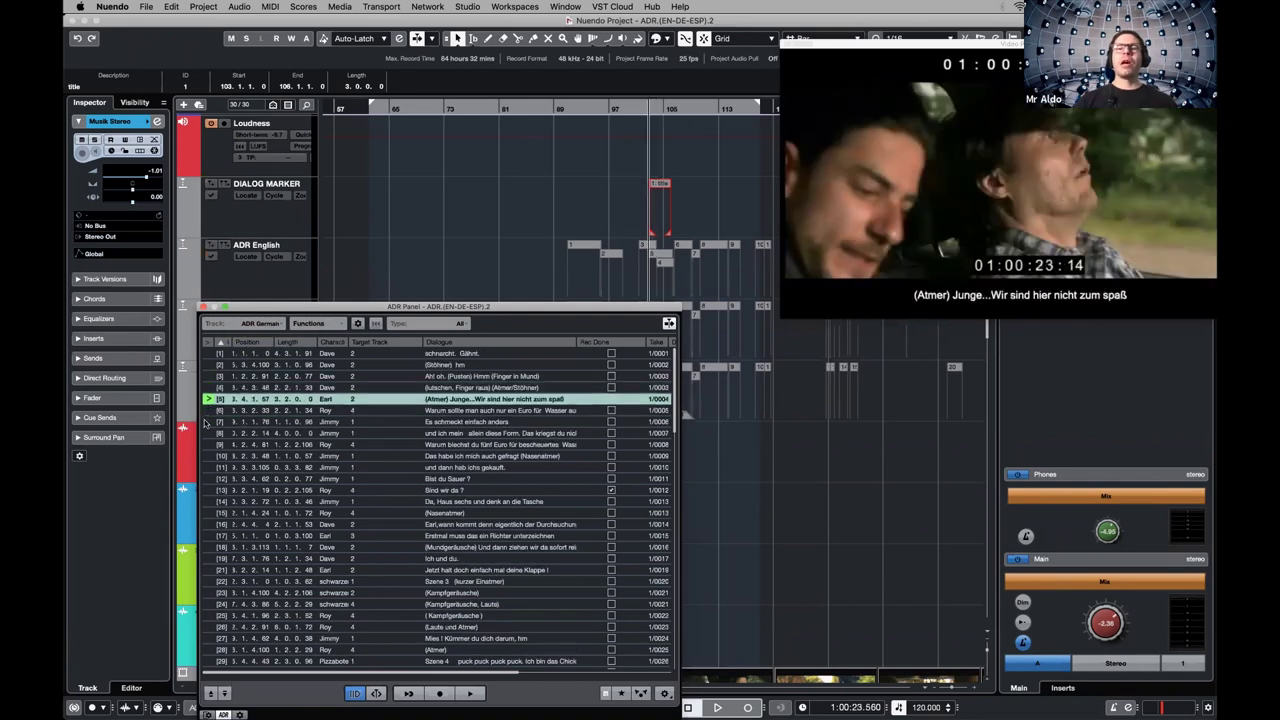
{"action": "key", "text": "Down"}
{"action": "key", "text": "Down"}
{"action": "key", "text": "Down"}
{"action": "key", "text": "Down"}
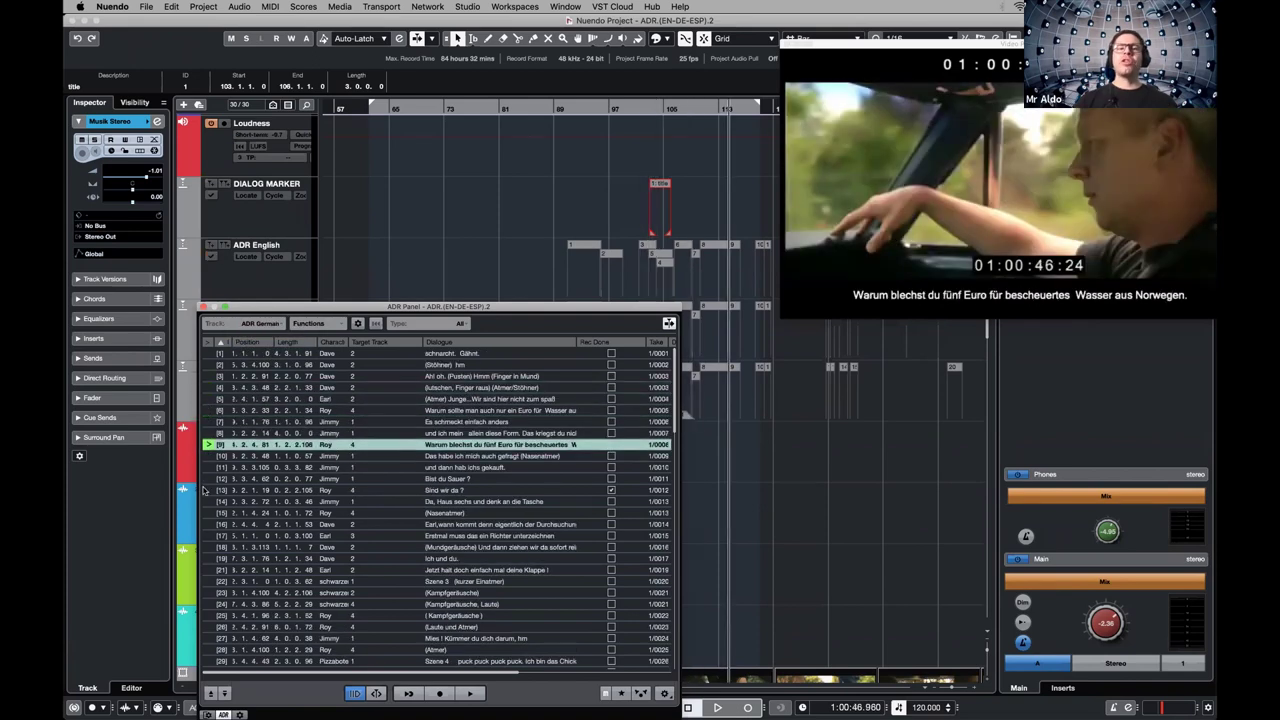
{"action": "left_click", "coordinate": [207, 501]}
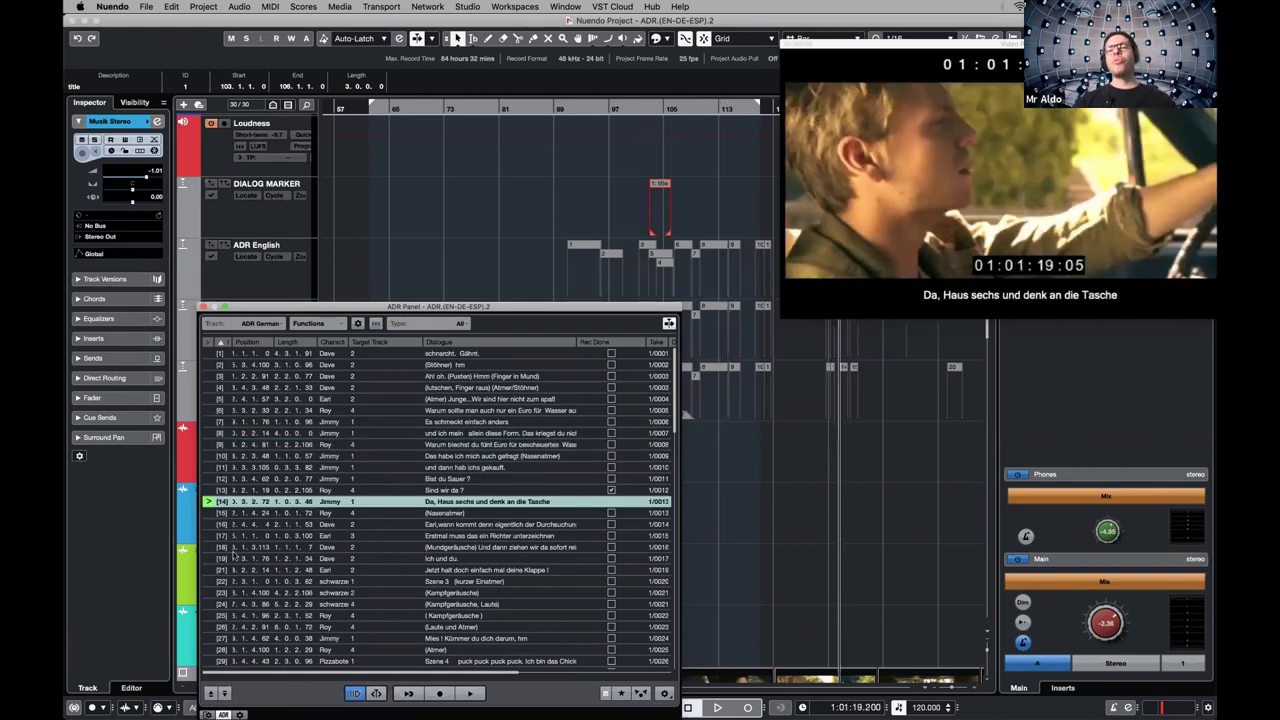
{"action": "left_click", "coordinate": [208, 584]}
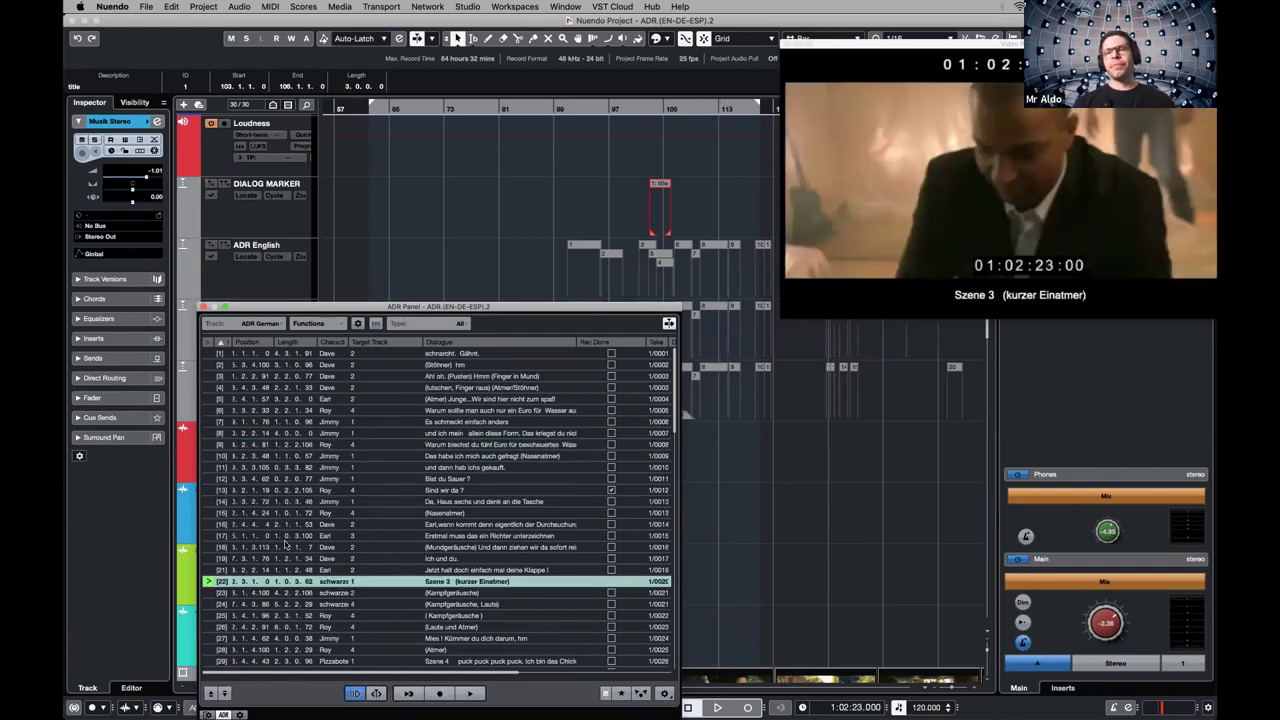
Delete the "title" cycle marker from the DIALOG MARKER track and clear the selection
{"action": "left_click", "coordinate": [664, 186]}
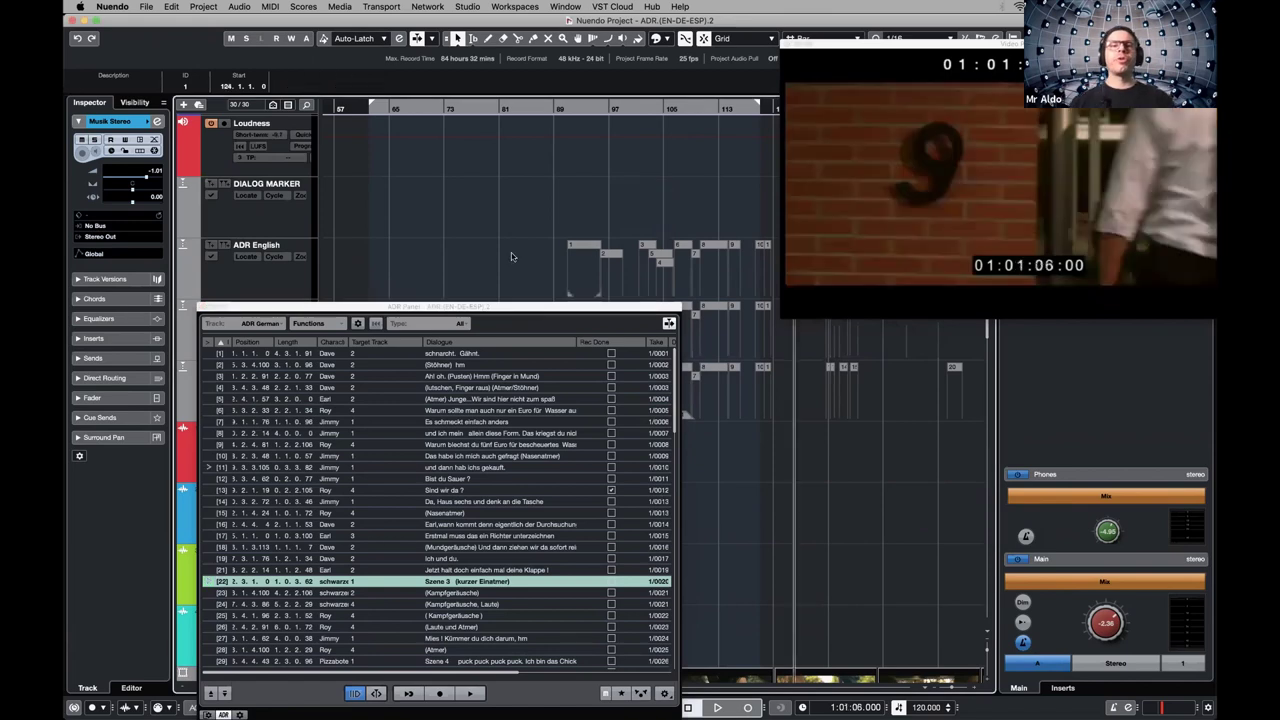
{"action": "left_click", "coordinate": [512, 258]}
Examine the cycle markers along the ADR English, ADR German and ADR Spanish tracks, with the video player moved clear of them
{"action": "scroll", "coordinate": [523, 207], "scroll_direction": "down", "scroll_amount": 3}
{"action": "scroll", "coordinate": [400, 207], "scroll_direction": "right", "scroll_amount": 2}
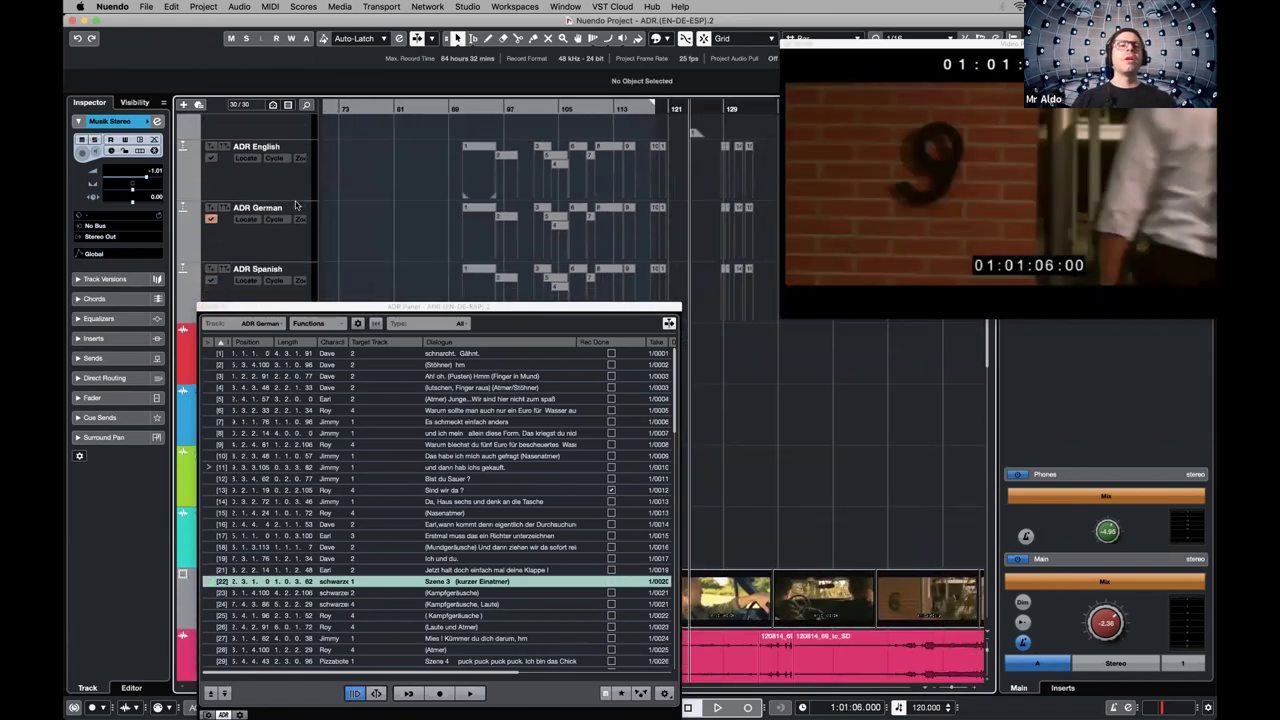
{"action": "left_click", "coordinate": [535, 197]}
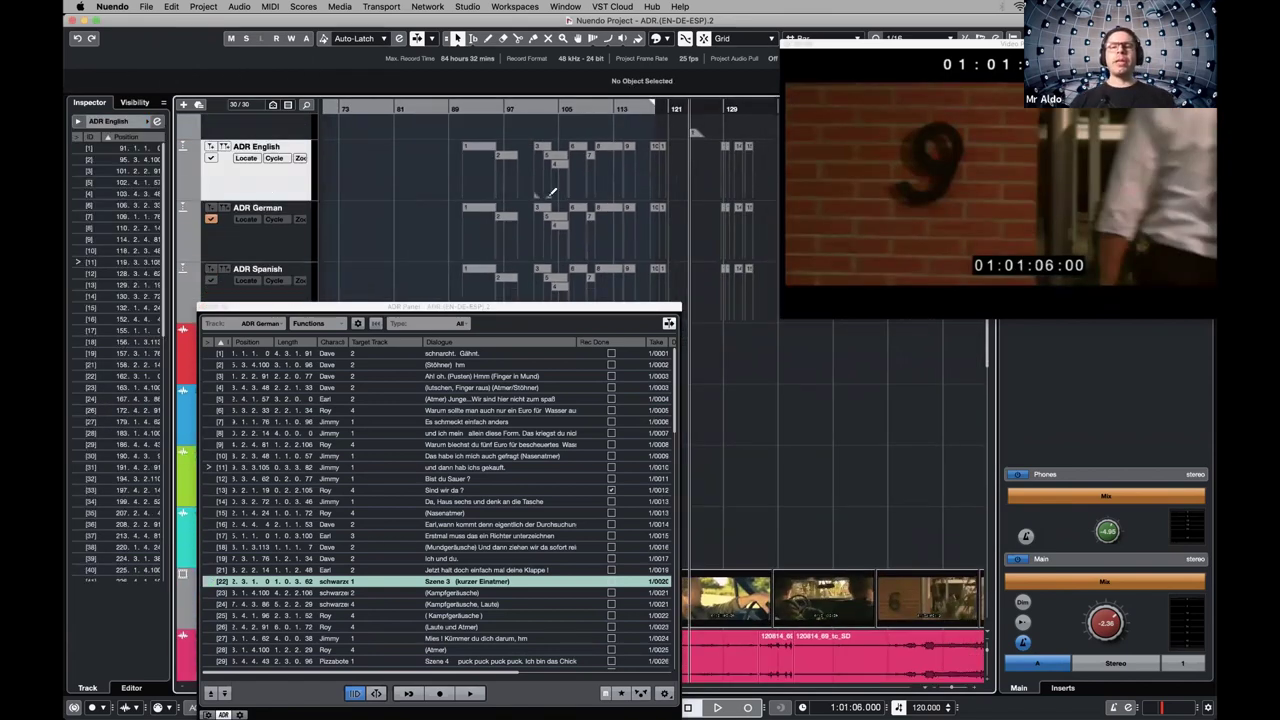
{"action": "key", "text": "g"}
{"action": "key", "text": "g"}
{"action": "key", "text": "g"}
{"action": "key", "text": "g"}
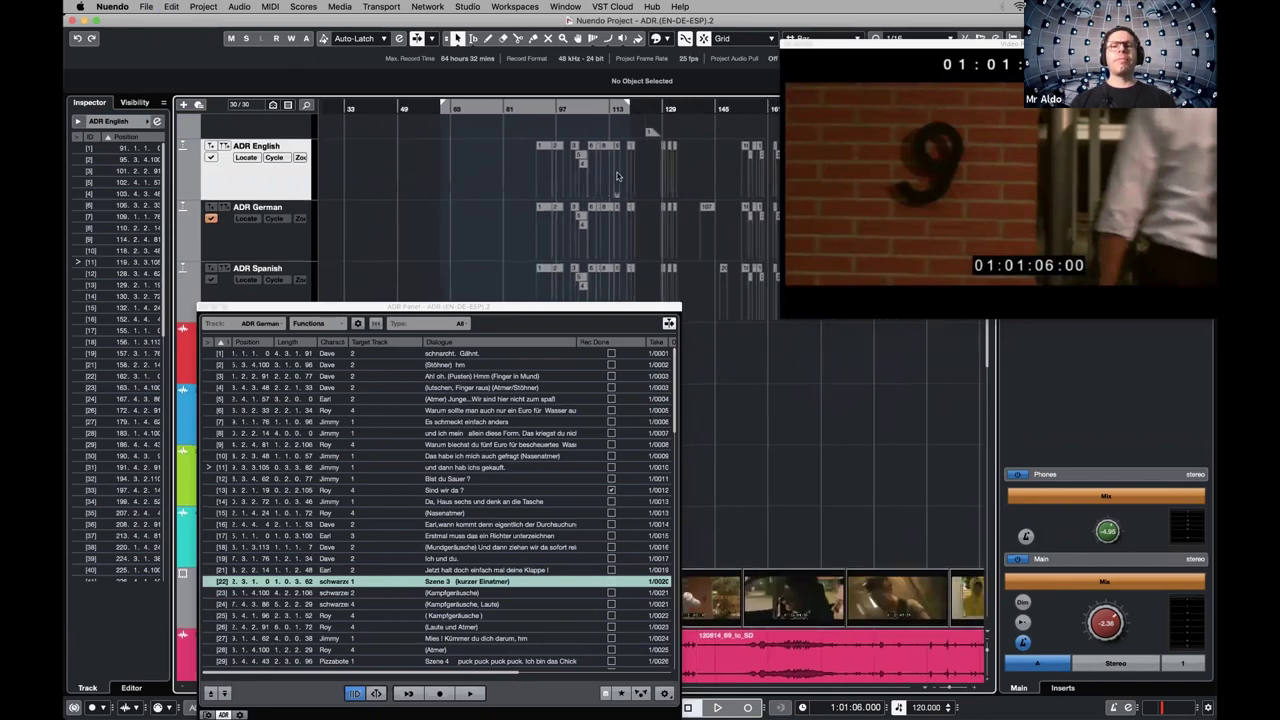
{"action": "scroll", "coordinate": [617, 177], "scroll_direction": "right", "scroll_amount": 4}
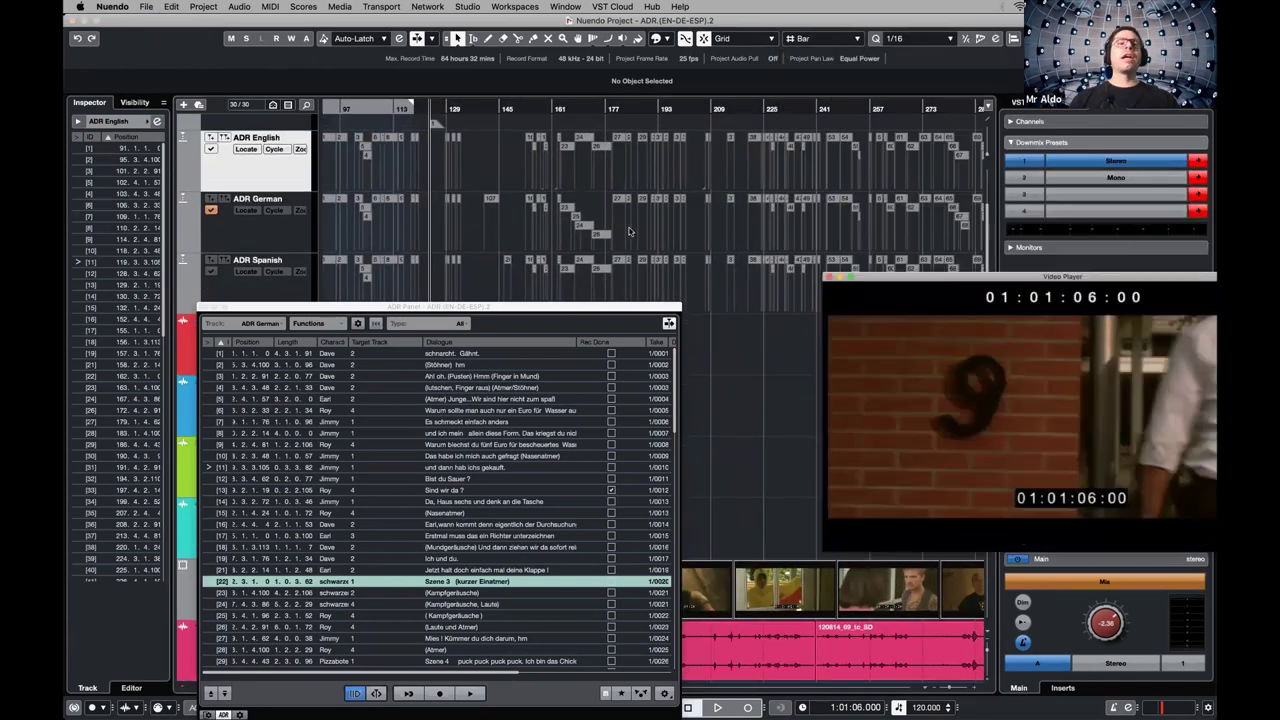
Select the first cycle marker on the ADR English track and show it enlarged in the timeline
{"action": "left_click", "coordinate": [258, 173]}
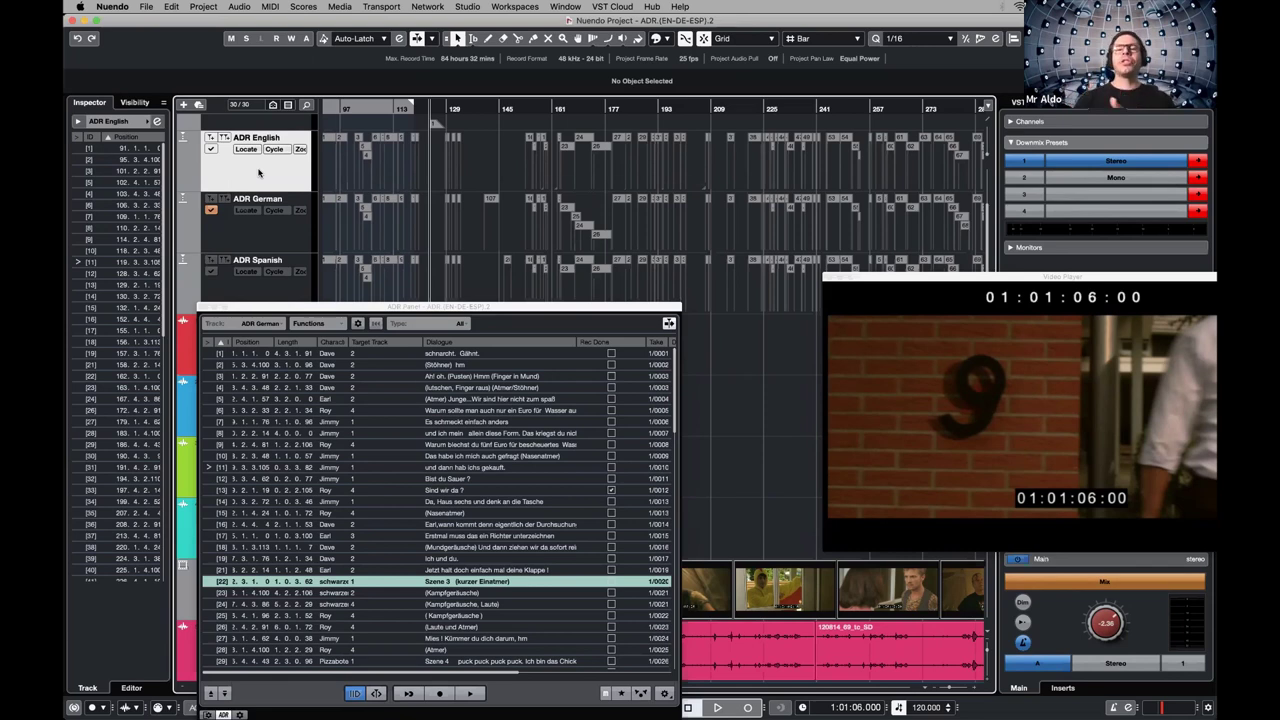
{"action": "left_click", "coordinate": [330, 137]}
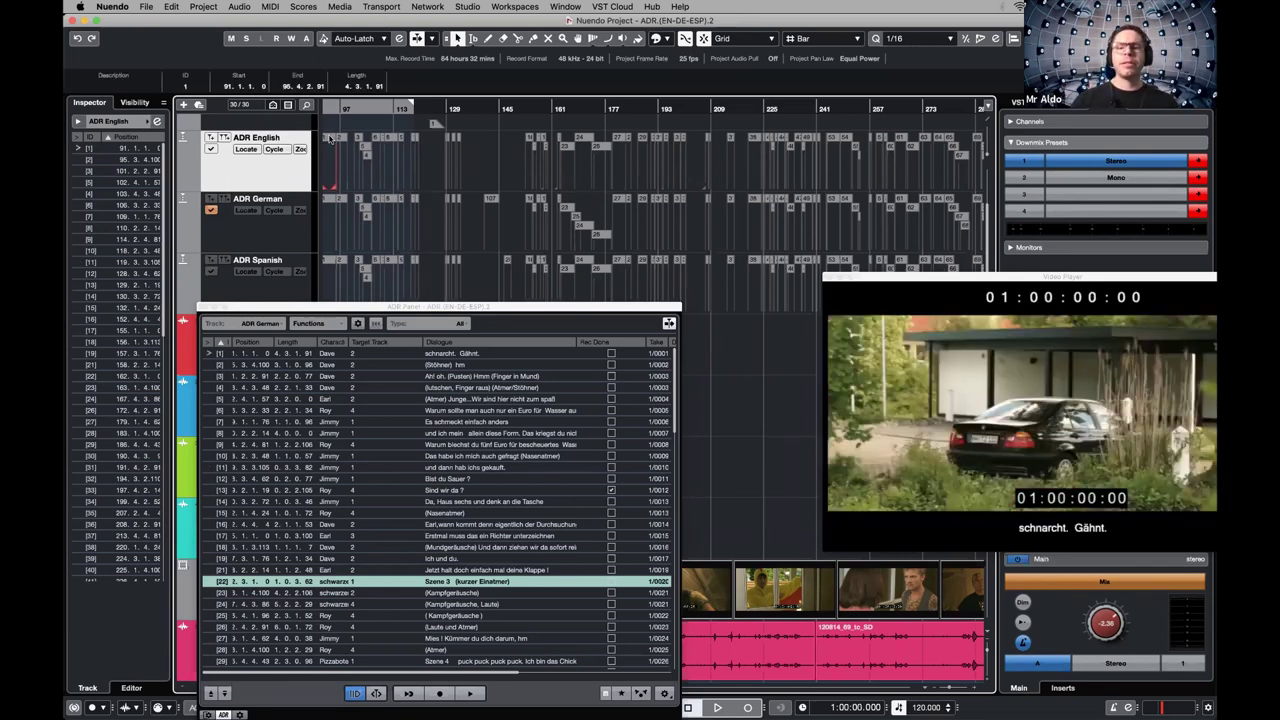
{"action": "scroll", "coordinate": [549, 171], "scroll_direction": "up", "scroll_amount": 5}
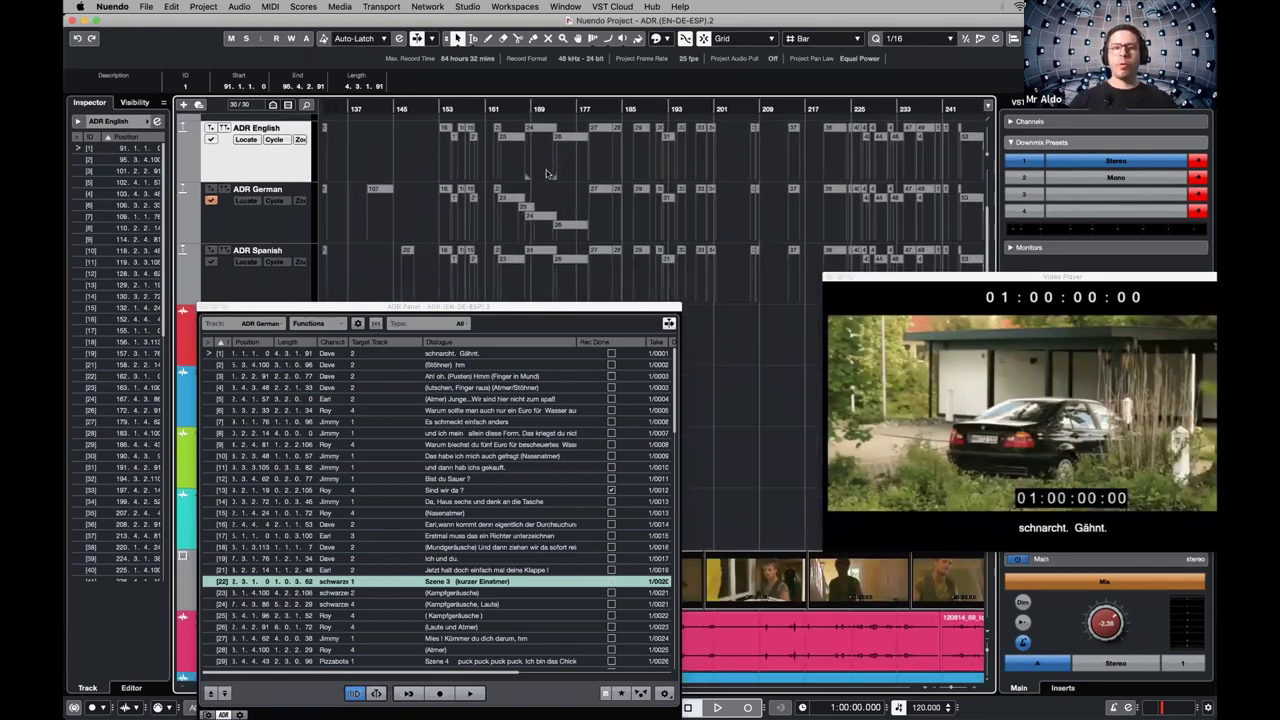
{"action": "scroll", "coordinate": [549, 171], "scroll_direction": "up", "scroll_amount": 2}
{"action": "scroll", "coordinate": [549, 171], "scroll_direction": "up", "scroll_amount": 4}
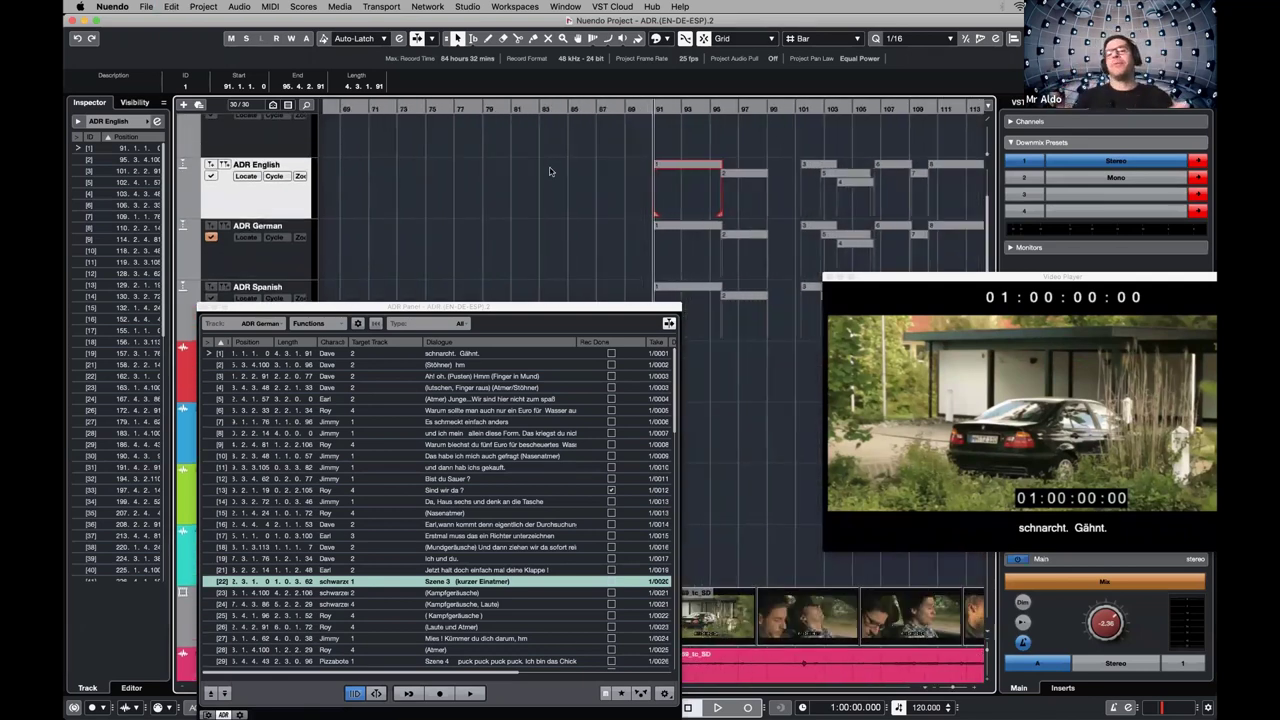
Locate the ADR German cues with IDs 4, 7 and 10 one after another from the ADR Panel
{"action": "left_click", "coordinate": [213, 389]}
{"action": "left_click", "coordinate": [204, 425]}
{"action": "left_click", "coordinate": [204, 455]}
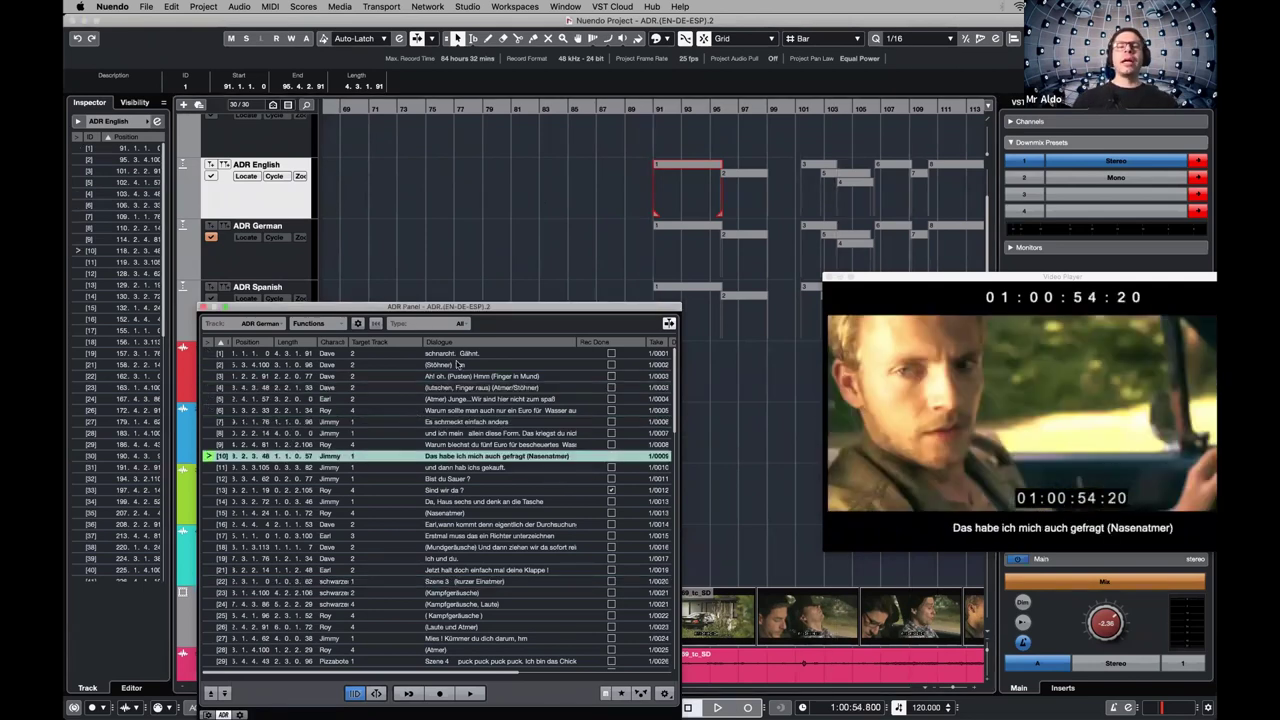
Sort the ADR German cue list by dialogue and locate the cues "Es schmeckt einfach anders" and "Ich brauch ne Tüte."
{"action": "left_click", "coordinate": [446, 342]}
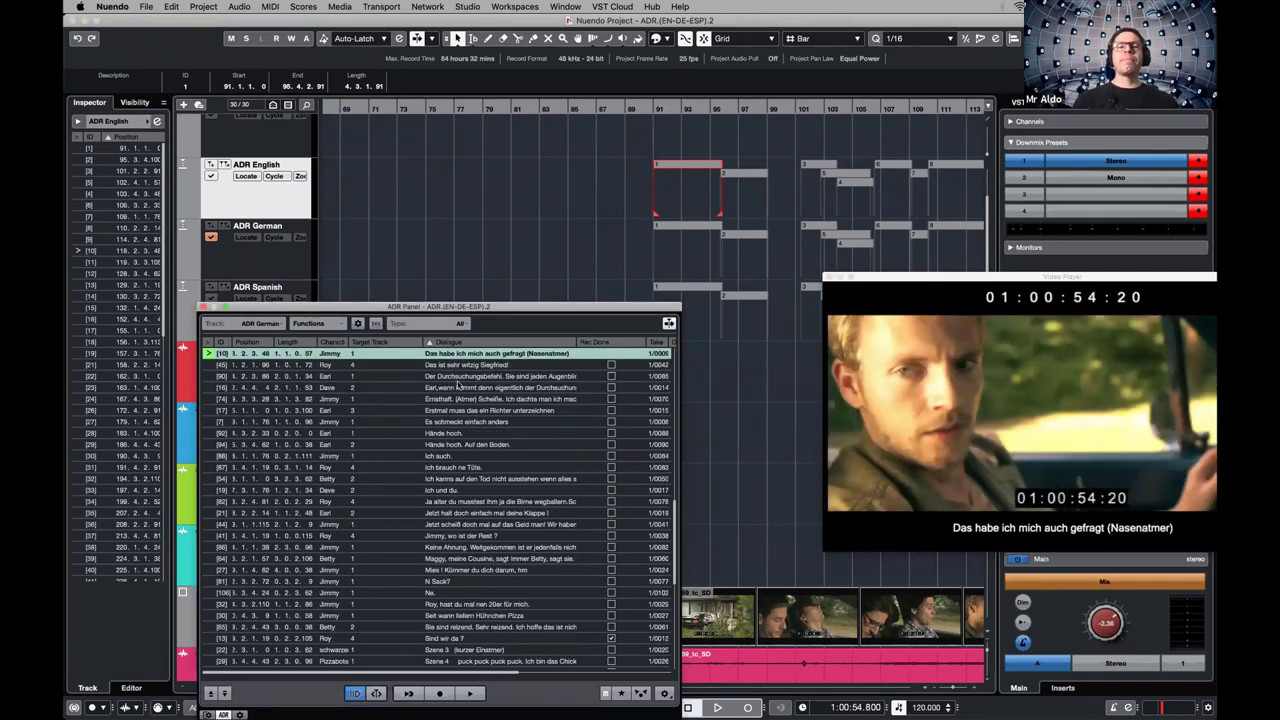
{"action": "left_click", "coordinate": [460, 387]}
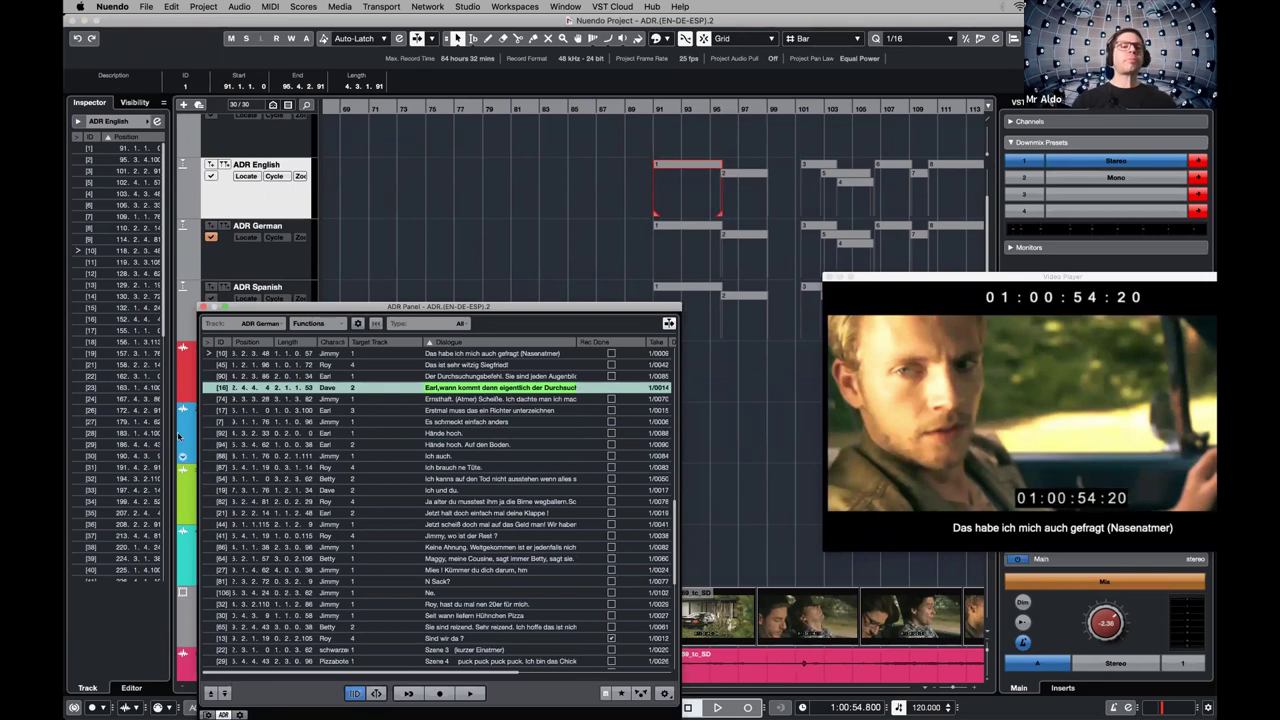
{"action": "left_click", "coordinate": [208, 422]}
{"action": "left_click", "coordinate": [207, 467]}
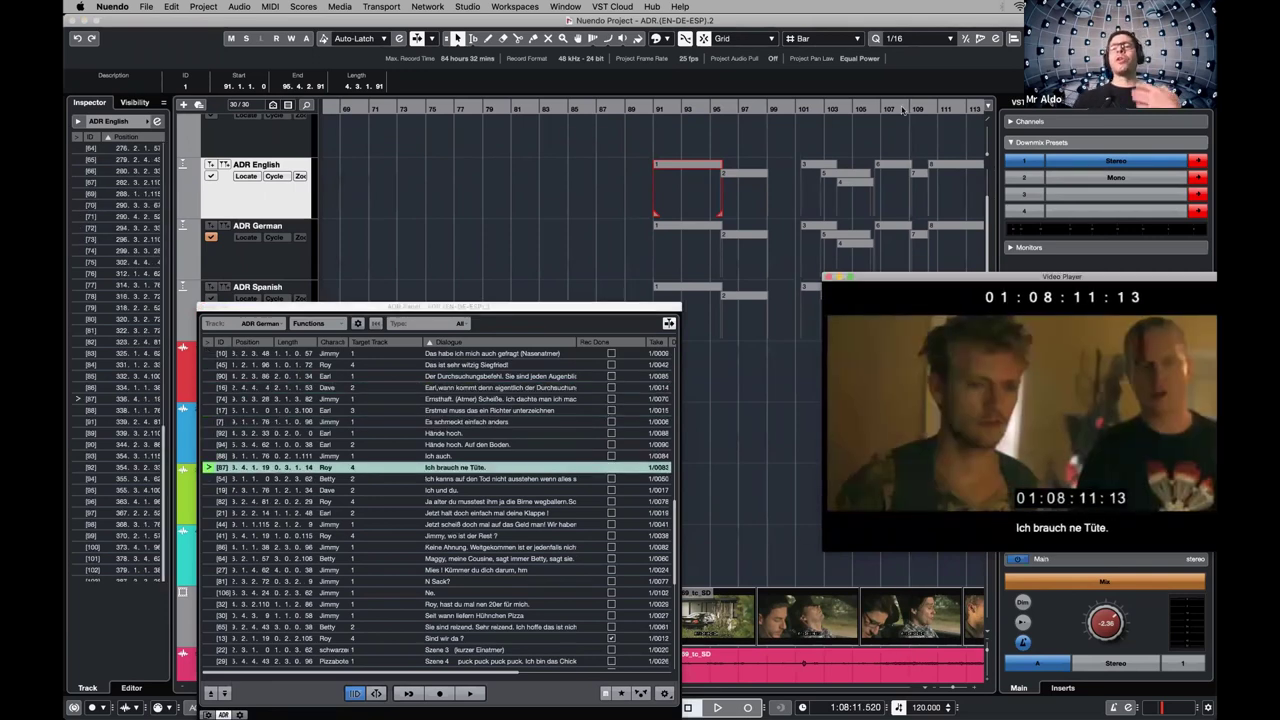
Move the video player clear of the Phones and Main monitor controls and locate the ADR German cues 51 and 73
{"action": "left_click_drag", "start_coordinate": [979, 278], "coordinate": [907, 80]}
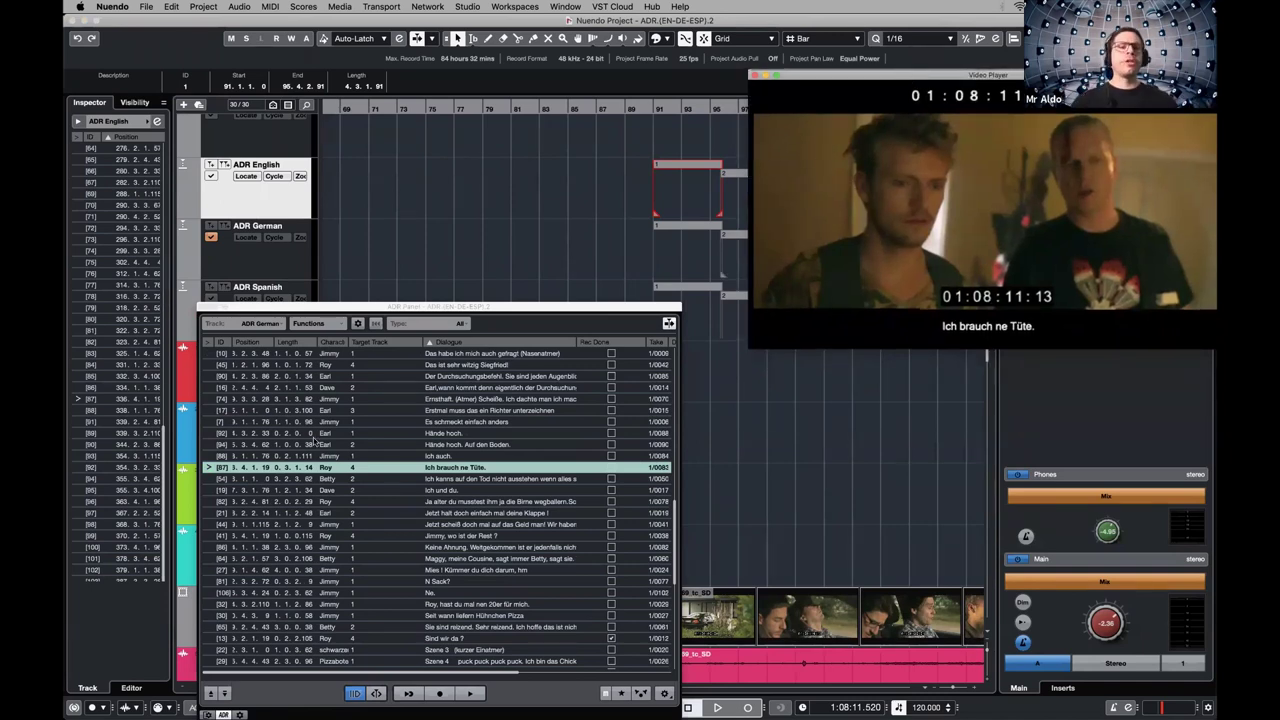
{"action": "scroll", "coordinate": [208, 400], "scroll_direction": "up", "scroll_amount": 5}
{"action": "left_click", "coordinate": [207, 410]}
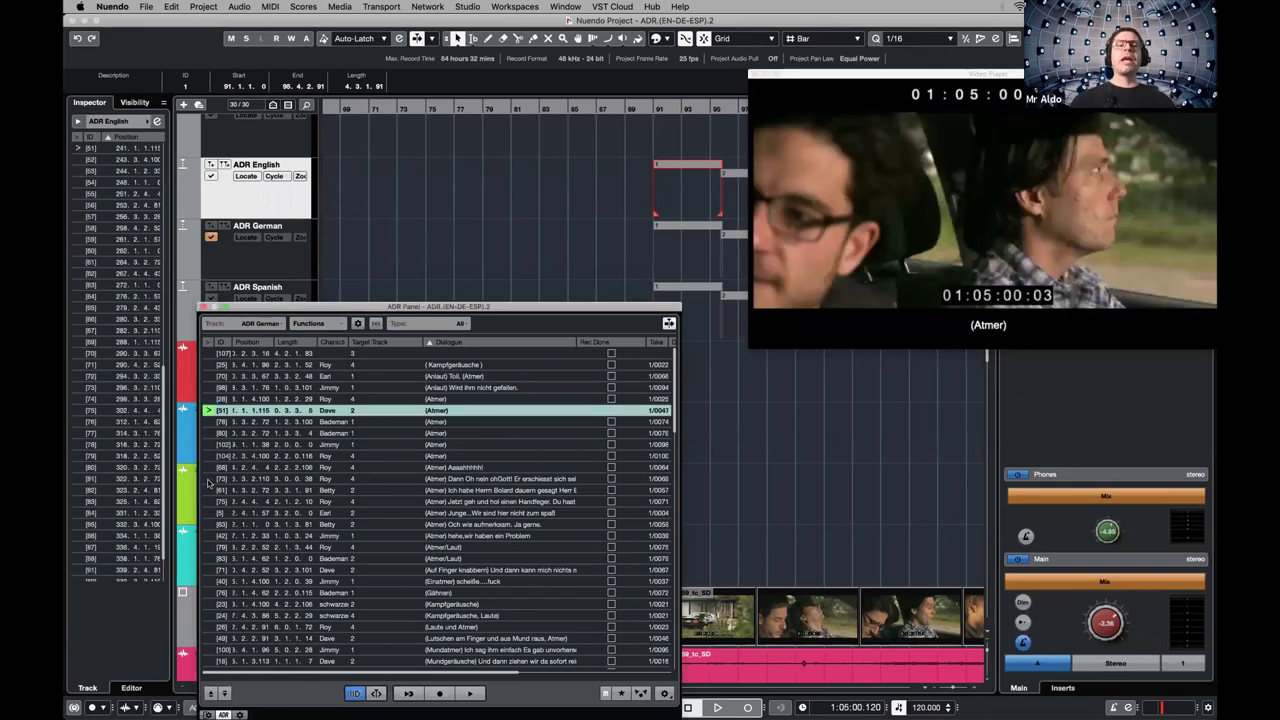
{"action": "left_click", "coordinate": [209, 478]}
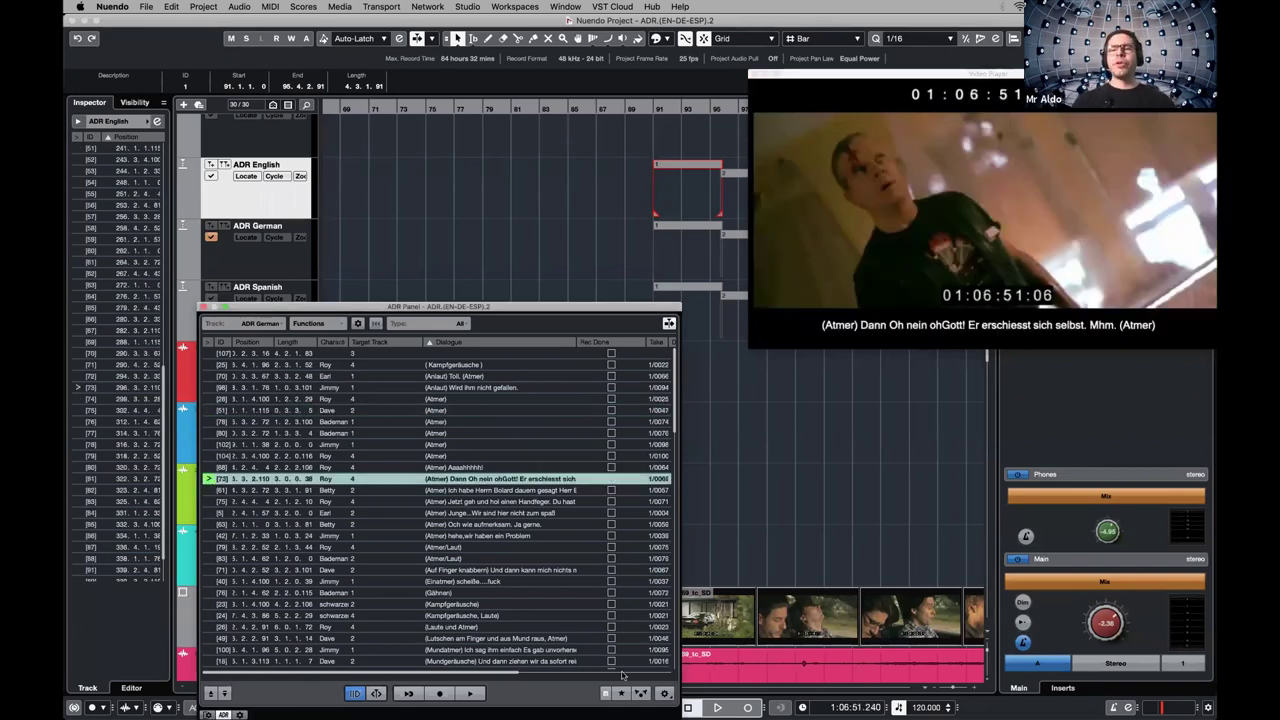
View the general ADR settings with the pre-roll and video overlay options, and close them without changes
{"action": "left_click", "coordinate": [664, 693]}
{"action": "left_click_drag", "start_coordinate": [690, 143], "coordinate": [366, 82]}
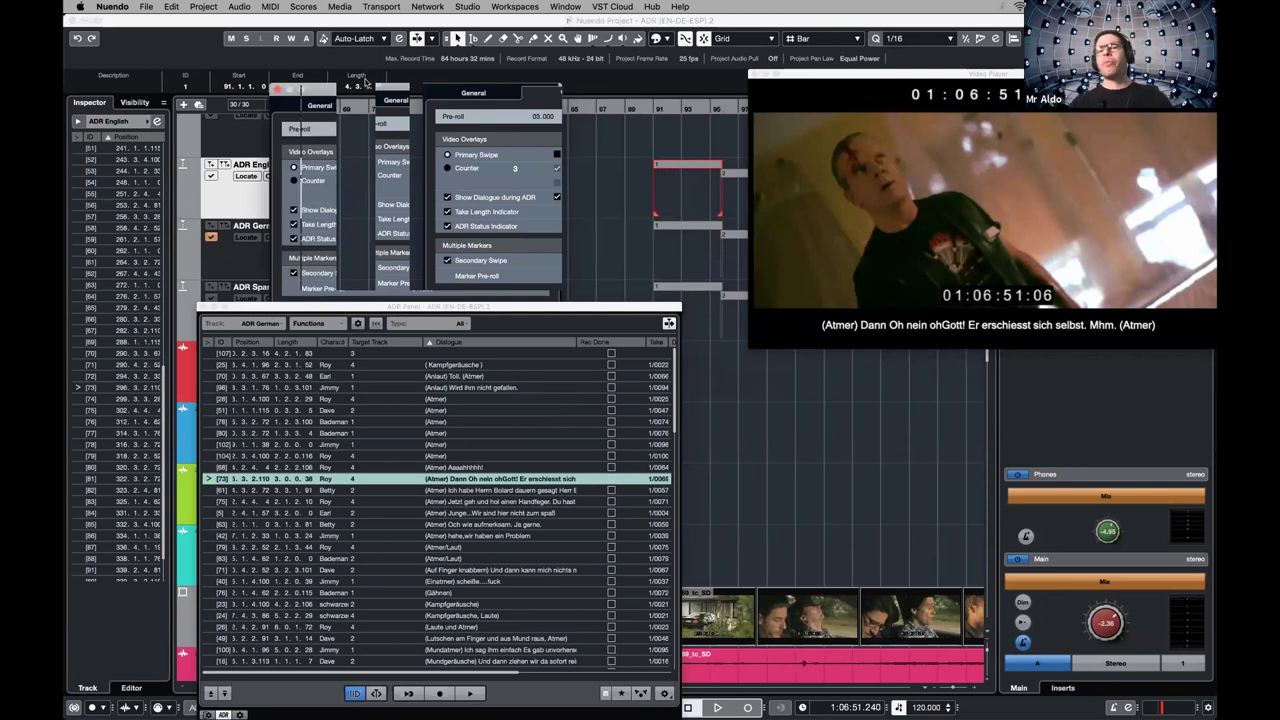
{"action": "left_click", "coordinate": [279, 88]}
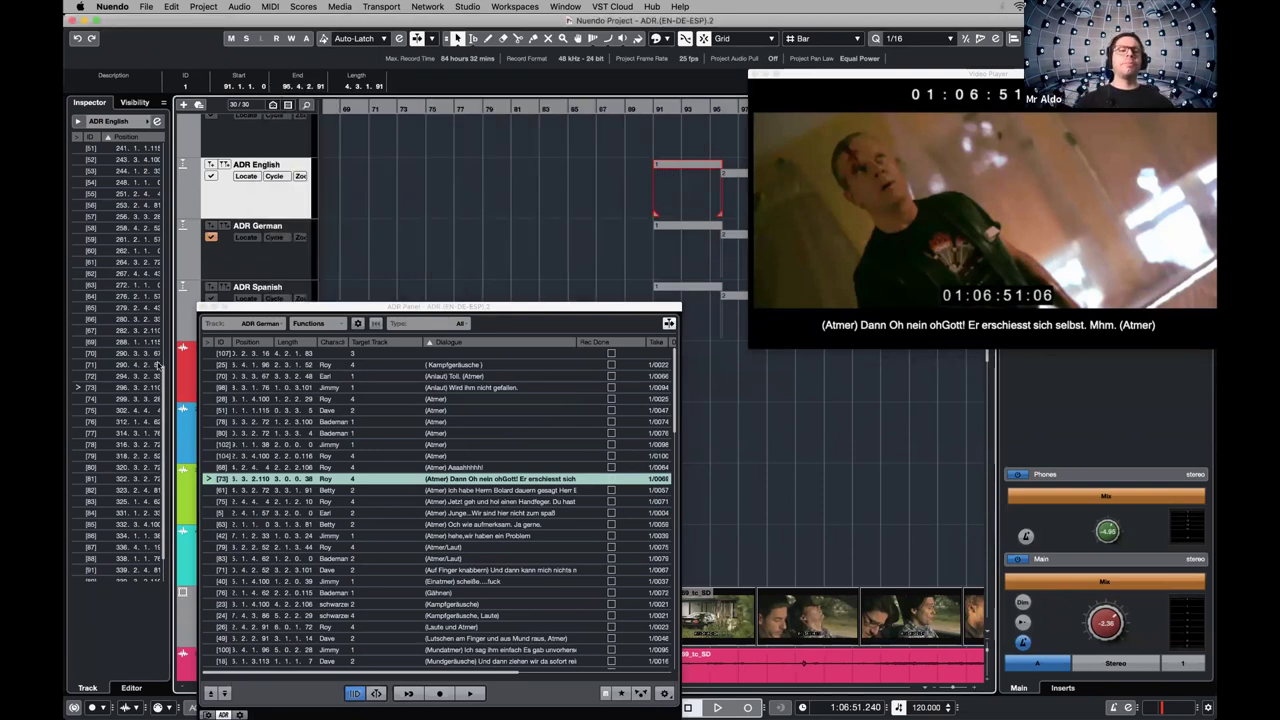
Locate cues 70 and 107, sort the ADR German cue list by ID and locate cue 3
{"action": "left_click", "coordinate": [208, 375]}
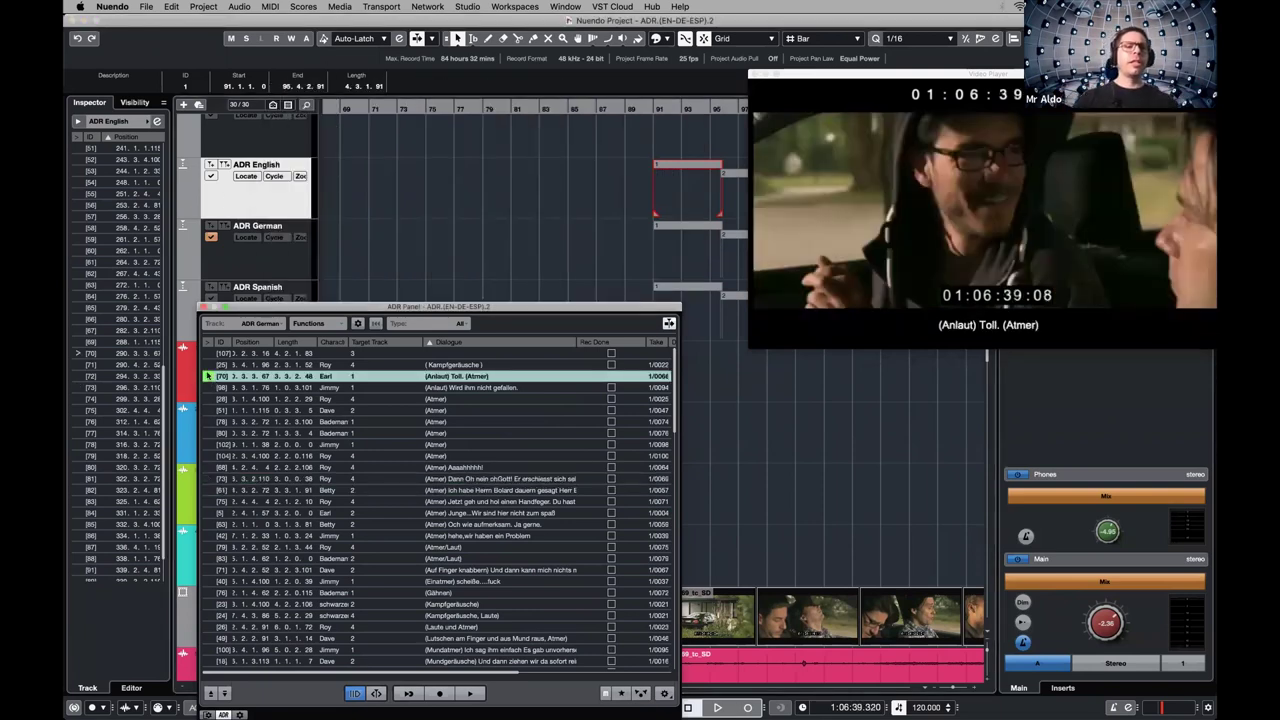
{"action": "left_click", "coordinate": [212, 354]}
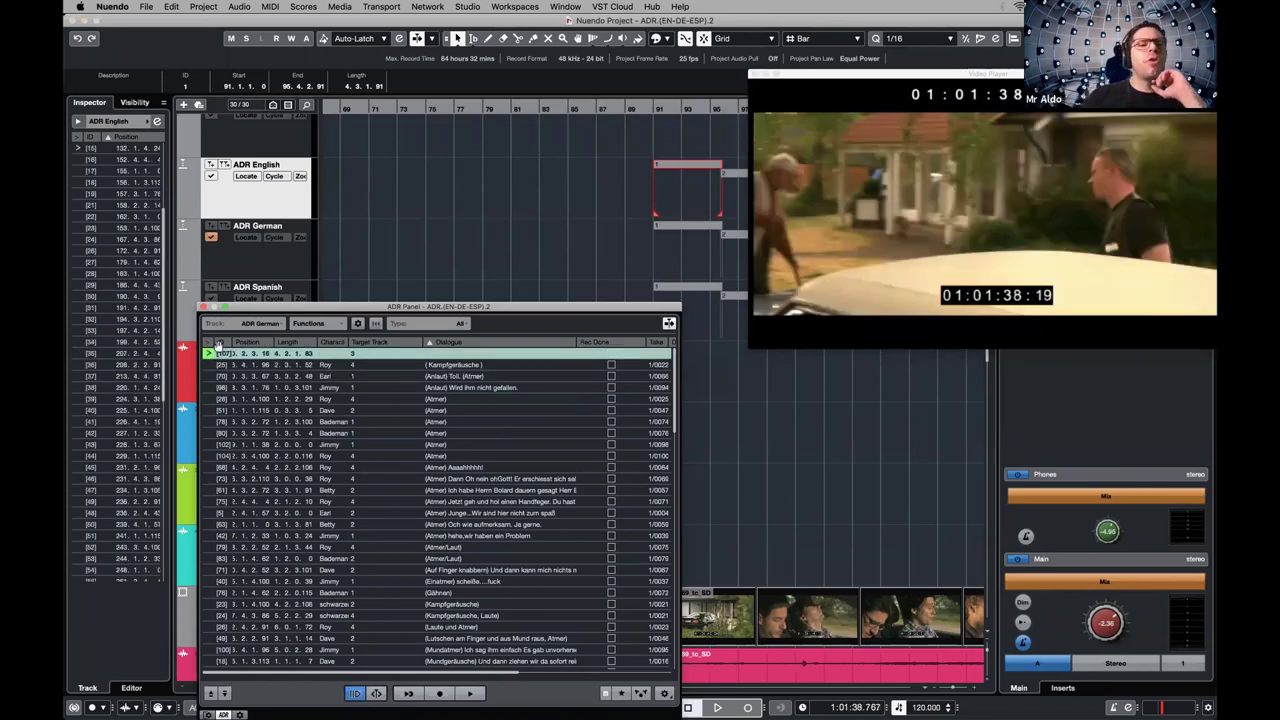
{"action": "left_click", "coordinate": [218, 343]}
{"action": "left_click", "coordinate": [350, 375]}
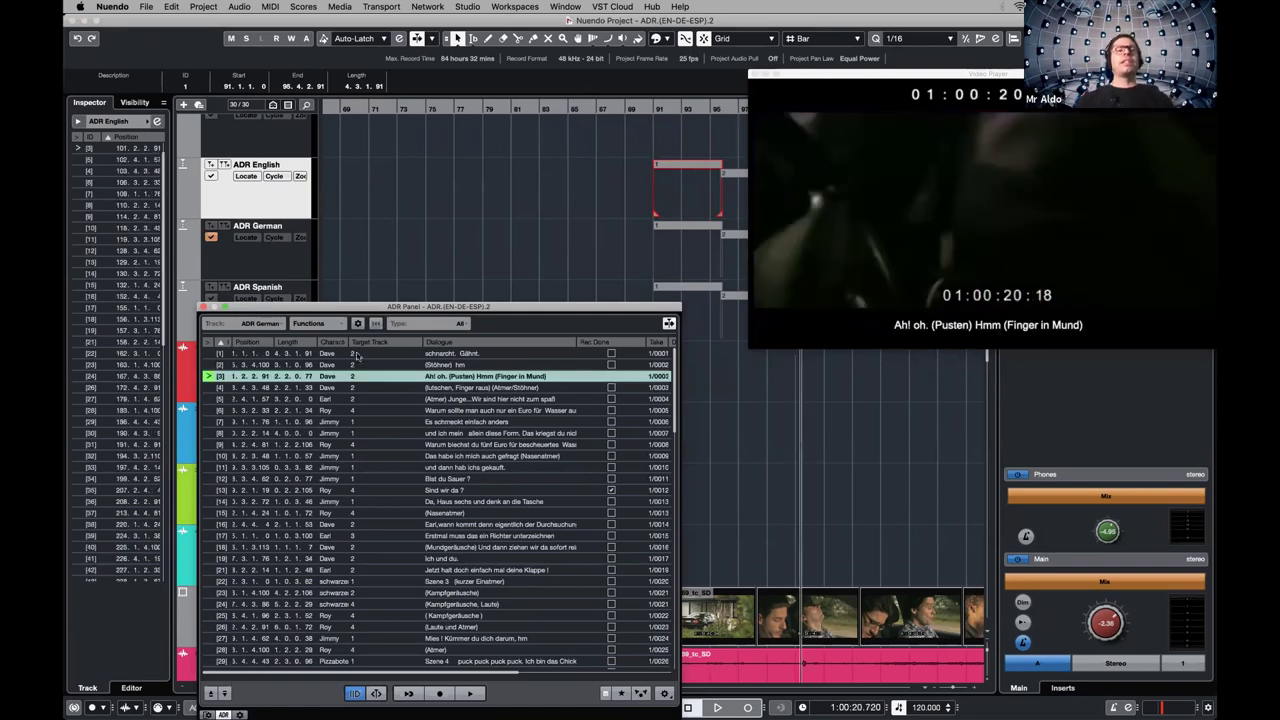
Move the ADR Panel clear of the track list and select the three character recording tracks below Mic IN one after another
{"action": "mouse_move", "coordinate": [456, 307]}
{"action": "left_mouse_down"}
{"action": "mouse_move", "coordinate": [538, 380]}
{"action": "mouse_move", "coordinate": [514, 371]}
{"action": "mouse_move", "coordinate": [477, 299]}
{"action": "mouse_move", "coordinate": [439, 288]}
{"action": "left_mouse_up"}
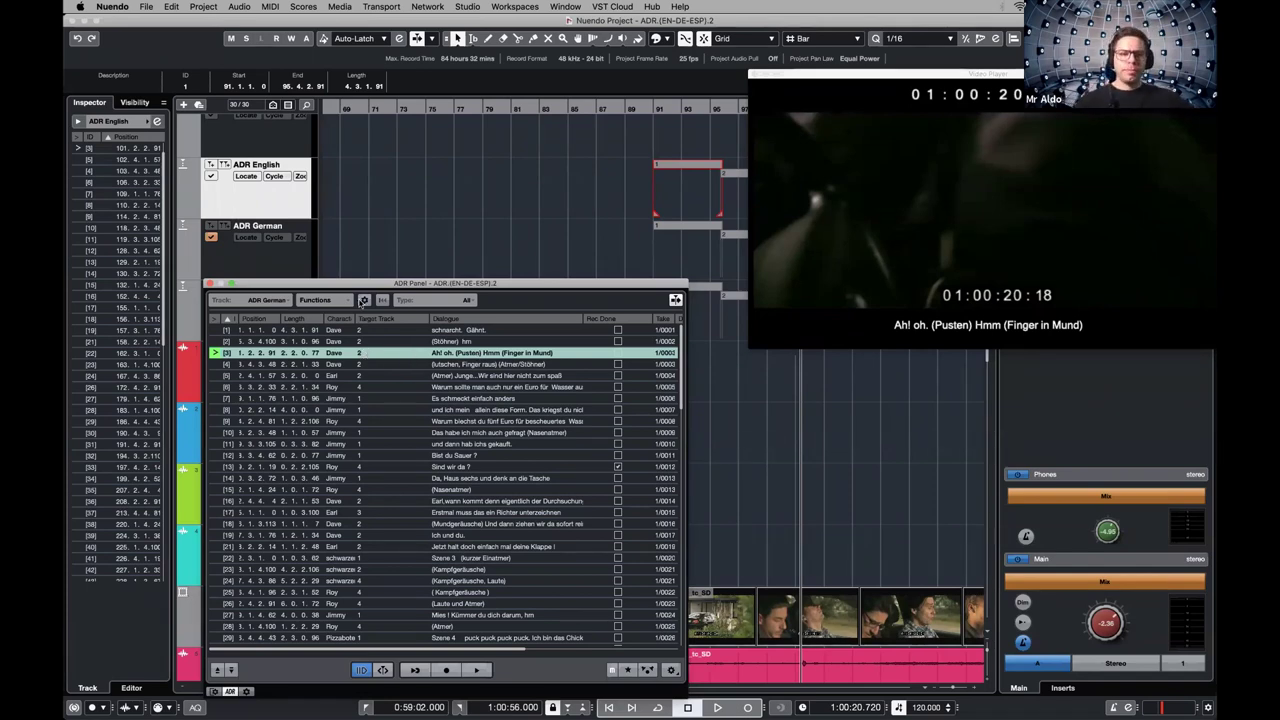
{"action": "left_click_drag", "start_coordinate": [346, 288], "coordinate": [524, 279]}
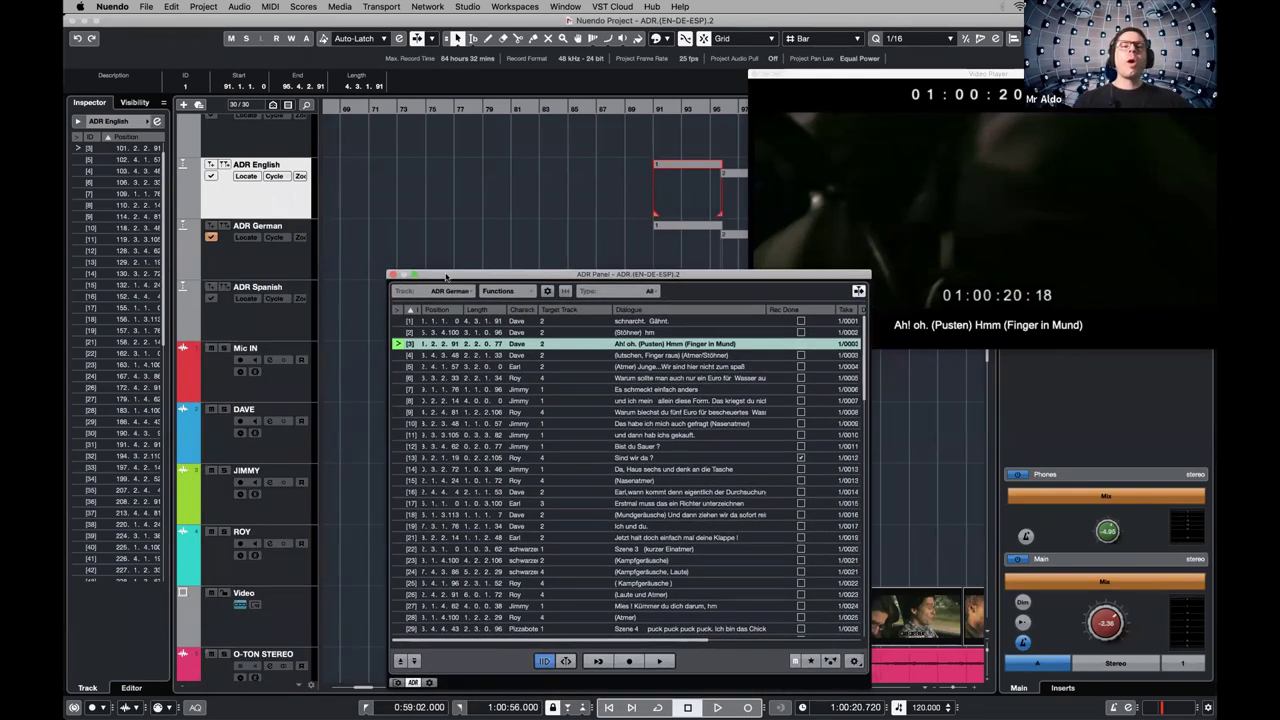
{"action": "left_click", "coordinate": [204, 439]}
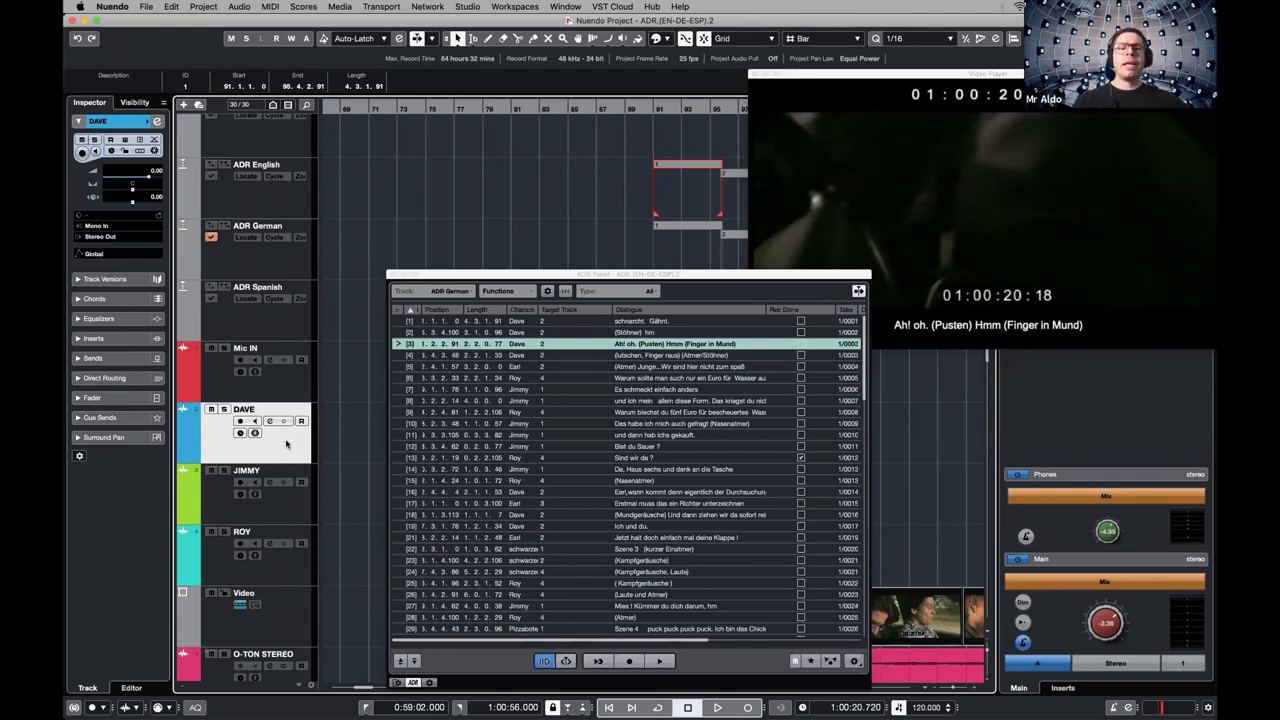
{"action": "left_click", "coordinate": [288, 506]}
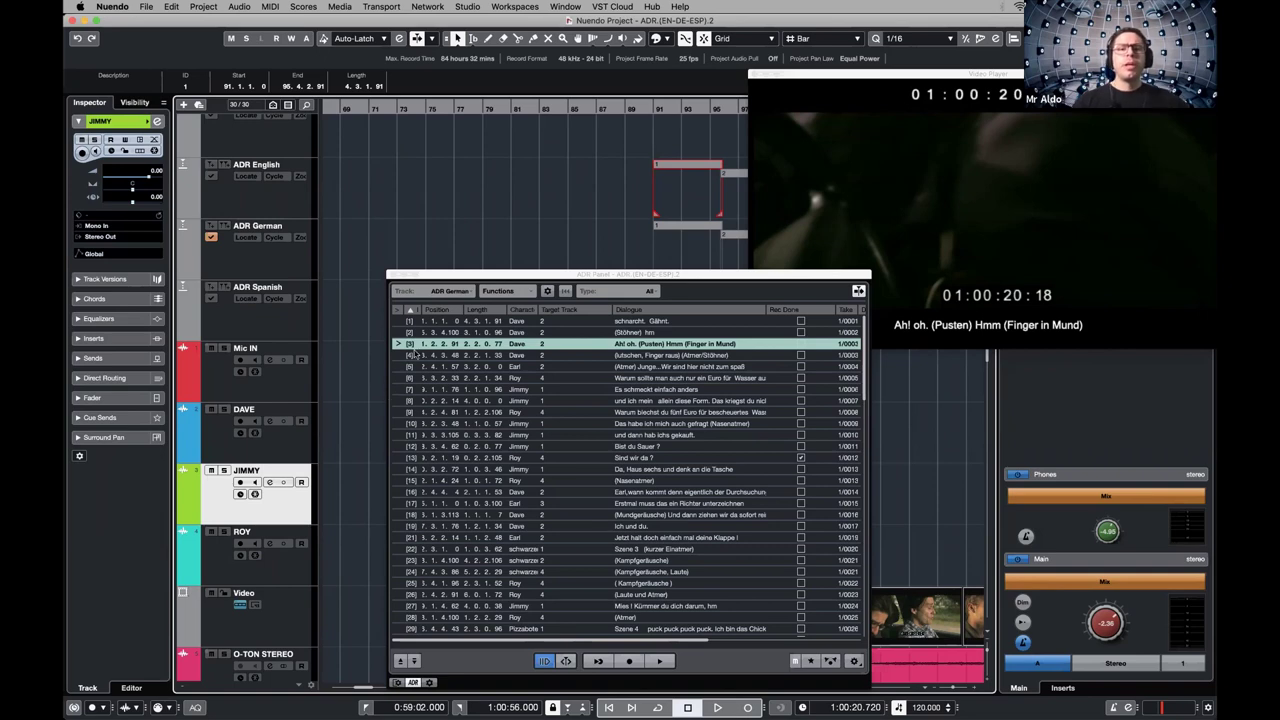
{"action": "left_click", "coordinate": [206, 548]}
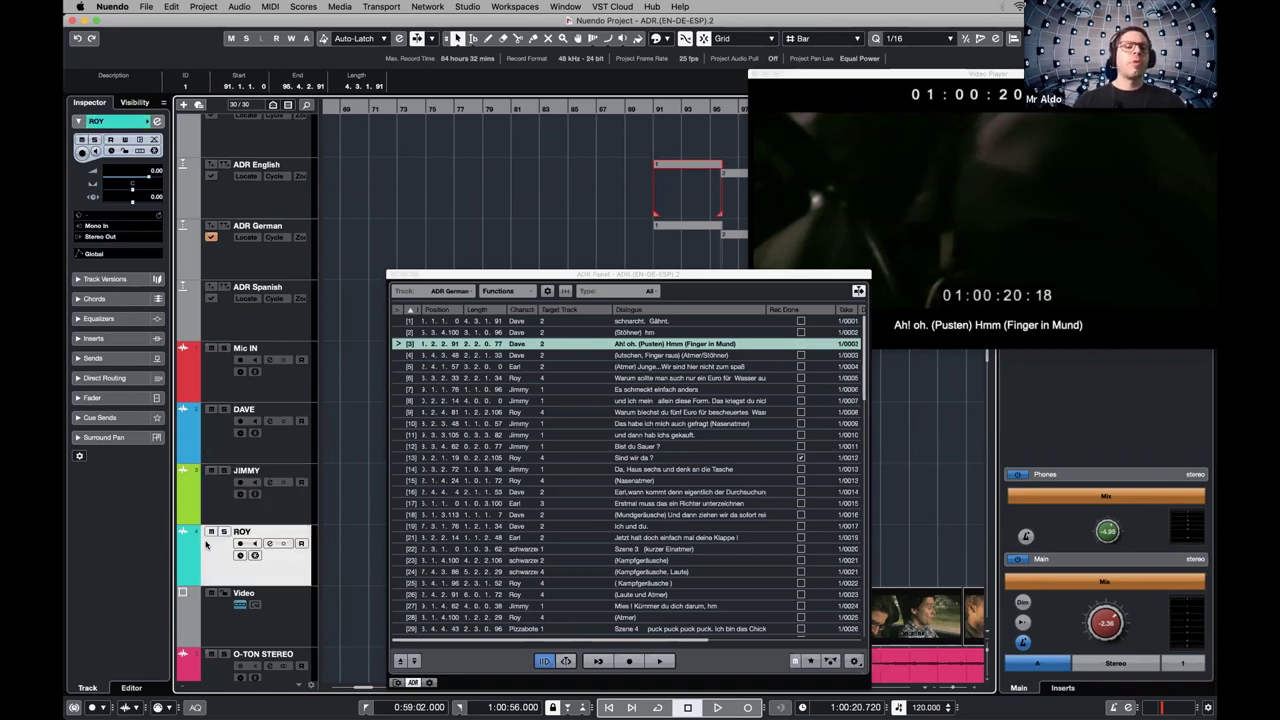
Select Roy's cue 6 in the ADR German list, locate cue 1, and locate cue 2 in the video
{"action": "left_click", "coordinate": [550, 377]}
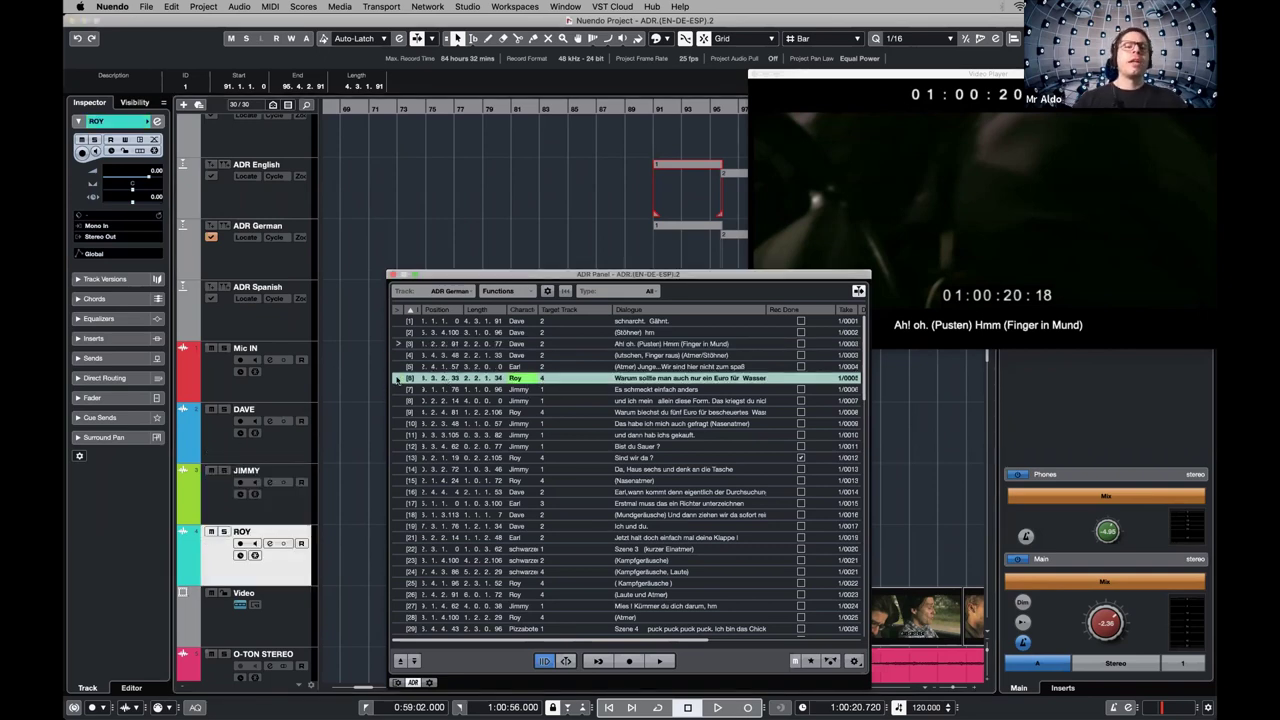
{"action": "left_click", "coordinate": [403, 342]}
{"action": "left_click", "coordinate": [400, 322]}
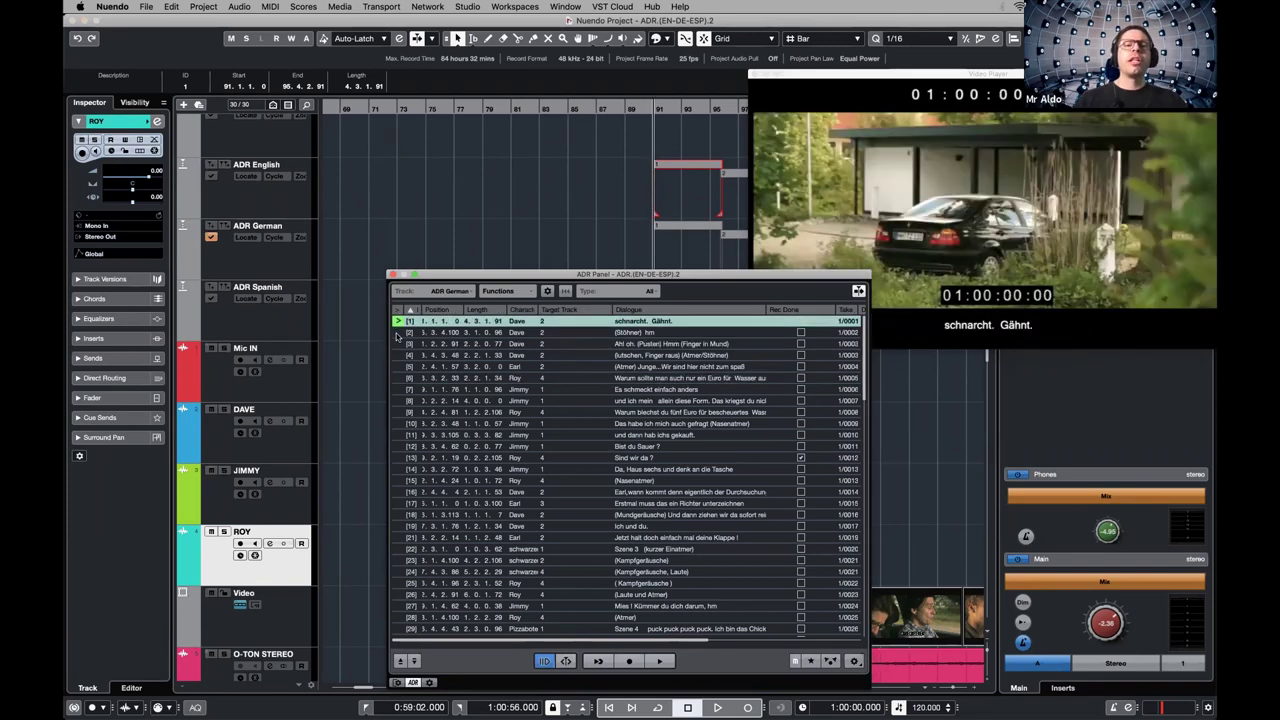
{"action": "left_click", "coordinate": [399, 333]}
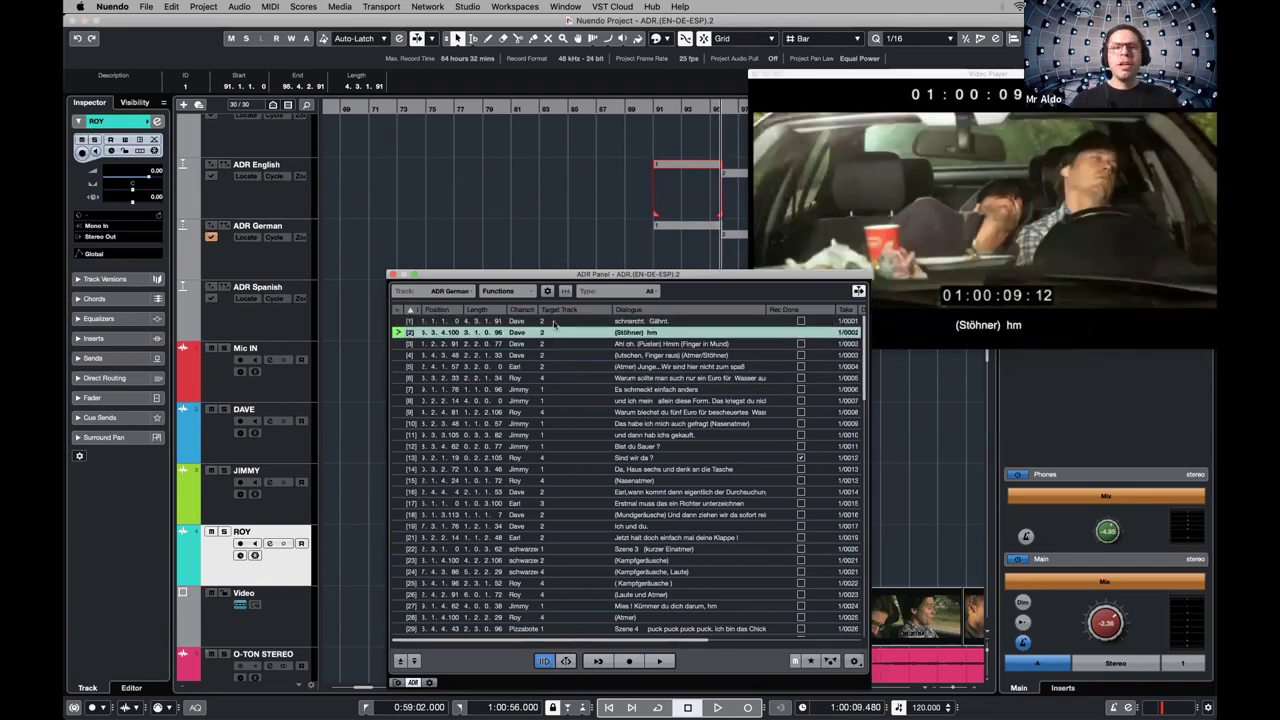
Move the ADR Panel clear of the tracks and switch record enable on the DAVE track on and off
{"action": "left_click_drag", "start_coordinate": [549, 276], "coordinate": [806, 296]}
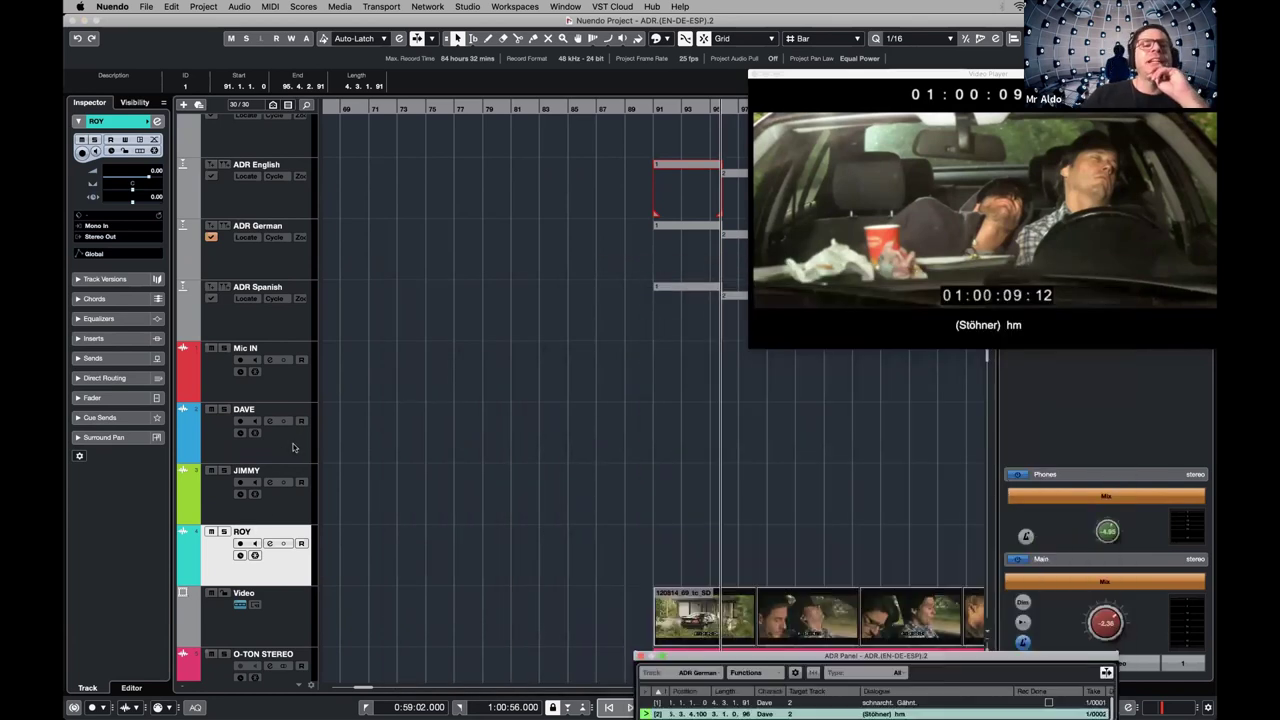
{"action": "left_click", "coordinate": [263, 423]}
{"action": "left_click", "coordinate": [239, 421]}
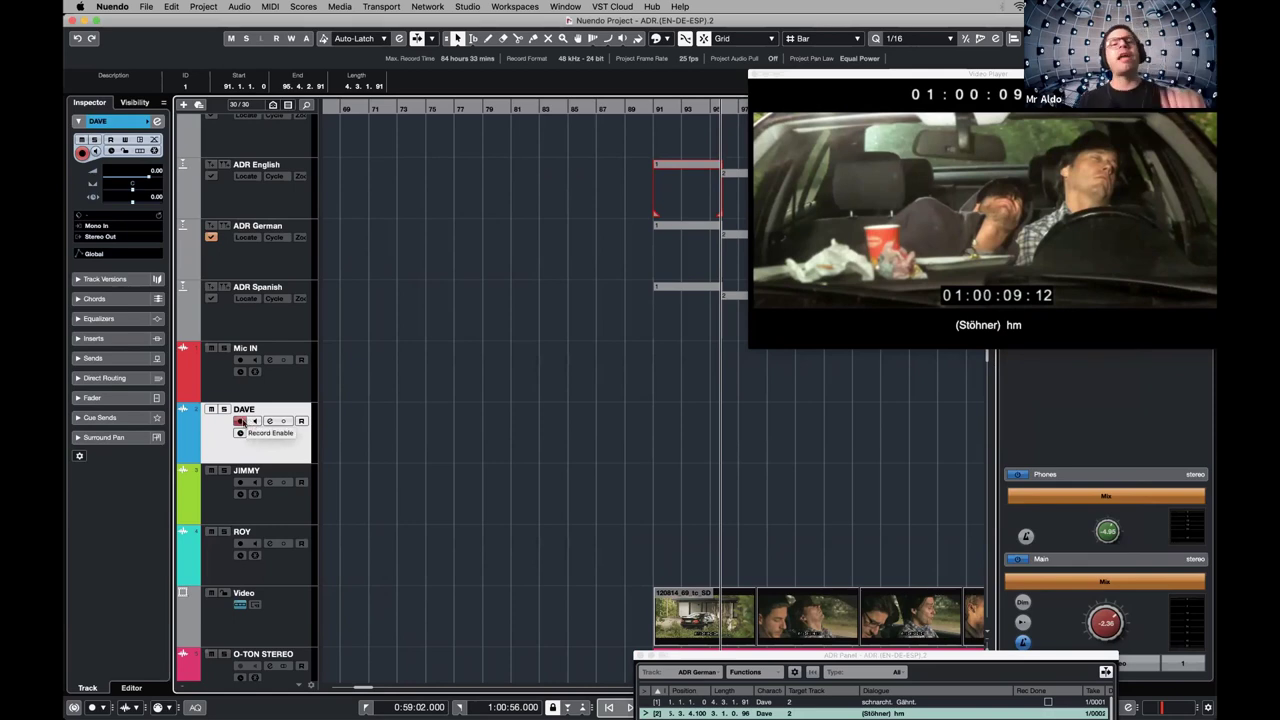
{"action": "left_click", "coordinate": [240, 421]}
With the JIMMY track selected, record a take for ADR German cue 2 from the ADR Panel, stop, and reselect the cue
{"action": "left_click_drag", "start_coordinate": [710, 660], "coordinate": [566, 199]}
{"action": "left_click", "coordinate": [270, 495]}
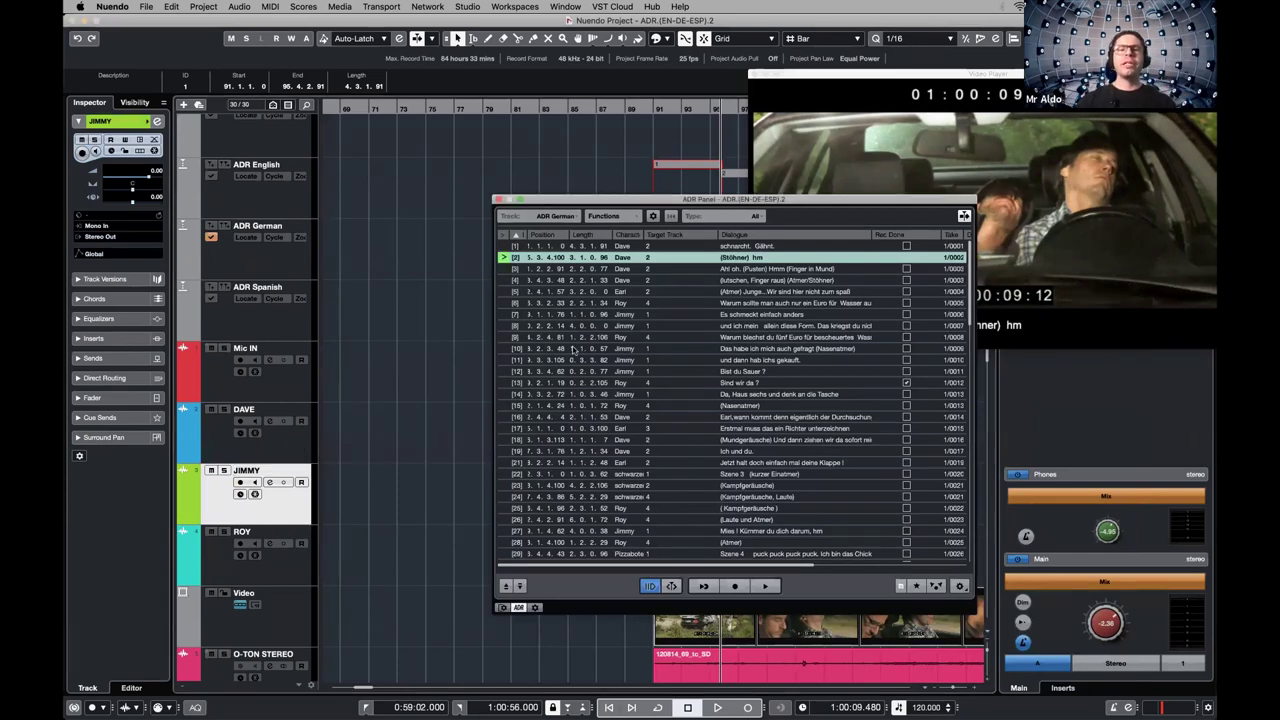
{"action": "left_click", "coordinate": [735, 586]}
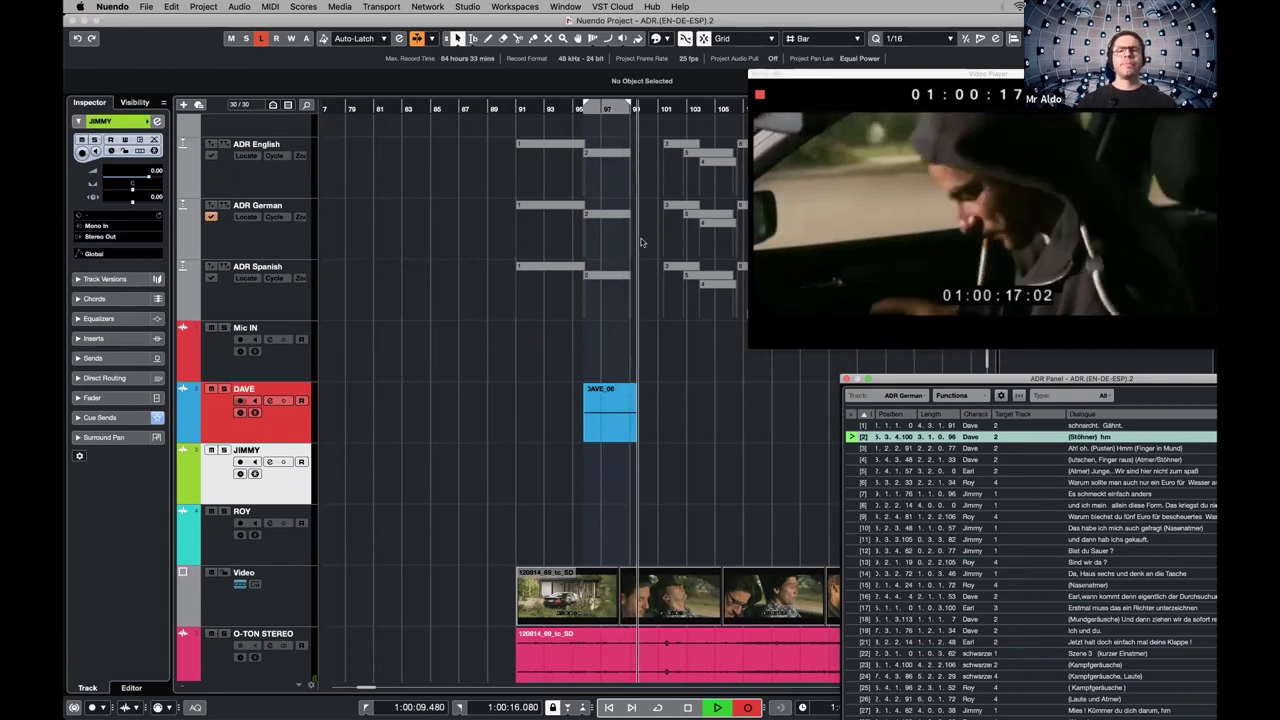
{"action": "key", "text": "space"}
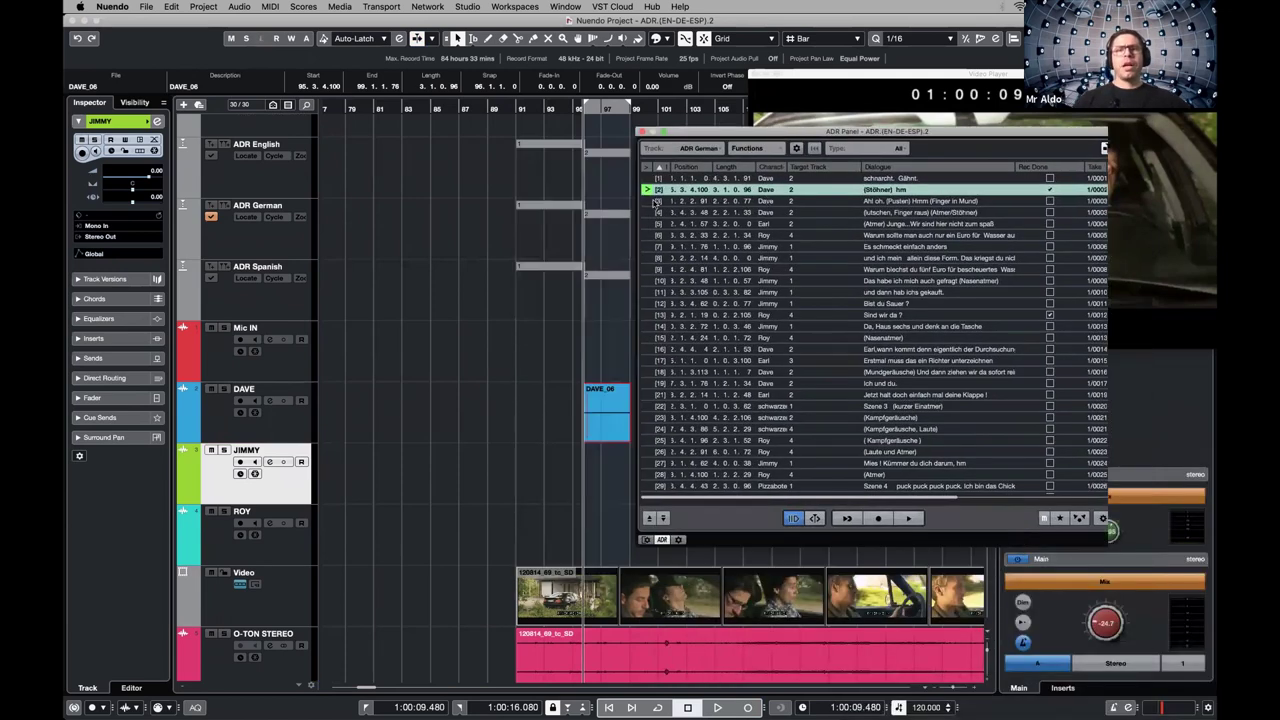
{"action": "left_click", "coordinate": [653, 185]}
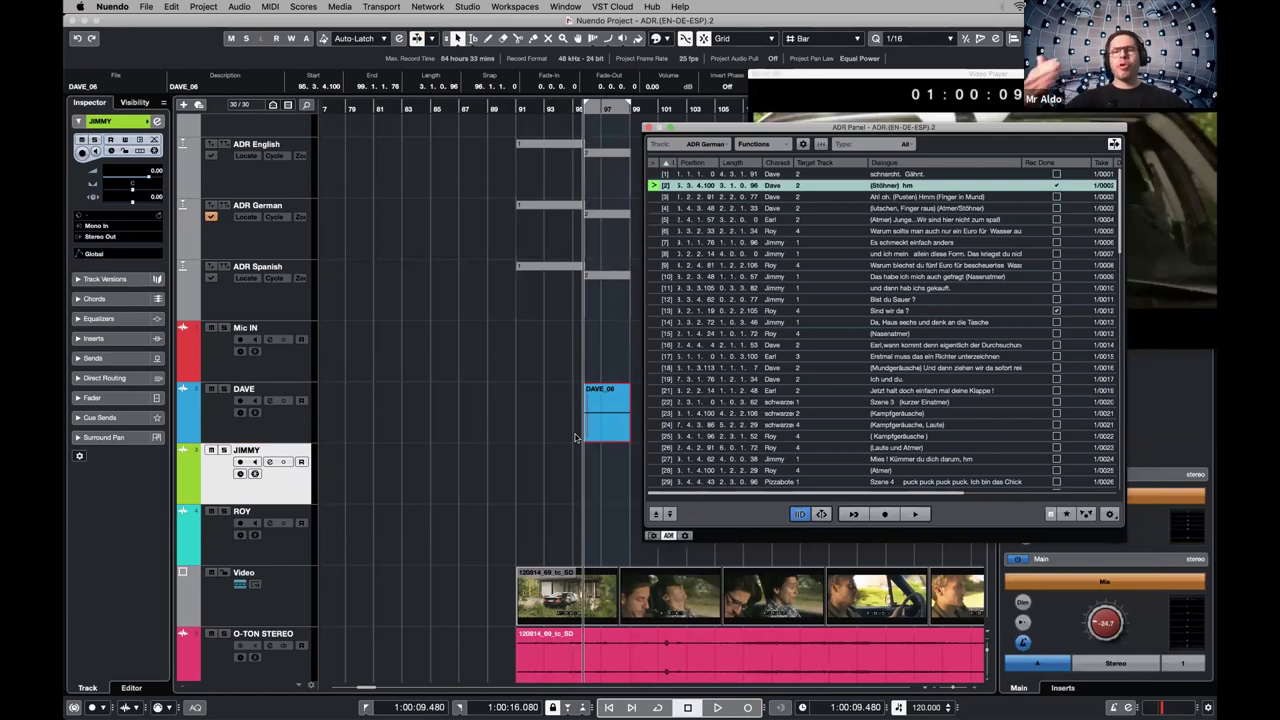
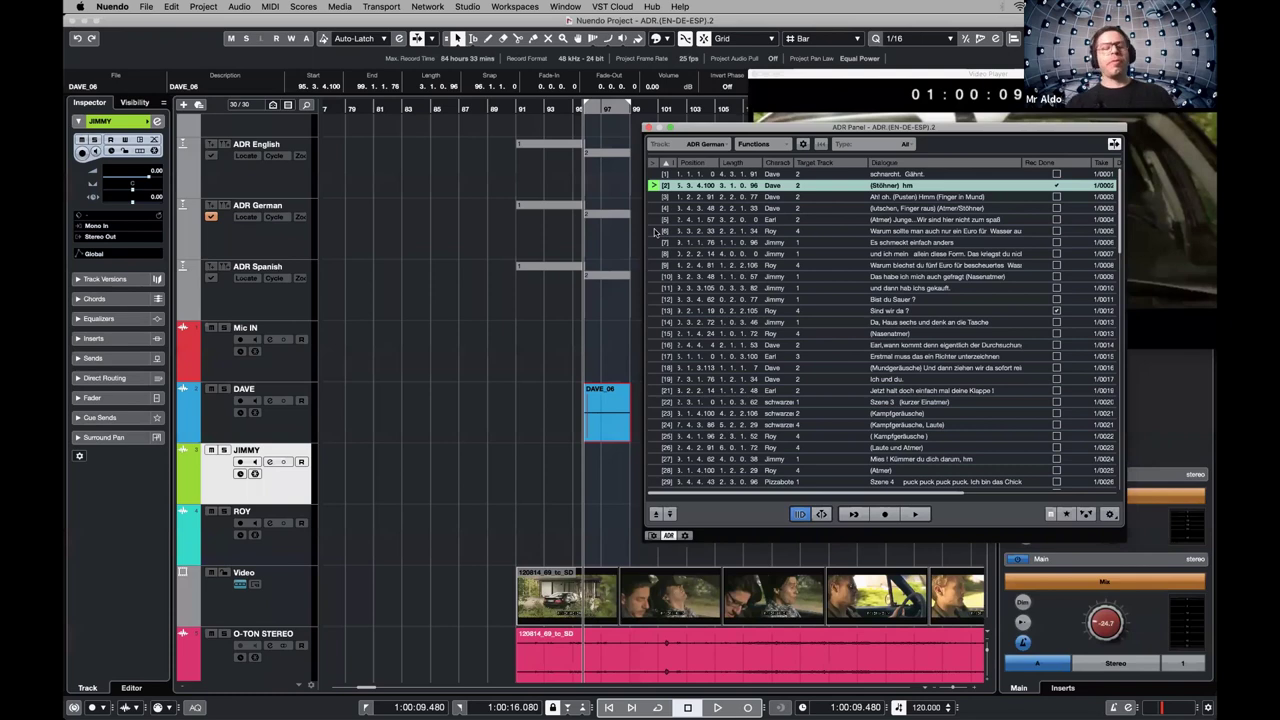
Move the ADR Panel clear of the video, switch it to the ADR English track, and locate cues 3 and 5
{"action": "left_click_drag", "start_coordinate": [700, 130], "coordinate": [418, 219]}
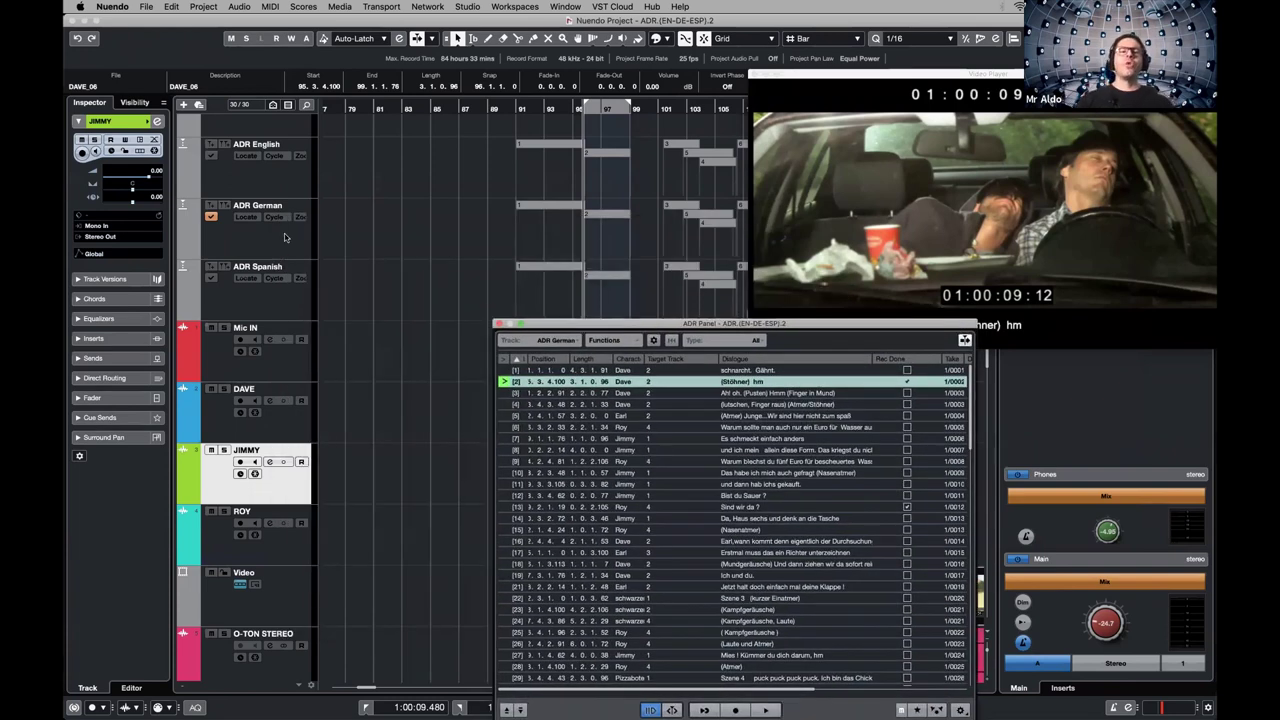
{"action": "left_click", "coordinate": [556, 342]}
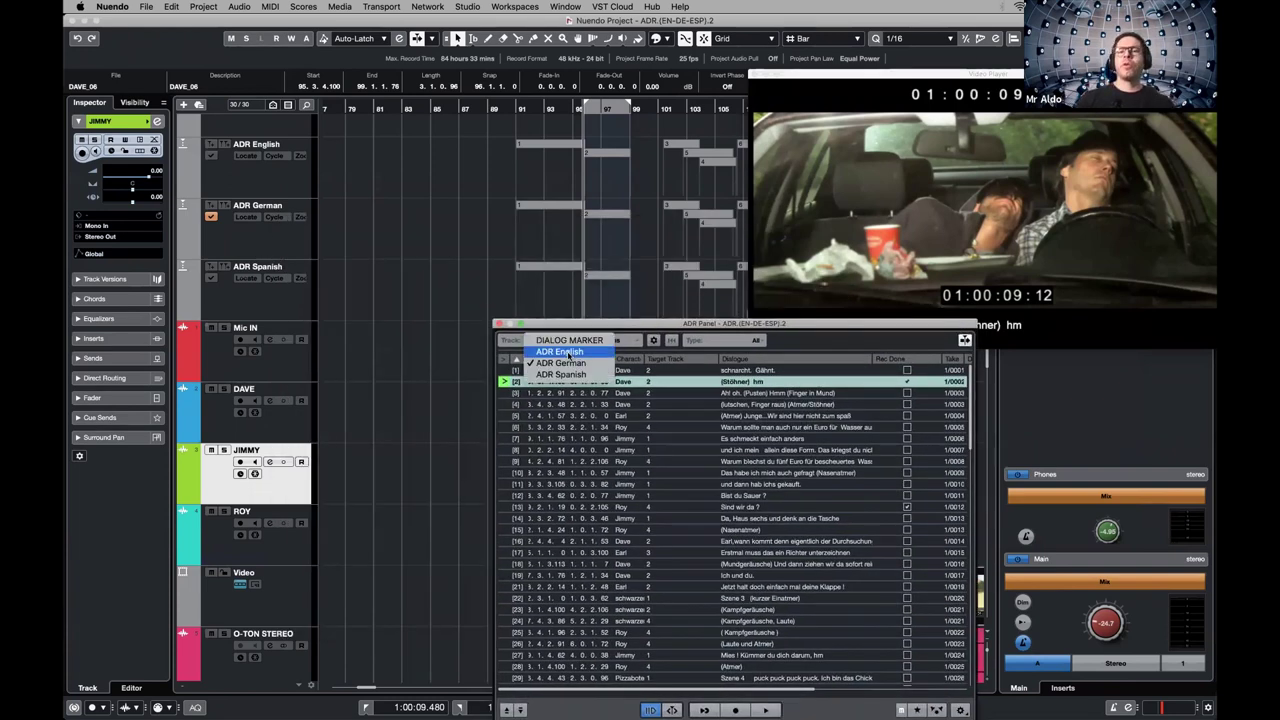
{"action": "left_click", "coordinate": [572, 357]}
{"action": "left_click", "coordinate": [506, 394]}
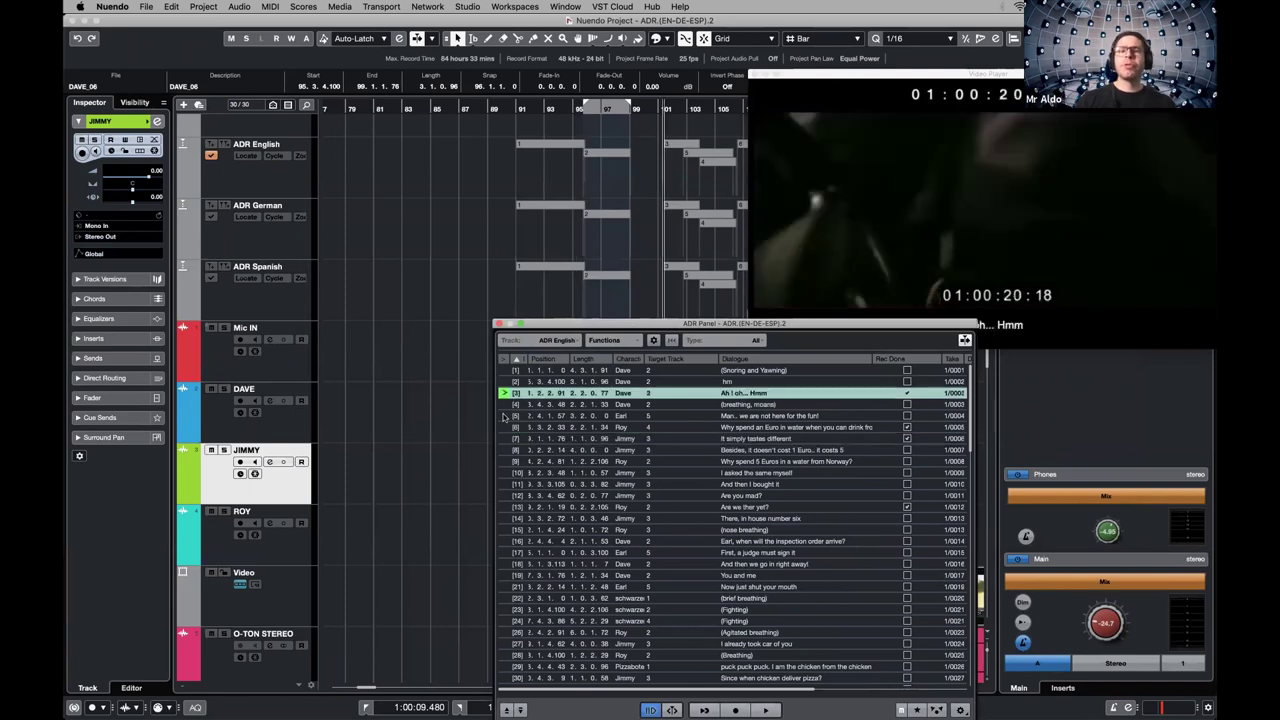
{"action": "left_click", "coordinate": [506, 416]}
Switch the ADR Panel to the ADR Spanish track, locate cue 7, and move the panel clear of the subtitle
{"action": "left_click", "coordinate": [556, 342]}
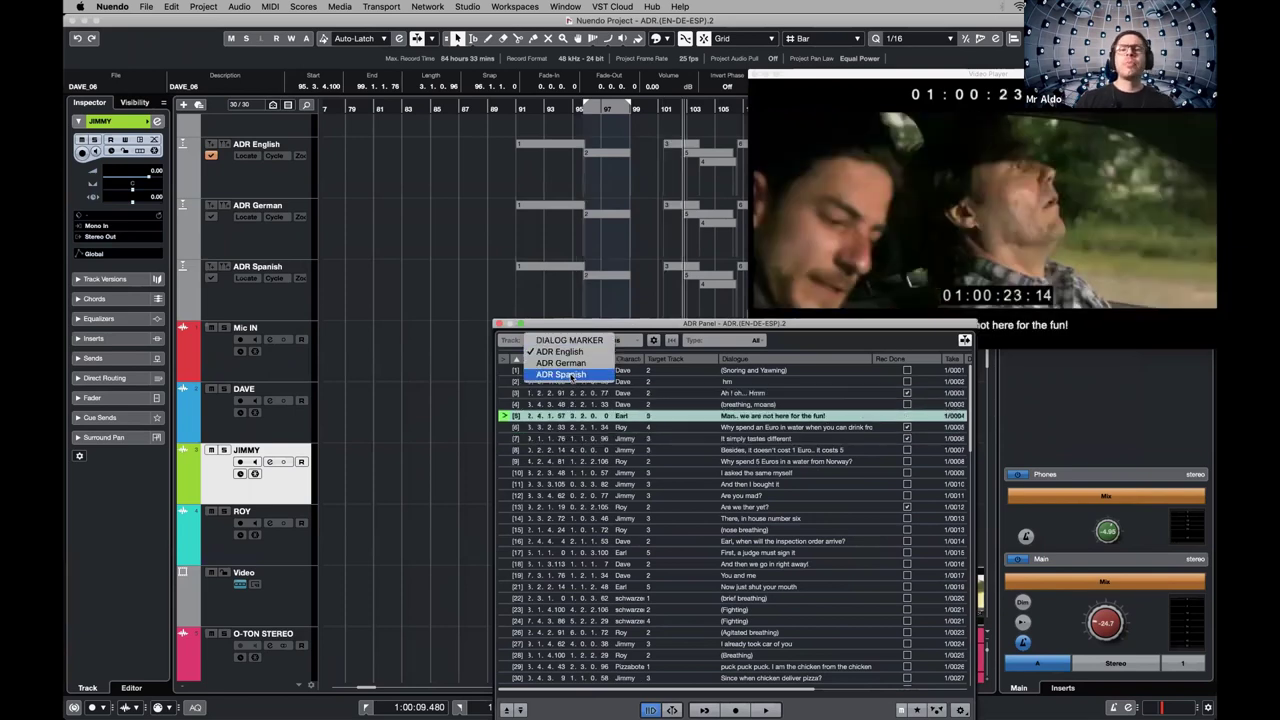
{"action": "left_click", "coordinate": [506, 387]}
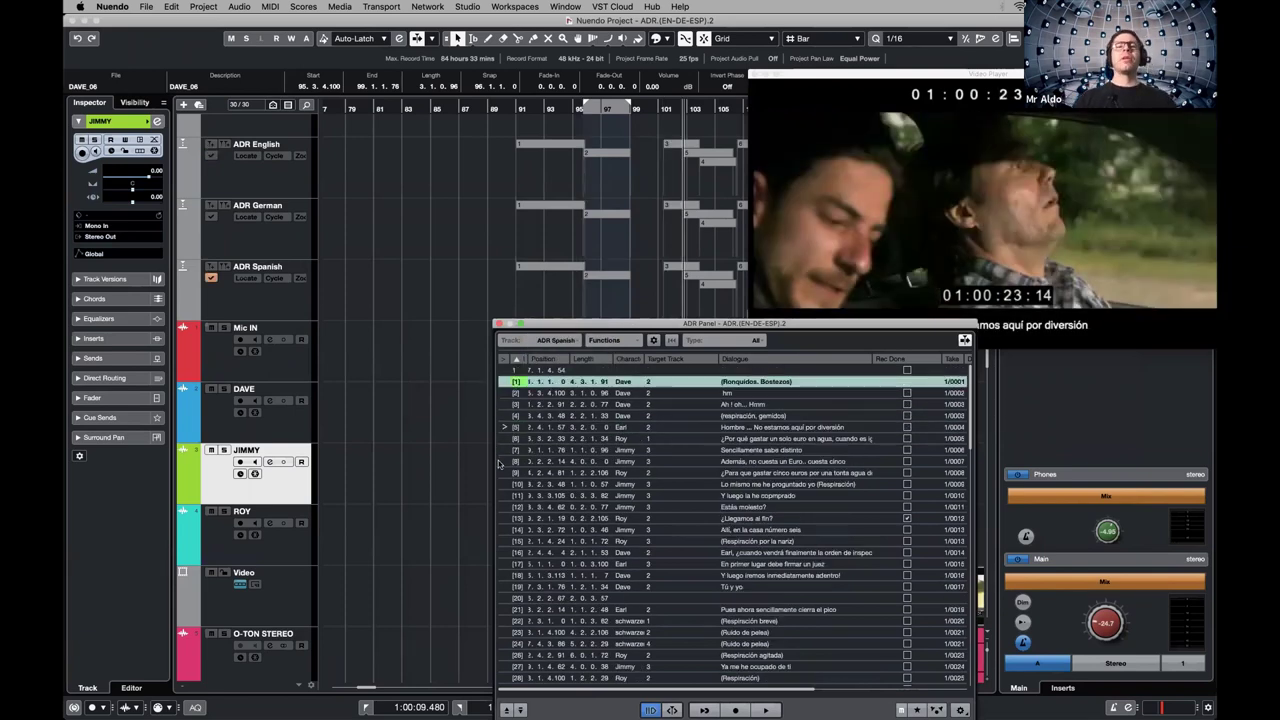
{"action": "left_click", "coordinate": [505, 450]}
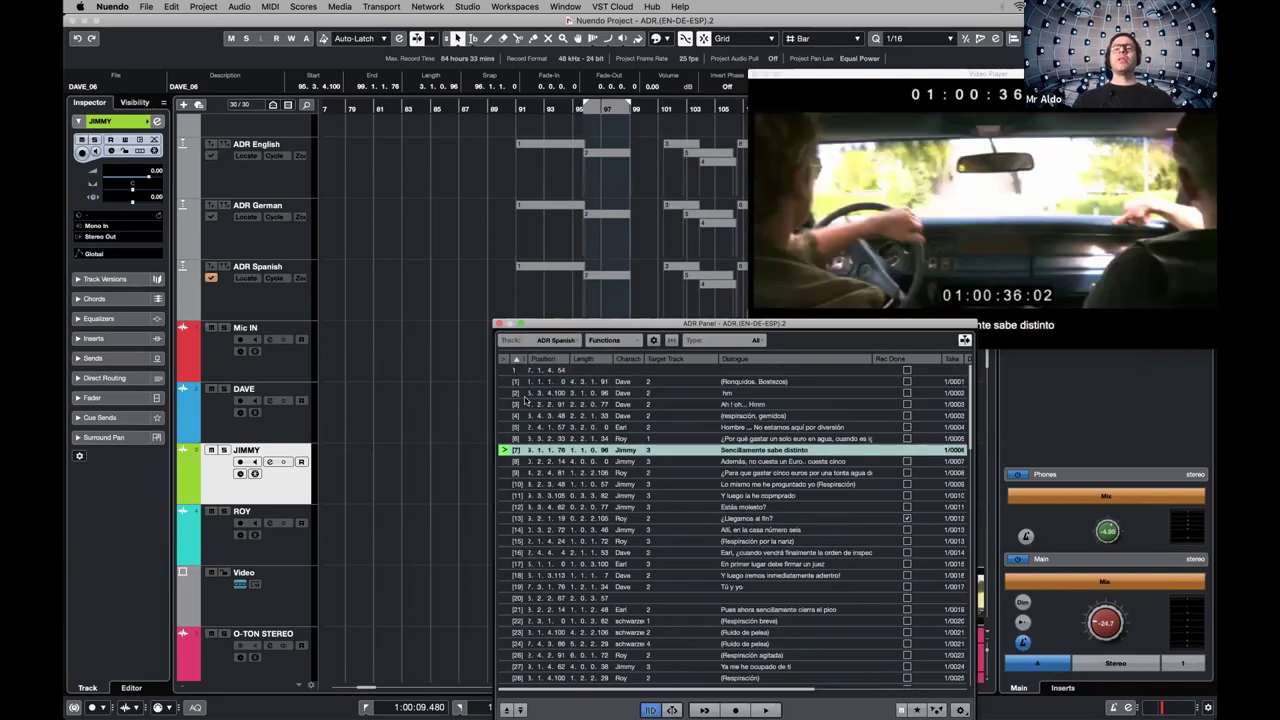
{"action": "left_click_drag", "start_coordinate": [558, 324], "coordinate": [404, 301]}
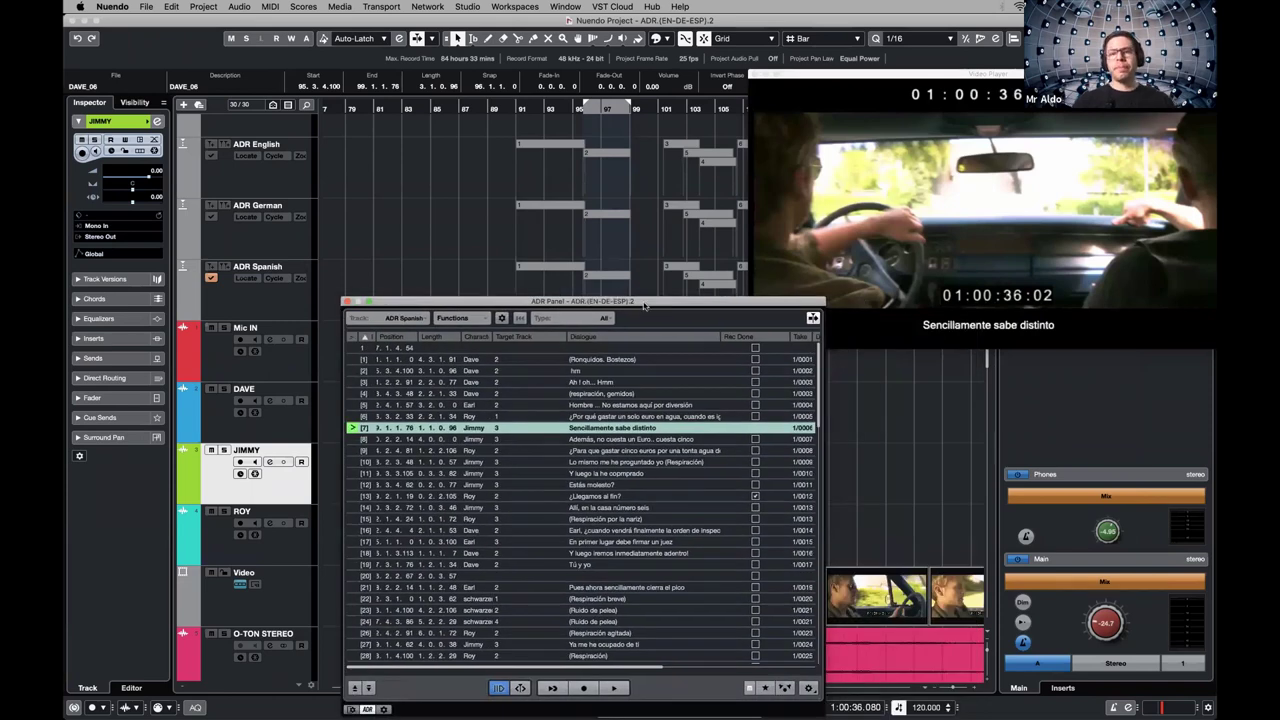
{"action": "left_click_drag", "start_coordinate": [645, 306], "coordinate": [685, 291]}
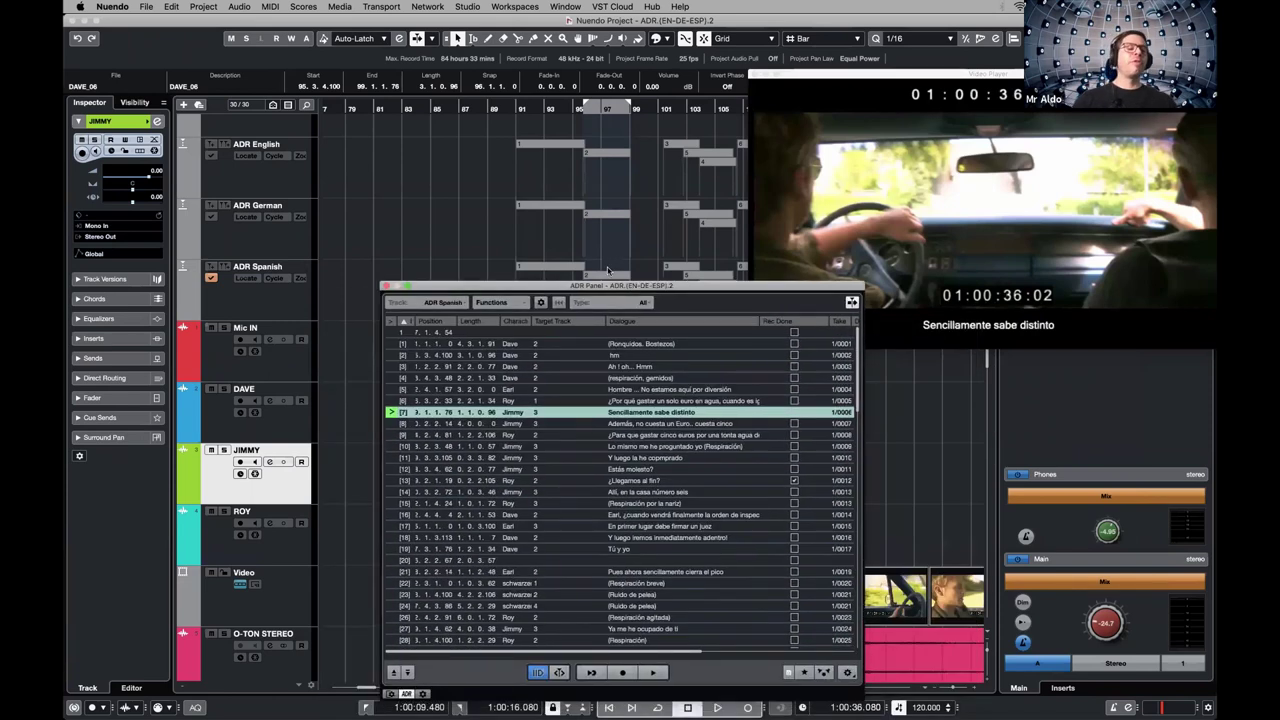
{"action": "left_click_drag", "start_coordinate": [607, 270], "coordinate": [774, 228]}
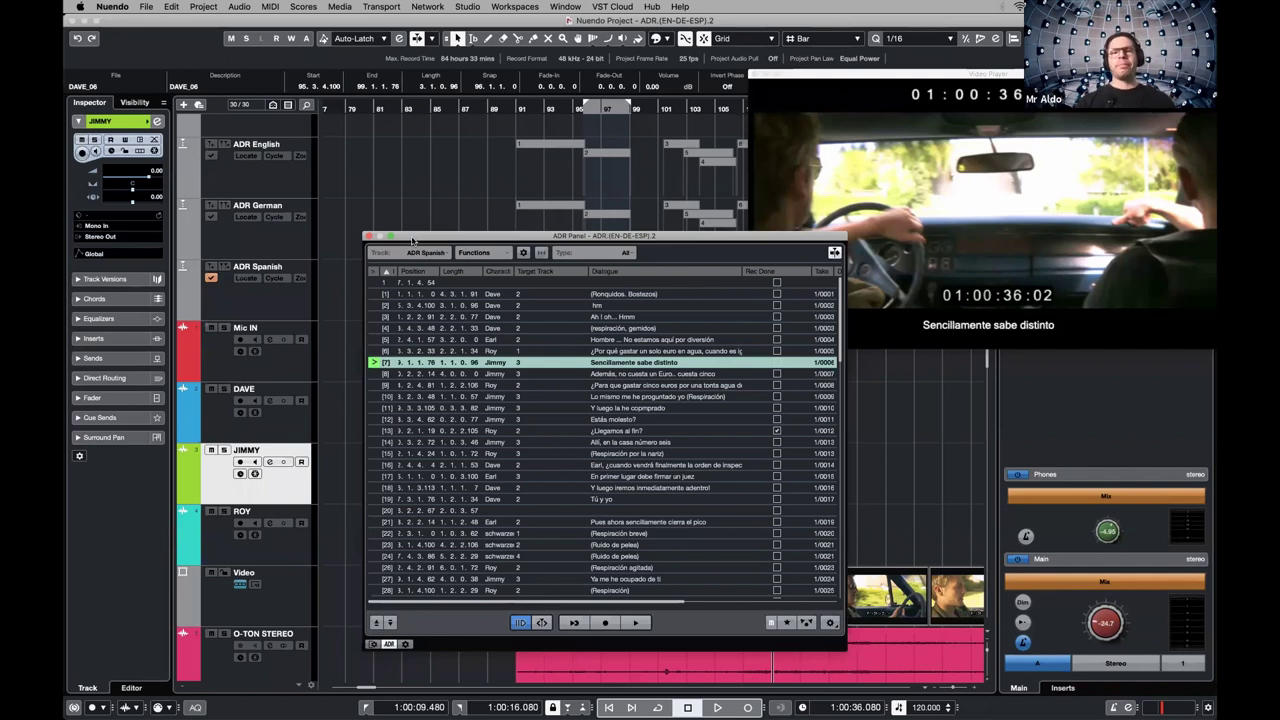
Clear the event selection, move the ADR Panel off the timeline, and select the Loudness track showing its recorded curve
{"action": "left_click", "coordinate": [448, 176]}
{"action": "scroll", "coordinate": [460, 190], "scroll_direction": "up", "scroll_amount": 3}
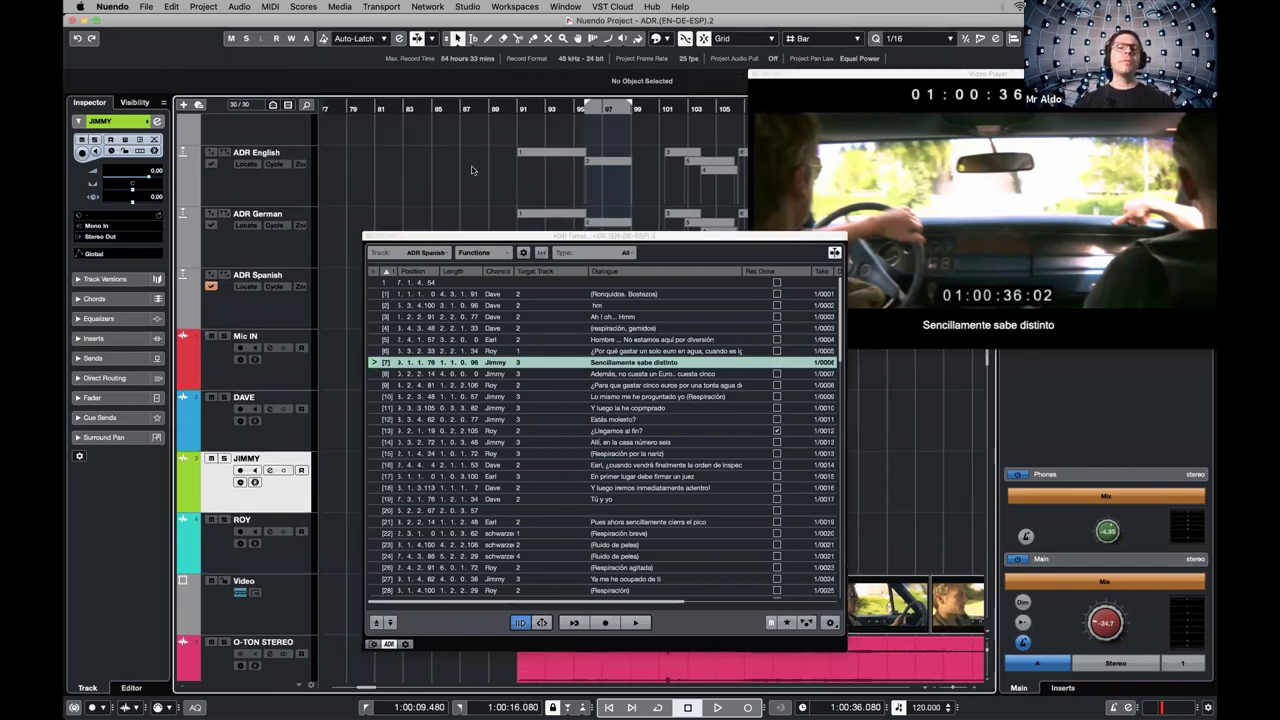
{"action": "left_click_drag", "start_coordinate": [456, 240], "coordinate": [754, 436]}
{"action": "scroll", "coordinate": [434, 202], "scroll_direction": "right", "scroll_amount": 10}
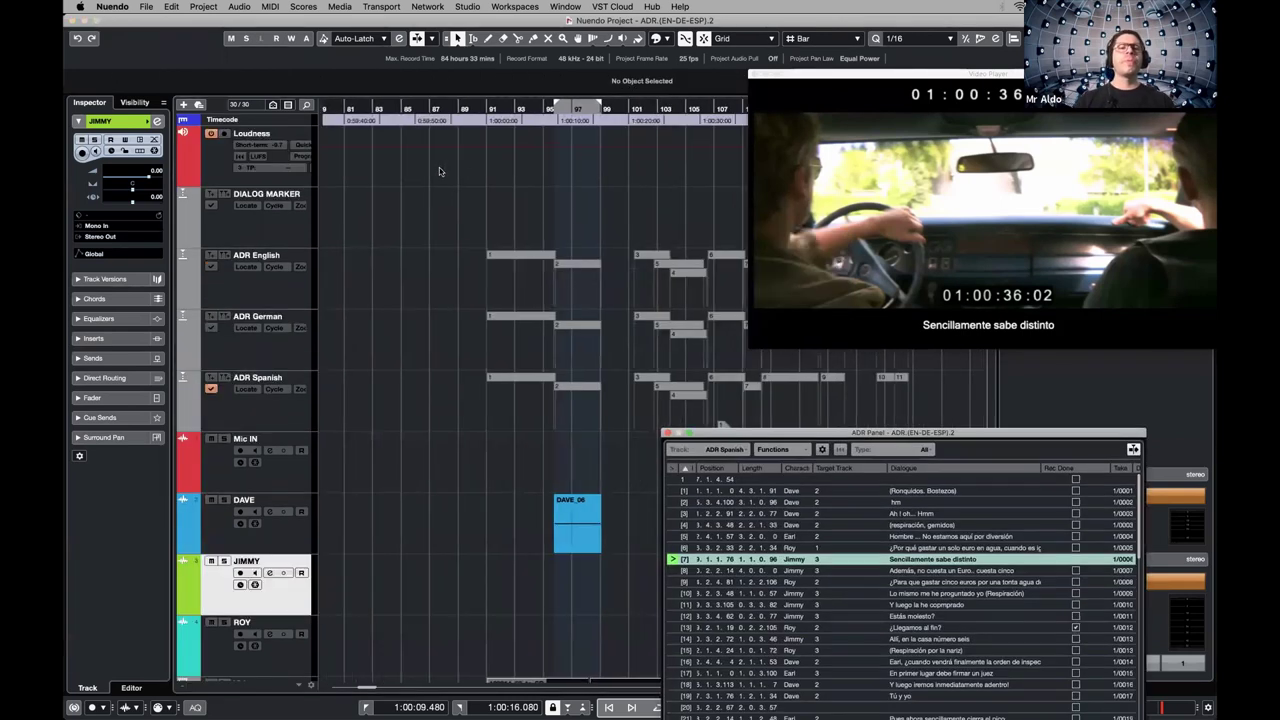
{"action": "scroll", "coordinate": [505, 165], "scroll_direction": "right", "scroll_amount": 5}
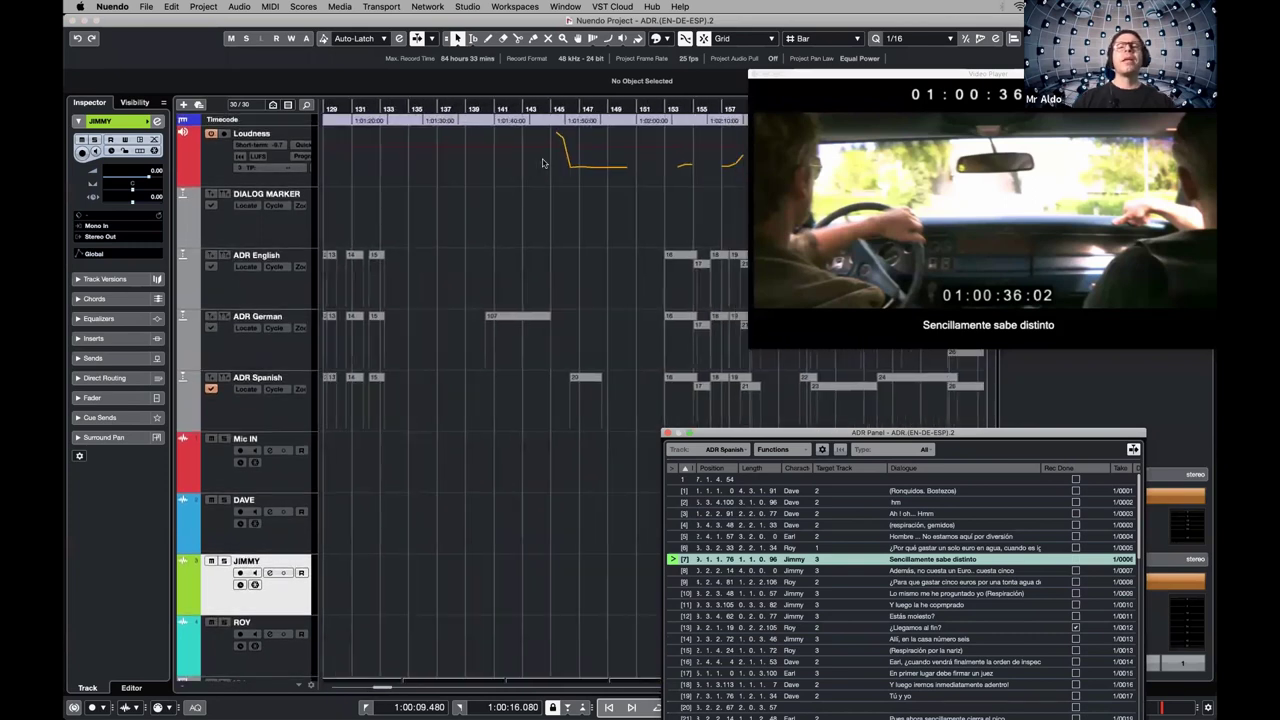
{"action": "left_click", "coordinate": [202, 163]}
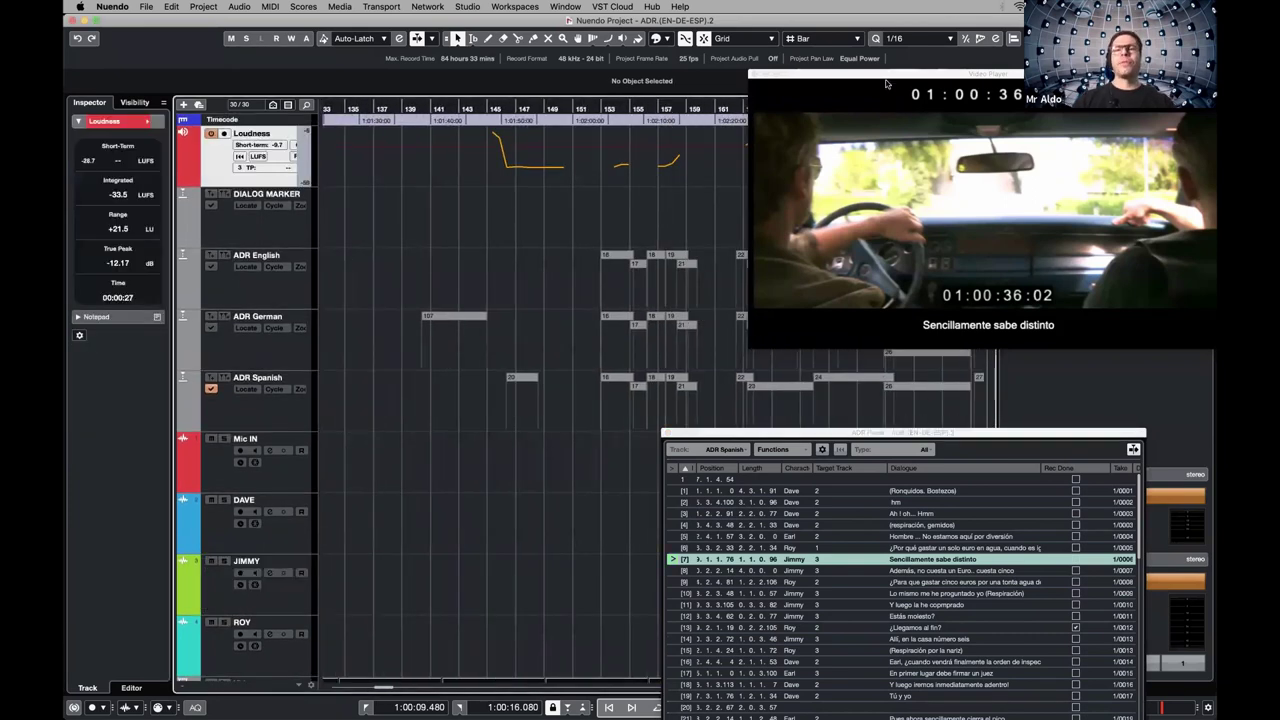
Hide the video player and the ADR Panel to free the whole project timeline
{"action": "key", "text": "F8"}
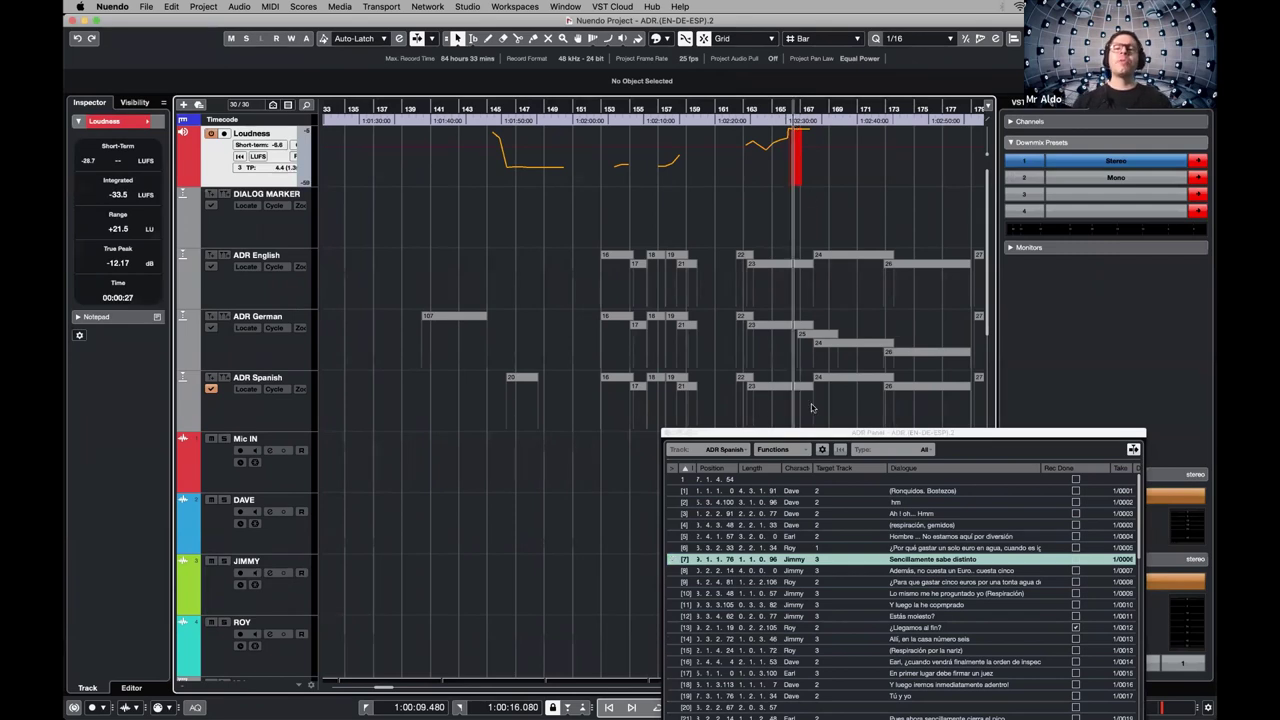
{"action": "left_click_drag", "start_coordinate": [952, 428], "coordinate": [519, 319]}
{"action": "left_click", "coordinate": [248, 322]}
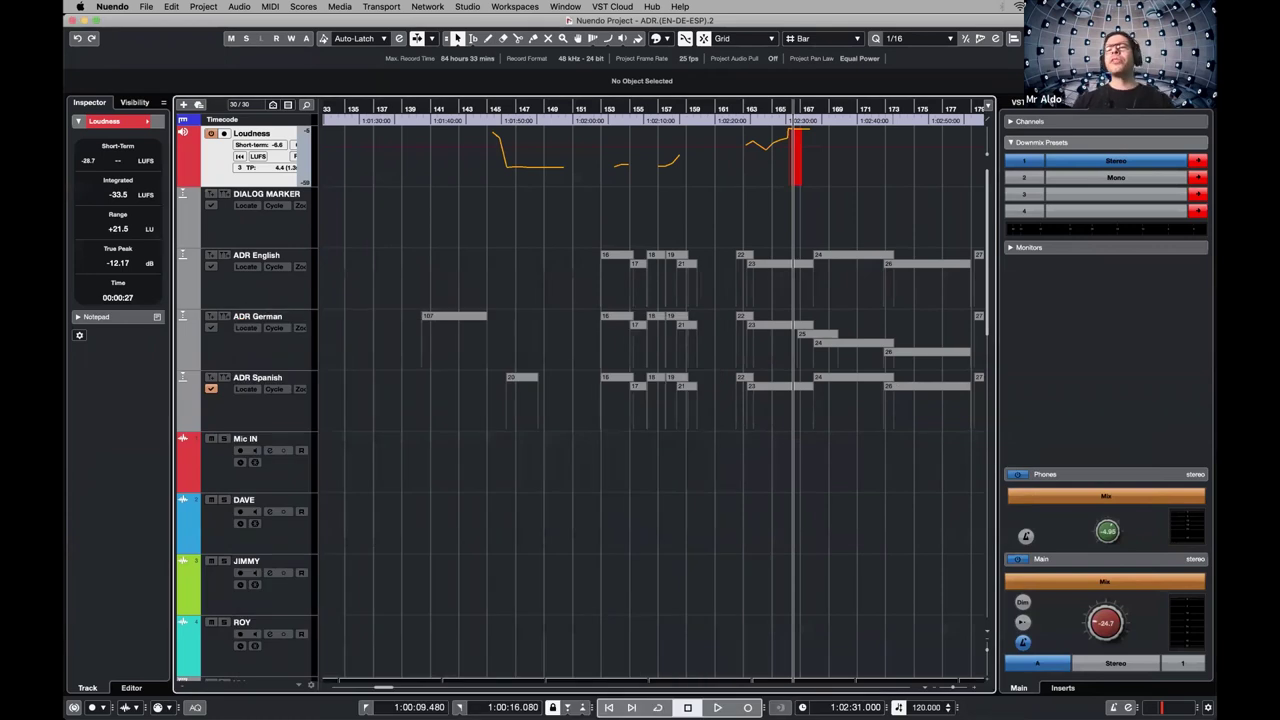
Show the Loudness meter, play the audio briefly, and compare its readings with the Master meter
{"action": "left_click", "coordinate": [1165, 100]}
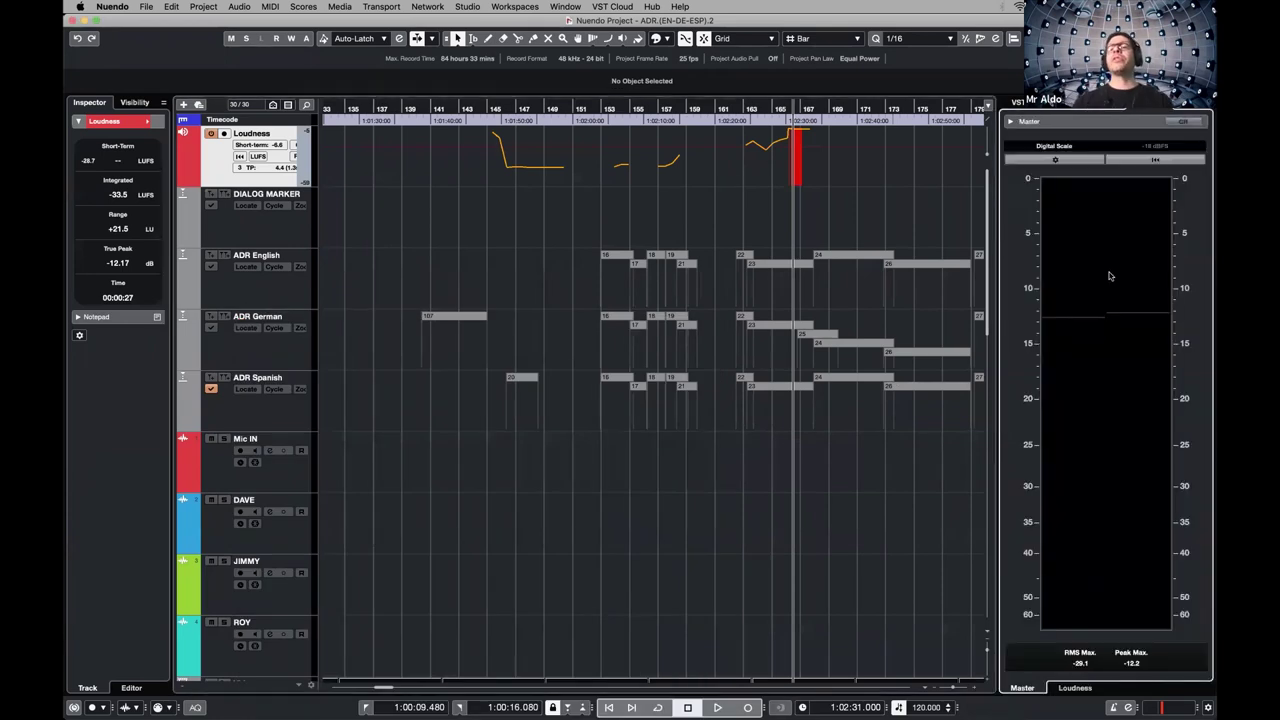
{"action": "left_click", "coordinate": [1075, 688]}
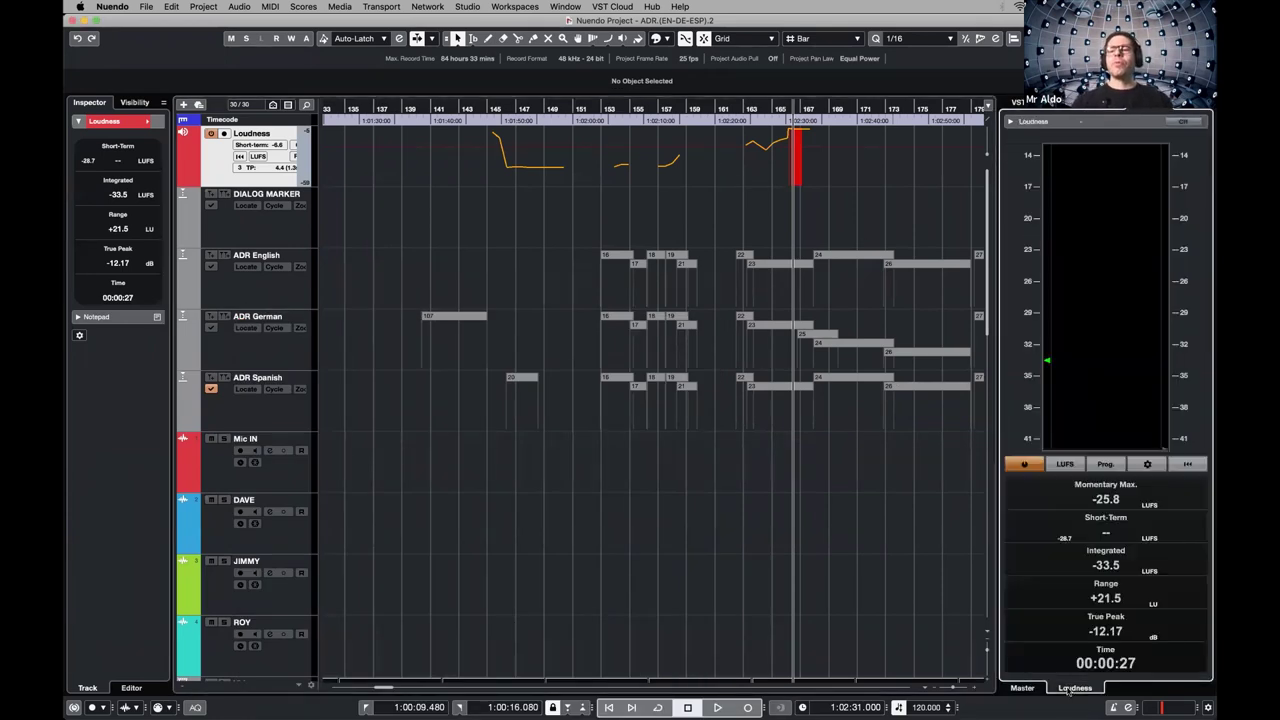
{"action": "key", "text": "space"}
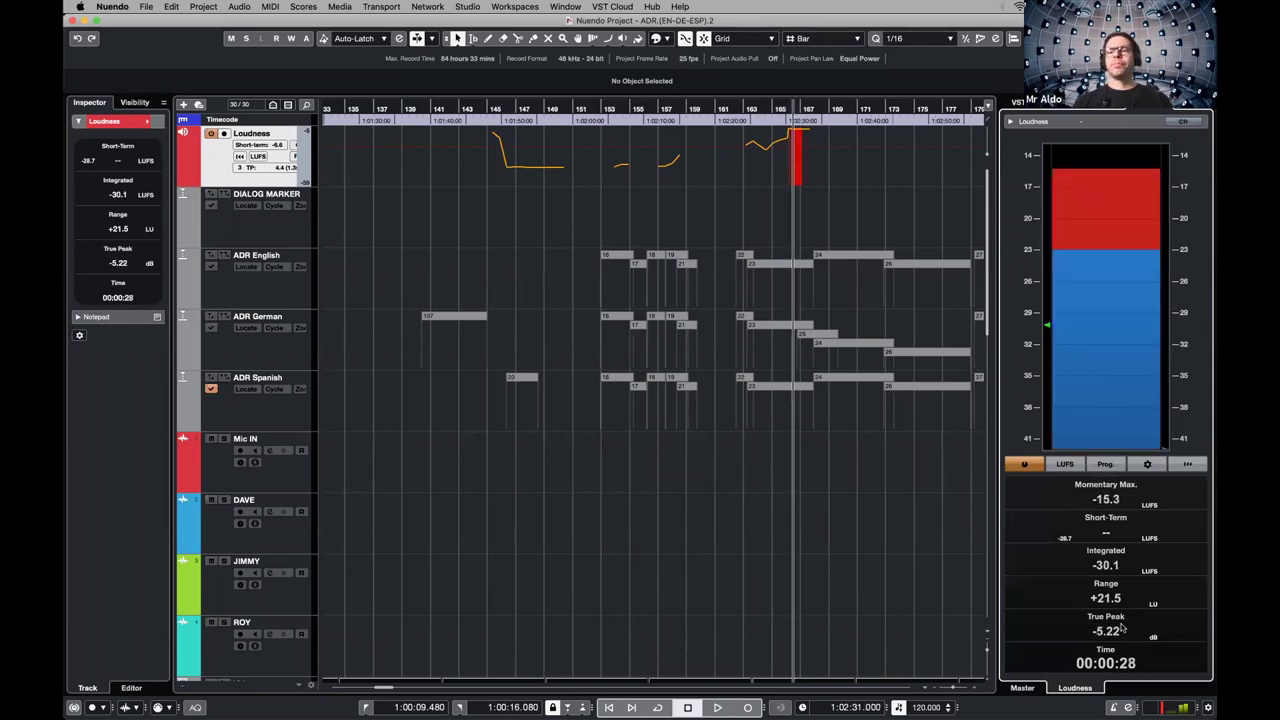
{"action": "key", "text": "space"}
{"action": "left_click", "coordinate": [1022, 688]}
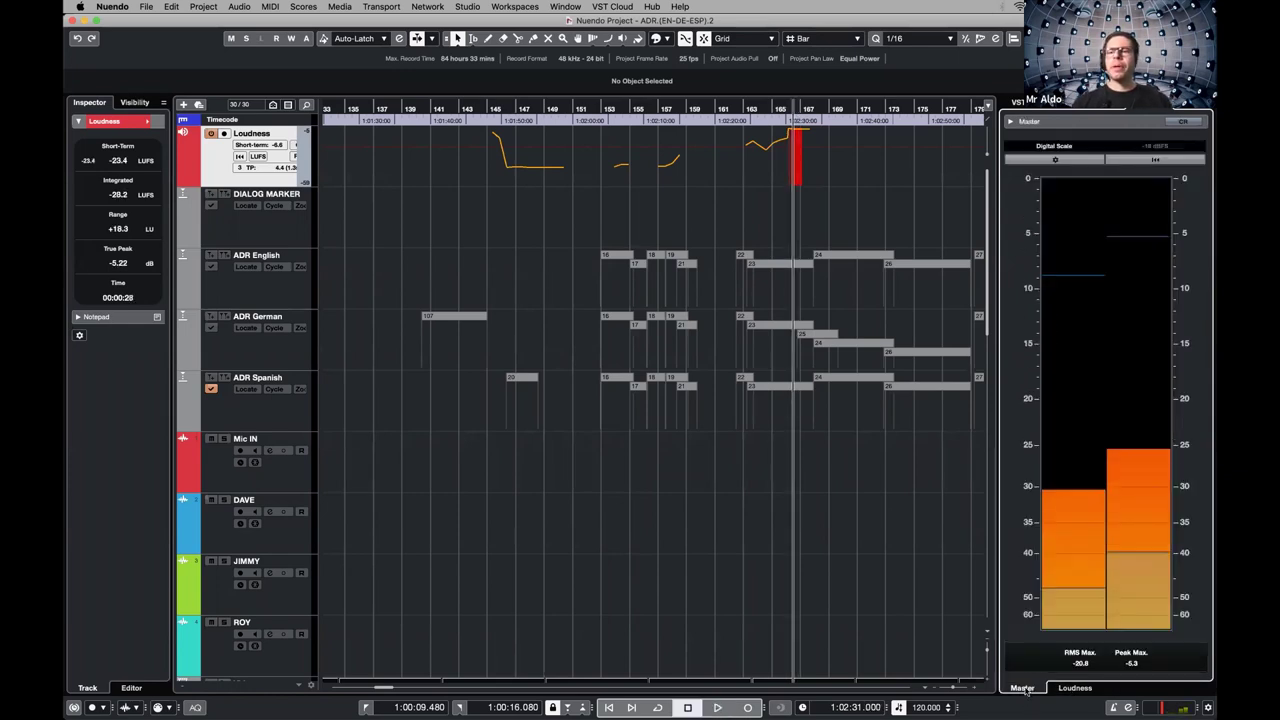
{"action": "left_click", "coordinate": [1075, 688]}
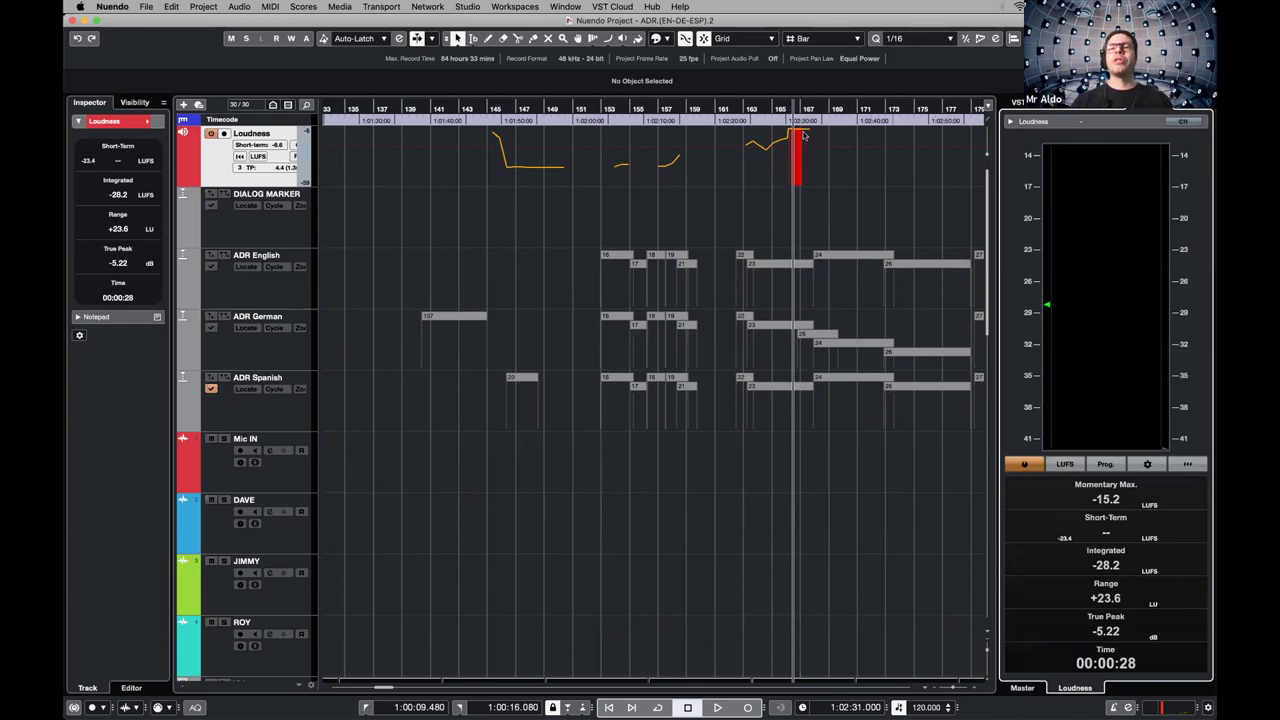
Examine closely the red sections on the Loudness track between bars 166 and 167
{"action": "key", "text": "h"}
{"action": "key", "text": "h"}
{"action": "key", "text": "h"}
{"action": "key", "text": "h"}
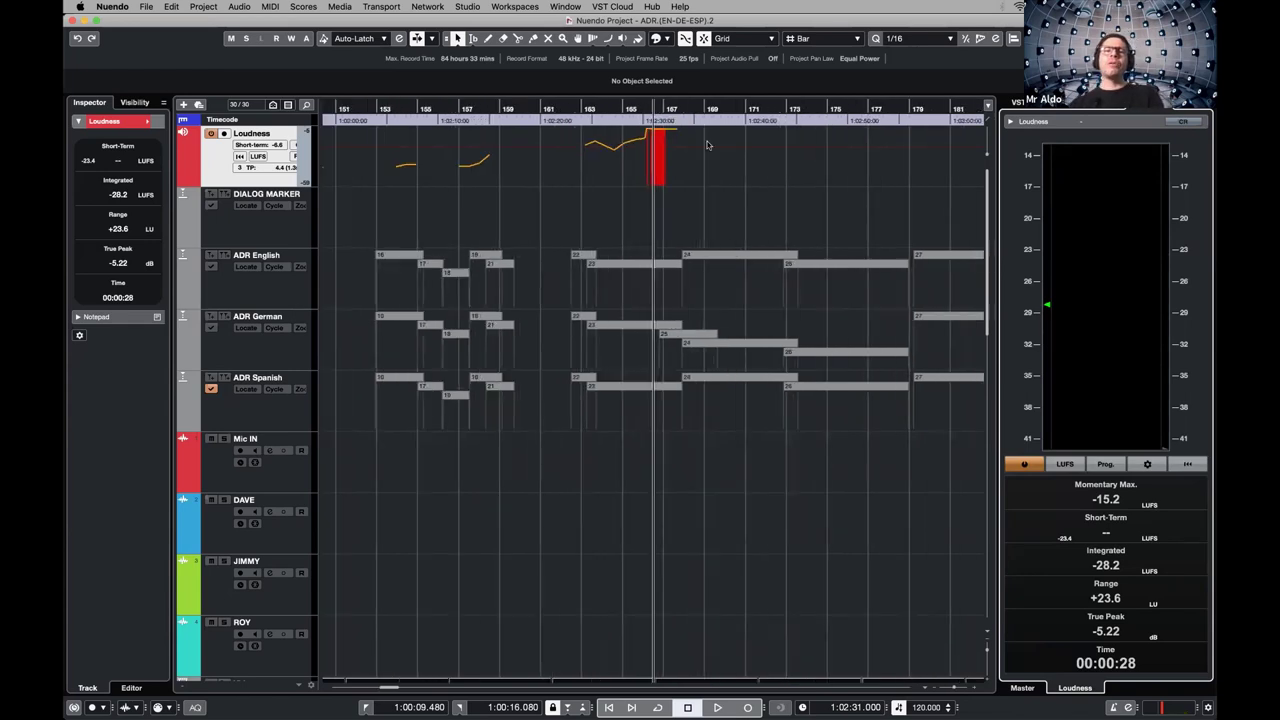
{"action": "key", "text": "h"}
{"action": "key", "text": "h"}
{"action": "key", "text": "h"}
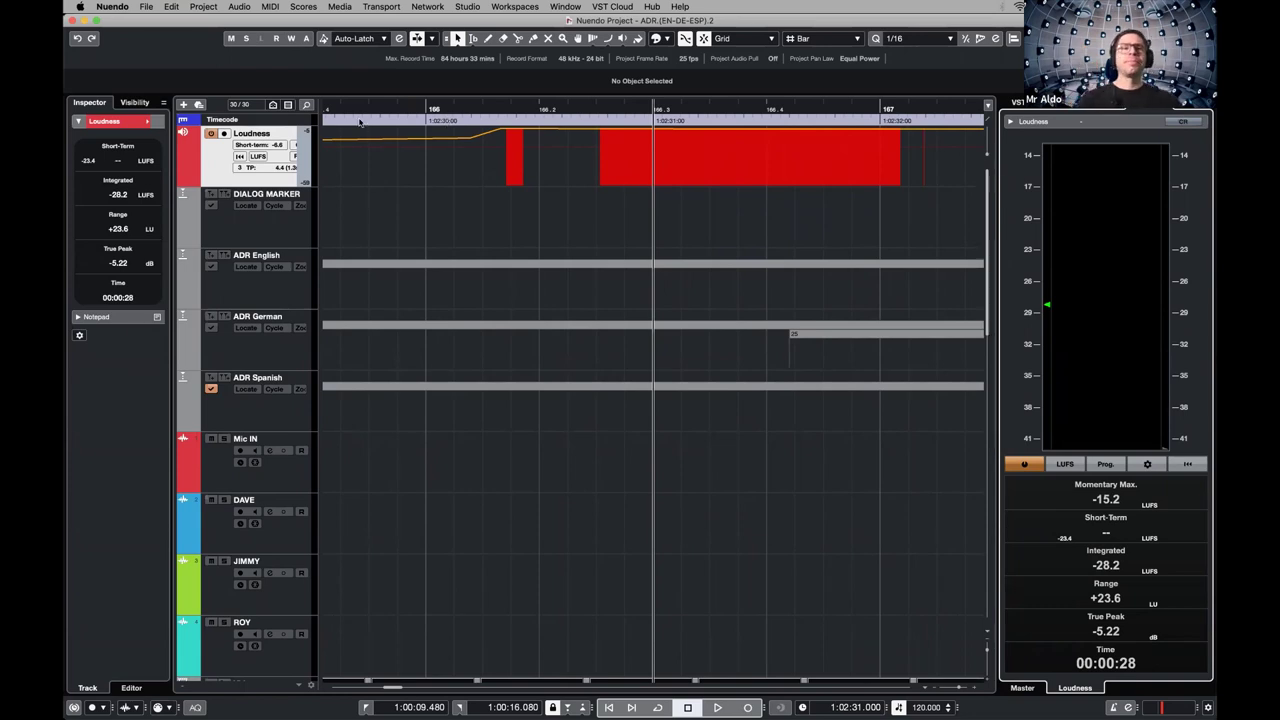
Review the loudness curve leading up to the red section and place the playback cursor just after bar 164
{"action": "key", "text": "g"}
{"action": "key", "text": "g"}
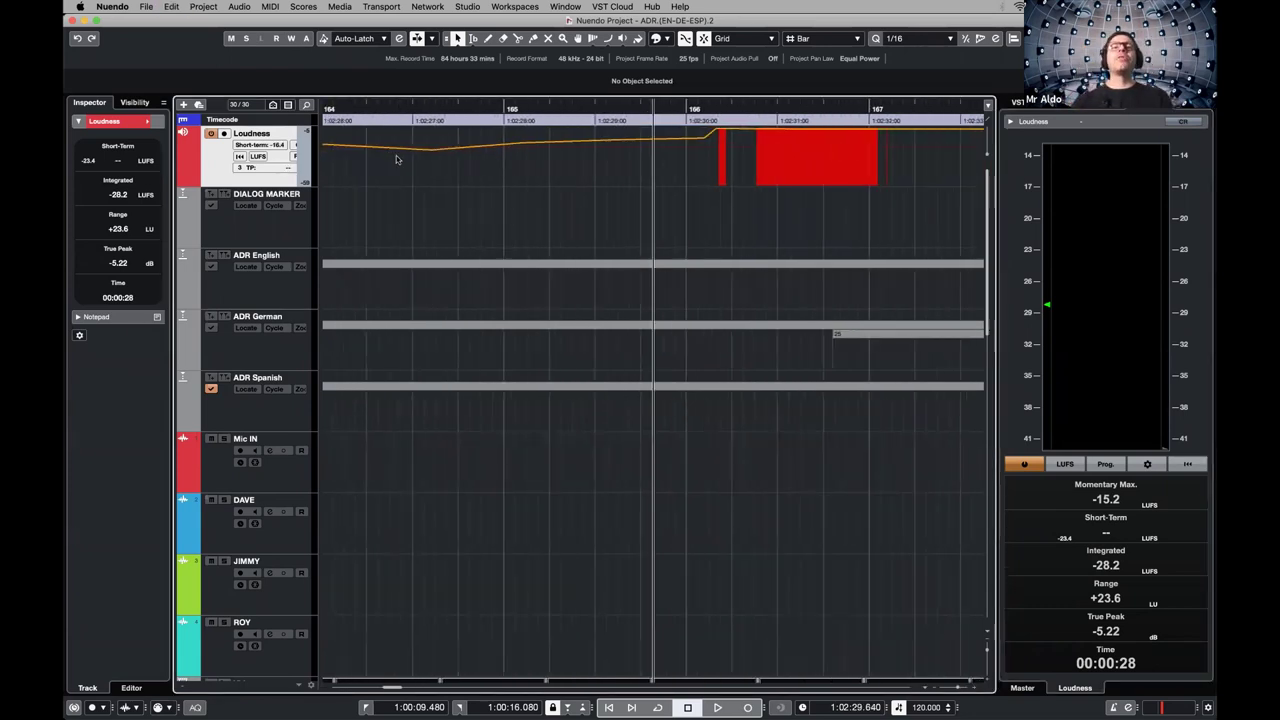
{"action": "key", "text": "g"}
{"action": "key", "text": "g"}
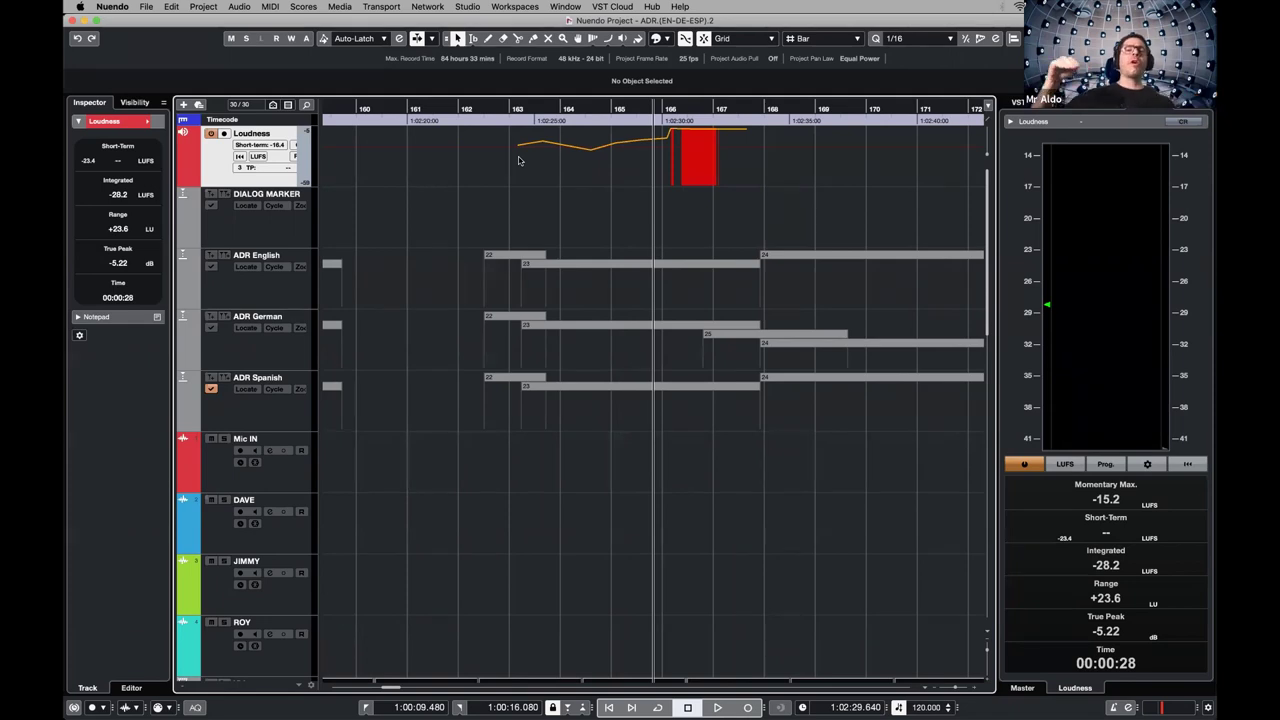
{"action": "left_click", "coordinate": [576, 110]}
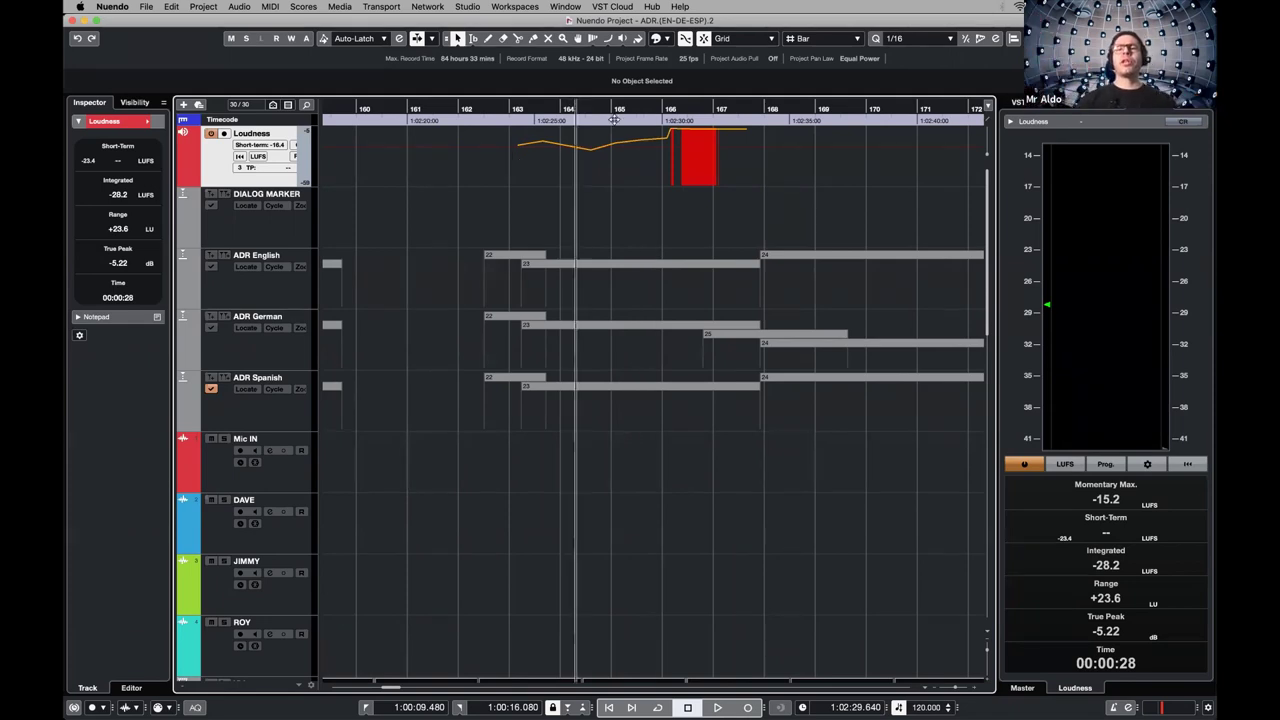
Play the audio from just after bar 164, then review the reference and tolerance values in the Loudness meter's settings
{"action": "key", "text": "space"}
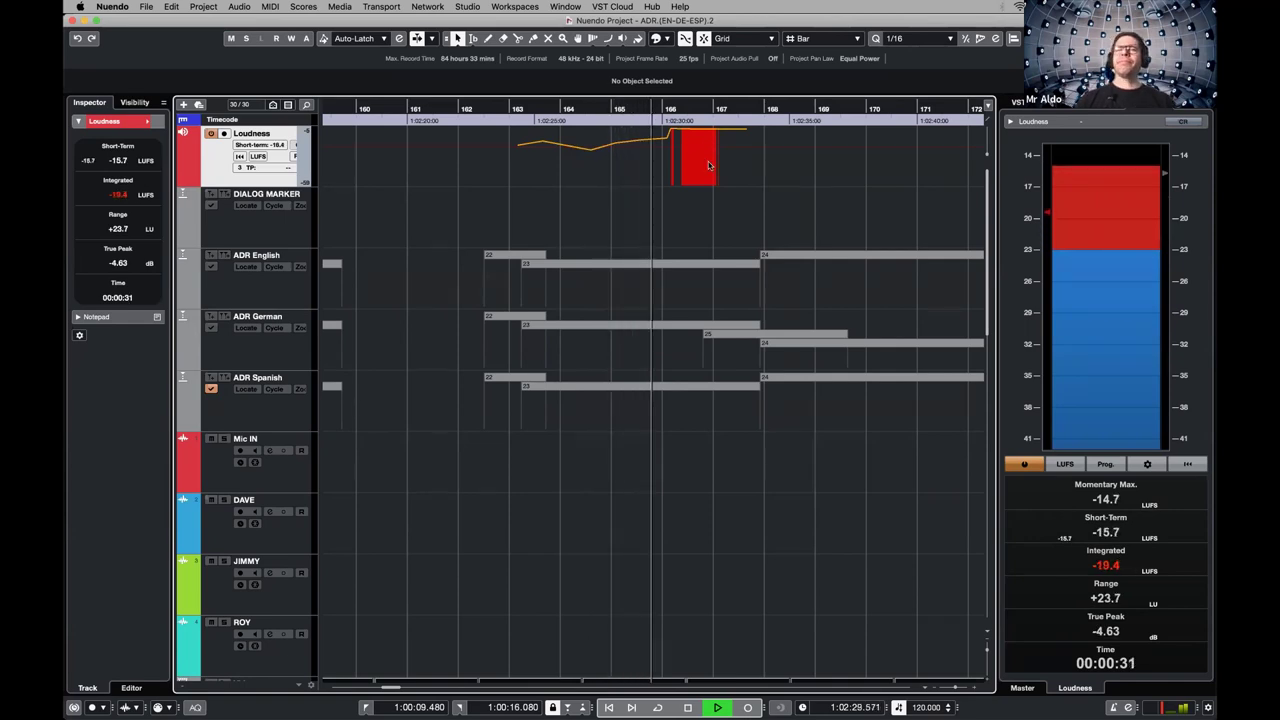
{"action": "key", "text": "space"}
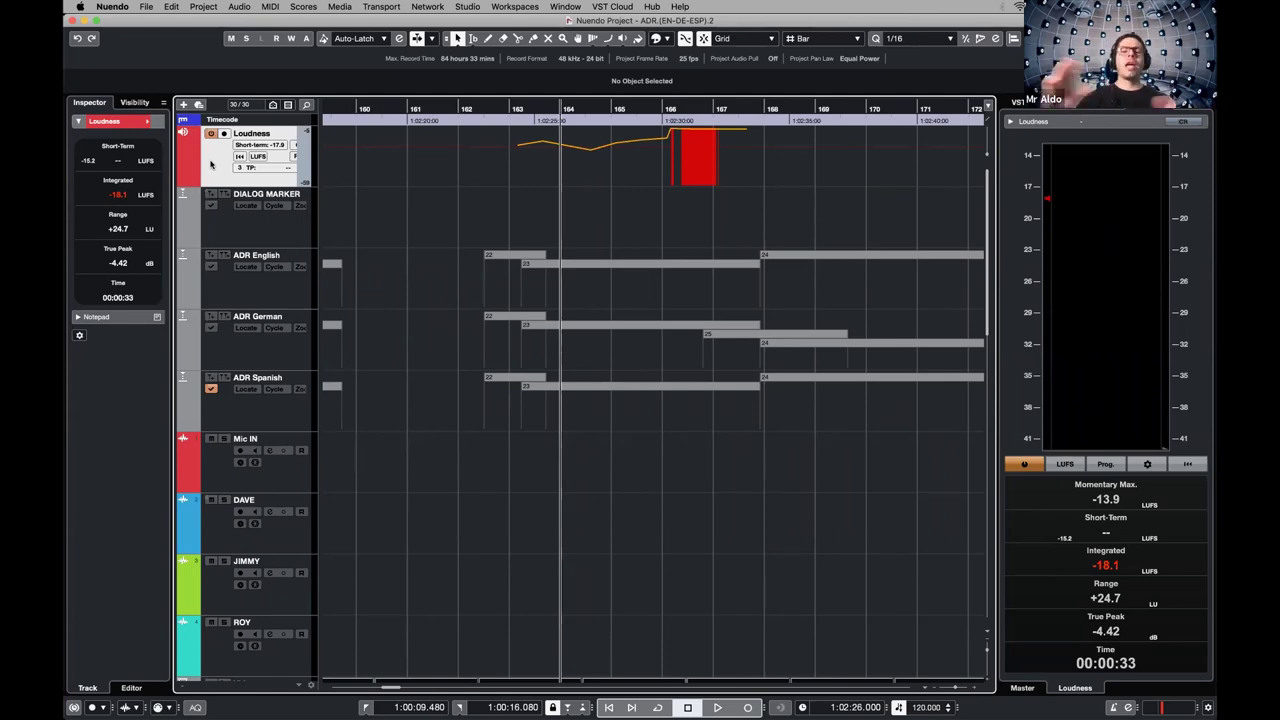
{"action": "left_click", "coordinate": [1146, 463]}
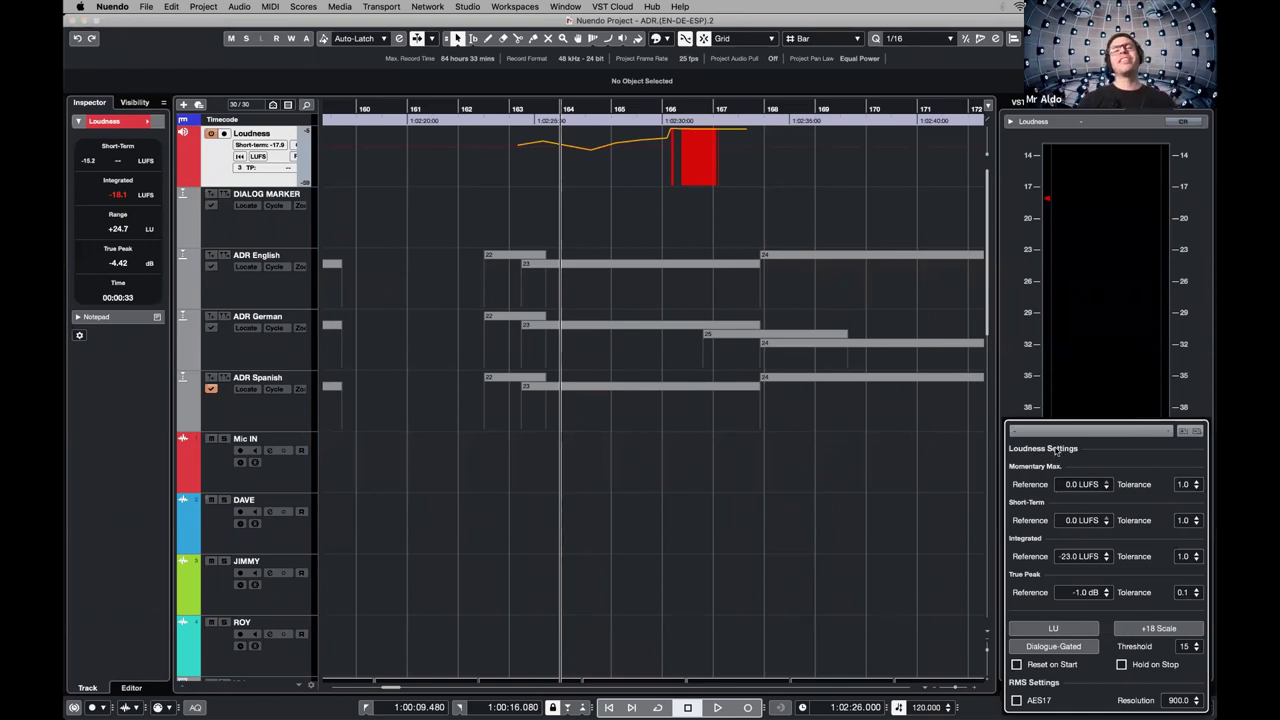
{"action": "left_click", "coordinate": [949, 292]}
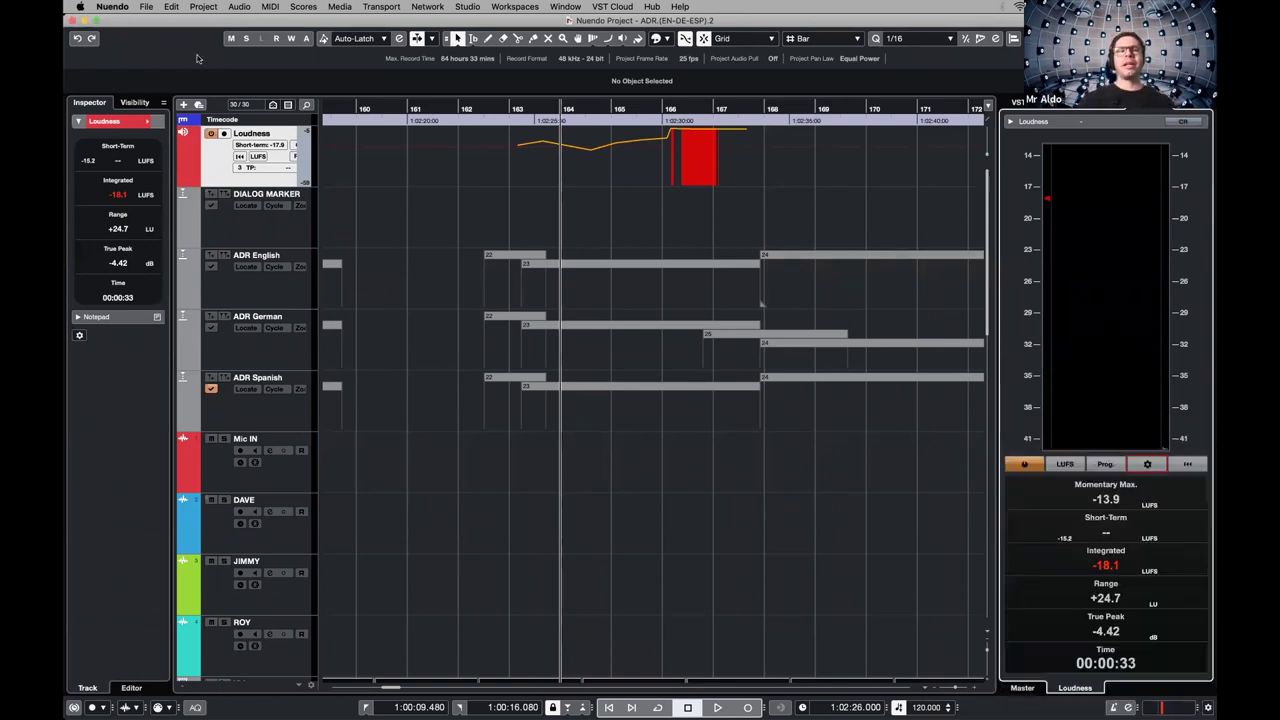
Try enabling Normalize to Integrated Loudness in the audio mixdown export settings, then close the dialog without exporting
{"action": "left_click", "coordinate": [146, 6]}
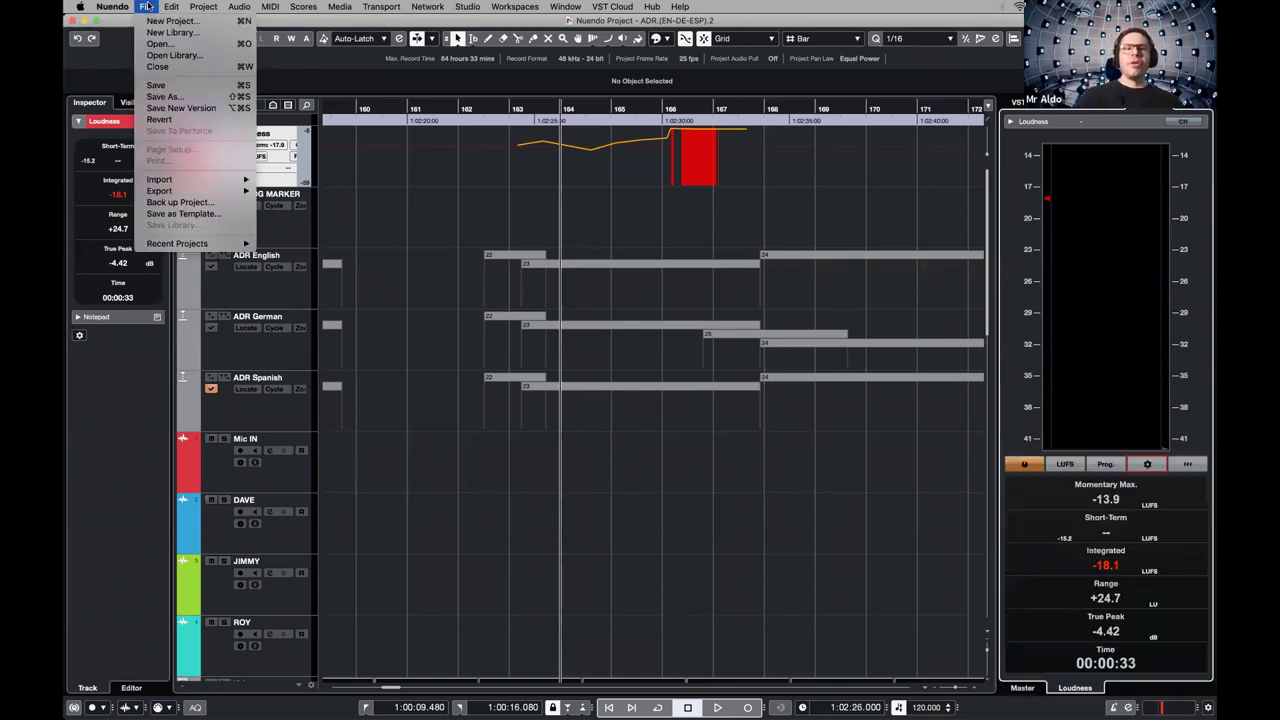
{"action": "mouse_move", "coordinate": [160, 190]}
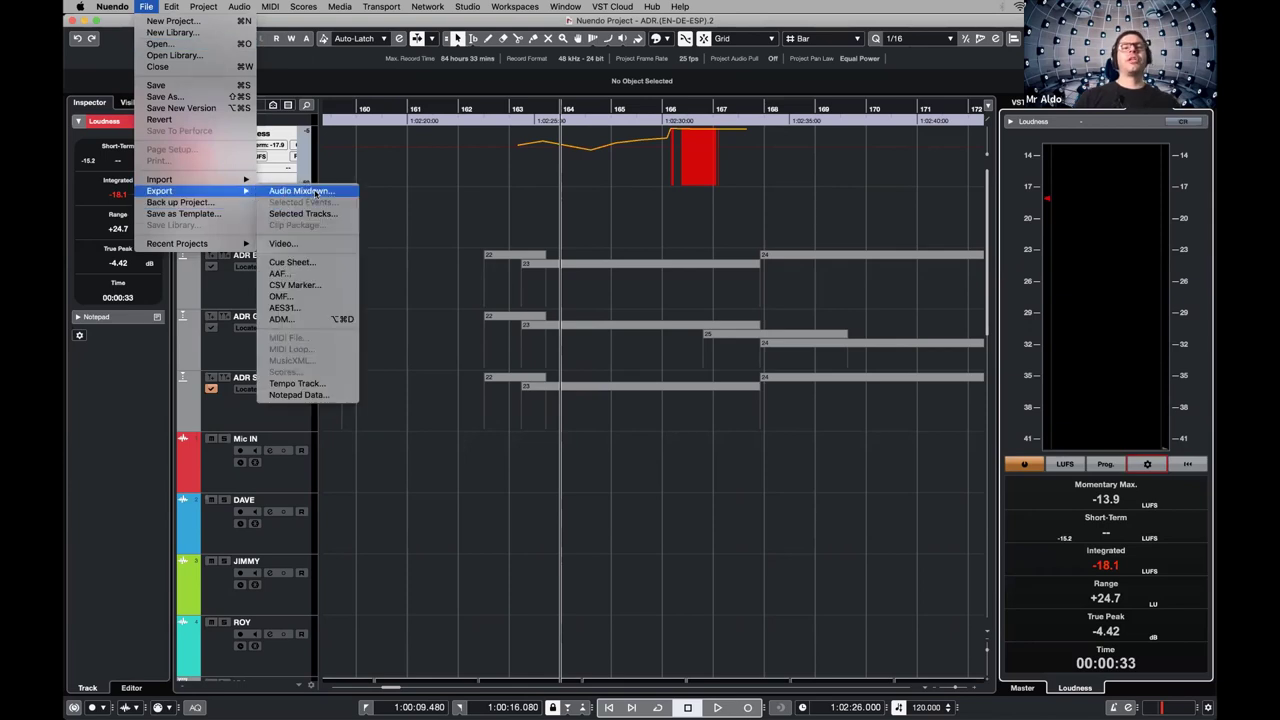
{"action": "left_click", "coordinate": [325, 197]}
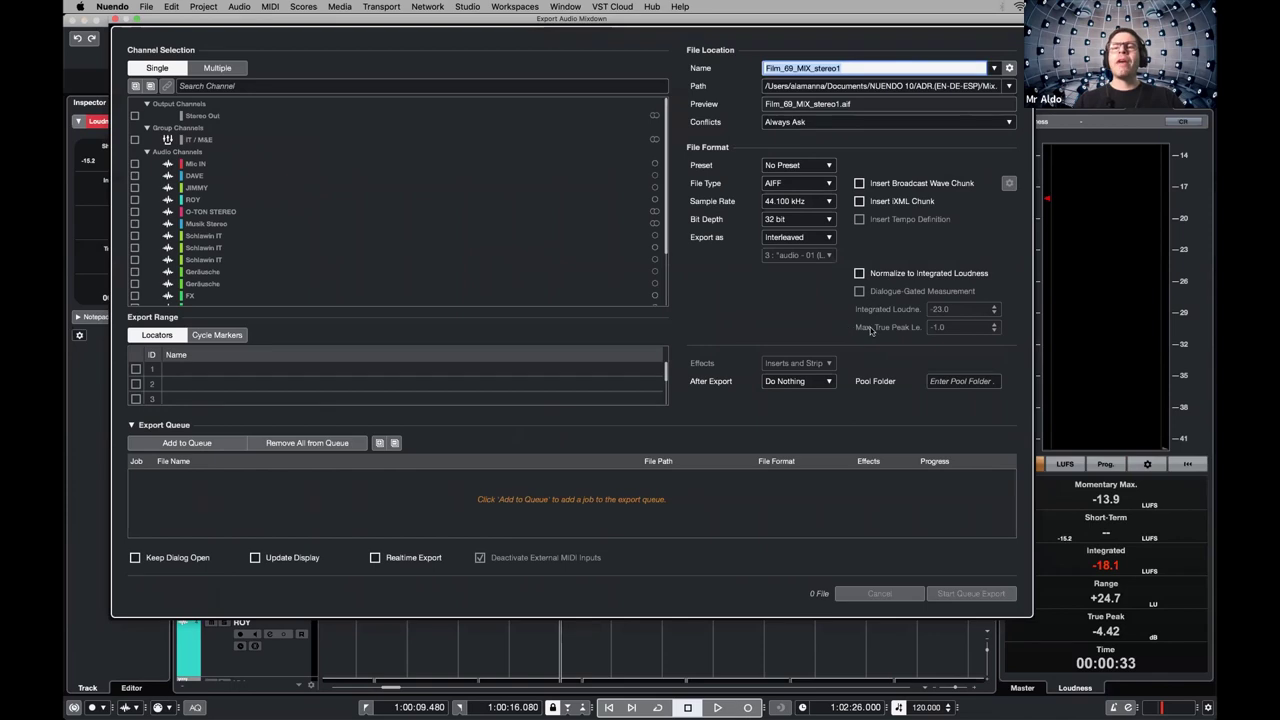
{"action": "left_click", "coordinate": [860, 273]}
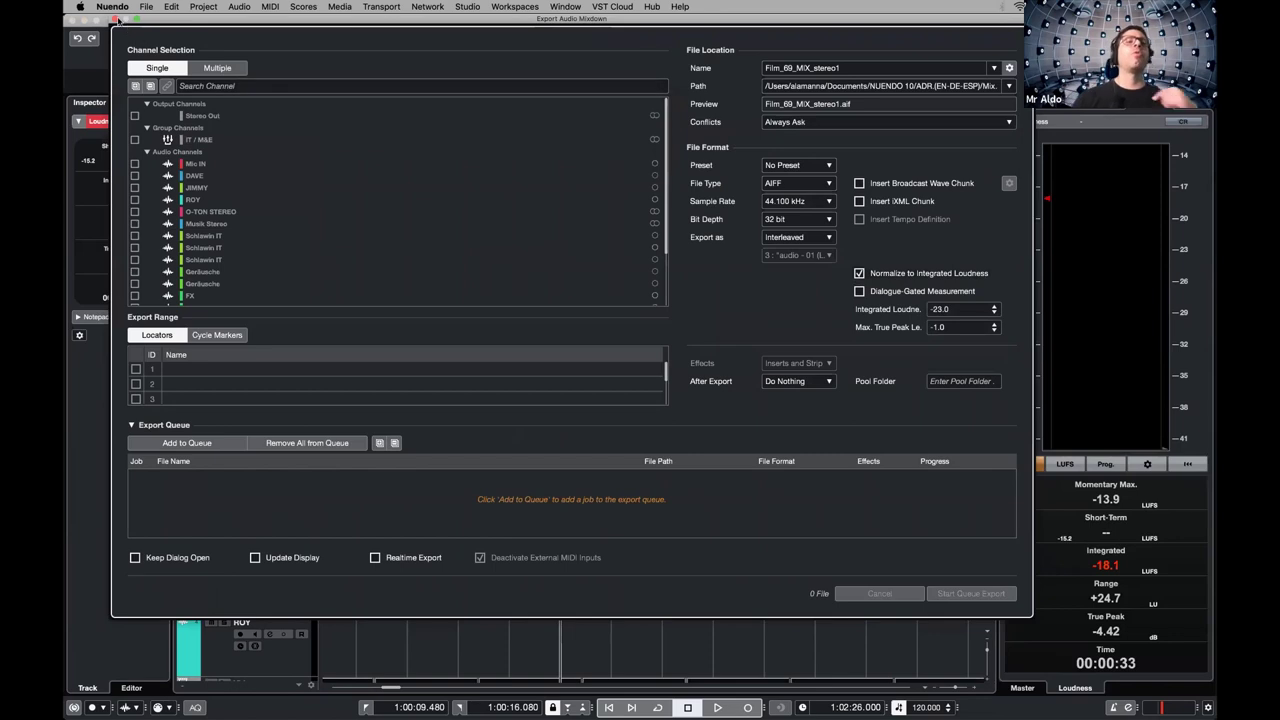
{"action": "left_click", "coordinate": [116, 20]}
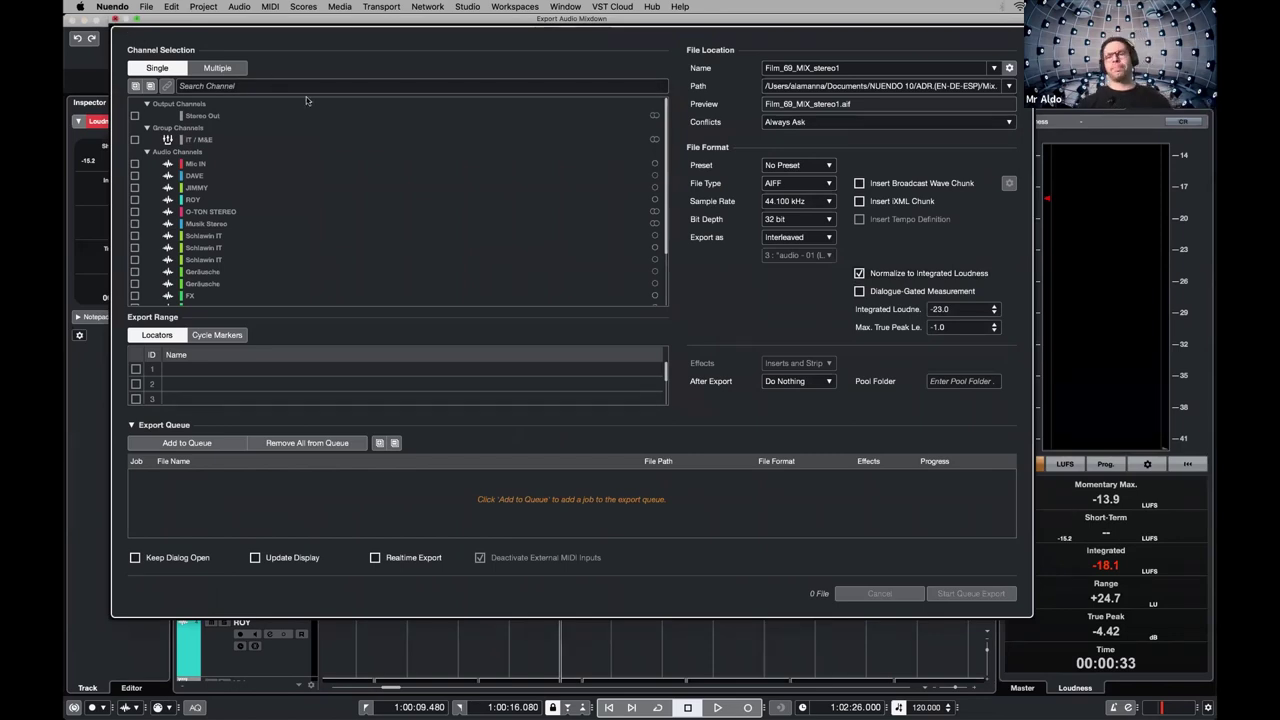
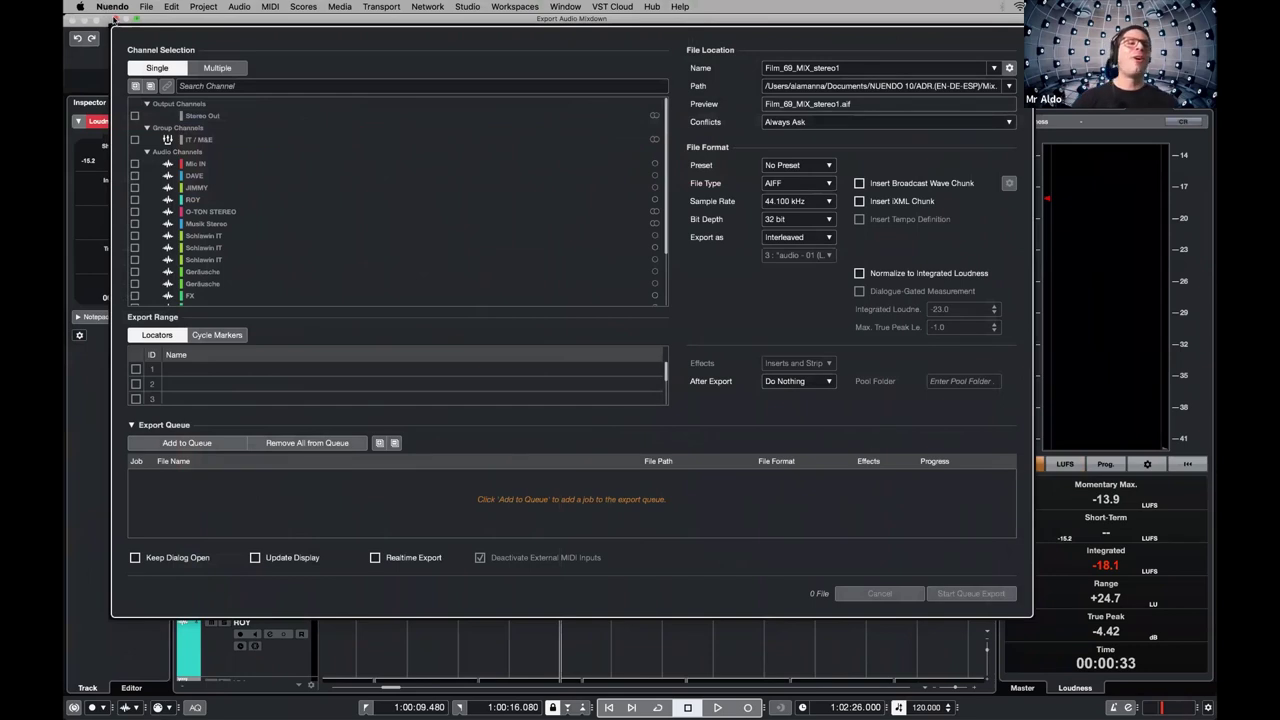
{"action": "left_click", "coordinate": [76, 19]}
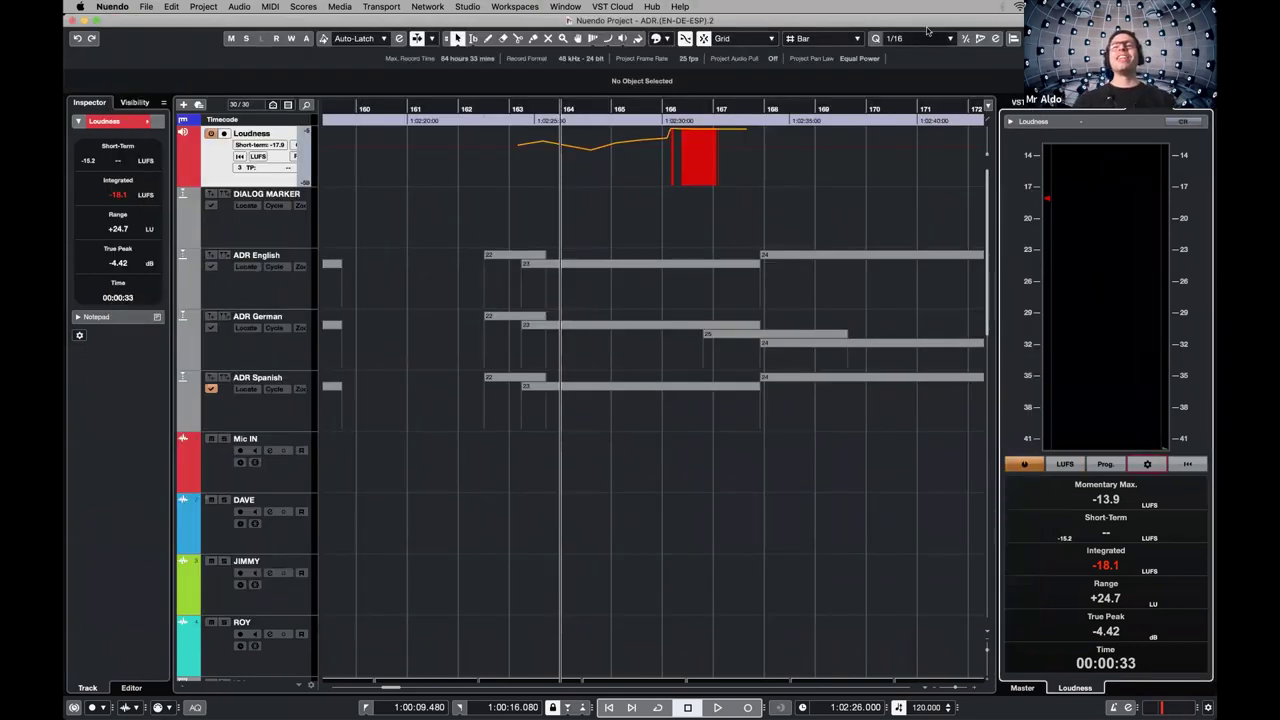
Open the recent project RECONFORM from the Steinberg Hub and activate it
{"action": "left_click", "coordinate": [562, 6]}
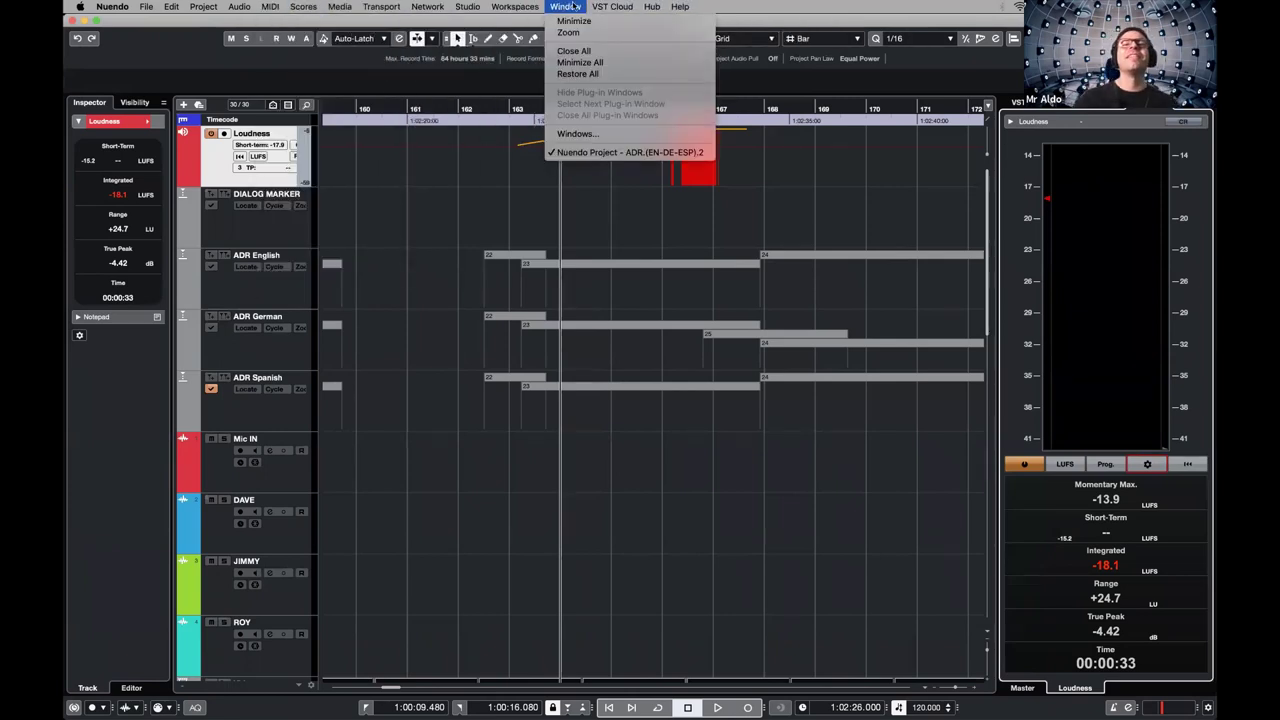
{"action": "left_click", "coordinate": [668, 21]}
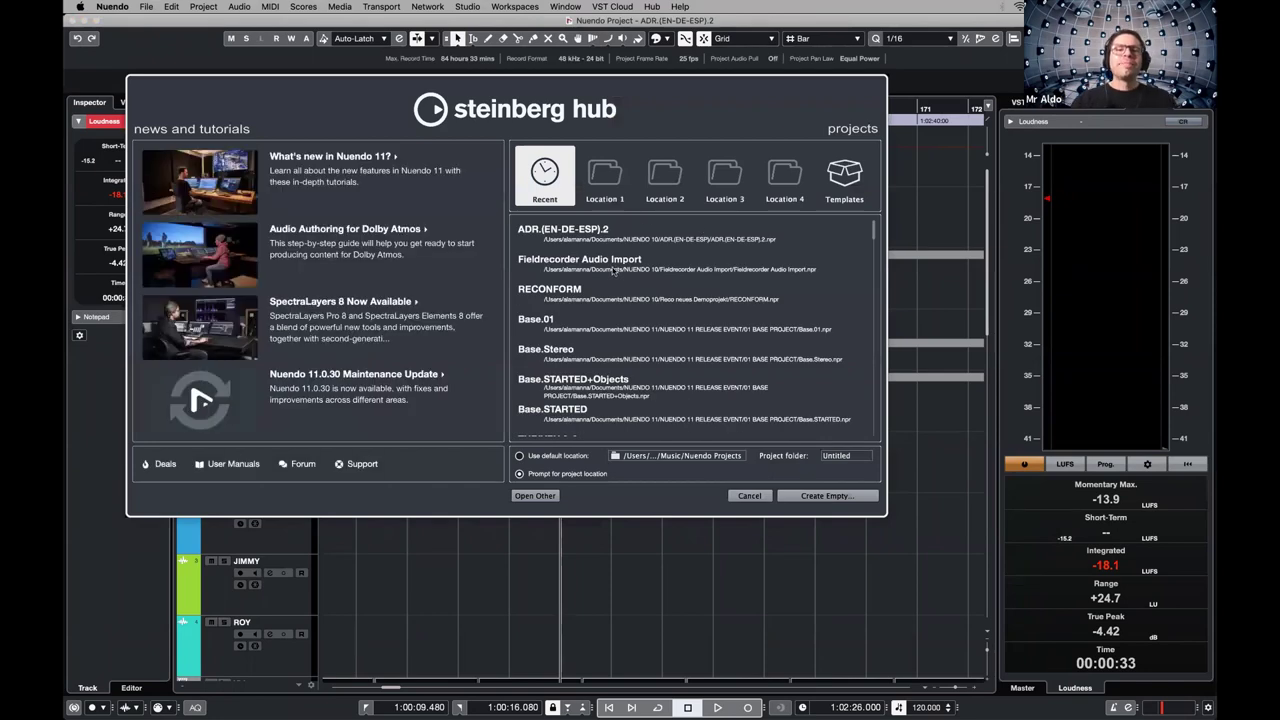
{"action": "left_click", "coordinate": [570, 292]}
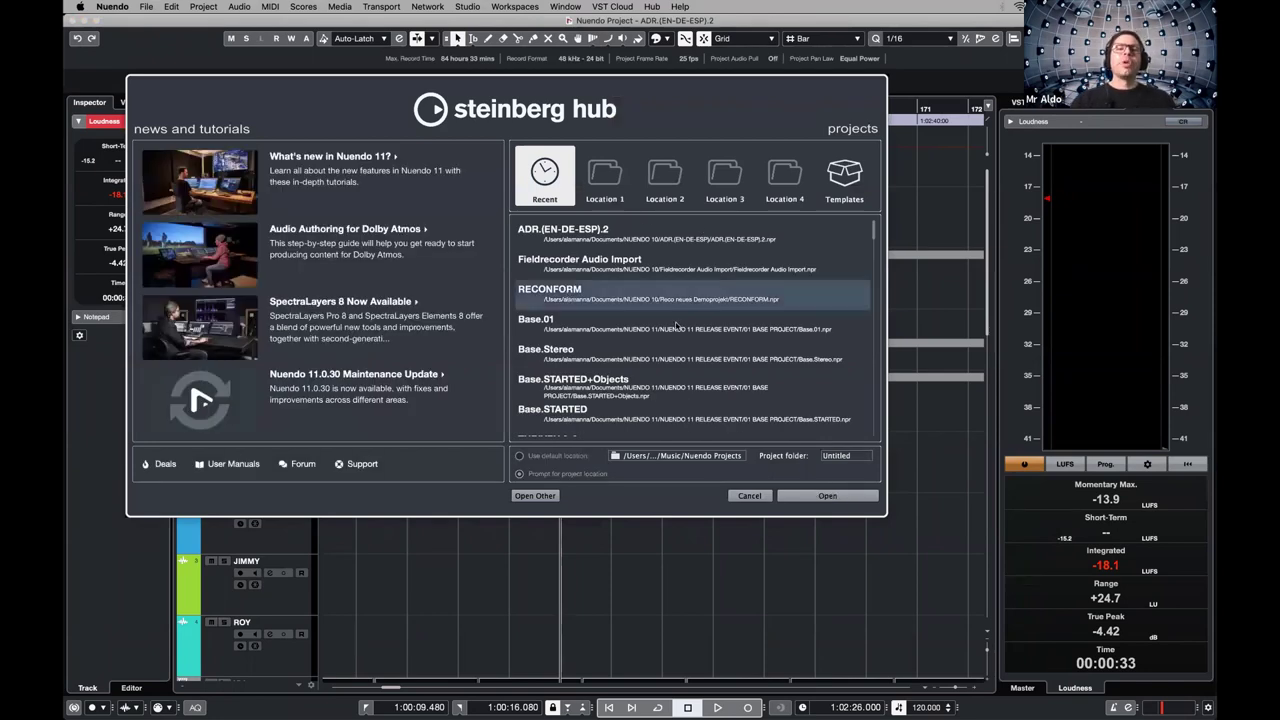
{"action": "left_click", "coordinate": [840, 496]}
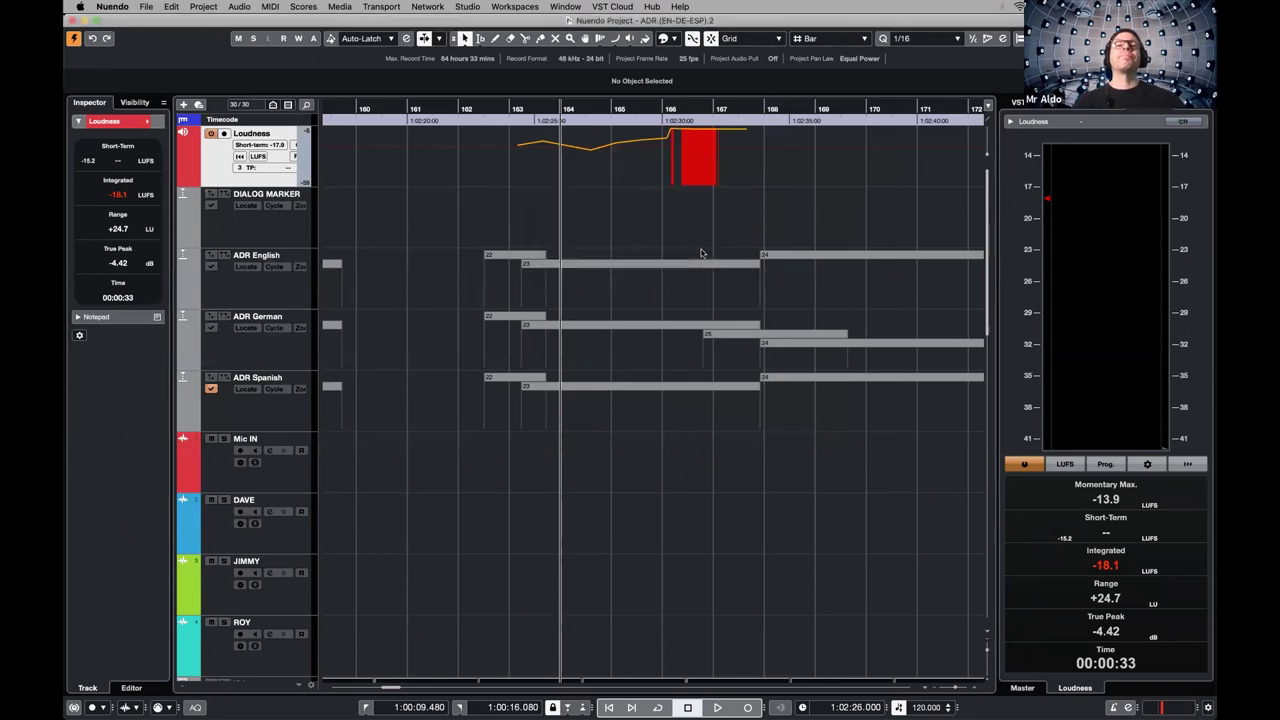
{"action": "left_click", "coordinate": [704, 246]}
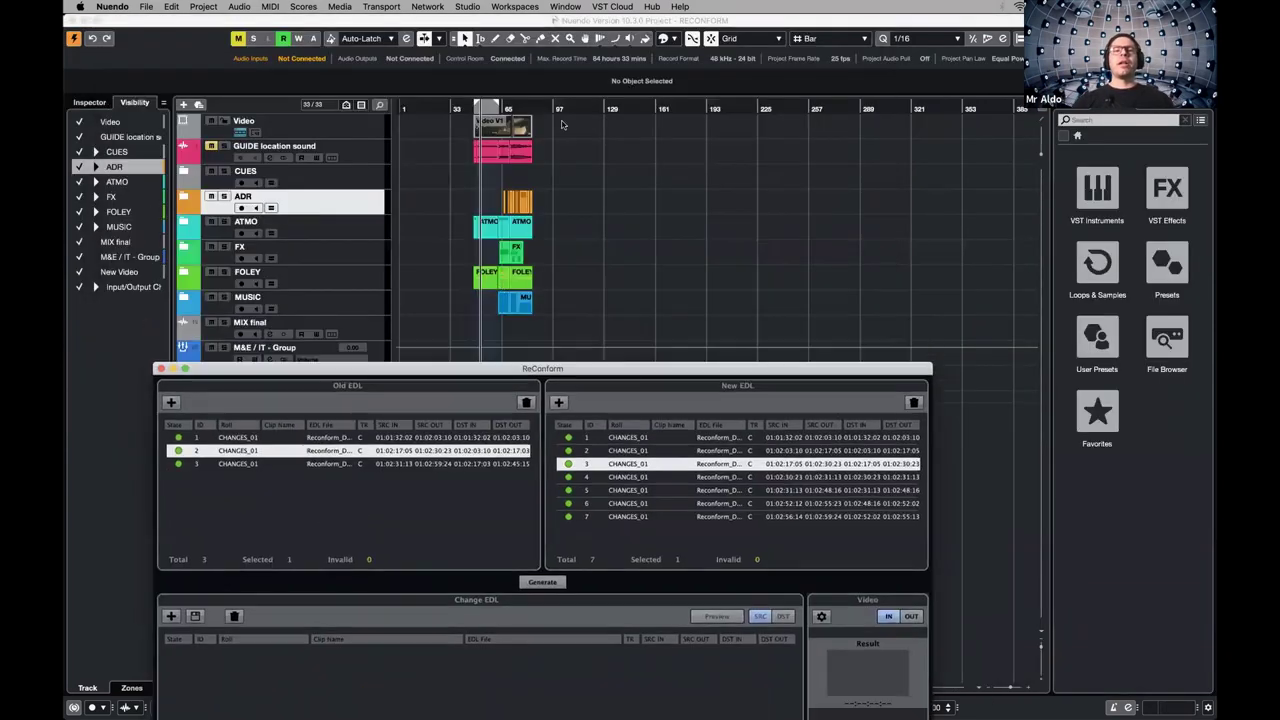
Close the ReConform window, enlarge the timeline's events, and show the video player while playing the old cut briefly
{"action": "key", "text": "super+w"}
{"action": "key", "text": "h"}
{"action": "key", "text": "h"}
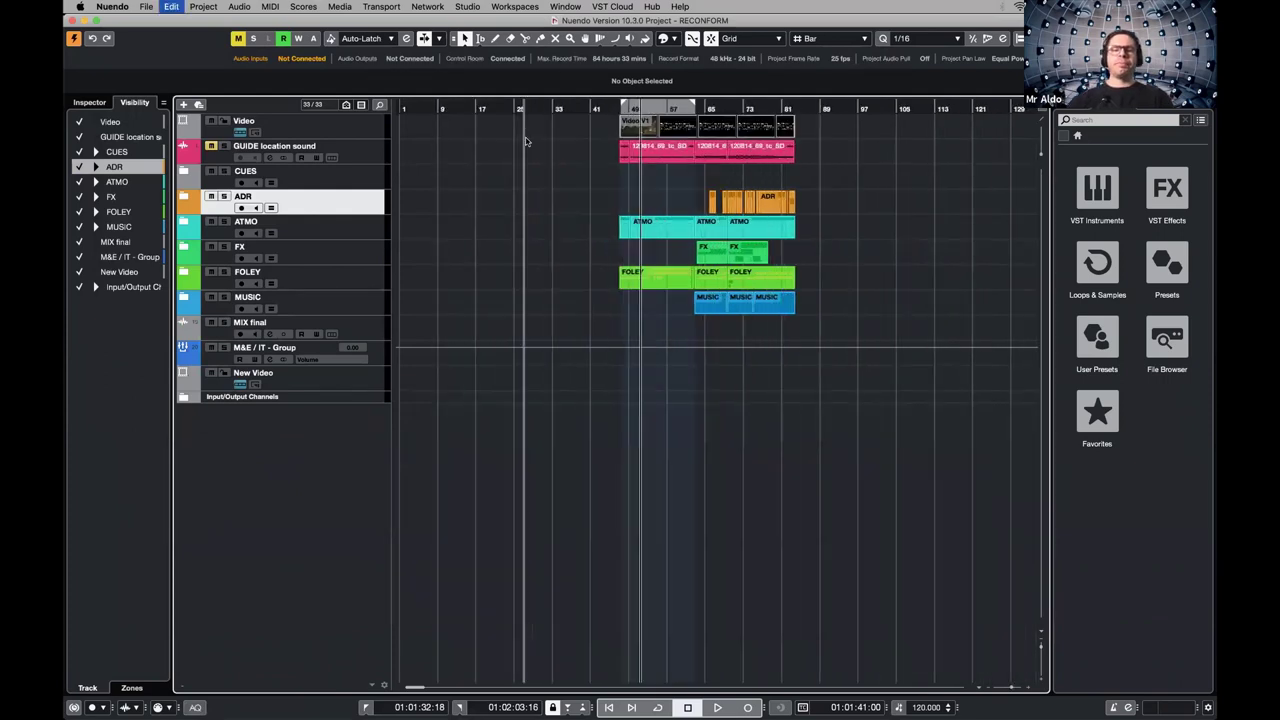
{"action": "key", "text": "F8"}
{"action": "key", "text": "space"}
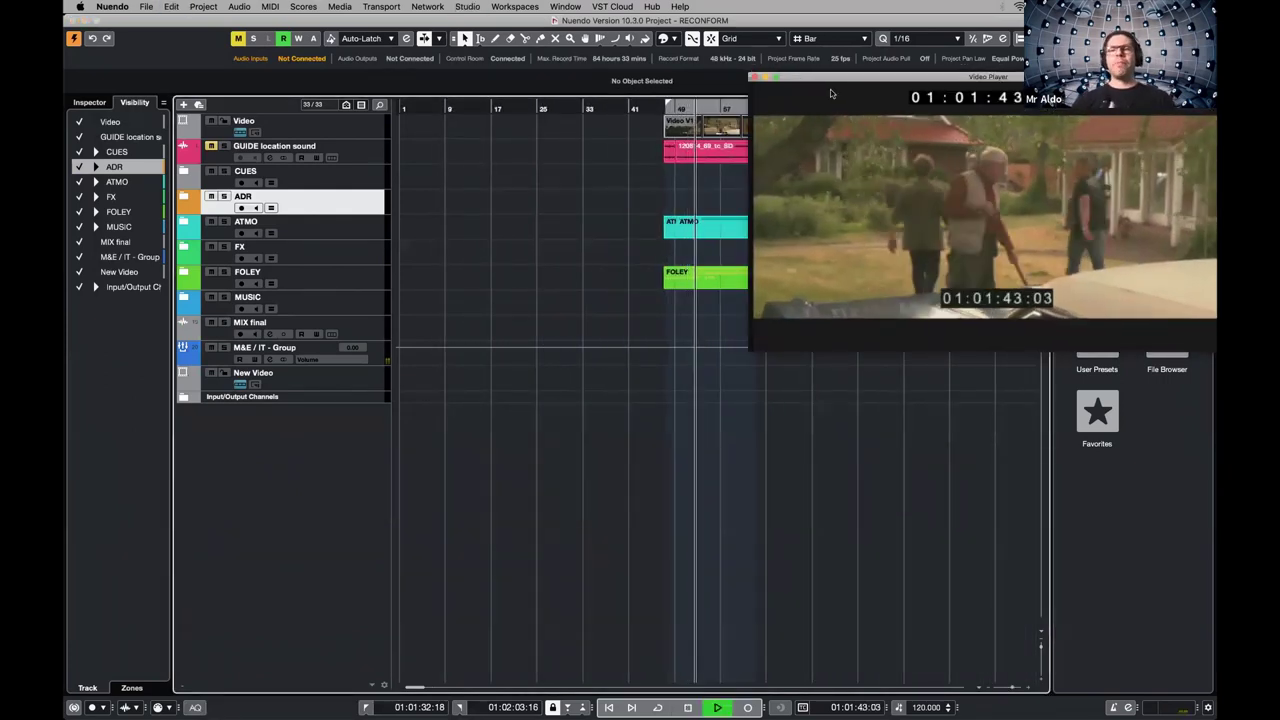
{"action": "key", "text": "space"}
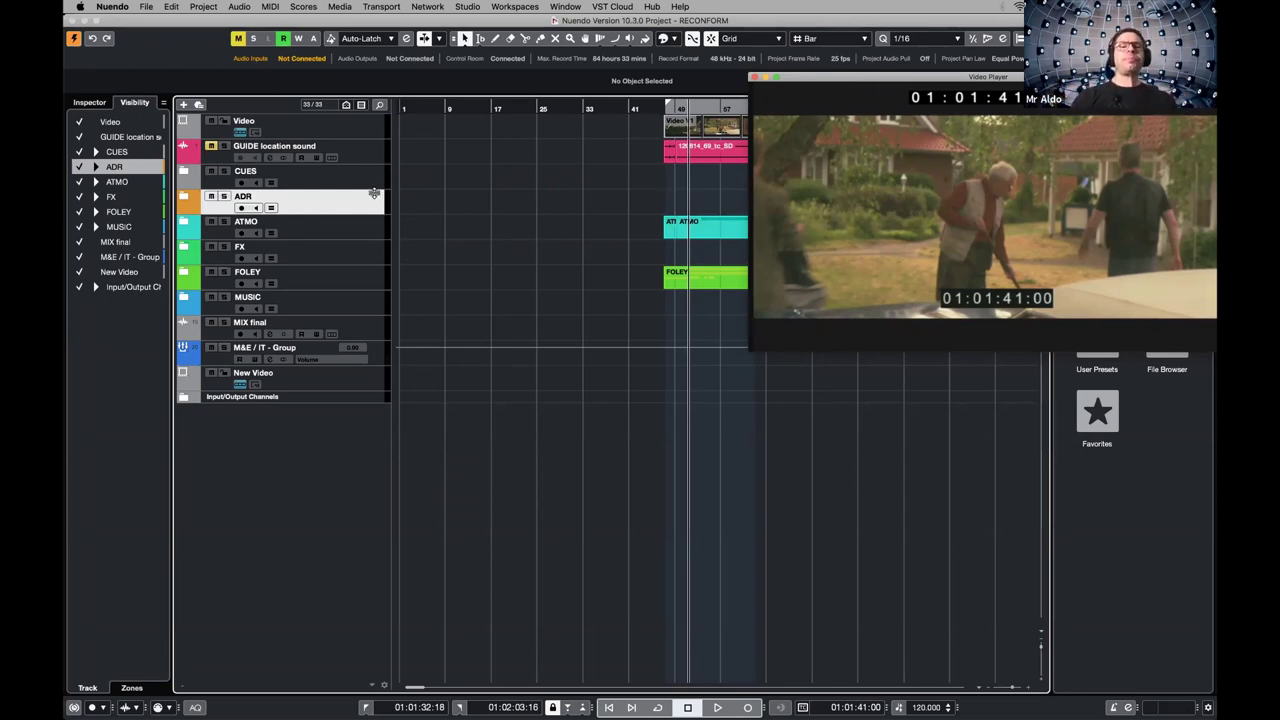
Open the ReConform window, shrink the video player, and arrange both so the EDL lists and the picture are visible
{"action": "left_click", "coordinate": [226, 19]}
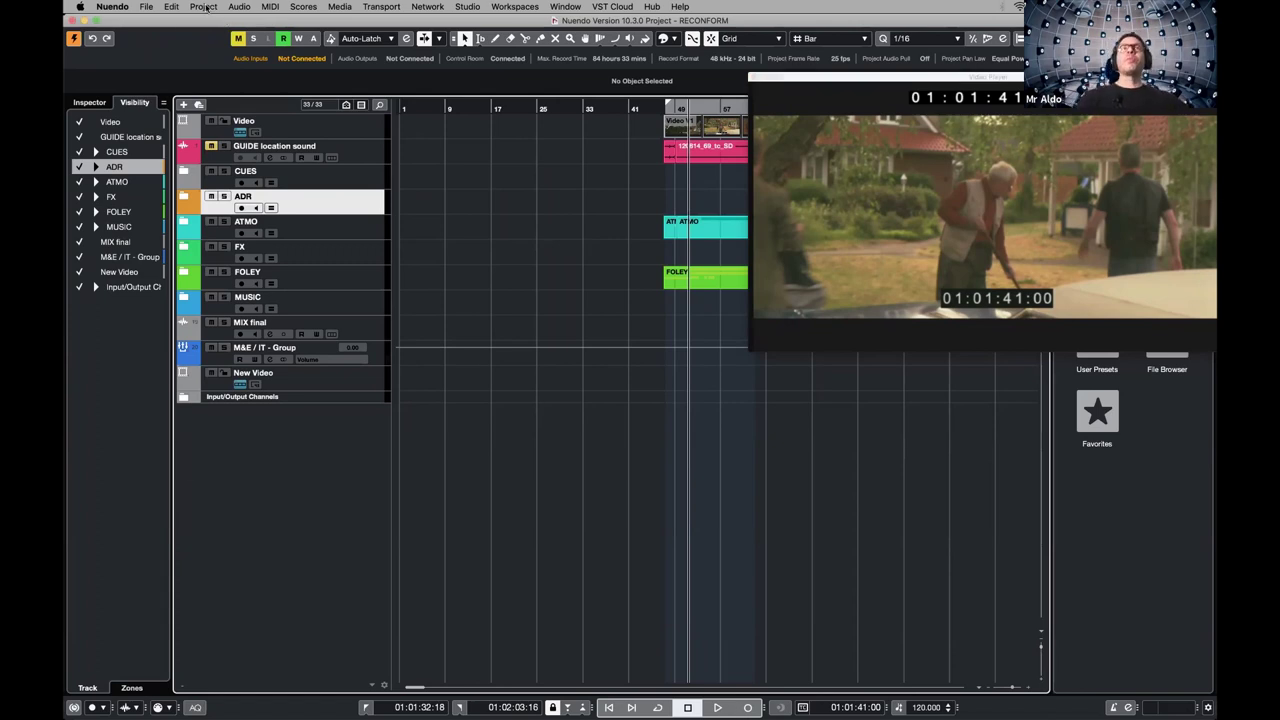
{"action": "left_click", "coordinate": [204, 7]}
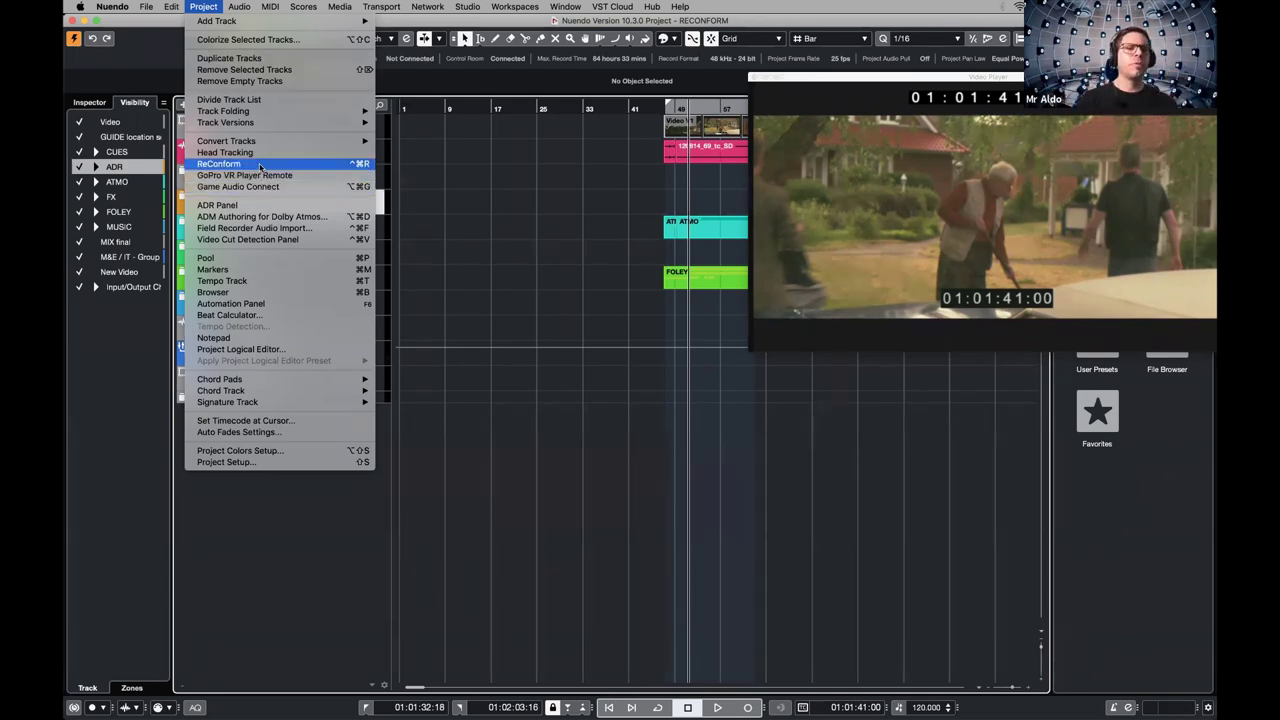
{"action": "left_click", "coordinate": [260, 167]}
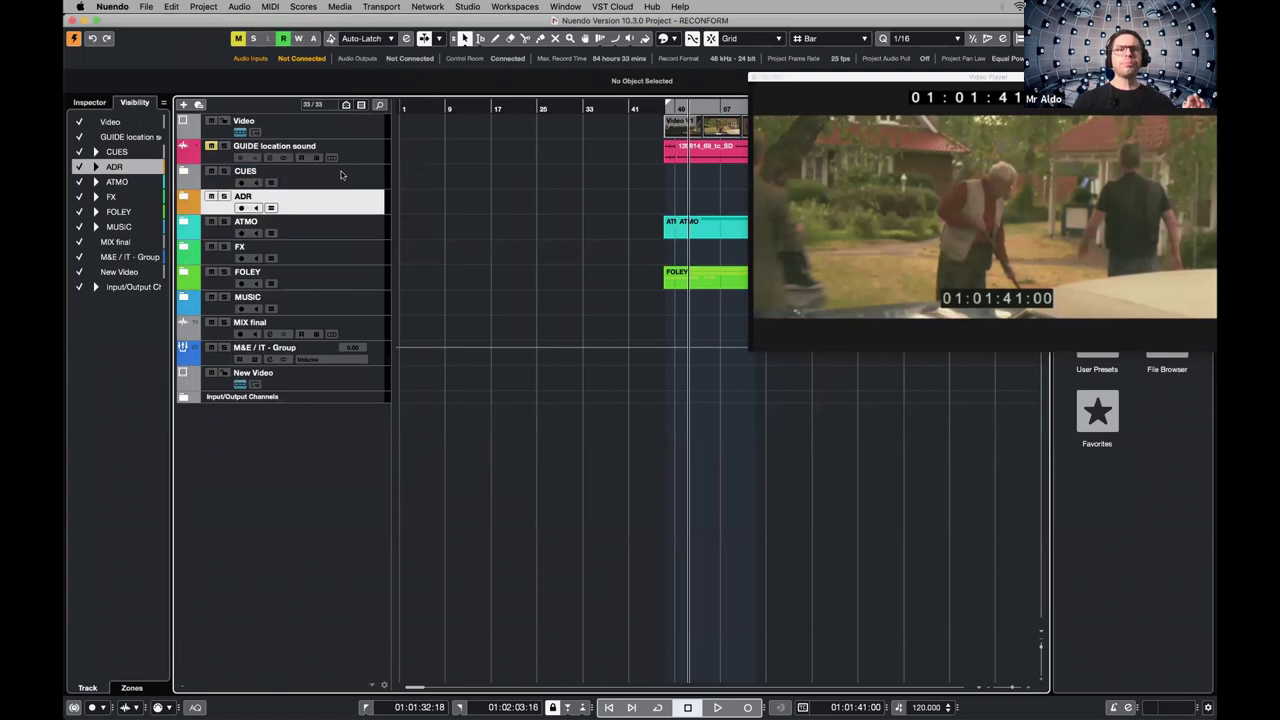
{"action": "left_click", "coordinate": [217, 7]}
{"action": "left_click", "coordinate": [232, 164]}
{"action": "left_click_drag", "start_coordinate": [397, 410], "coordinate": [317, 72]}
{"action": "left_click_drag", "start_coordinate": [750, 352], "coordinate": [866, 296]}
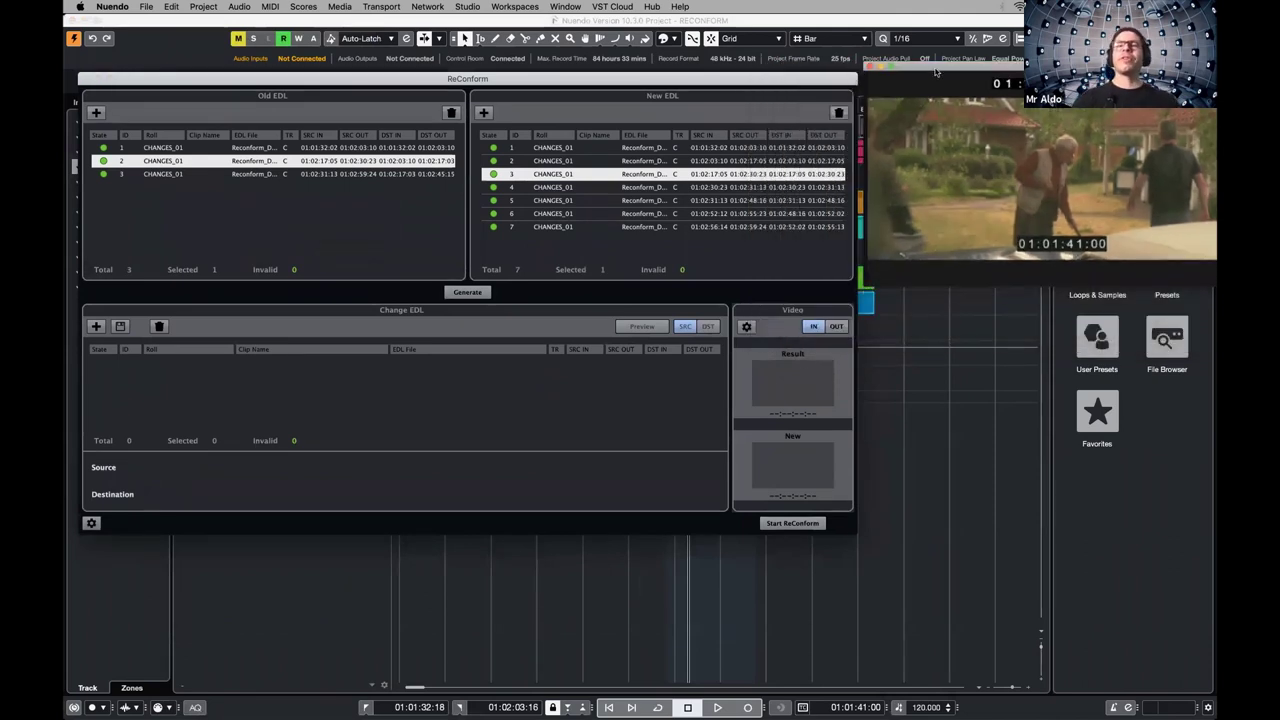
{"action": "left_click_drag", "start_coordinate": [939, 70], "coordinate": [940, 27]}
{"action": "left_click_drag", "start_coordinate": [504, 82], "coordinate": [496, 219]}
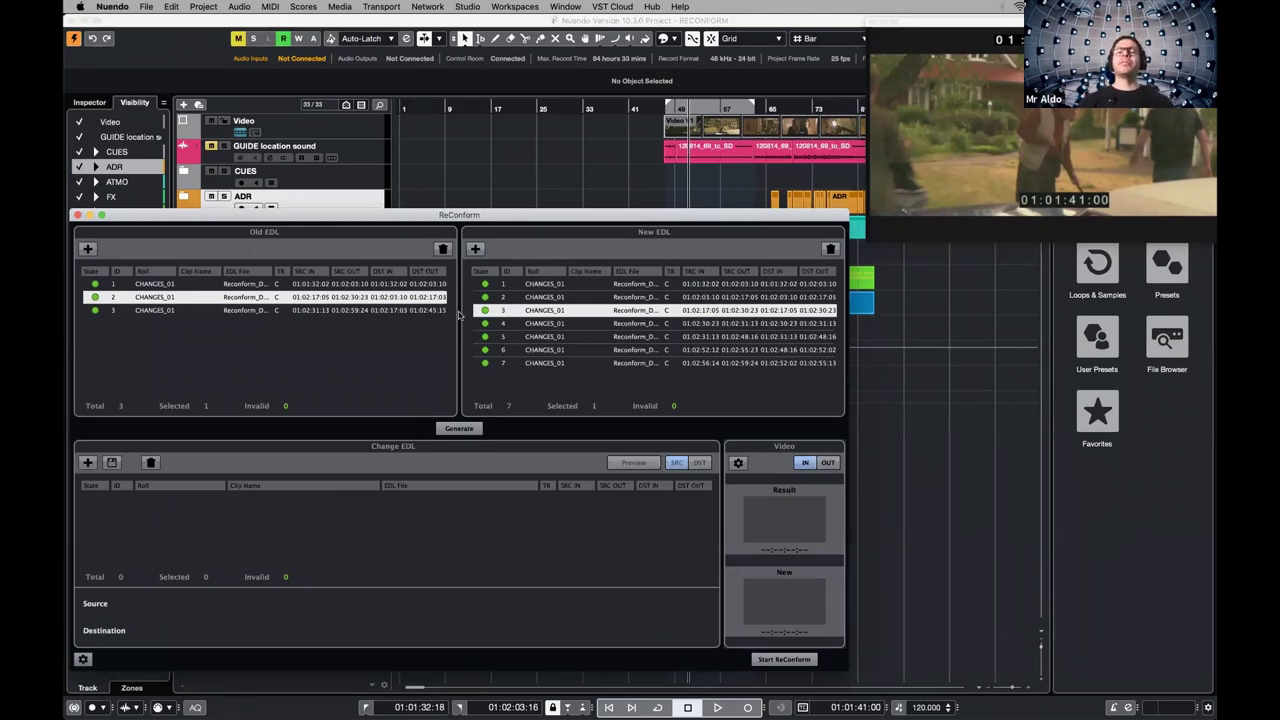
Generate the Change EDL from the old and new EDLs and compare it with the events in the project
{"action": "left_click", "coordinate": [462, 430]}
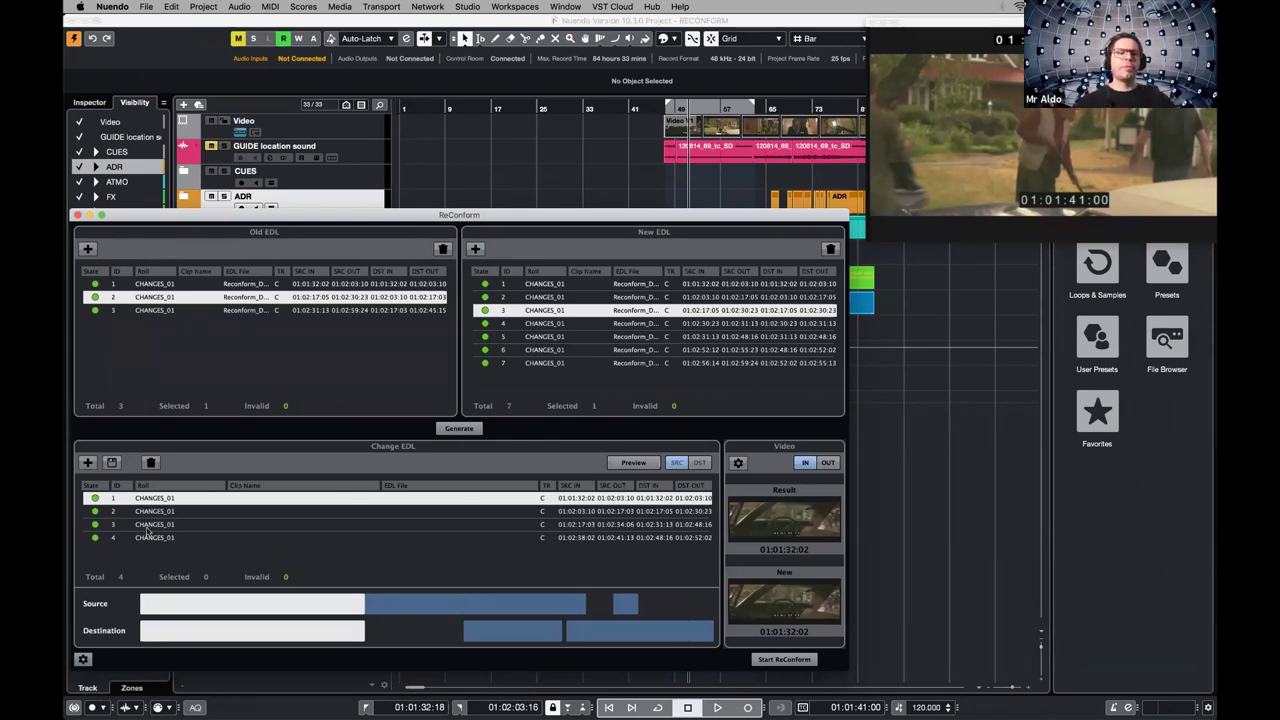
{"action": "left_click_drag", "start_coordinate": [489, 207], "coordinate": [231, 164]}
{"action": "scroll", "coordinate": [704, 184], "scroll_direction": "right", "scroll_amount": 2}
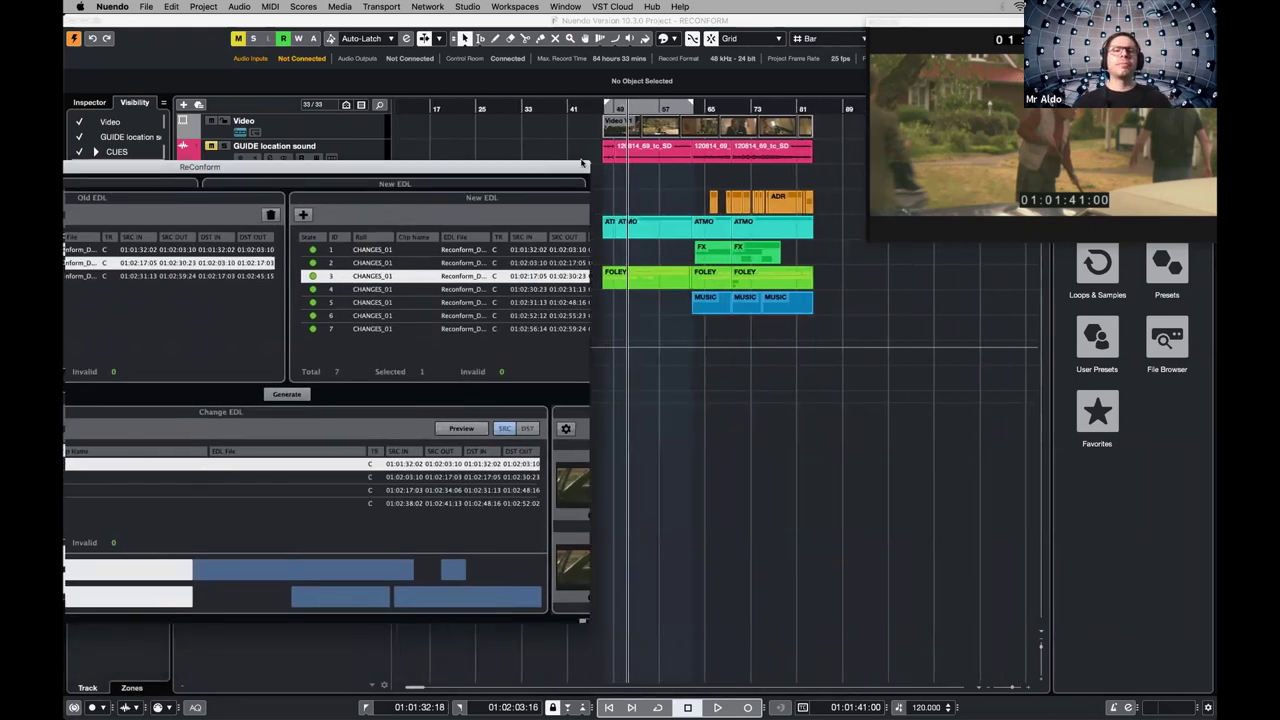
{"action": "left_click_drag", "start_coordinate": [537, 170], "coordinate": [745, 158]}
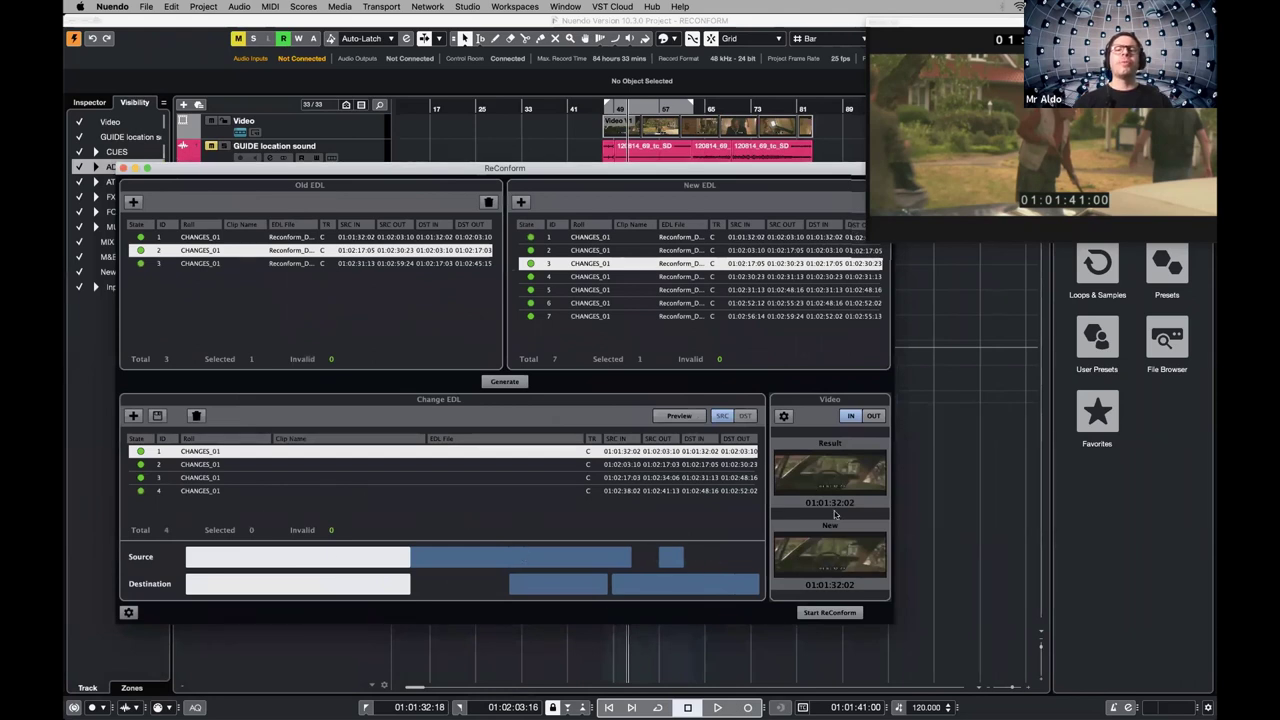
Compare the Result and New video frames of Change EDL entries 3, 2 and 1
{"action": "left_click", "coordinate": [216, 476]}
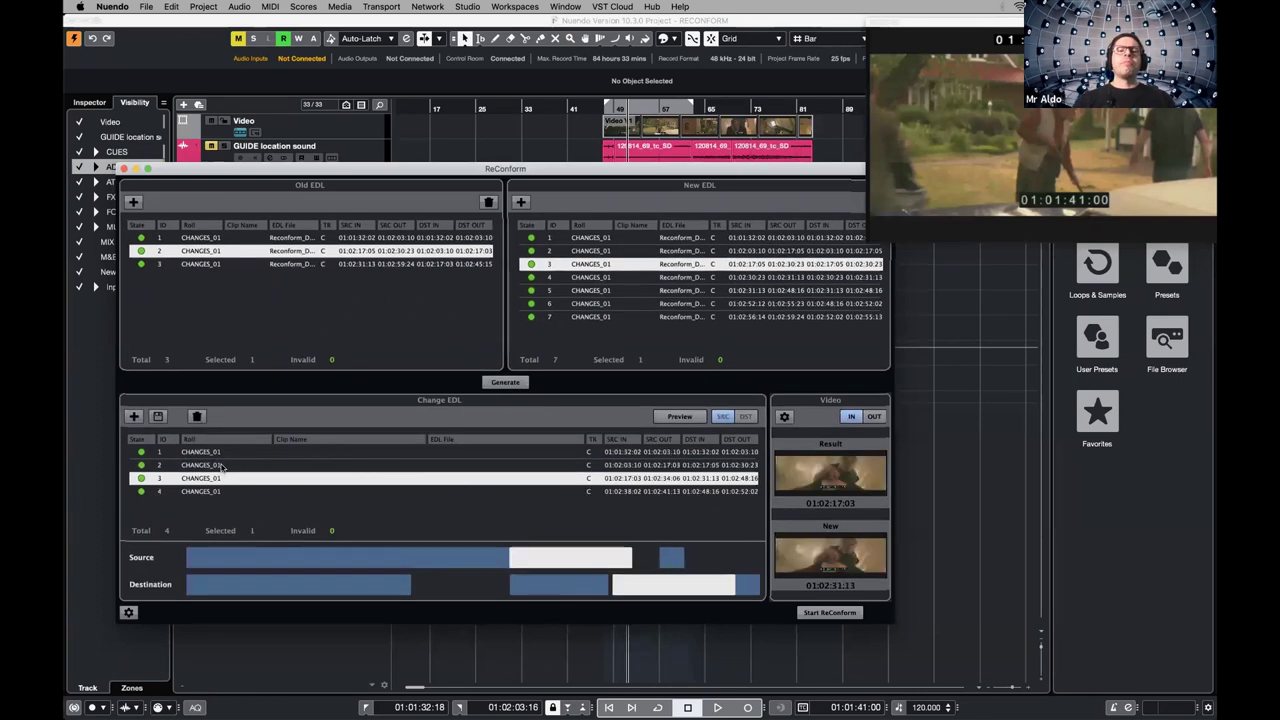
{"action": "left_click", "coordinate": [223, 465]}
{"action": "left_click", "coordinate": [225, 455]}
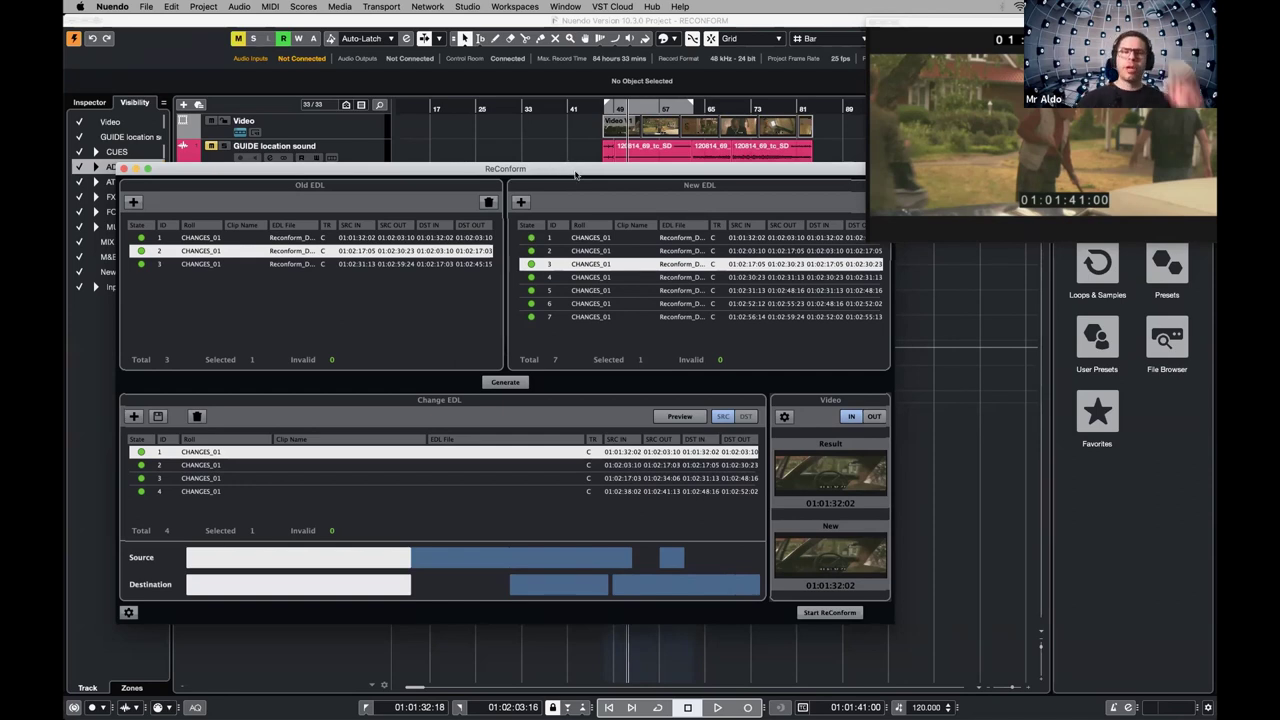
Move the ReConform window aside to reveal the timeline and run the ReConform process on the project
{"action": "left_click_drag", "start_coordinate": [569, 169], "coordinate": [281, 168]}
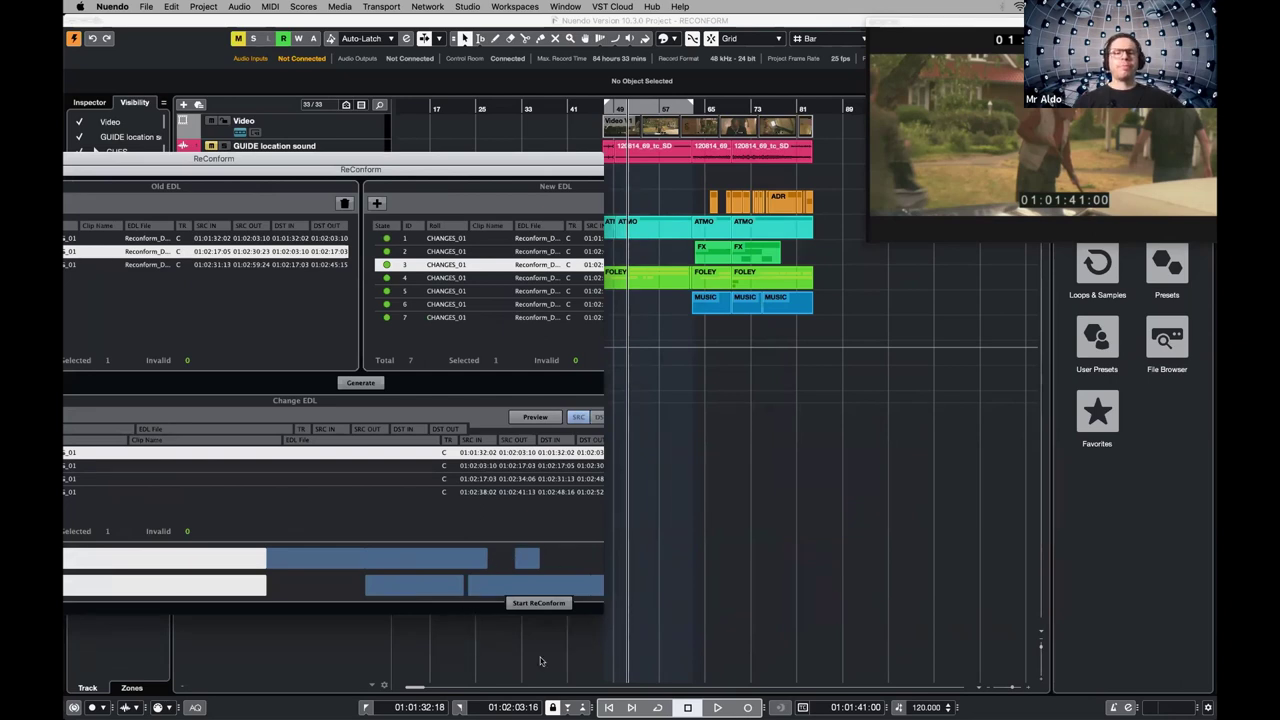
{"action": "left_click_drag", "start_coordinate": [445, 165], "coordinate": [626, 166]}
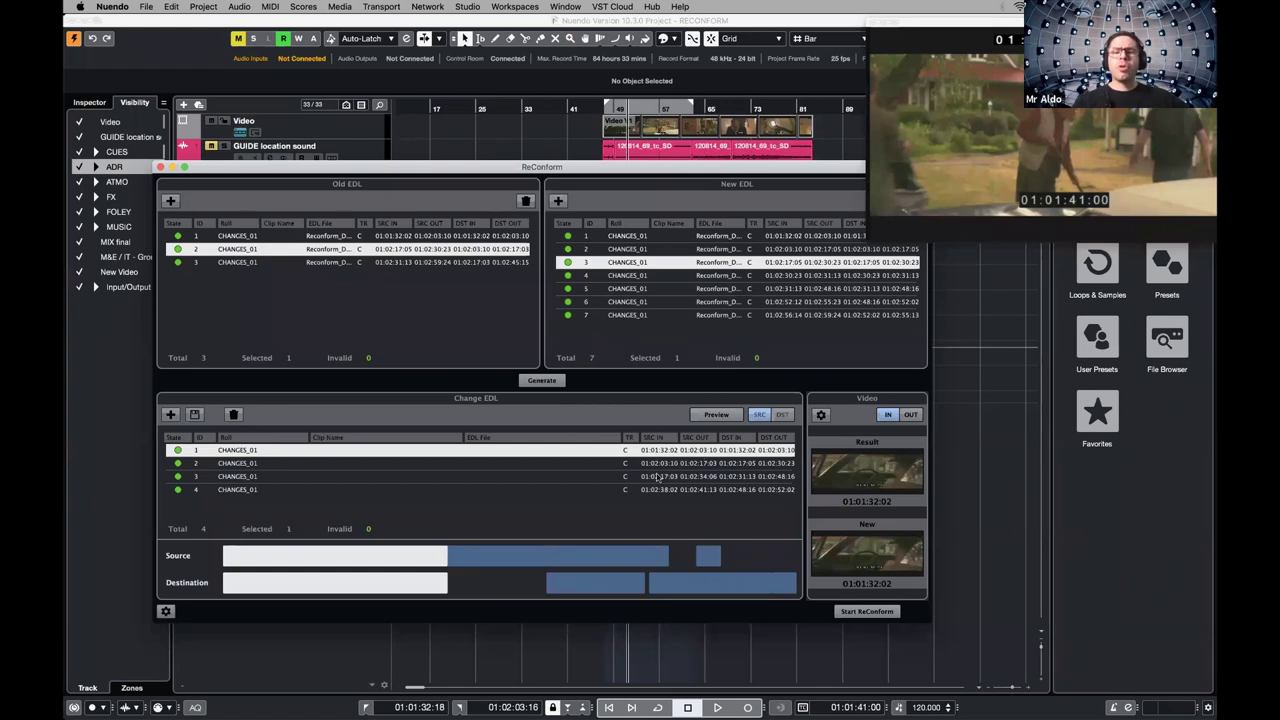
{"action": "left_click_drag", "start_coordinate": [803, 168], "coordinate": [617, 166]}
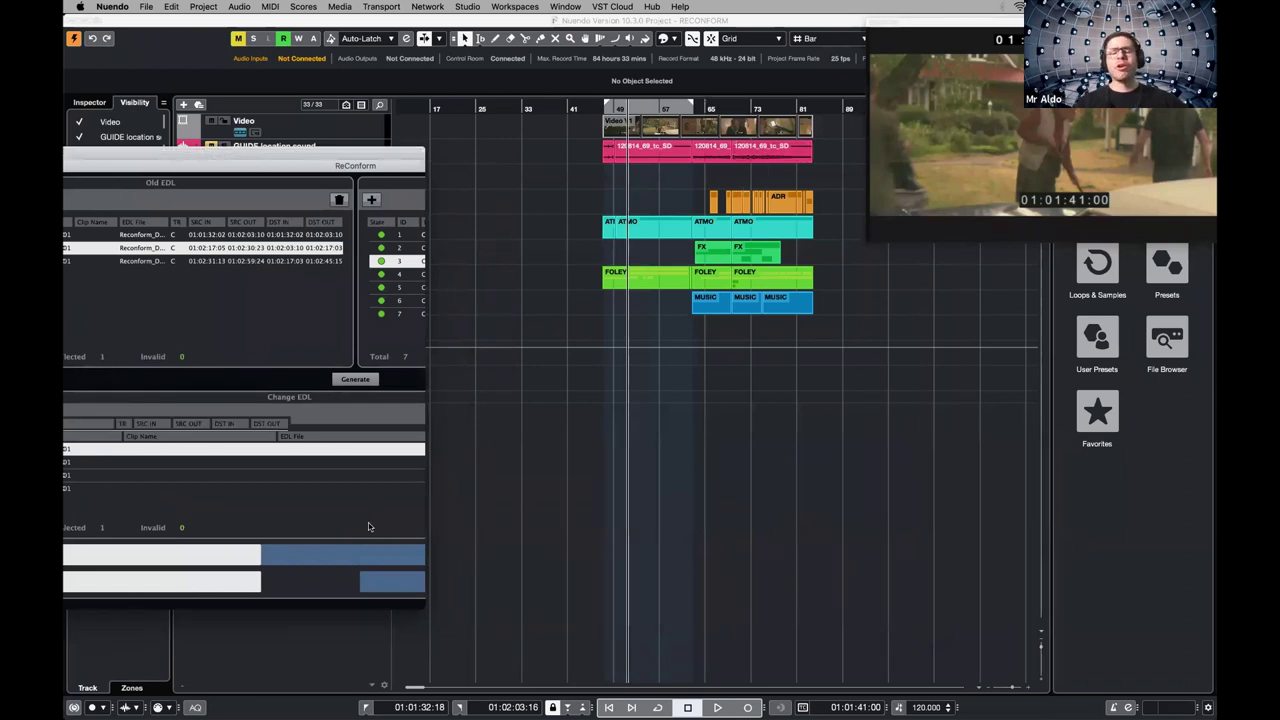
{"action": "left_click", "coordinate": [359, 597]}
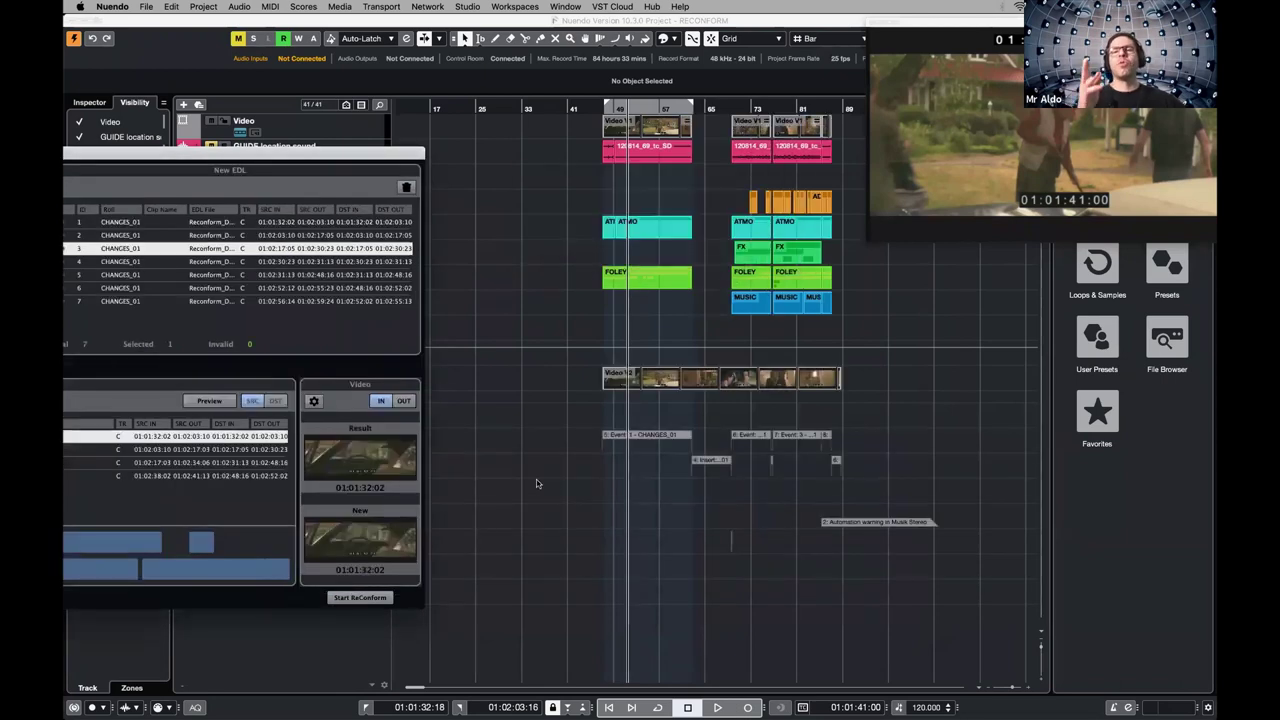
Place the playback cursor at 01:02:02:00 and move the New Video track directly below the Video track
{"action": "left_click", "coordinate": [688, 107]}
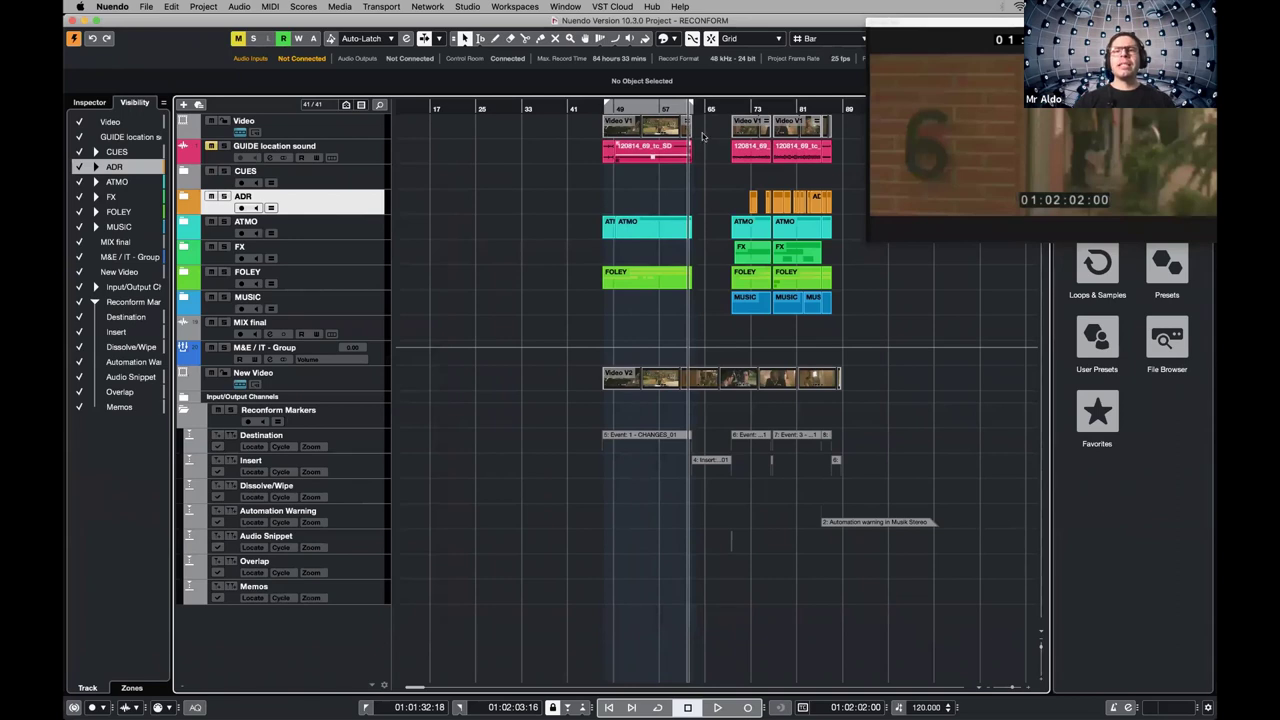
{"action": "left_click", "coordinate": [326, 128]}
{"action": "left_click_drag", "start_coordinate": [345, 378], "coordinate": [340, 152]}
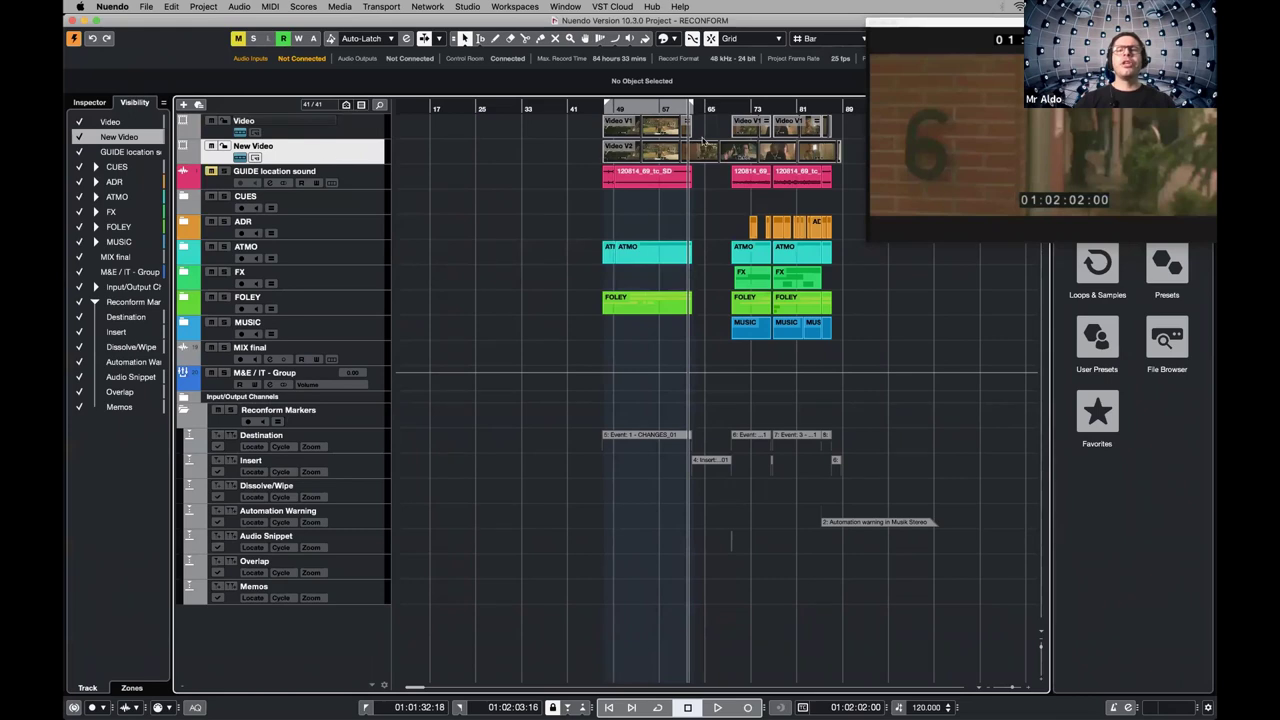
Move the playback cursor to 01:02:10:00 in the inserted gap to view the new video there
{"action": "left_click", "coordinate": [695, 108]}
{"action": "mouse_move", "coordinate": [701, 104]}
{"action": "left_mouse_down"}
{"action": "mouse_move", "coordinate": [704, 125]}
{"action": "mouse_move", "coordinate": [720, 107]}
{"action": "mouse_move", "coordinate": [750, 108]}
{"action": "mouse_move", "coordinate": [711, 110]}
{"action": "left_mouse_up"}
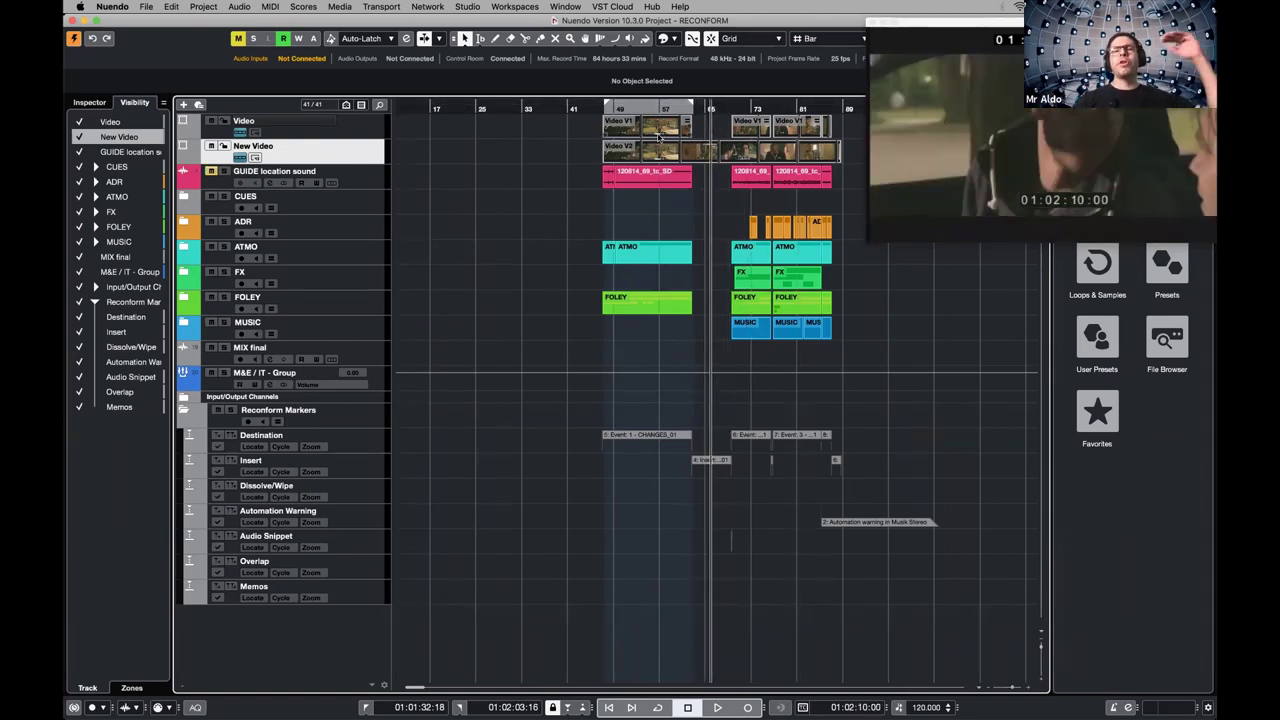
{"action": "left_click", "coordinate": [360, 128]}
{"action": "left_click", "coordinate": [360, 150]}
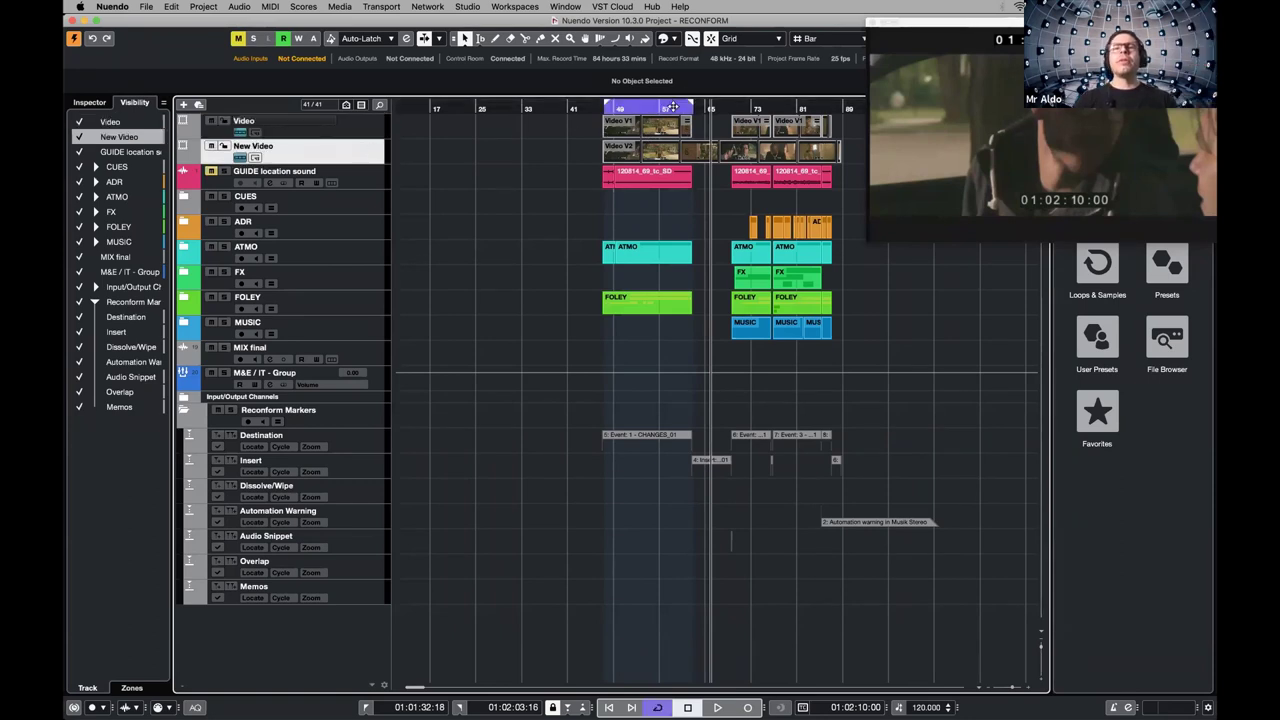
Play the reconformed project from 01:02:00:00 across the inserted gap to check it against the new video
{"action": "left_click", "coordinate": [676, 107]}
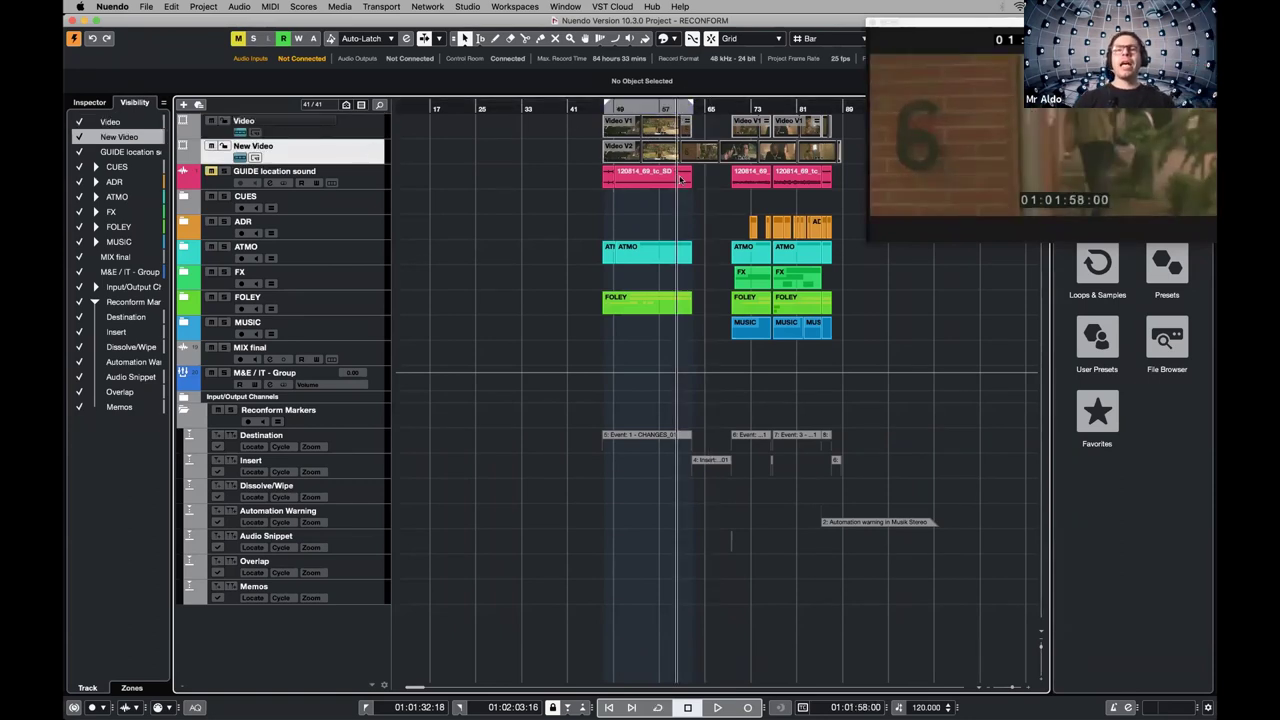
{"action": "left_click", "coordinate": [681, 107]}
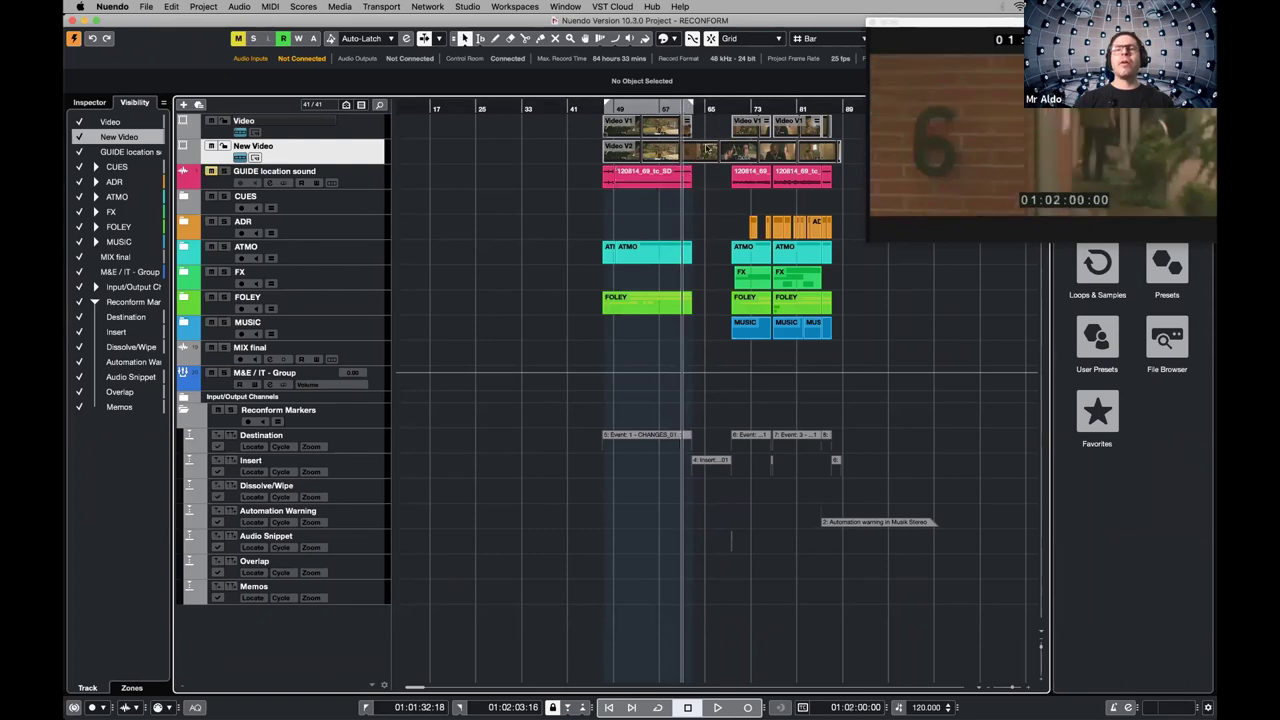
{"action": "key", "text": "space"}
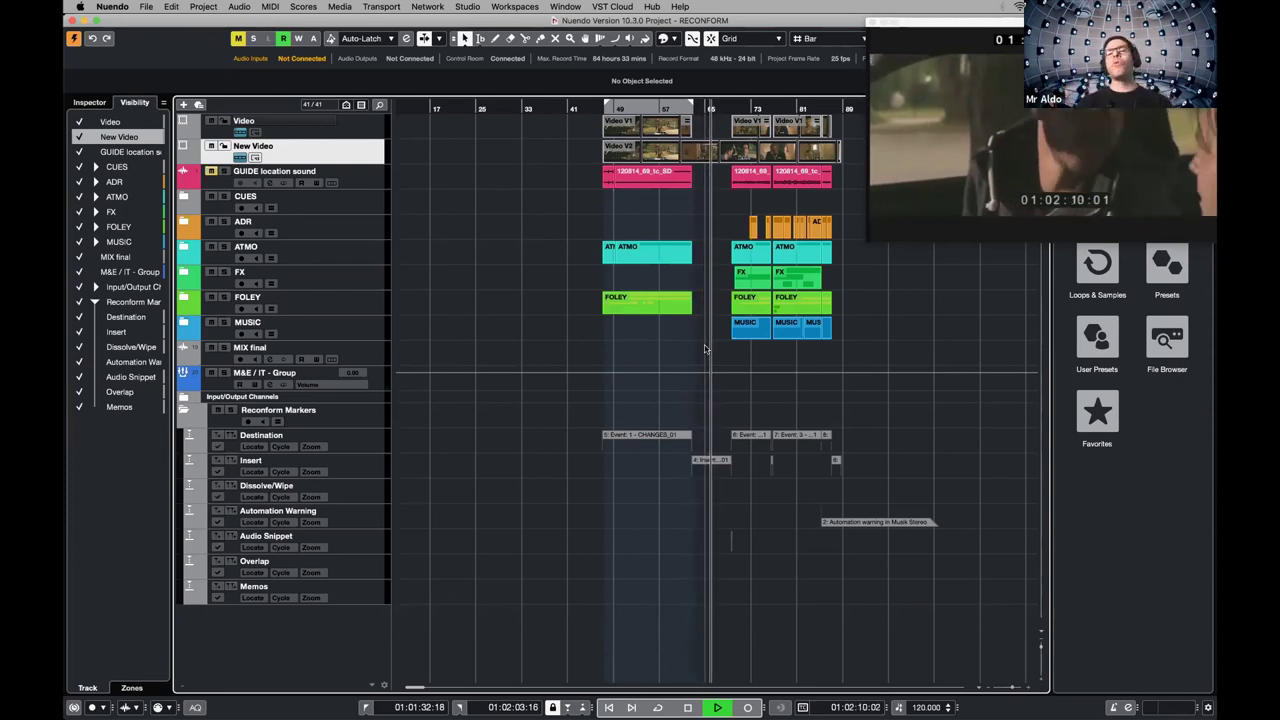
{"action": "key", "text": "space"}
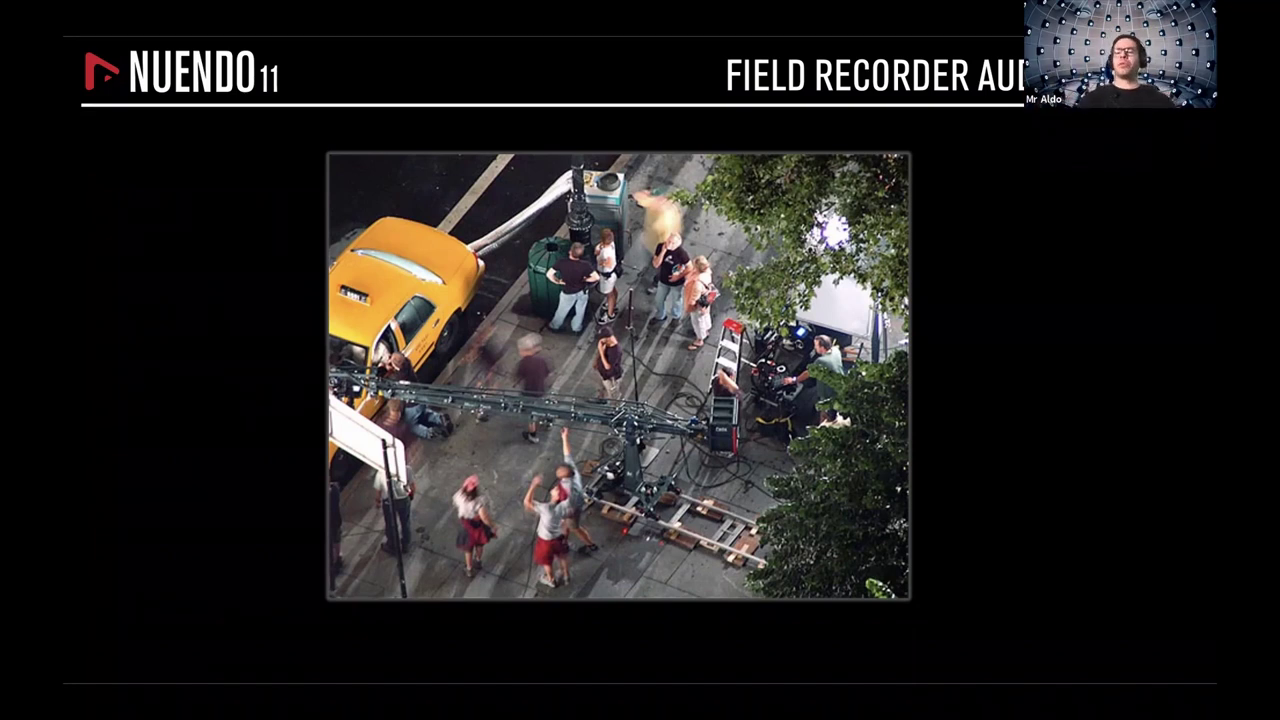
{"action": "key", "text": "Right"}
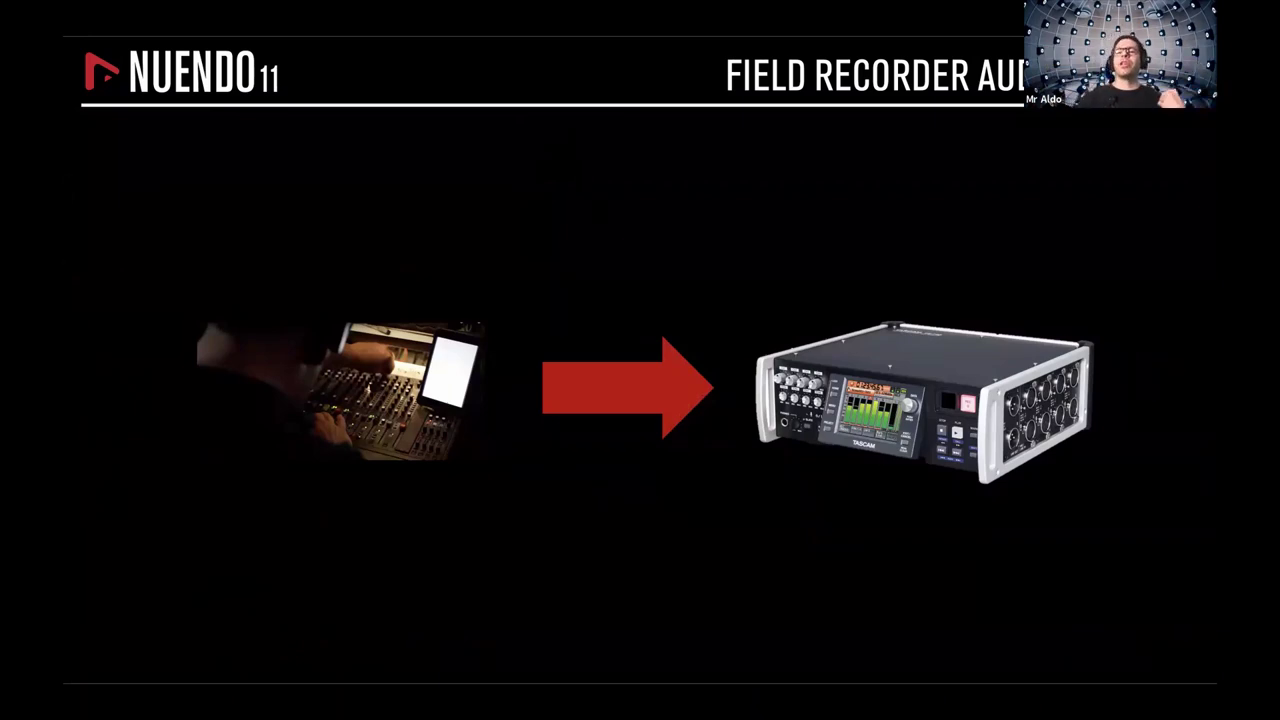
{"action": "key", "text": "Right"}
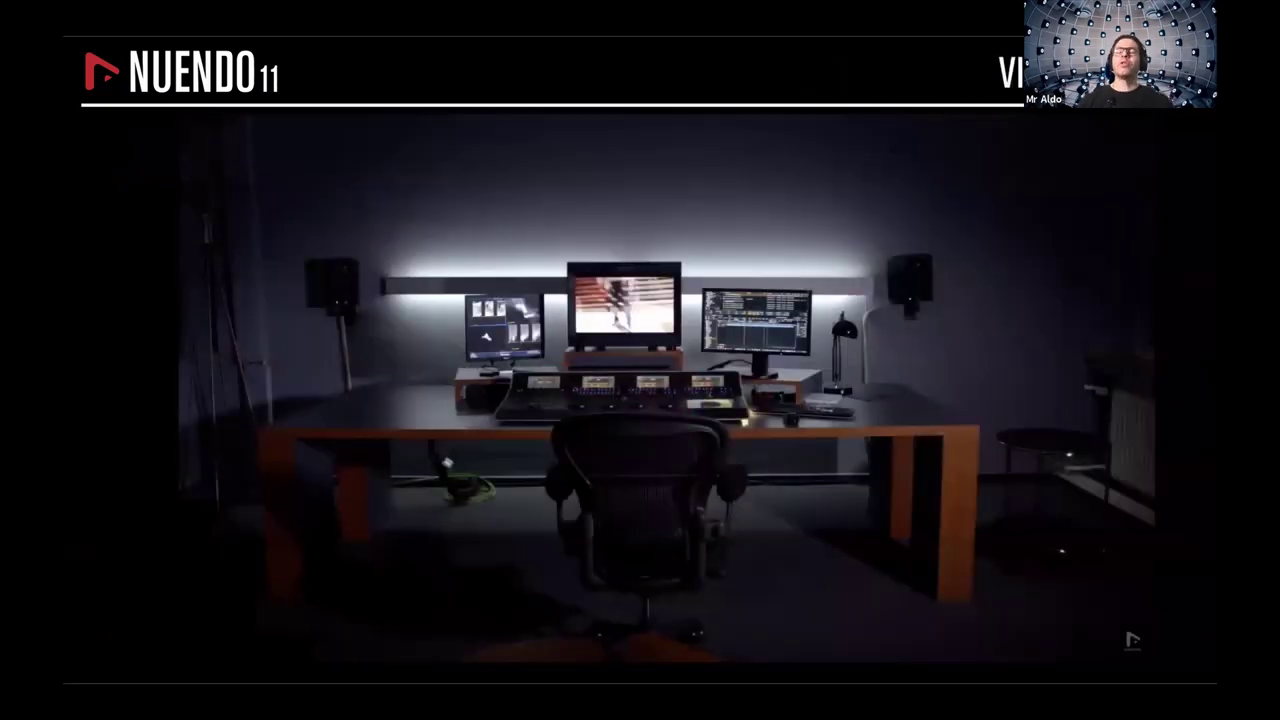
{"action": "key", "text": "Right"}
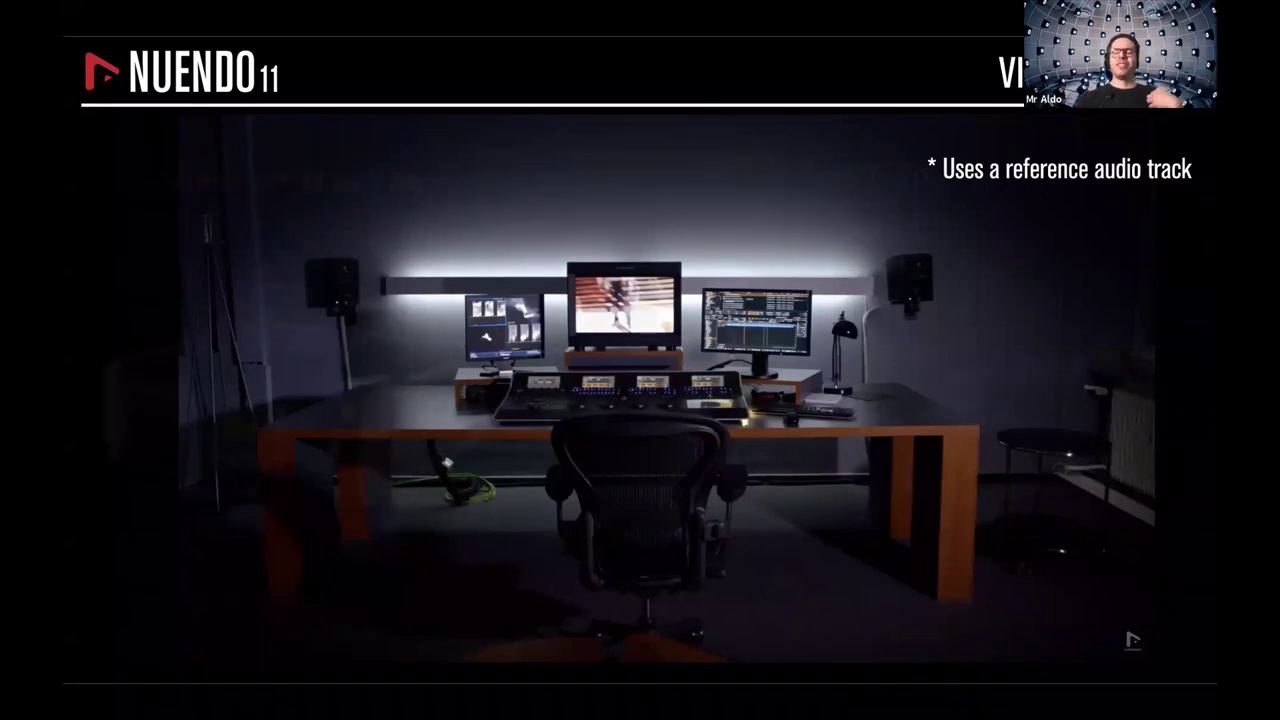
{"action": "key", "text": "Right"}
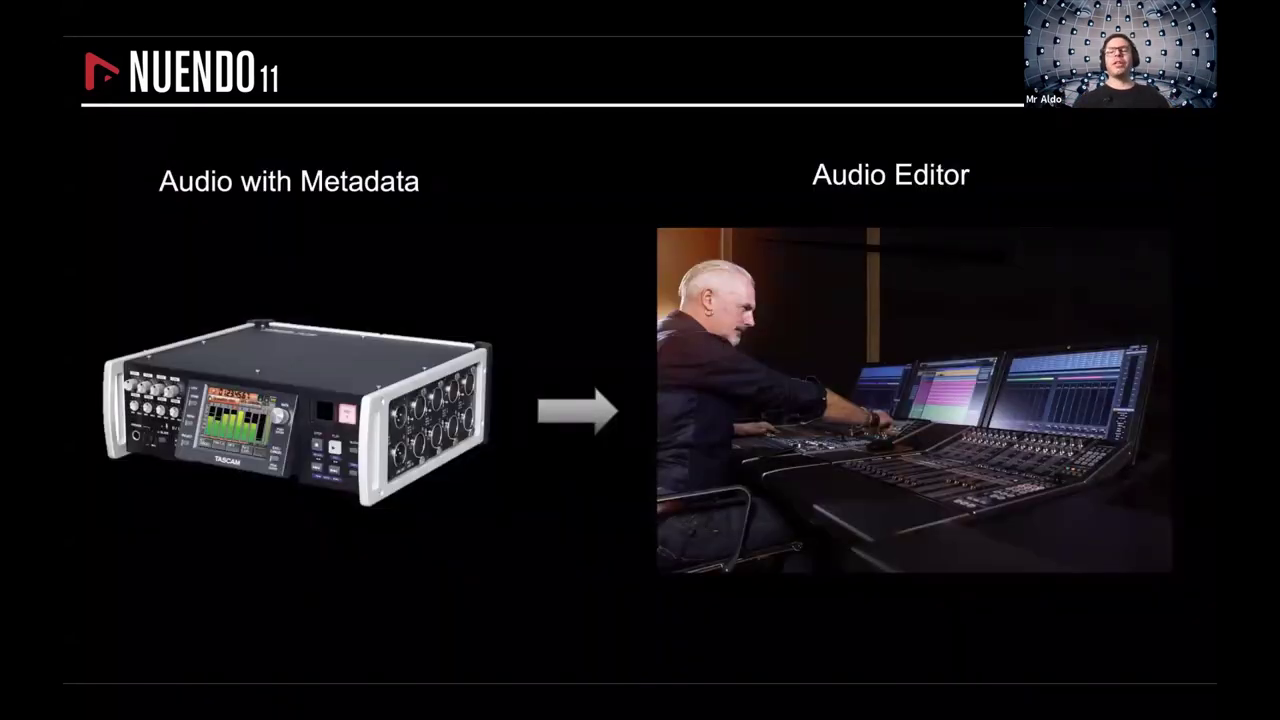
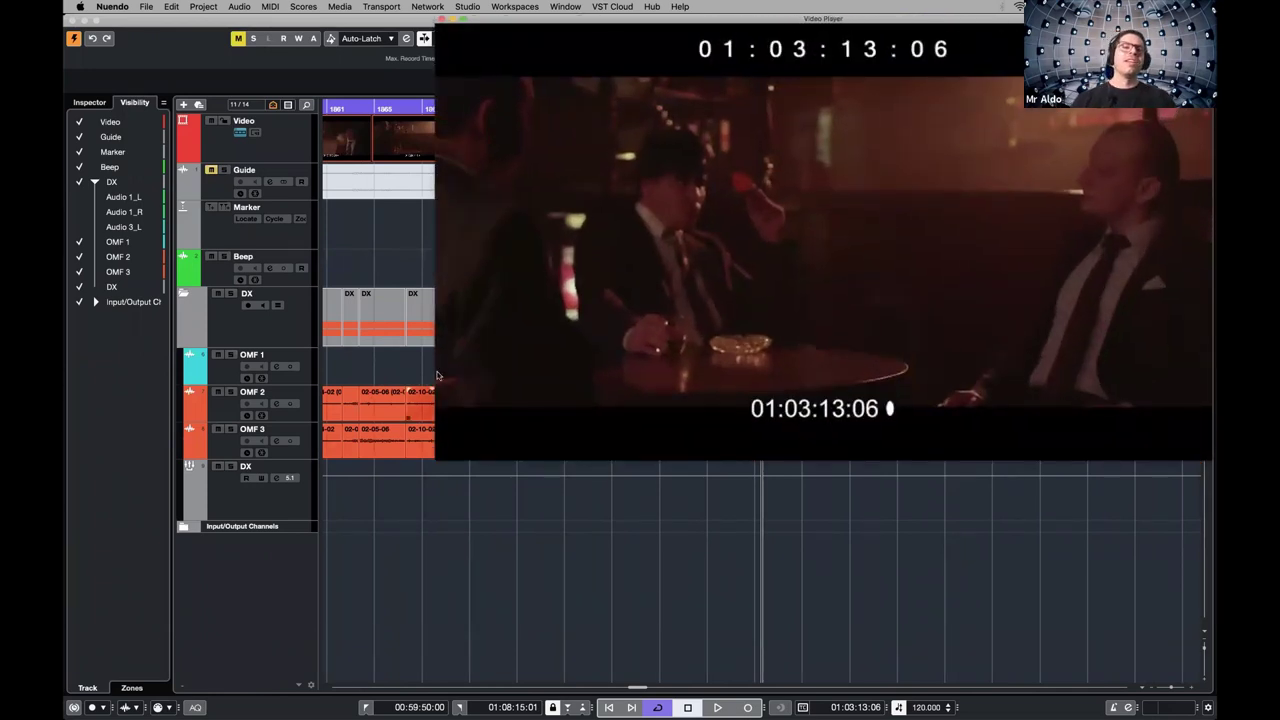
Briefly play the scene at 01:03:13:06, move the Video Player aside and show the Control Room
{"action": "key", "text": "space"}
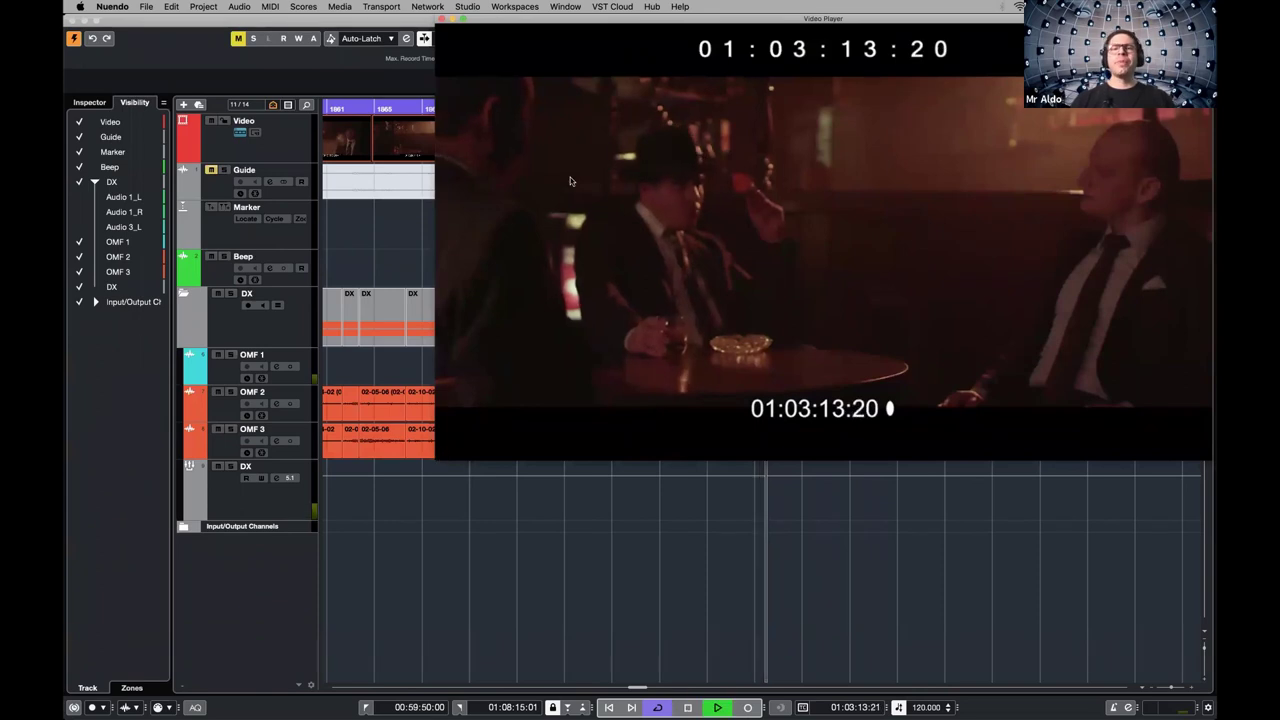
{"action": "key", "text": "space"}
{"action": "left_click_drag", "start_coordinate": [970, 18], "coordinate": [609, 150]}
{"action": "left_click", "coordinate": [1018, 38]}
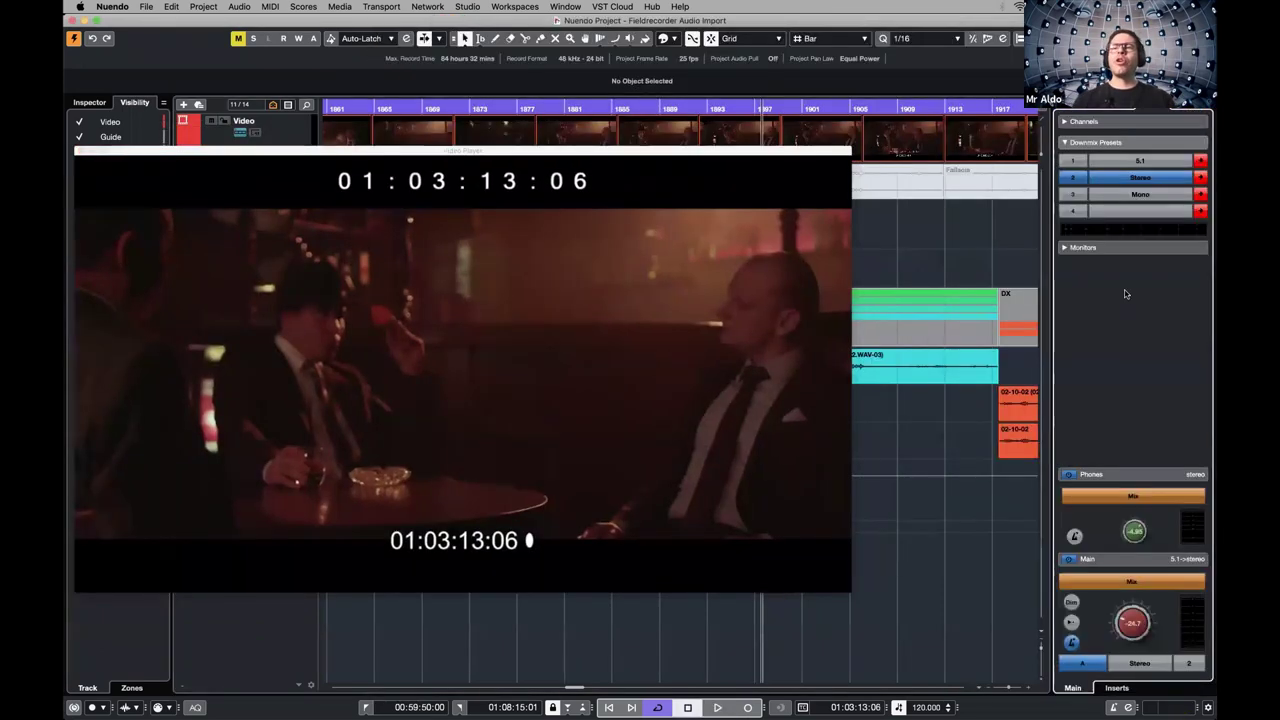
Play the scene from 01:03:13:06 while adjusting the Control Room monitoring level to about -12 dB
{"action": "left_click_drag", "start_coordinate": [1133, 625], "coordinate": [1133, 595]}
{"action": "left_click_drag", "start_coordinate": [1133, 535], "coordinate": [1135, 549]}
{"action": "key", "text": "space"}
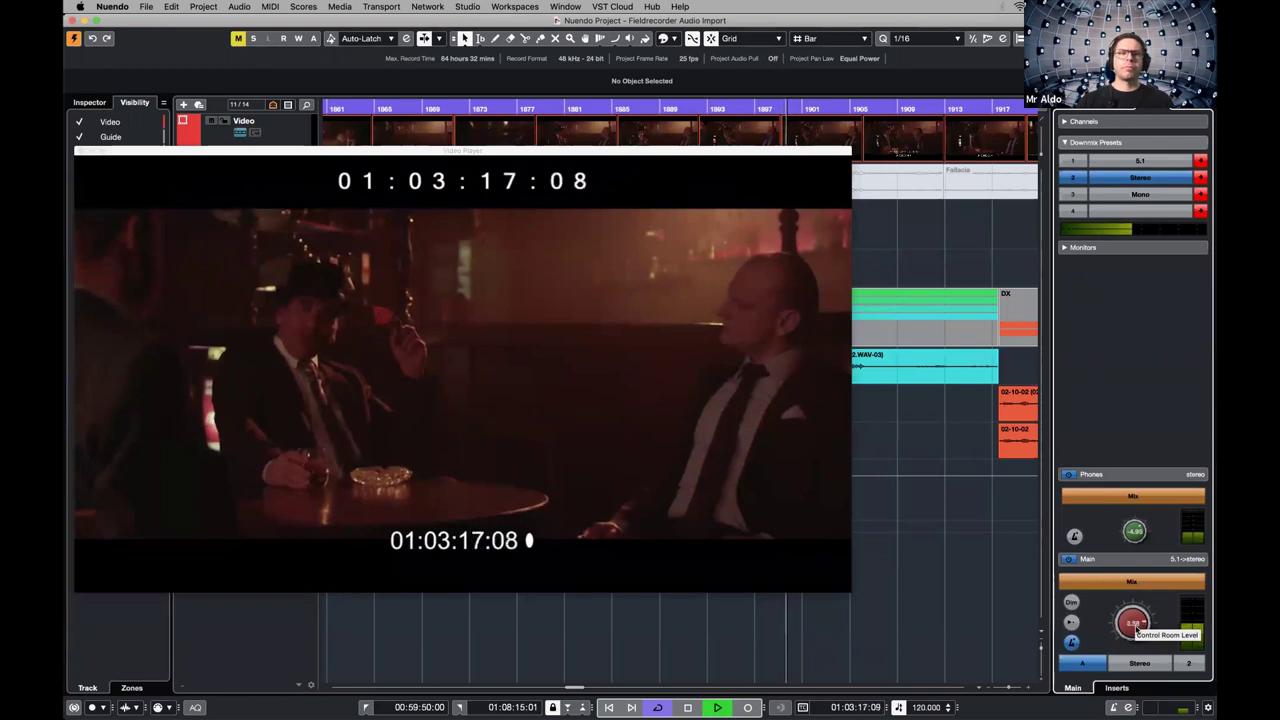
{"action": "scroll", "coordinate": [1135, 620], "scroll_direction": "up", "scroll_amount": 2}
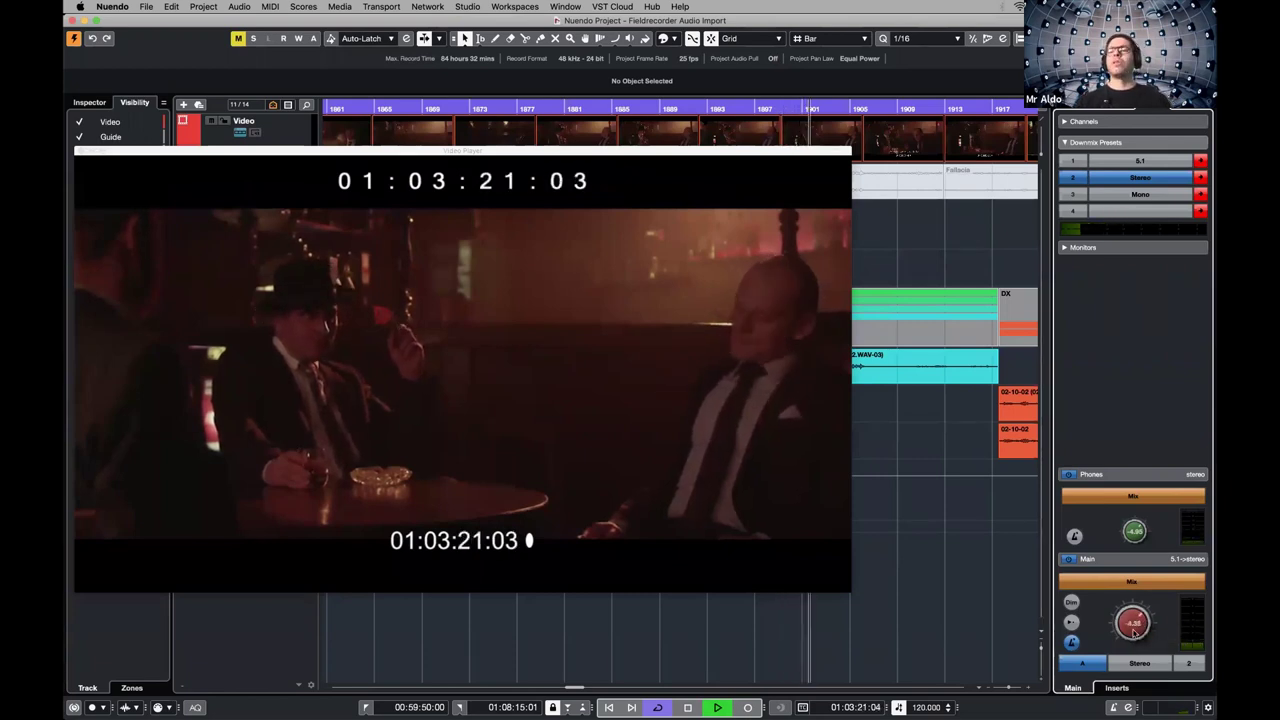
{"action": "key", "text": "space"}
{"action": "left_click_drag", "start_coordinate": [1137, 621], "coordinate": [1135, 637]}
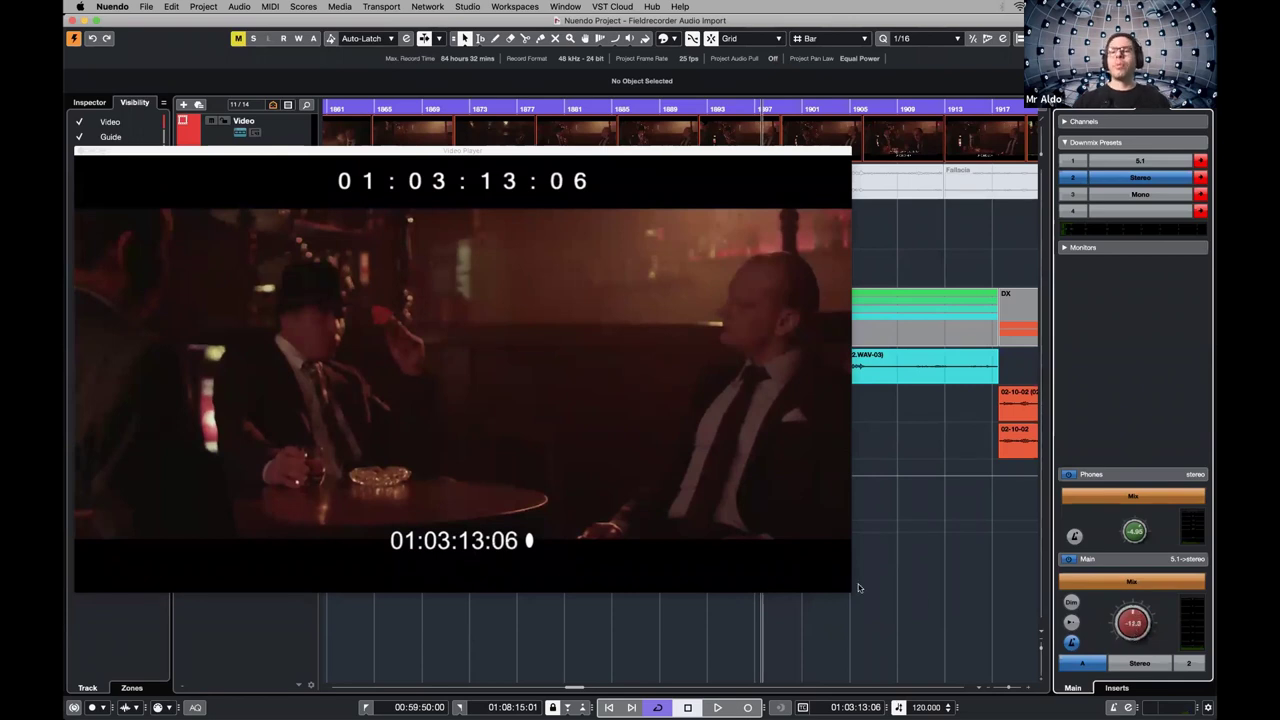
Shrink the Video Player window and move it clear of the dialogue and OMF tracks
{"action": "left_click_drag", "start_coordinate": [848, 588], "coordinate": [413, 342]}
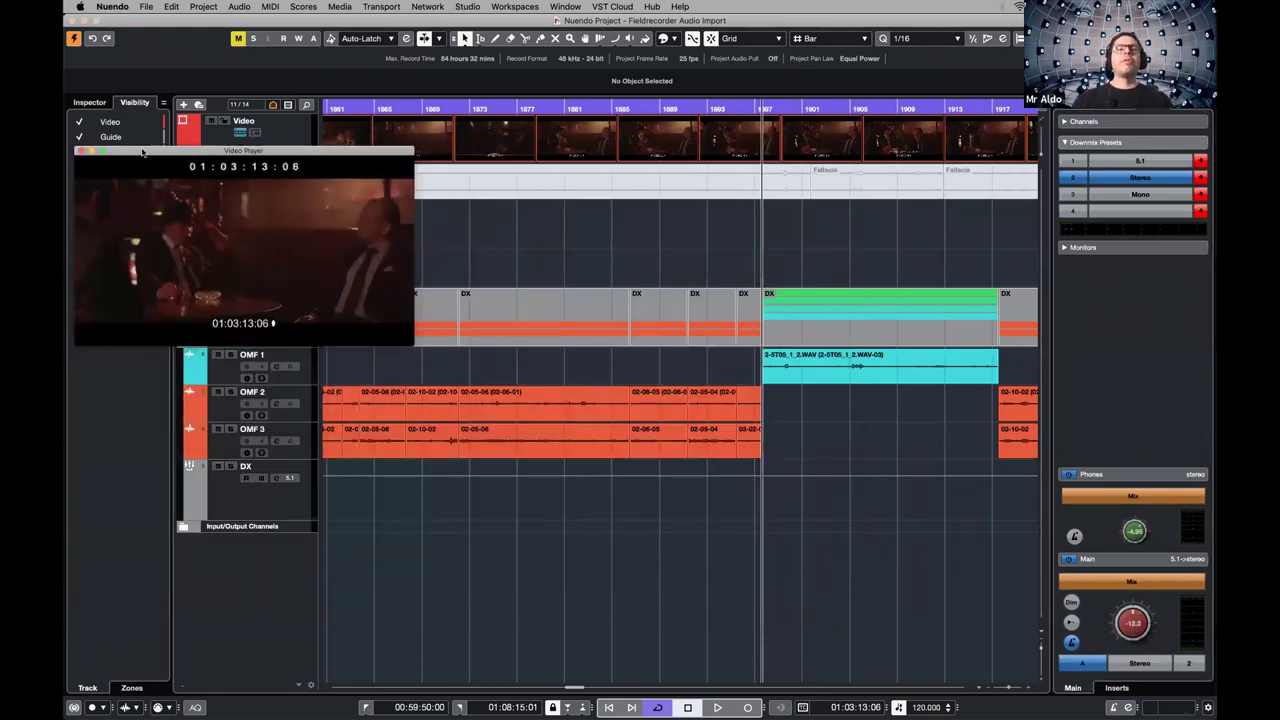
{"action": "left_click_drag", "start_coordinate": [144, 150], "coordinate": [920, 108]}
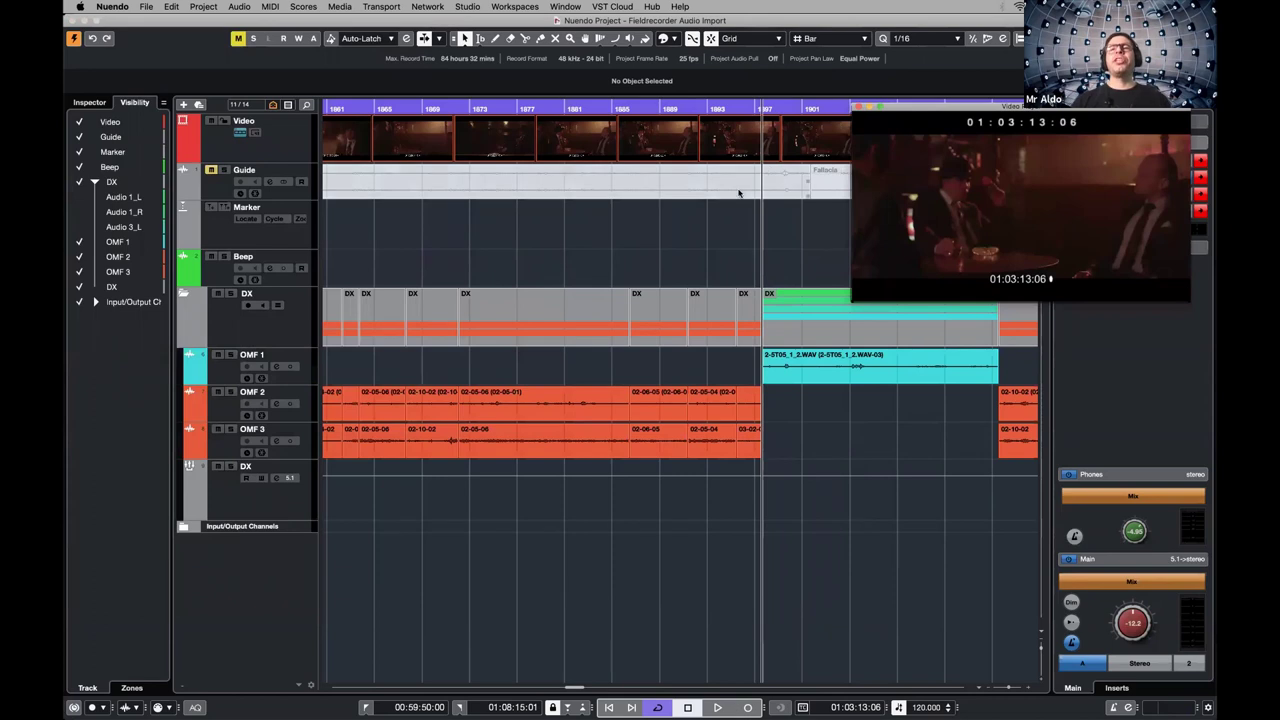
{"action": "scroll", "coordinate": [709, 183], "scroll_direction": "right", "scroll_amount": 5}
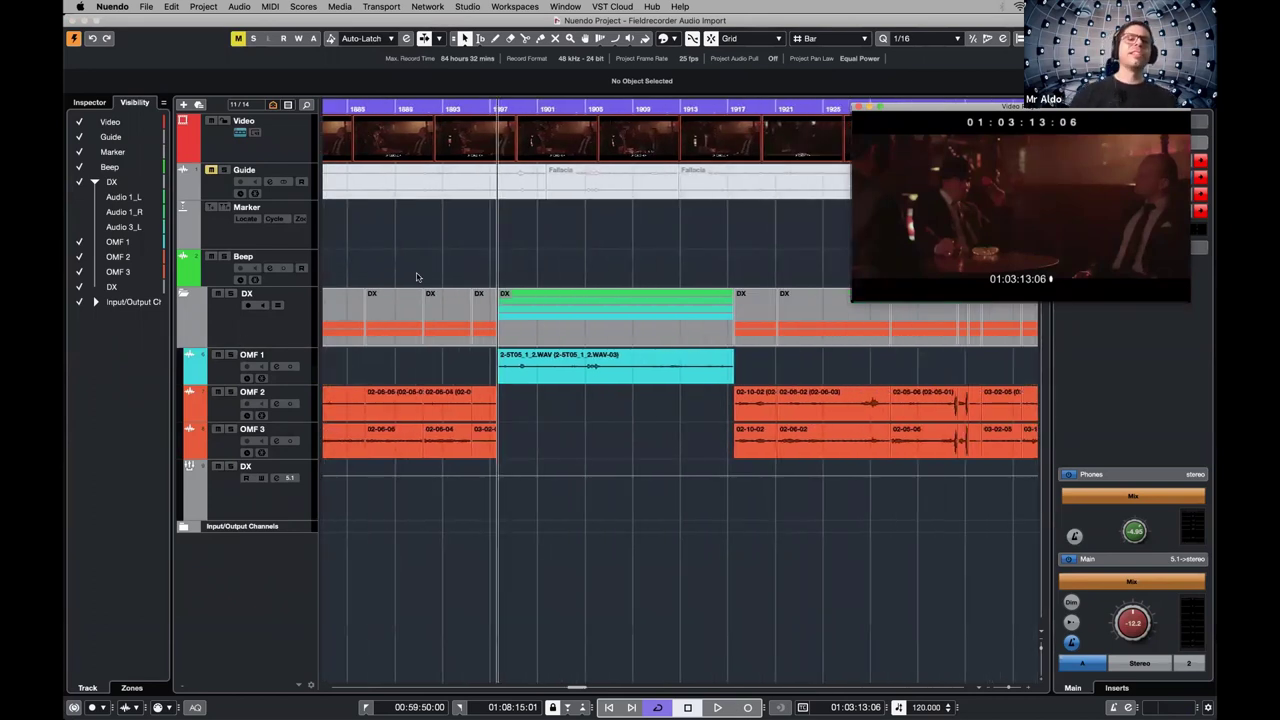
Inspect the OMF 1 event, place the playback cursor at 01:03:16:00 and clear the selection
{"action": "left_click", "coordinate": [594, 370]}
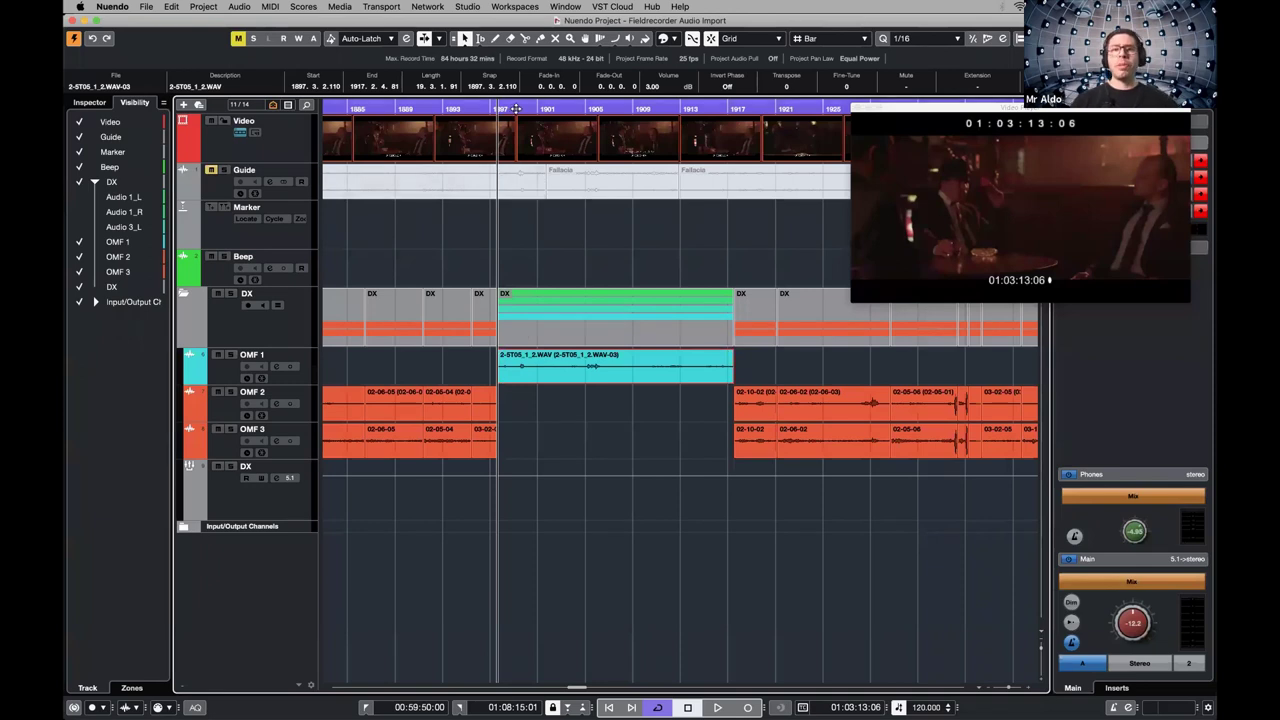
{"action": "mouse_move", "coordinate": [514, 108]}
{"action": "left_mouse_down"}
{"action": "mouse_move", "coordinate": [530, 108]}
{"action": "mouse_move", "coordinate": [513, 106]}
{"action": "left_mouse_up"}
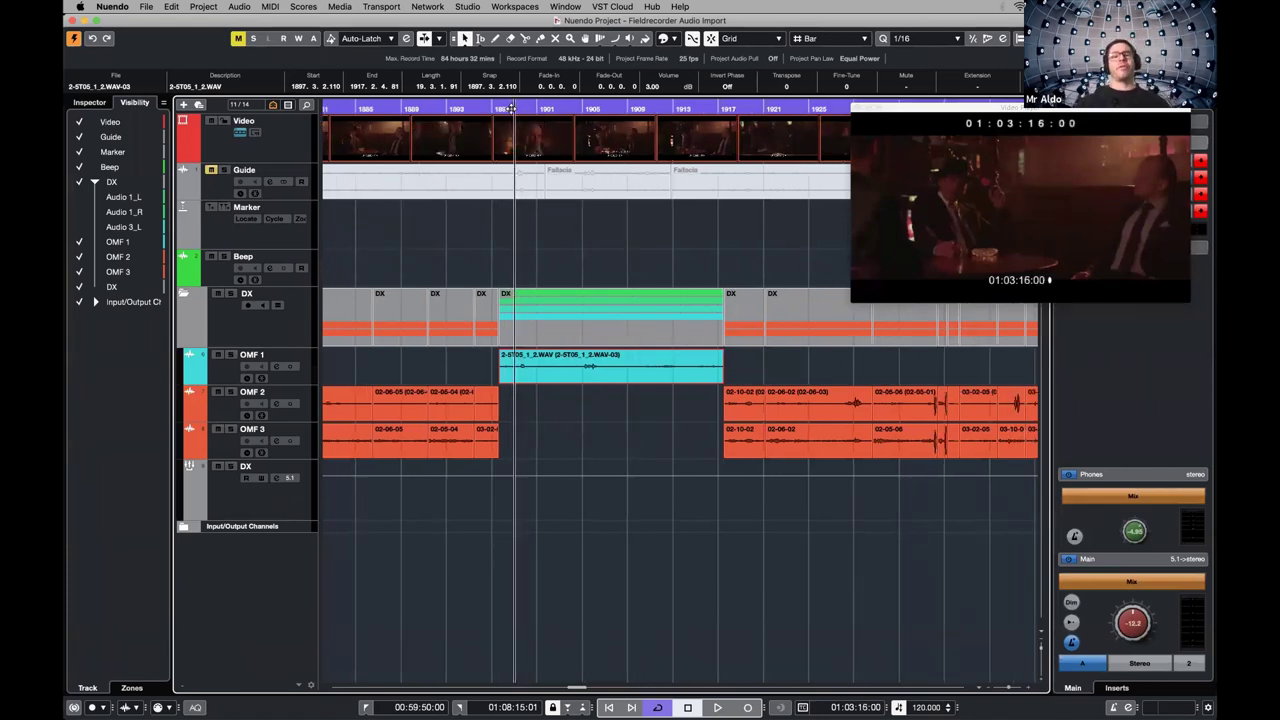
{"action": "left_click", "coordinate": [409, 374]}
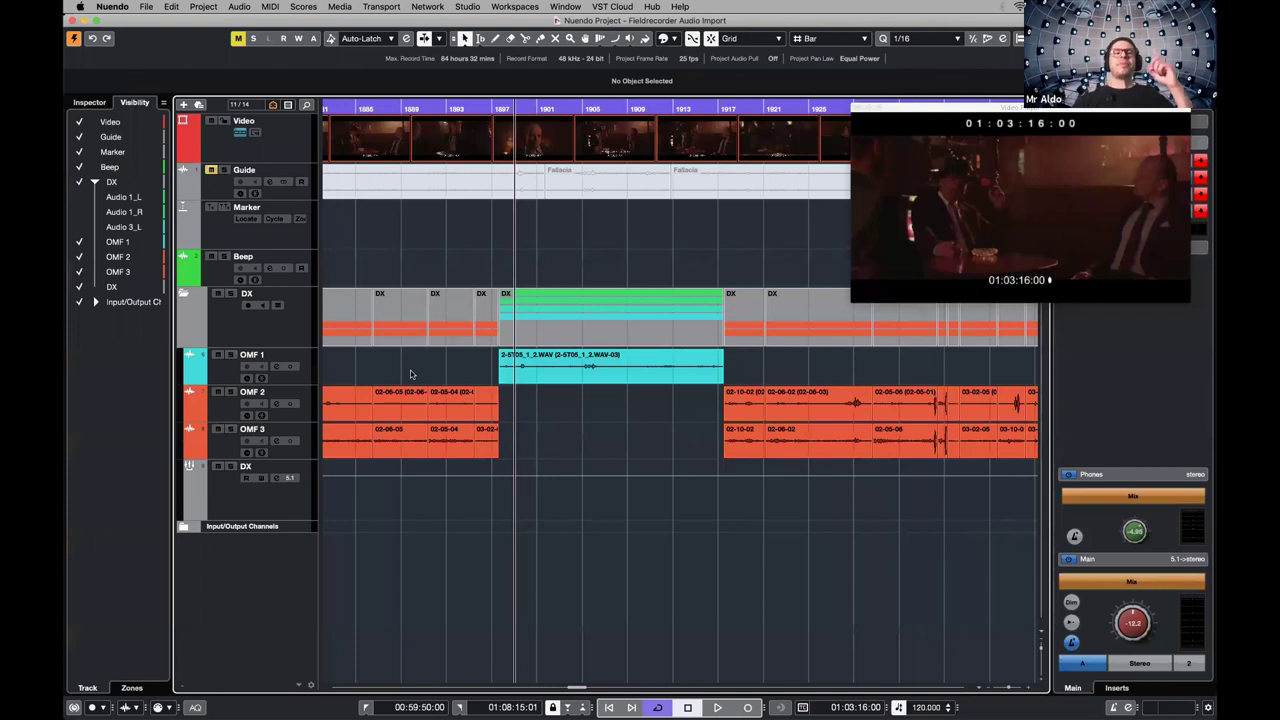
Open Field Recorder Audio Import and move its window aside to reveal the event on the OMF 1 track
{"action": "left_click", "coordinate": [213, 7]}
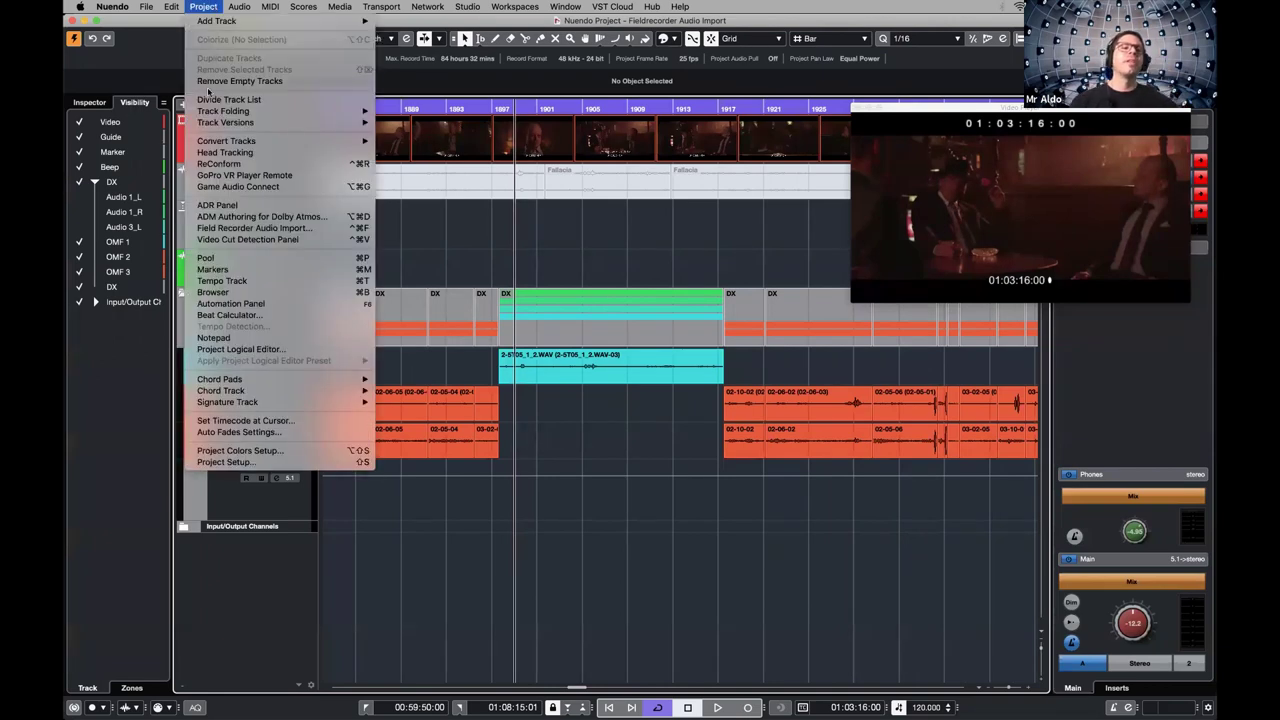
{"action": "left_click", "coordinate": [323, 231]}
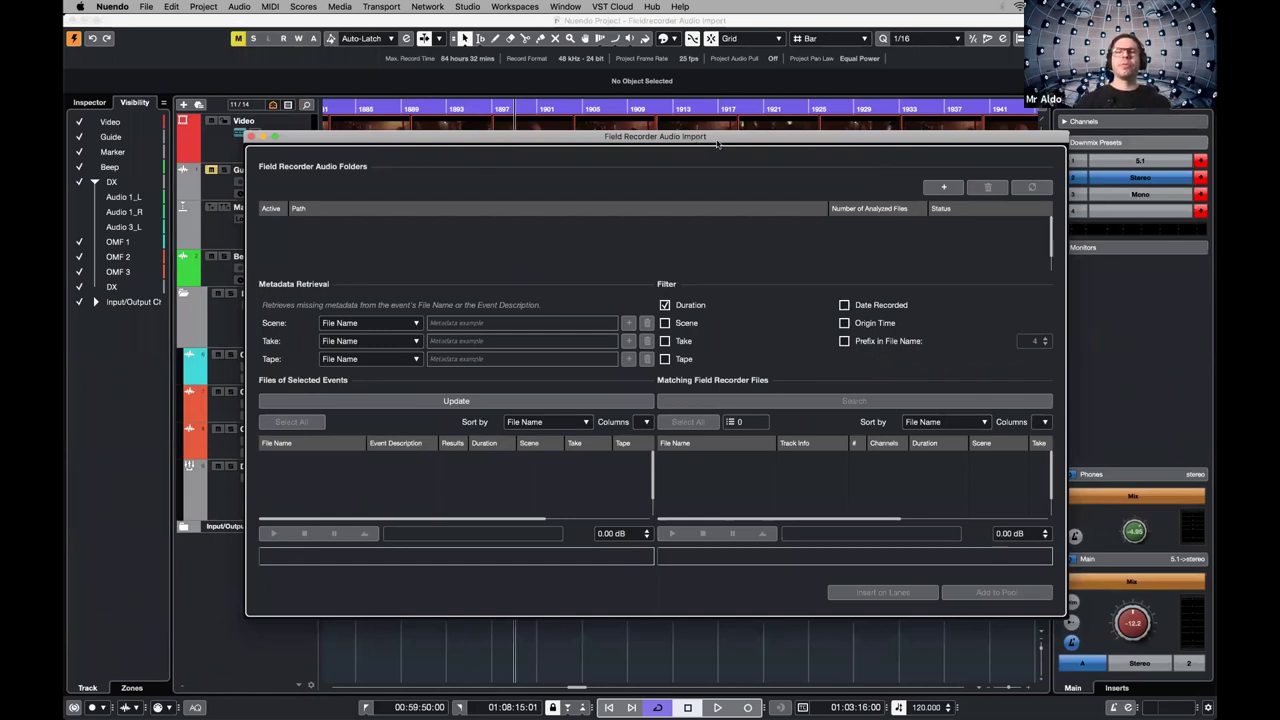
{"action": "left_click_drag", "start_coordinate": [716, 144], "coordinate": [1038, 92]}
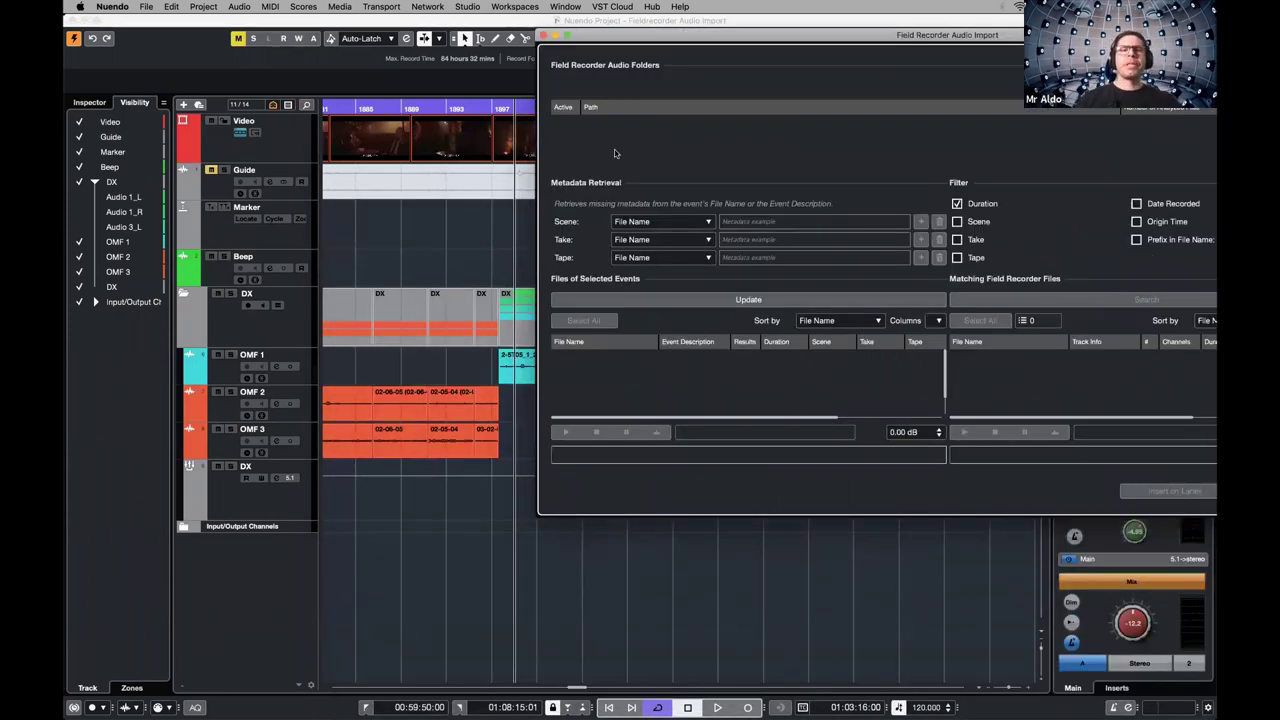
{"action": "left_click_drag", "start_coordinate": [610, 38], "coordinate": [730, 88]}
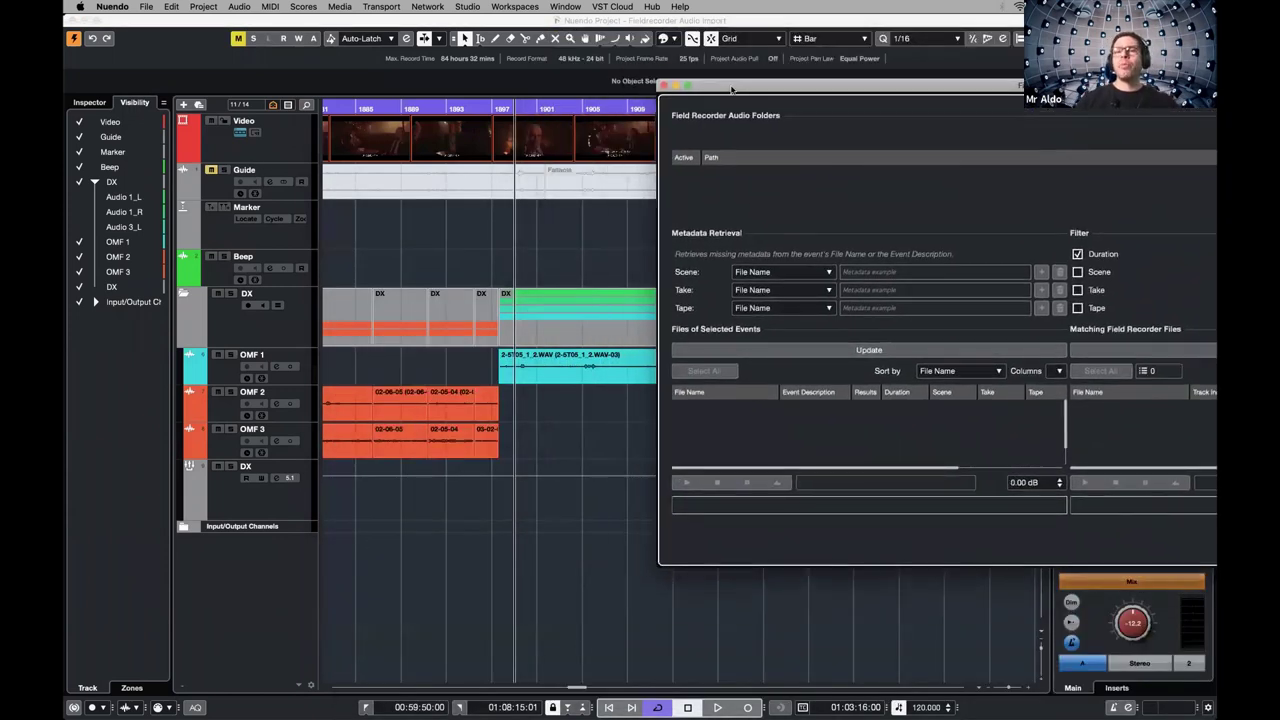
{"action": "key", "text": "super+w"}
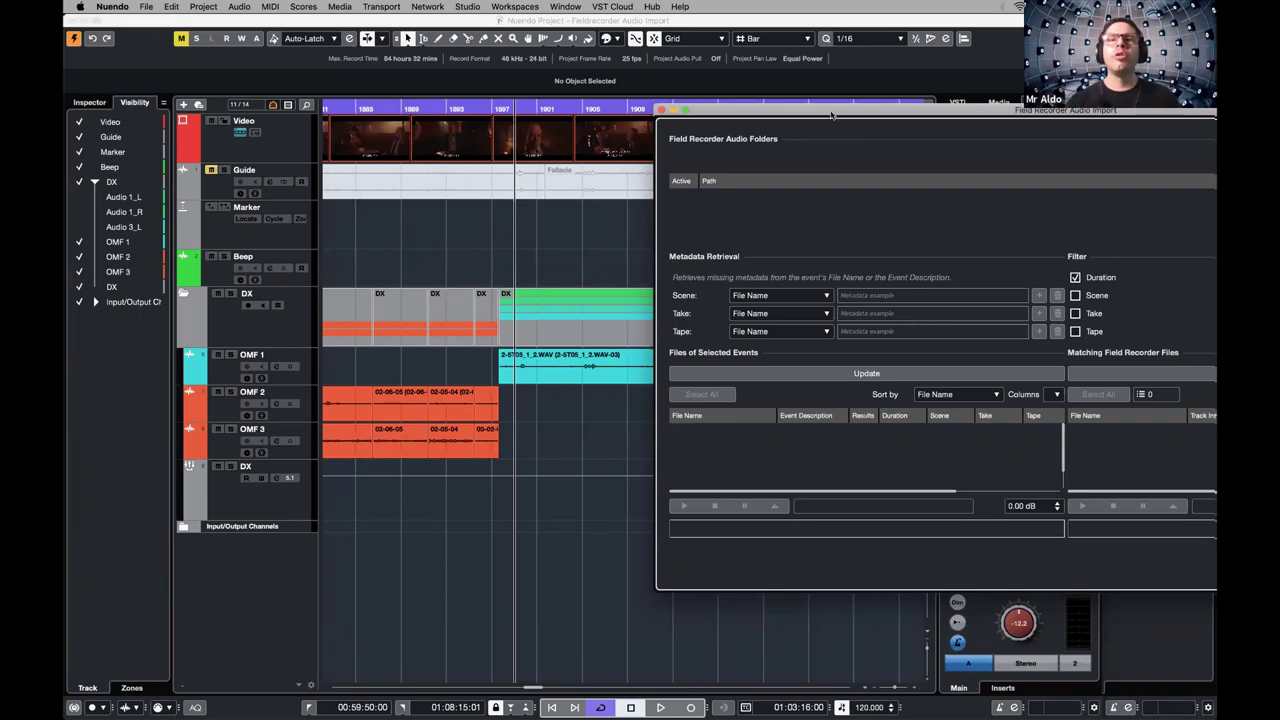
{"action": "mouse_move", "coordinate": [835, 113]}
{"action": "left_mouse_down"}
{"action": "mouse_move", "coordinate": [455, 125]}
{"action": "mouse_move", "coordinate": [586, 157]}
{"action": "mouse_move", "coordinate": [567, 161]}
{"action": "mouse_move", "coordinate": [685, 150]}
{"action": "mouse_move", "coordinate": [687, 131]}
{"action": "mouse_move", "coordinate": [826, 134]}
{"action": "left_mouse_up"}
Select the 2-5T05_1_2.WAV event on OMF 1 and update the import's list of selected event files
{"action": "left_click", "coordinate": [565, 356]}
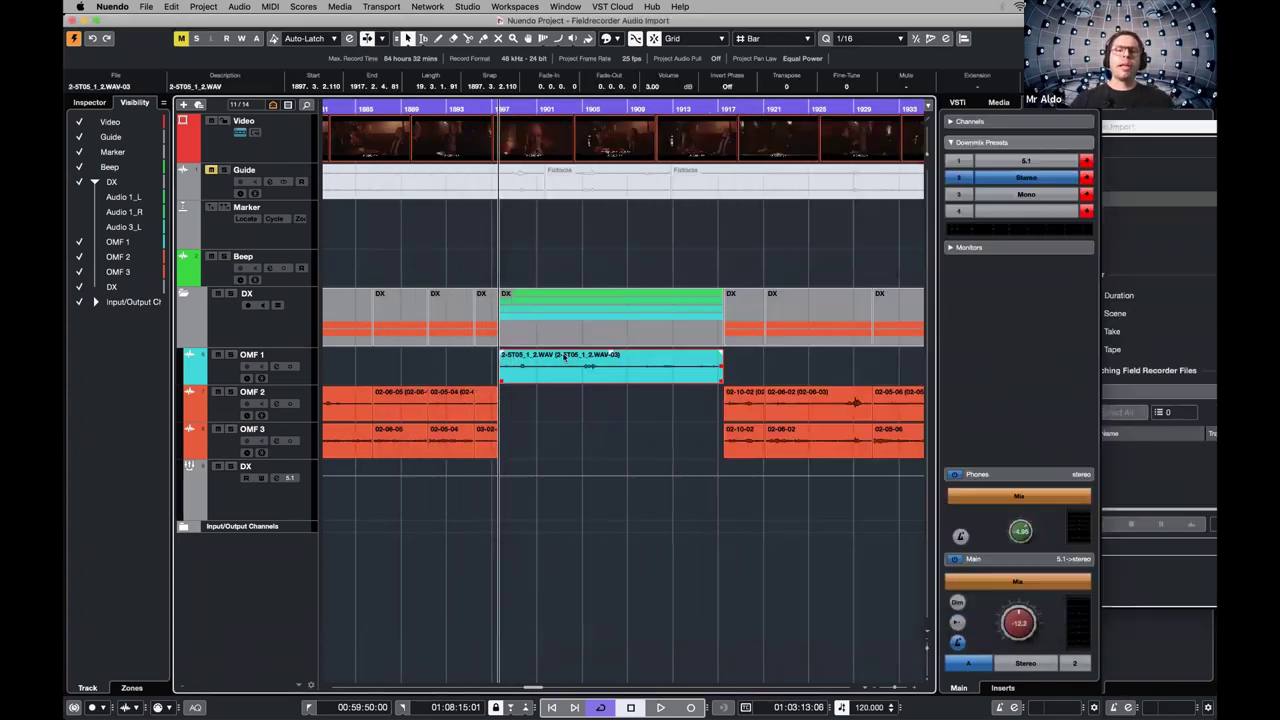
{"action": "left_click", "coordinate": [1150, 138]}
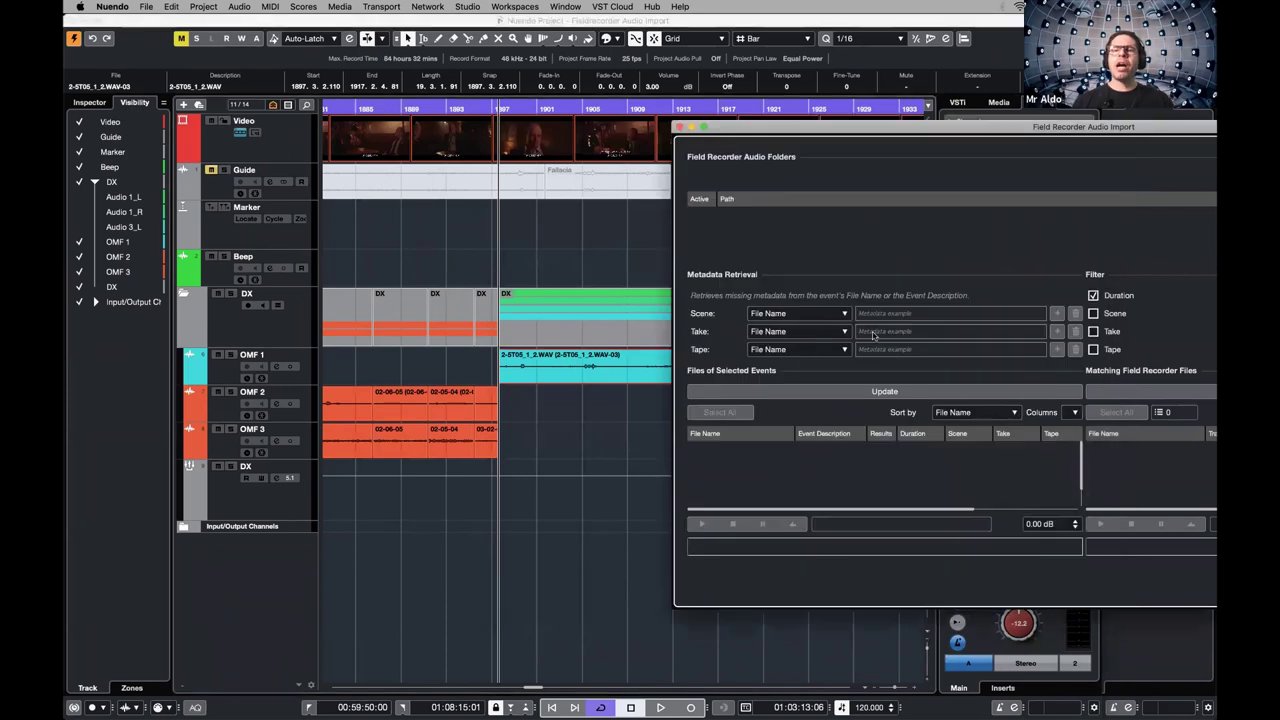
{"action": "left_click", "coordinate": [884, 392]}
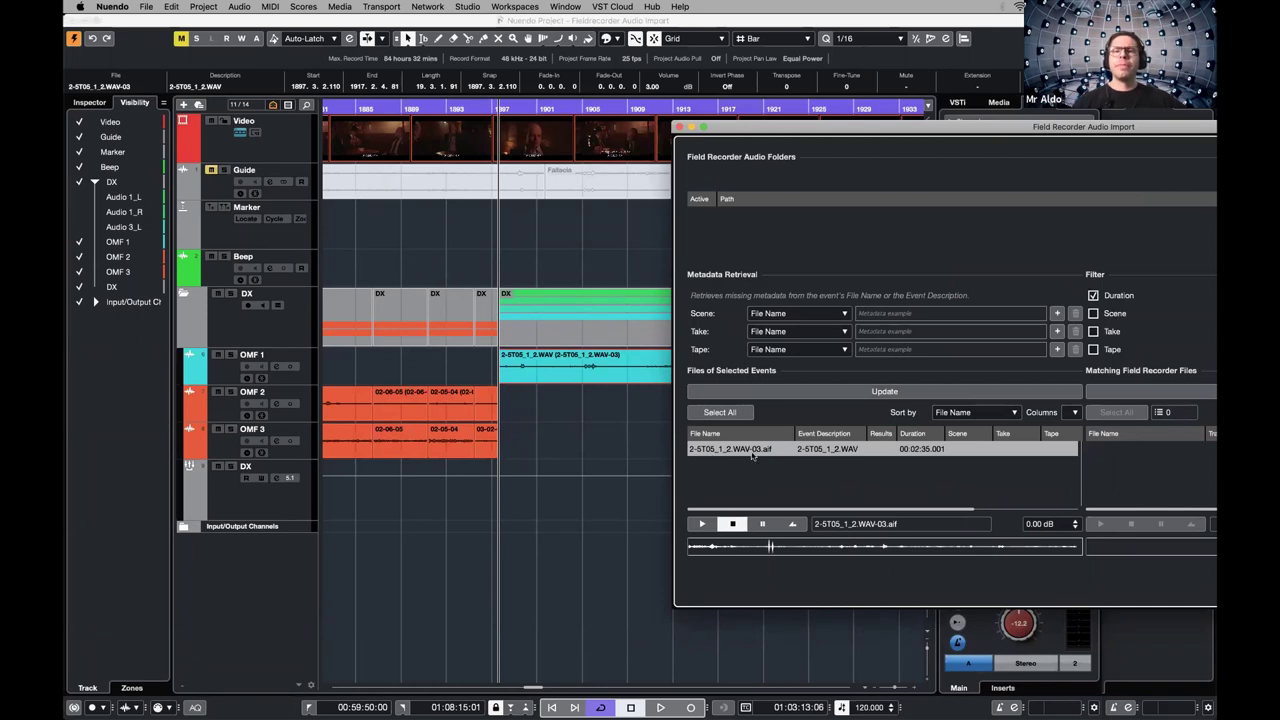
Add the Fieldrecorder Audio Import/Source/Fallacia NT folder from NUENDO 10 to the field recorder audio folders
{"action": "left_click_drag", "start_coordinate": [826, 132], "coordinate": [367, 147]}
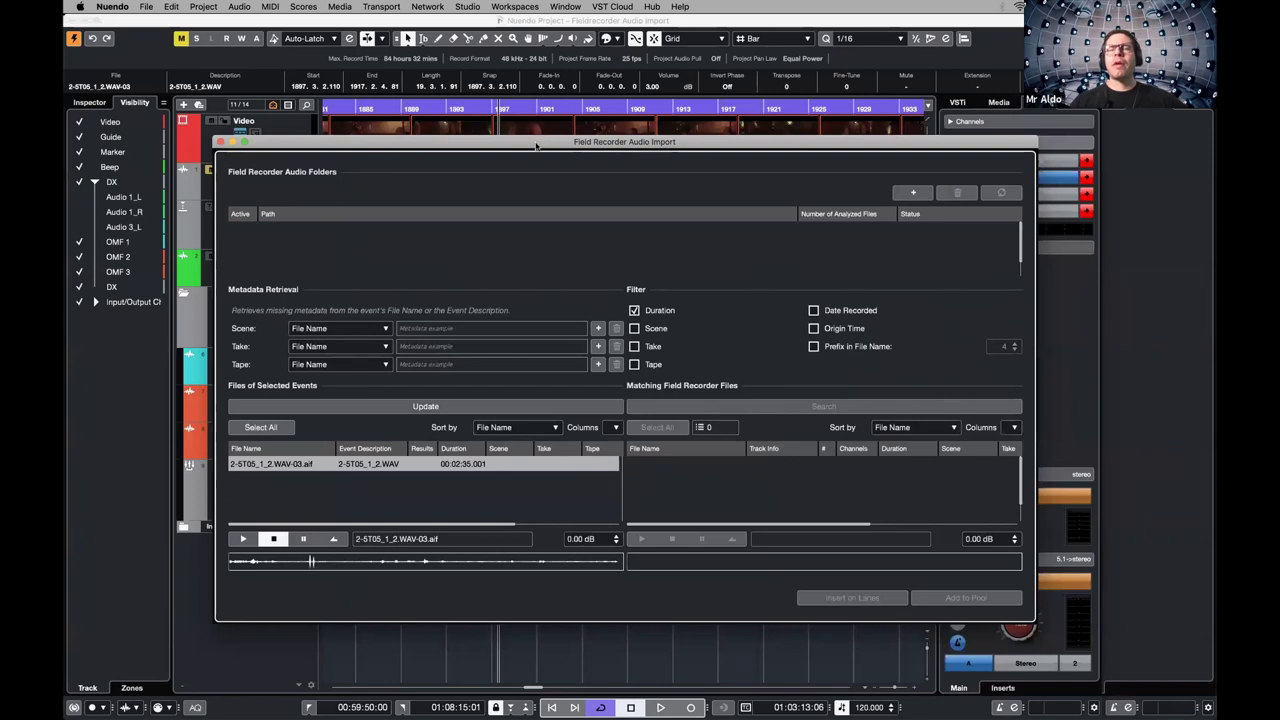
{"action": "left_click_drag", "start_coordinate": [536, 148], "coordinate": [499, 165]}
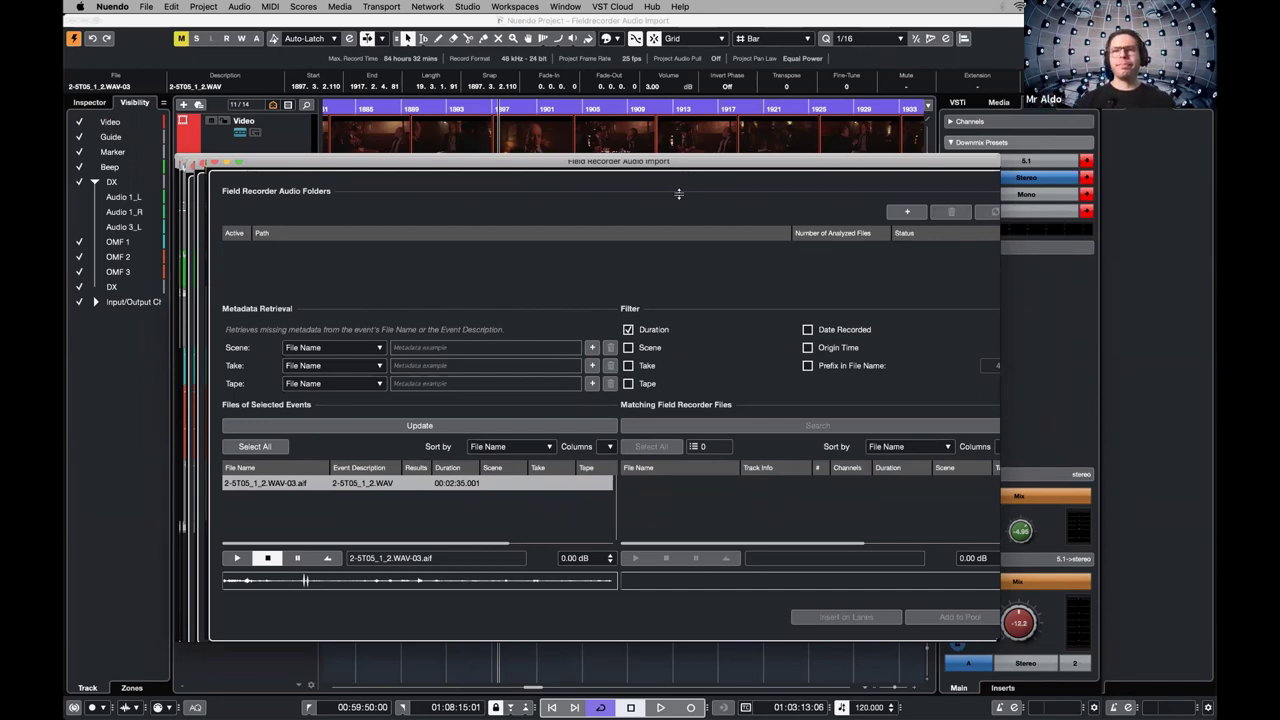
{"action": "left_click", "coordinate": [875, 212]}
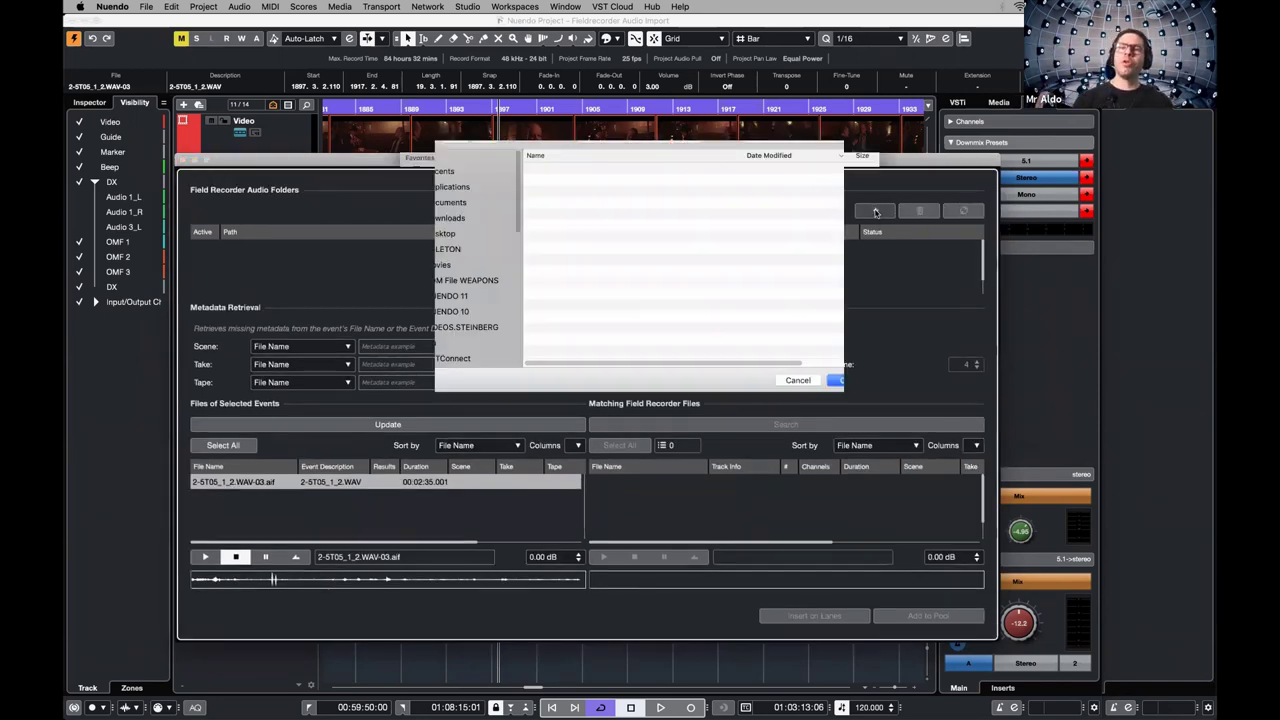
{"action": "left_click", "coordinate": [666, 140]}
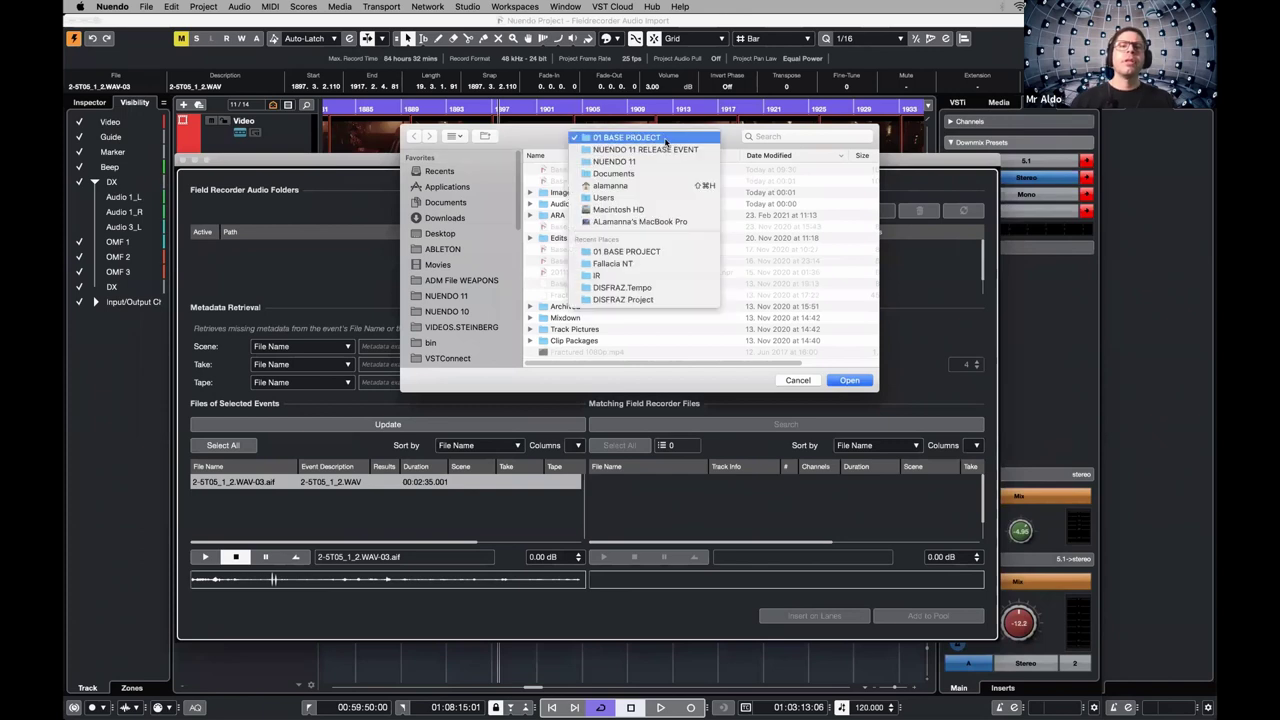
{"action": "left_click", "coordinate": [666, 140]}
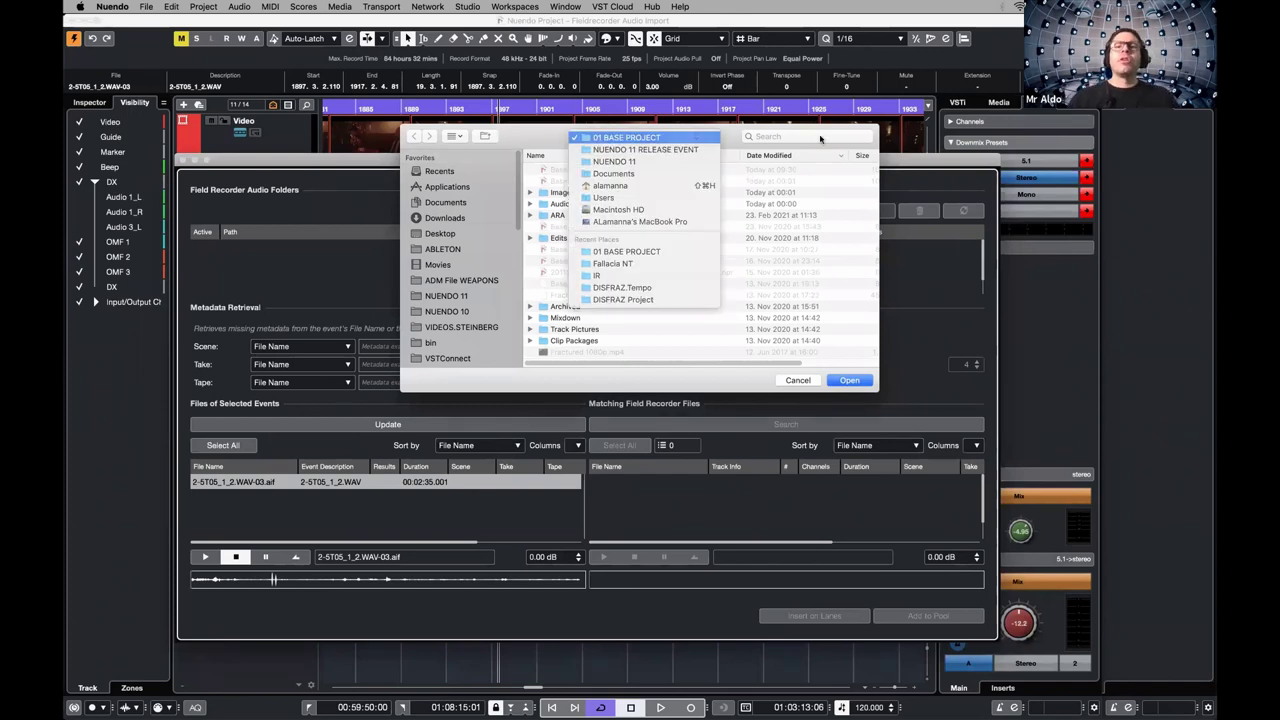
{"action": "left_click", "coordinate": [465, 312]}
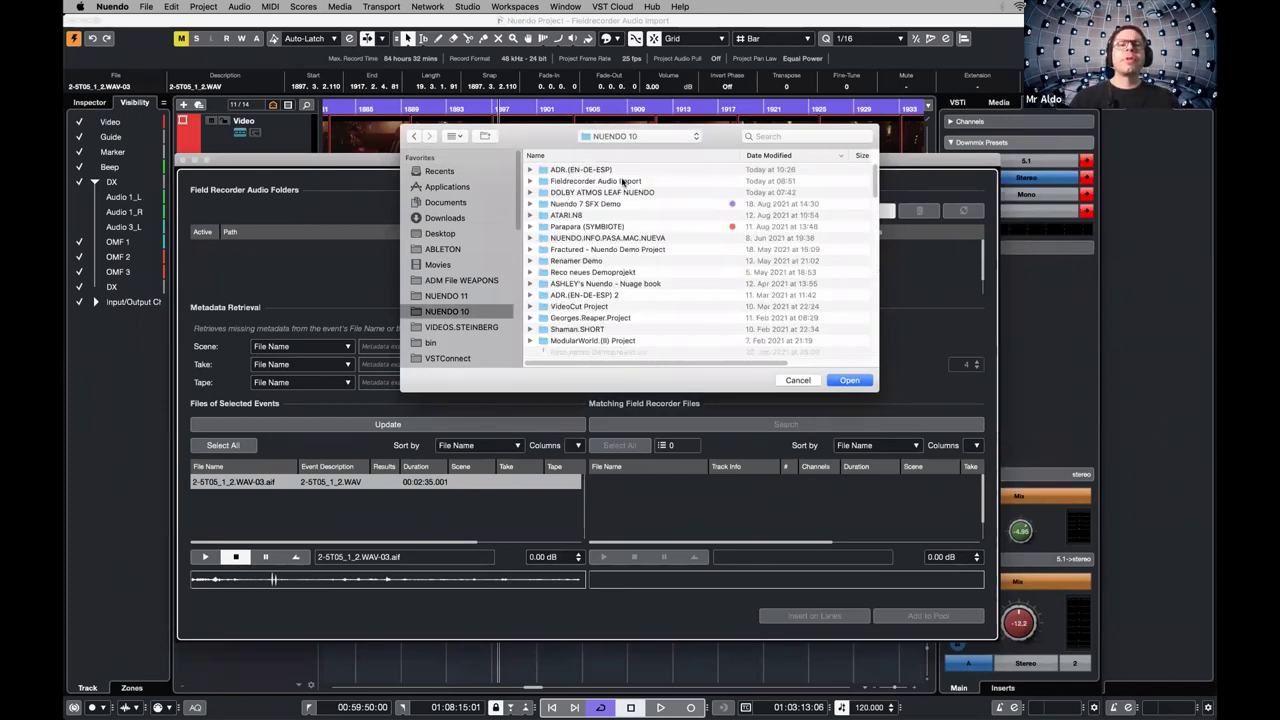
{"action": "double_click", "coordinate": [621, 181]}
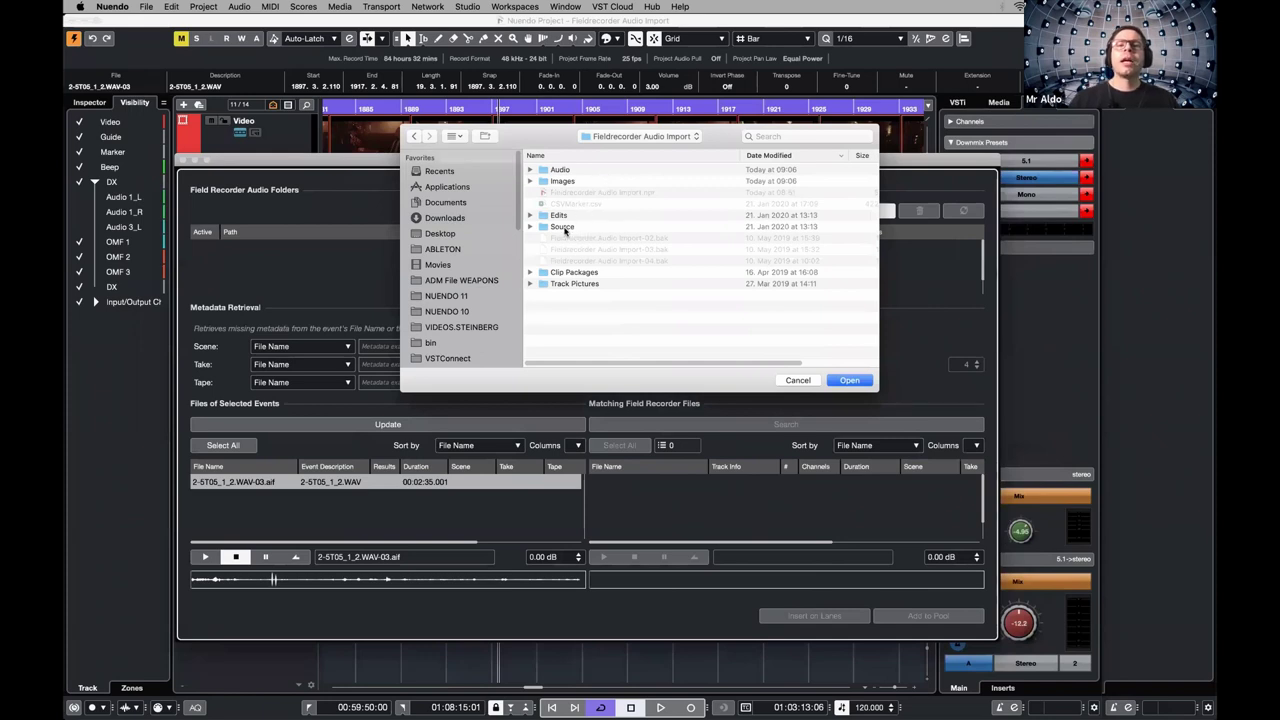
{"action": "left_click", "coordinate": [565, 227]}
{"action": "double_click", "coordinate": [565, 227]}
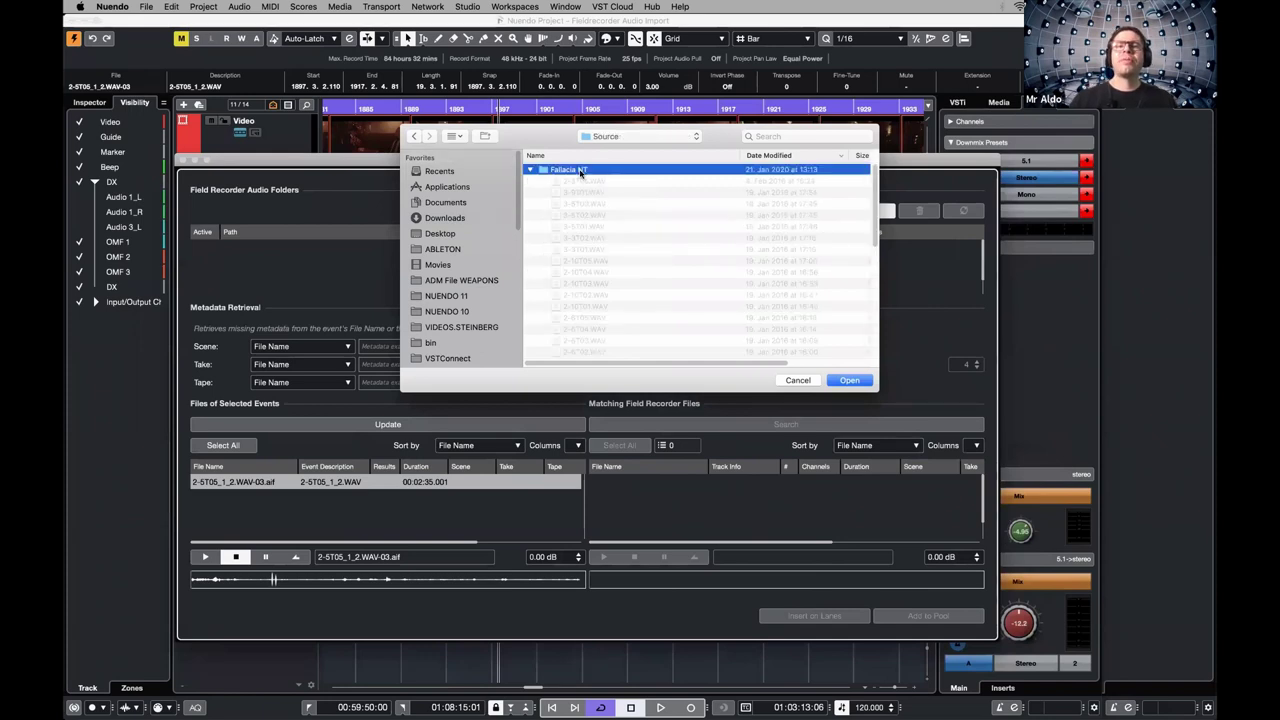
{"action": "double_click", "coordinate": [575, 171]}
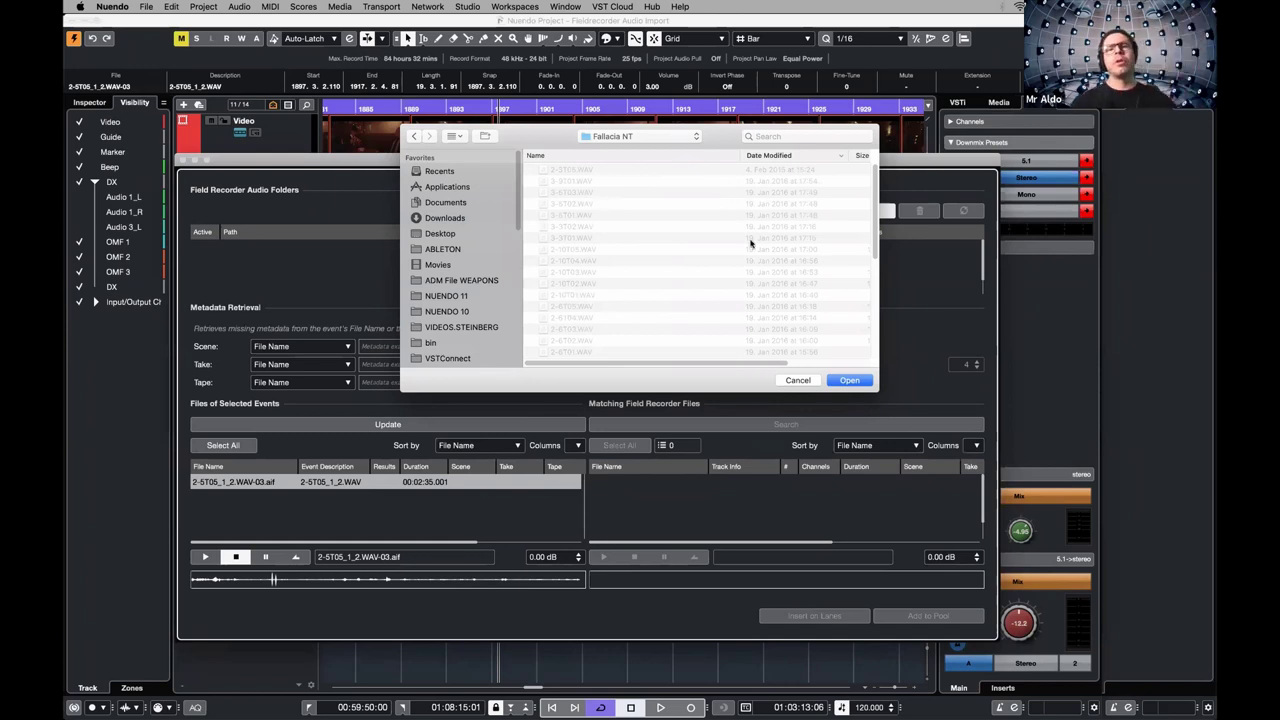
{"action": "left_click", "coordinate": [847, 381]}
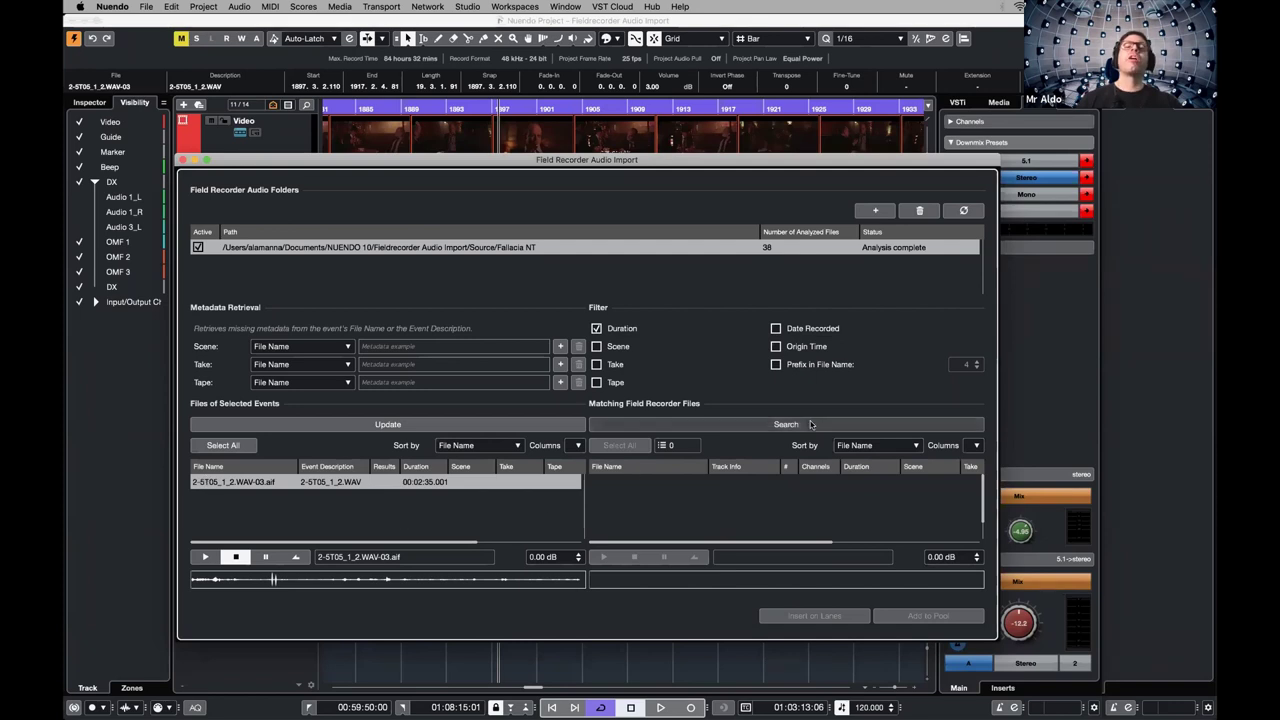
Search for field recorder files matching the selected event by duration and audition the MixR and BOOM channels of 2-5T05.WAV
{"action": "left_click", "coordinate": [634, 424]}
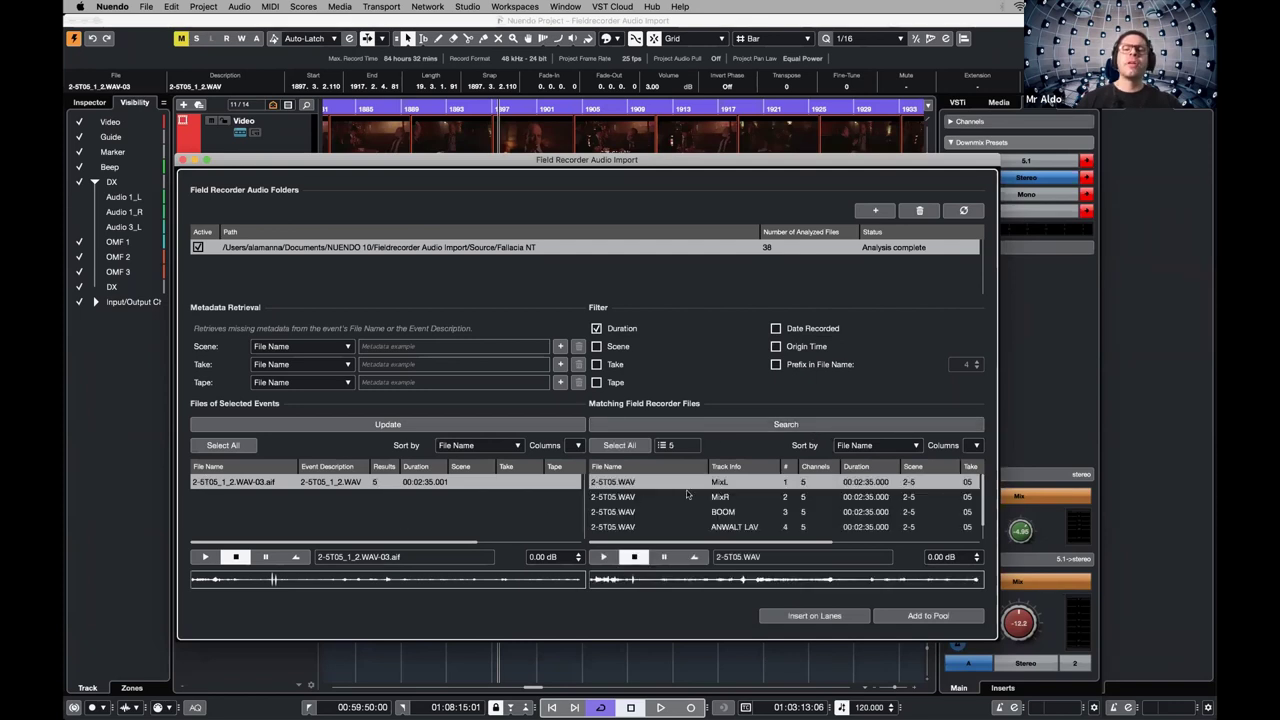
{"action": "left_click", "coordinate": [612, 498]}
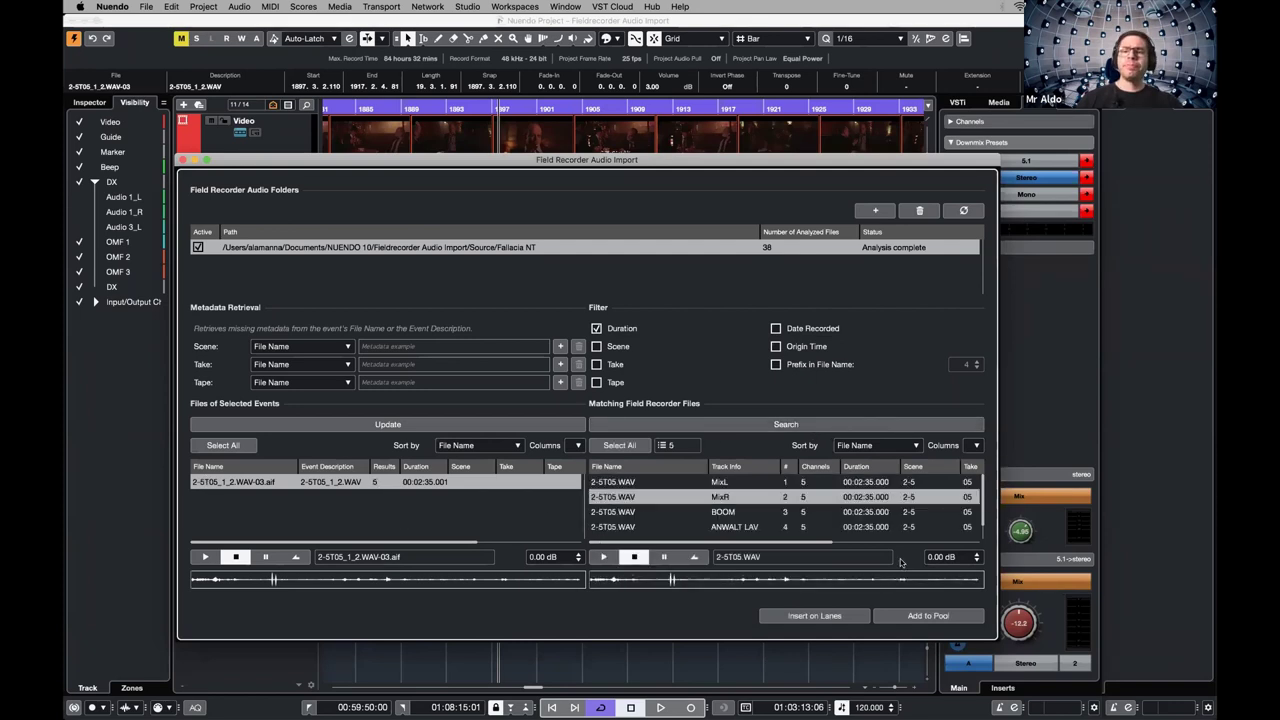
{"action": "left_click", "coordinate": [603, 557]}
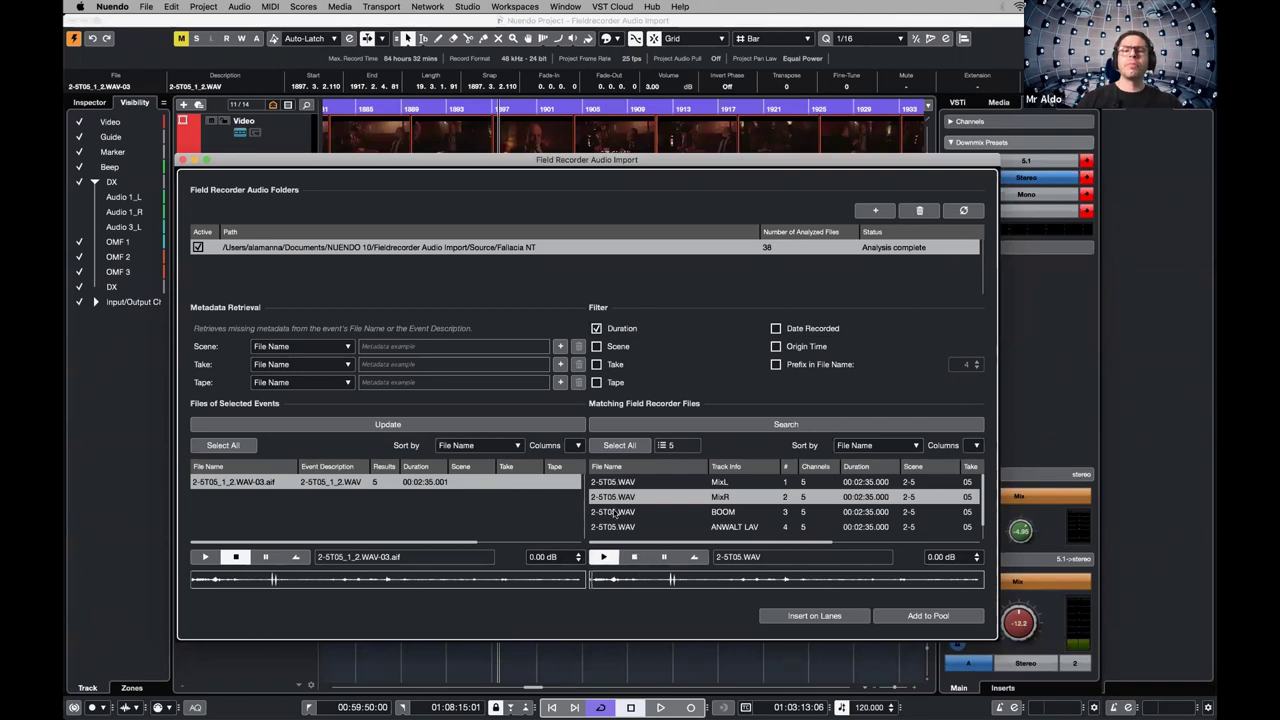
{"action": "left_click", "coordinate": [614, 512]}
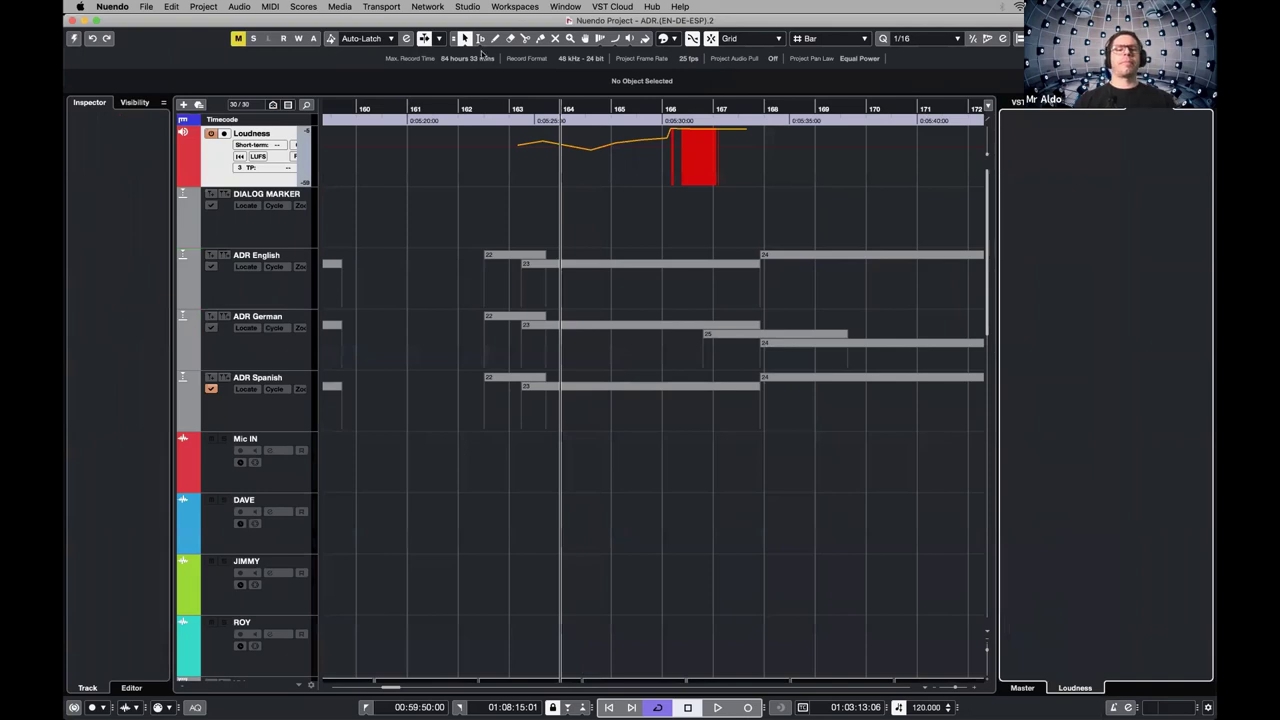
Close the ADR.(EN-DE-ESP).2 project without saving it and return to the Fieldrecorder Audio Import project
{"action": "key", "text": "space"}
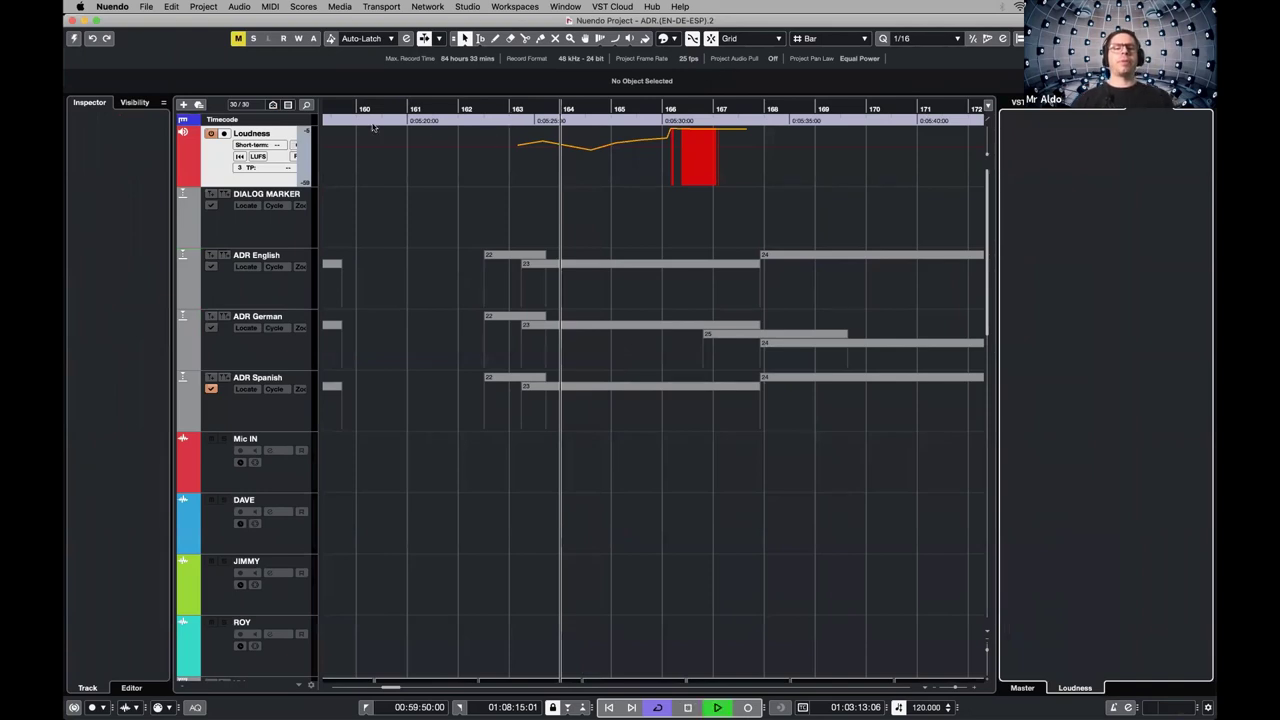
{"action": "left_click", "coordinate": [70, 19]}
{"action": "left_click", "coordinate": [596, 245]}
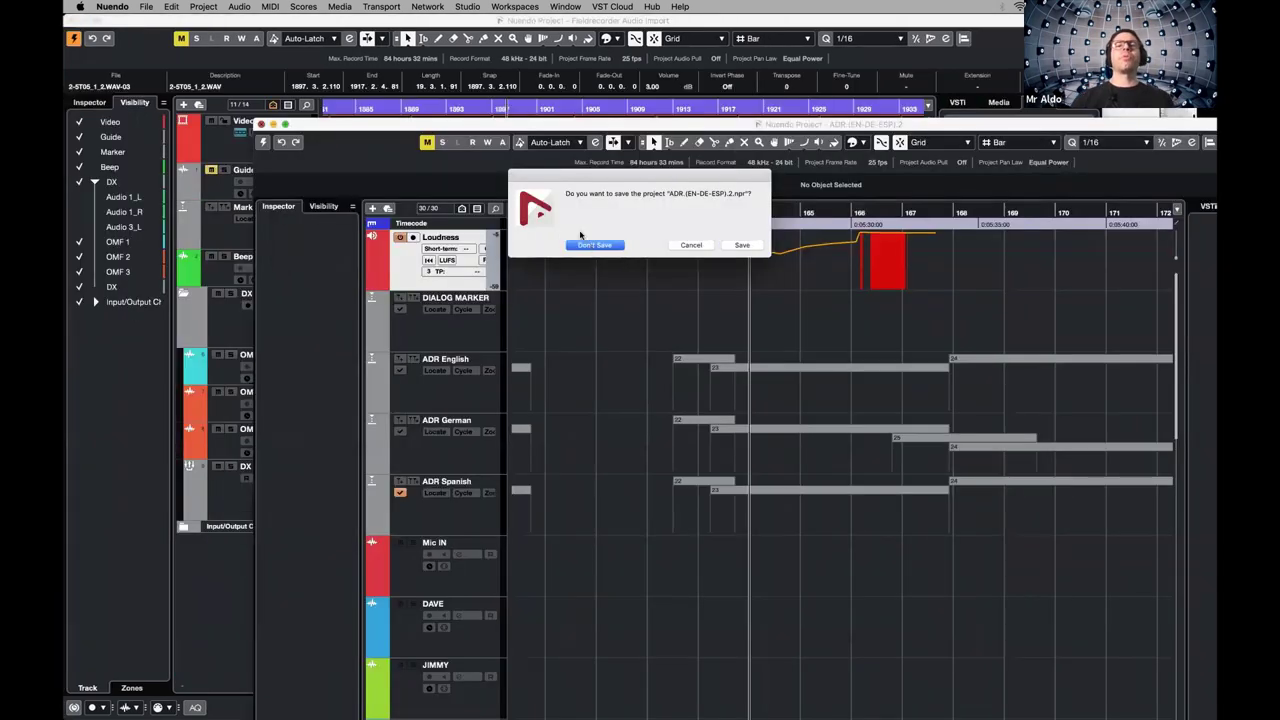
{"action": "key", "text": "Return"}
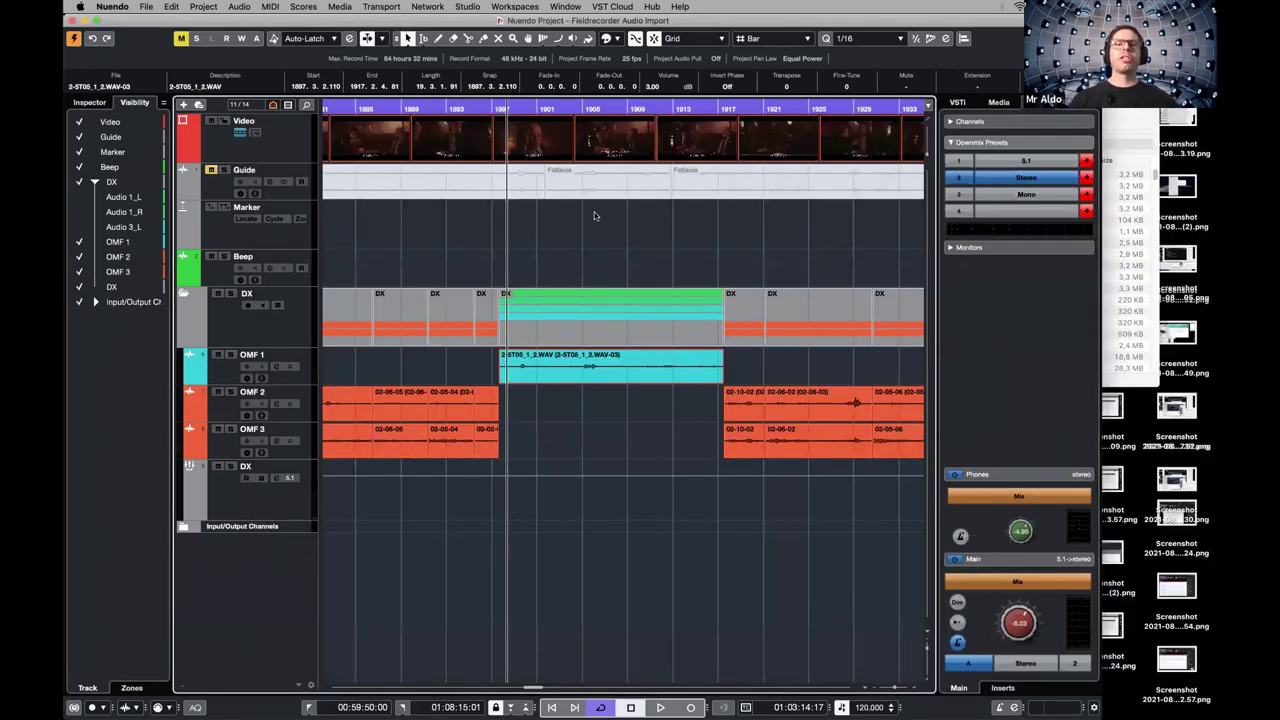
Clear the event selection and reopen Field Recorder Audio Import
{"action": "left_click", "coordinate": [557, 240]}
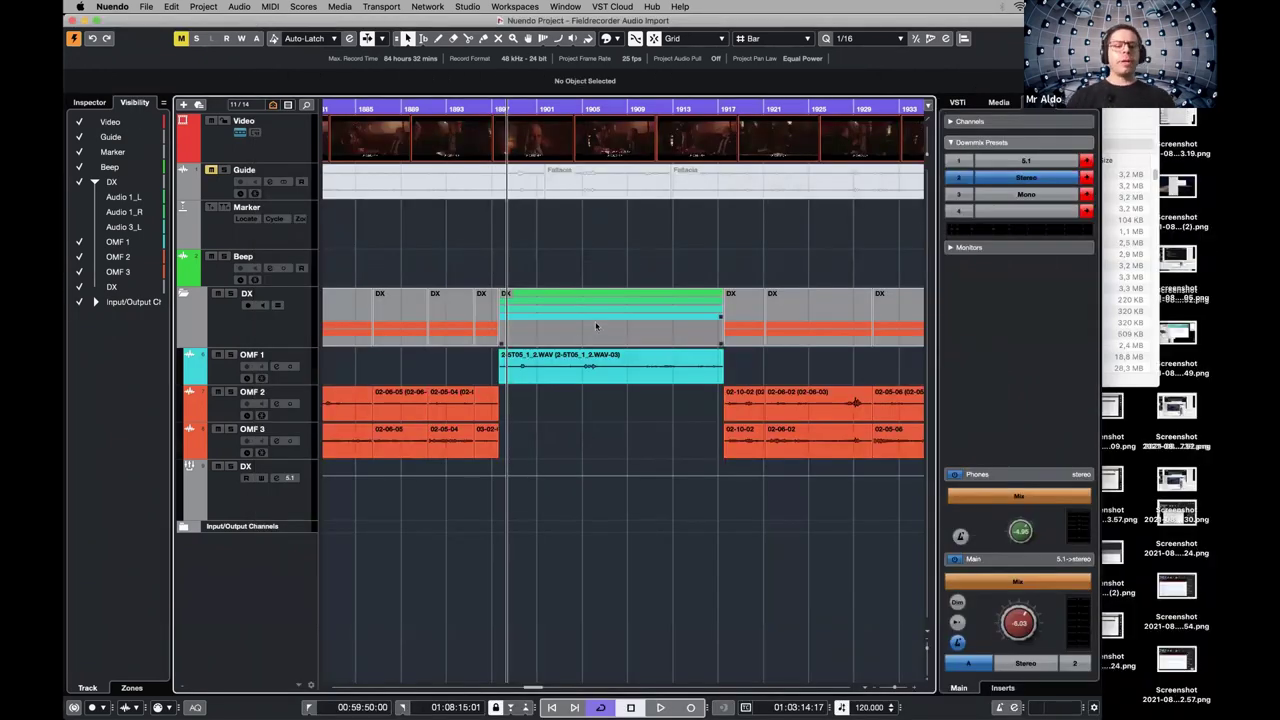
{"action": "left_click", "coordinate": [199, 7]}
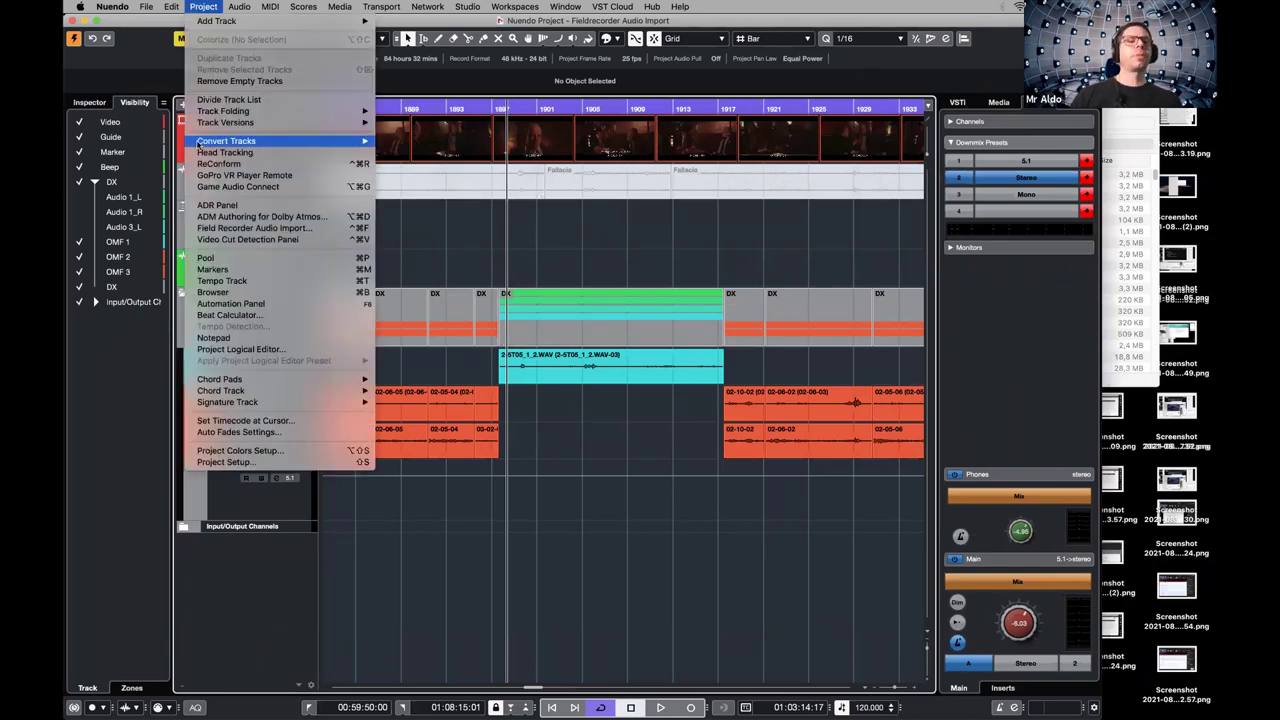
{"action": "left_click", "coordinate": [241, 229]}
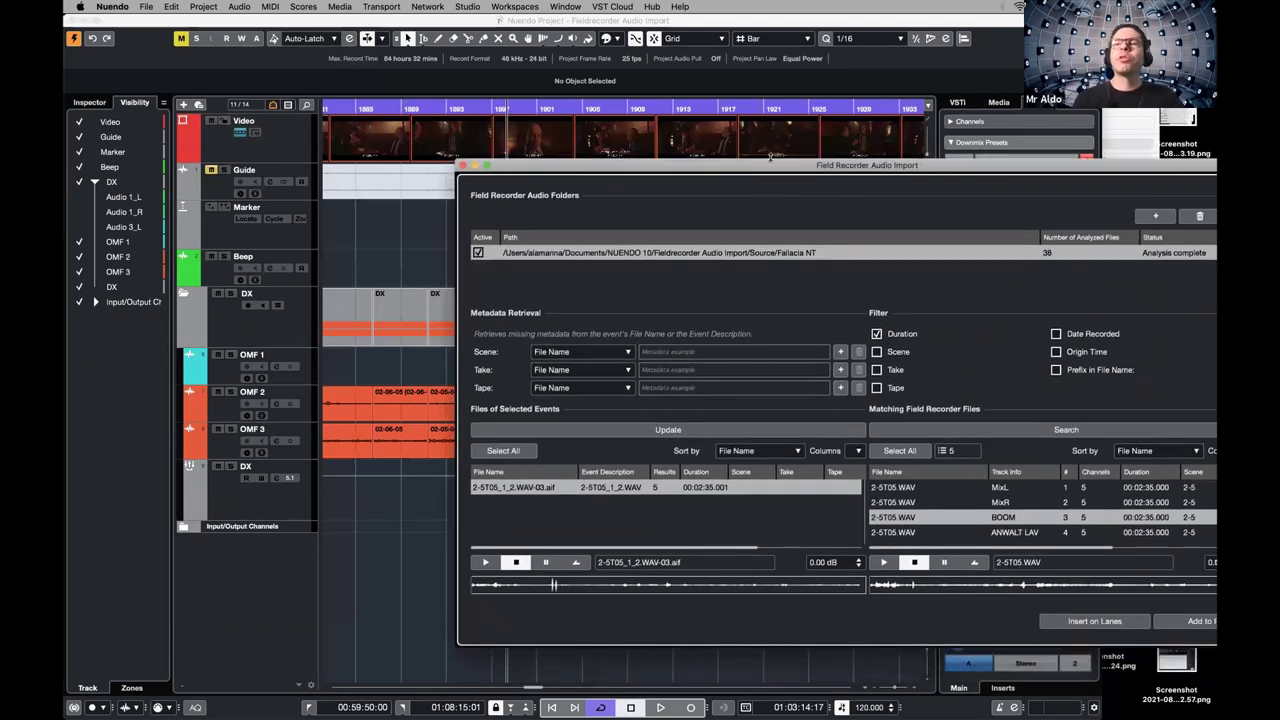
Audition the MixR, BOOM, ANWALT LAV and MixL channels of 2-5T05.WAV and stop the preview
{"action": "left_click", "coordinate": [897, 502]}
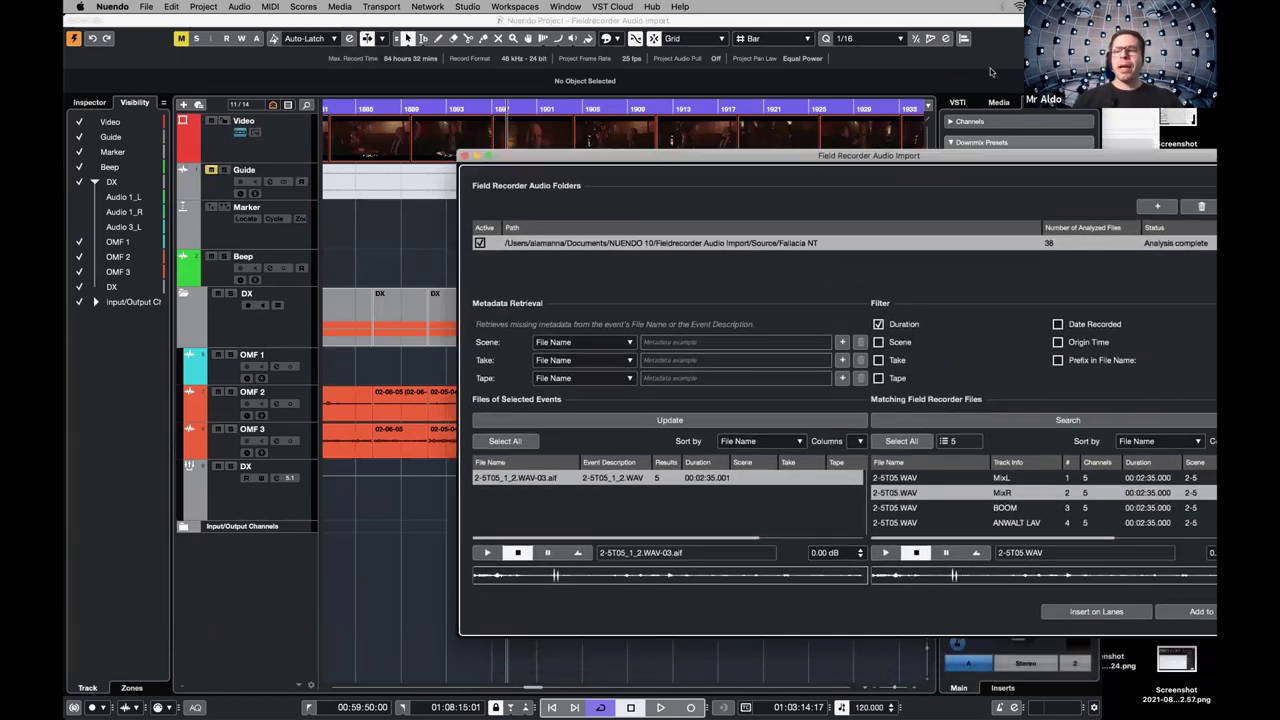
{"action": "left_click", "coordinate": [908, 420]}
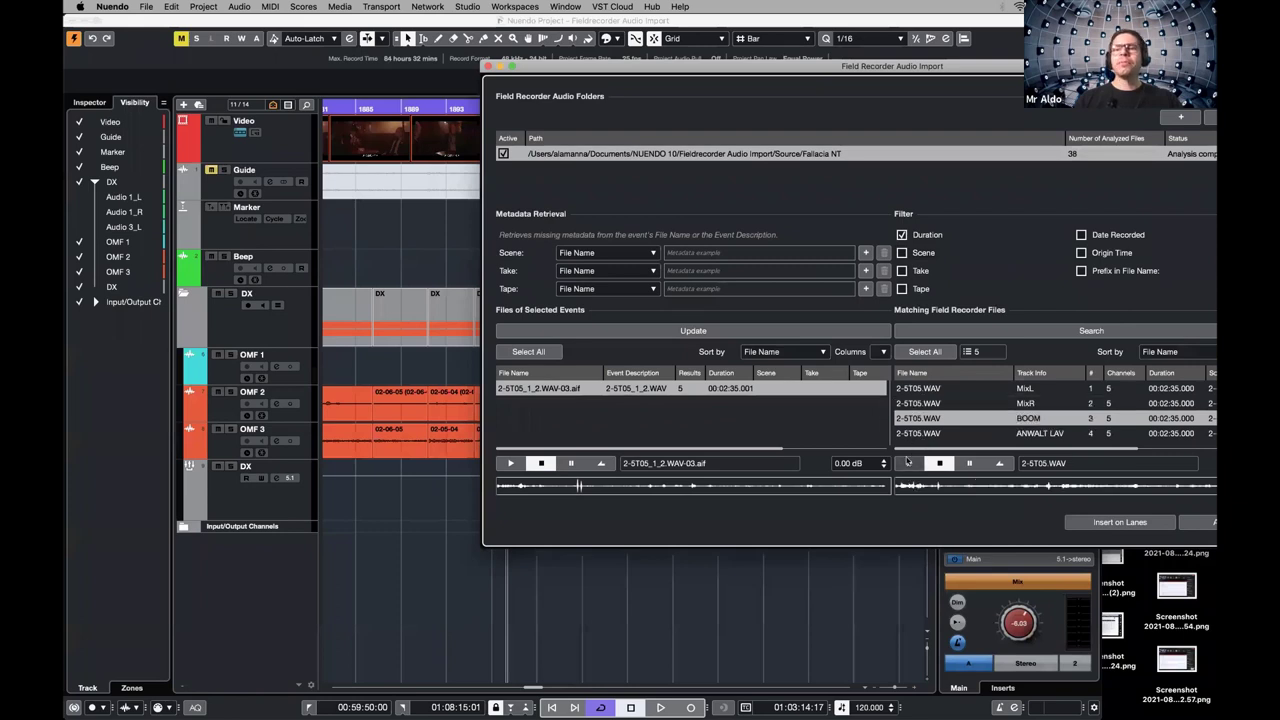
{"action": "left_click", "coordinate": [910, 434]}
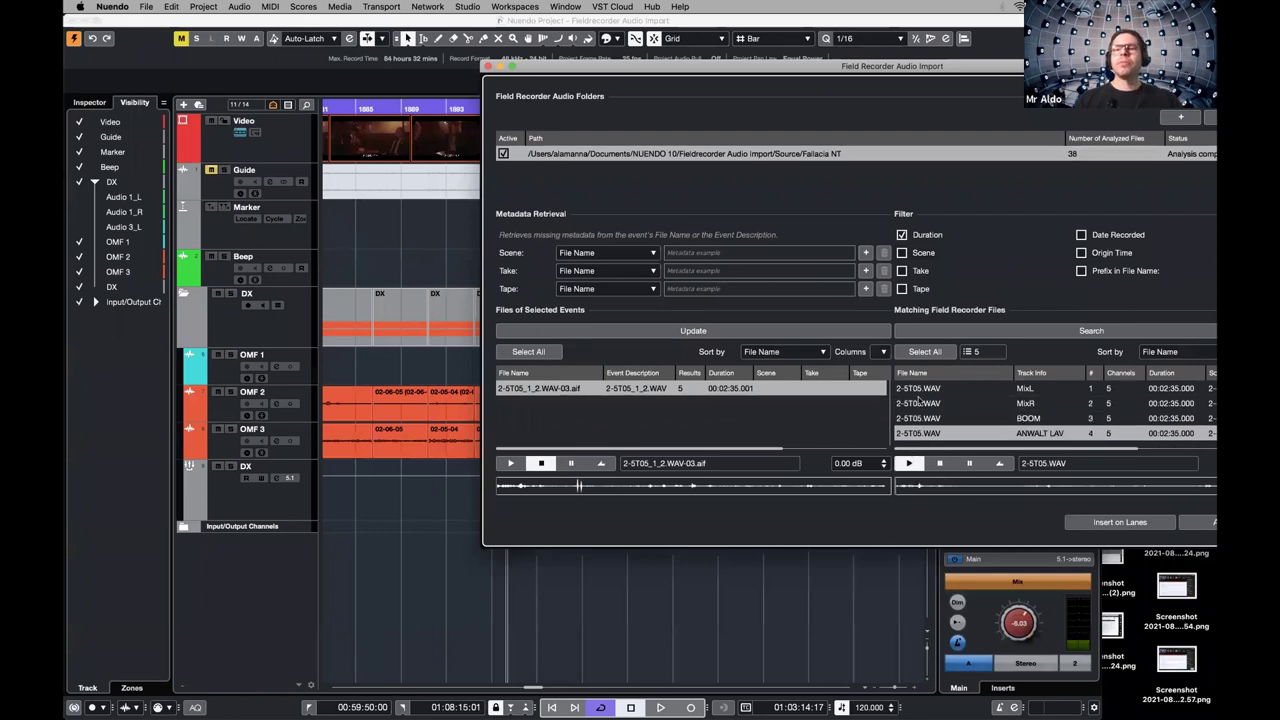
{"action": "left_click", "coordinate": [918, 392]}
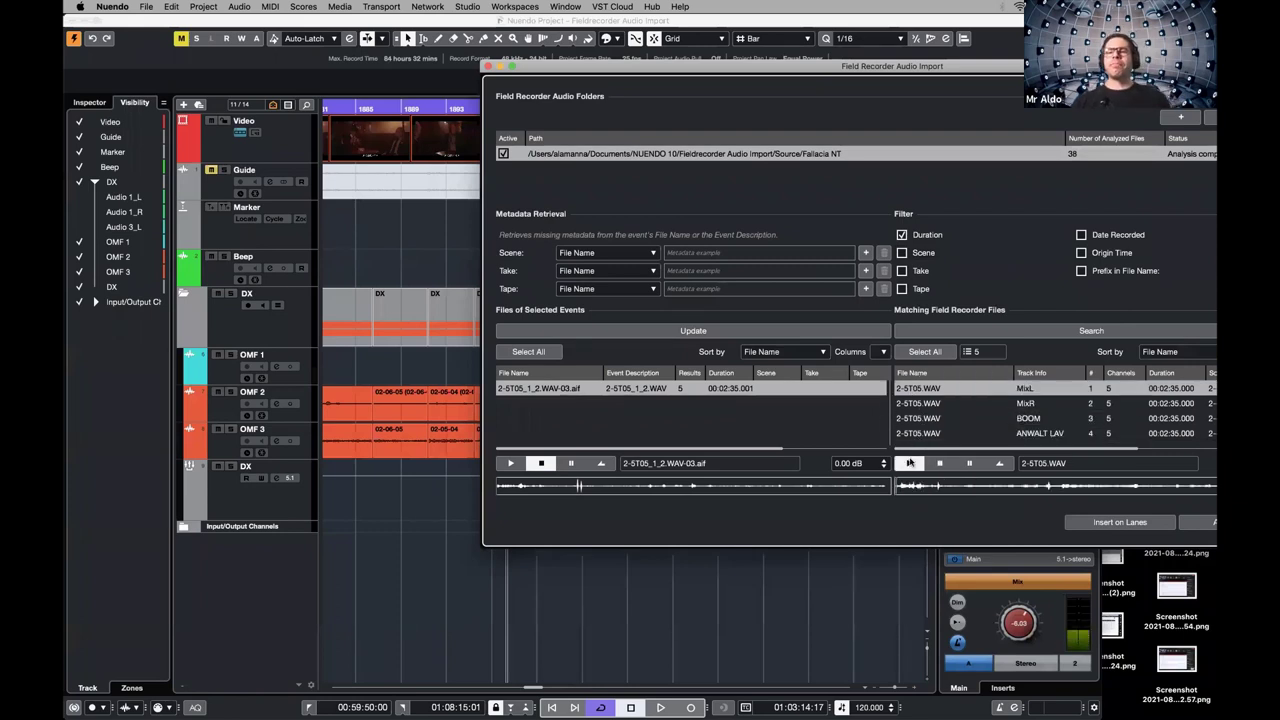
{"action": "left_click", "coordinate": [938, 465]}
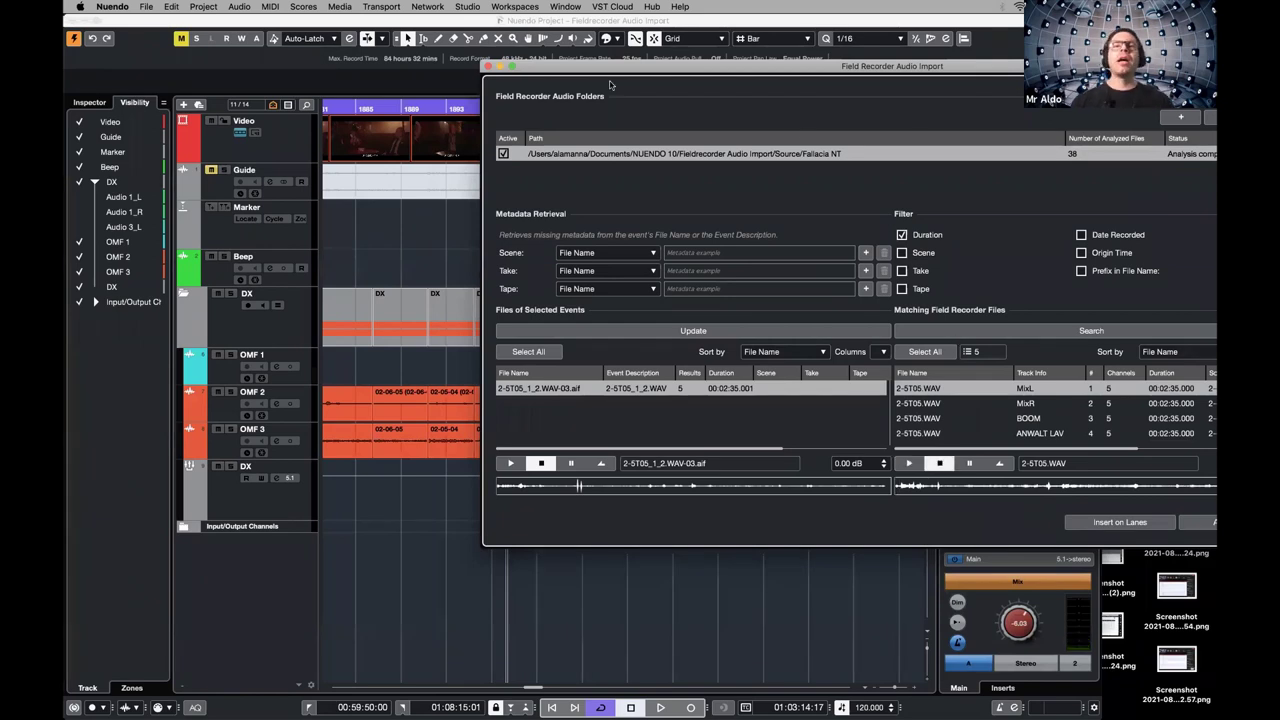
Insert the BOOM channel of 2-5T05.WAV on a lane of the OMF 1 track
{"action": "left_click_drag", "start_coordinate": [634, 72], "coordinate": [501, 80]}
{"action": "left_click", "coordinate": [905, 425]}
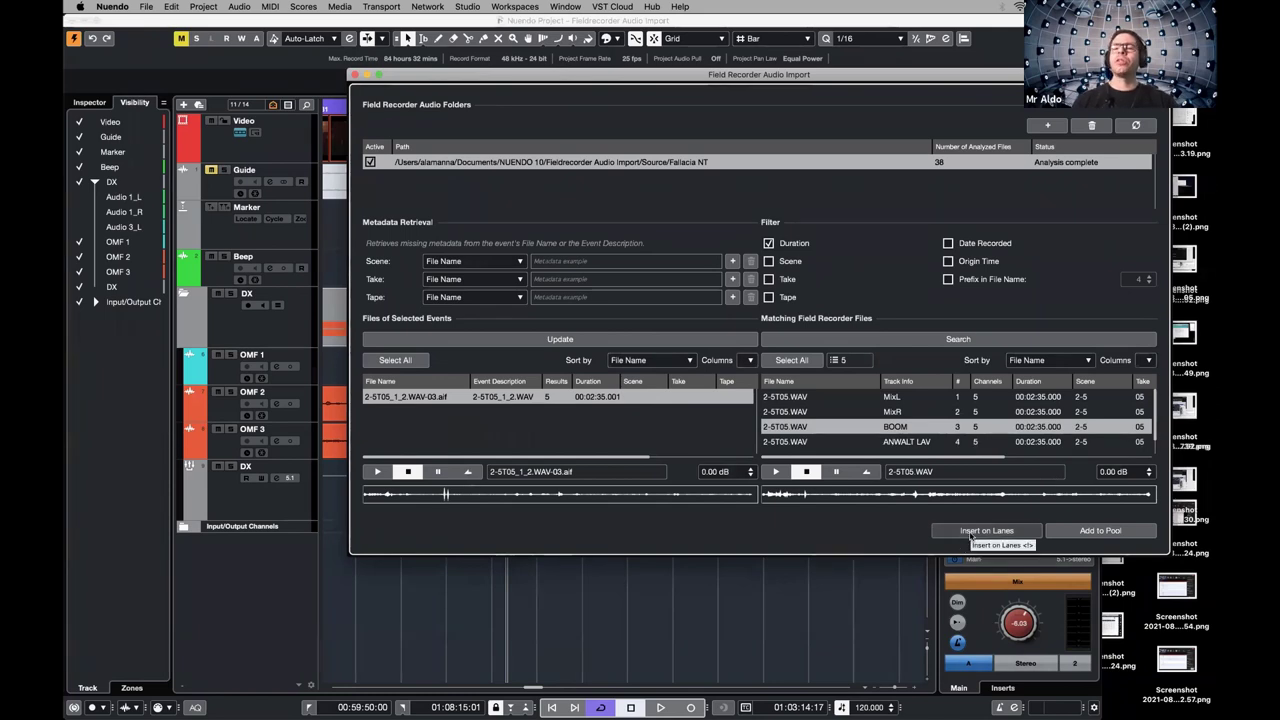
{"action": "left_click", "coordinate": [970, 532]}
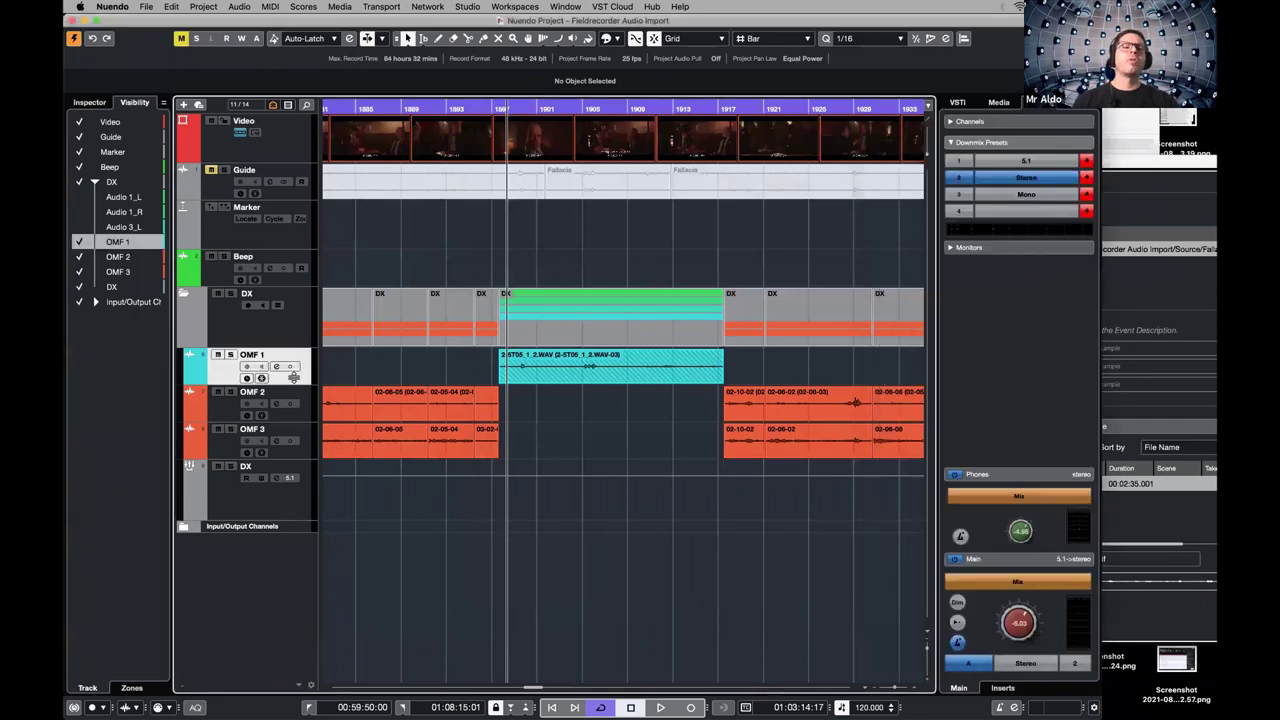
Widen the track list to show the OMF 1 lanes and trim the Lane 1 event's start to bar 1902, exposing the BOOM take before it
{"action": "left_click", "coordinate": [296, 380]}
{"action": "left_click_drag", "start_coordinate": [313, 383], "coordinate": [380, 383]}
{"action": "left_click", "coordinate": [338, 366]}
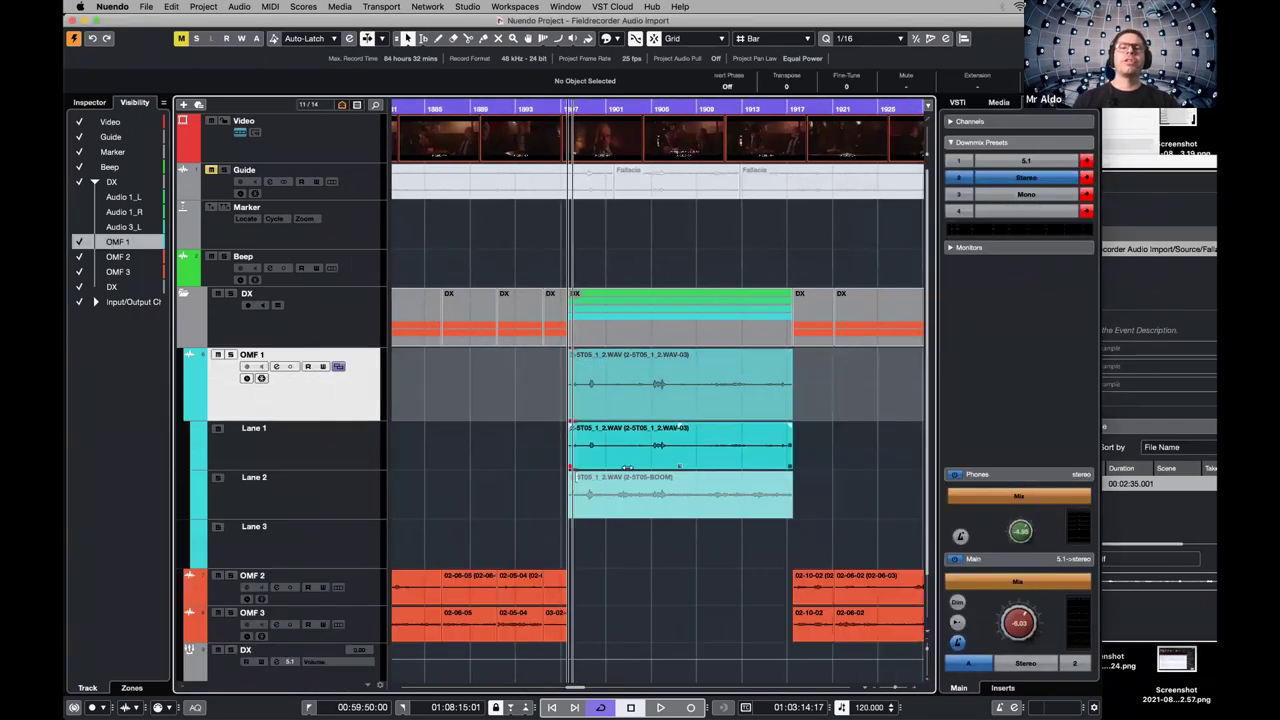
{"action": "left_click_drag", "start_coordinate": [570, 445], "coordinate": [628, 445]}
{"action": "left_click_drag", "start_coordinate": [560, 467], "coordinate": [614, 470]}
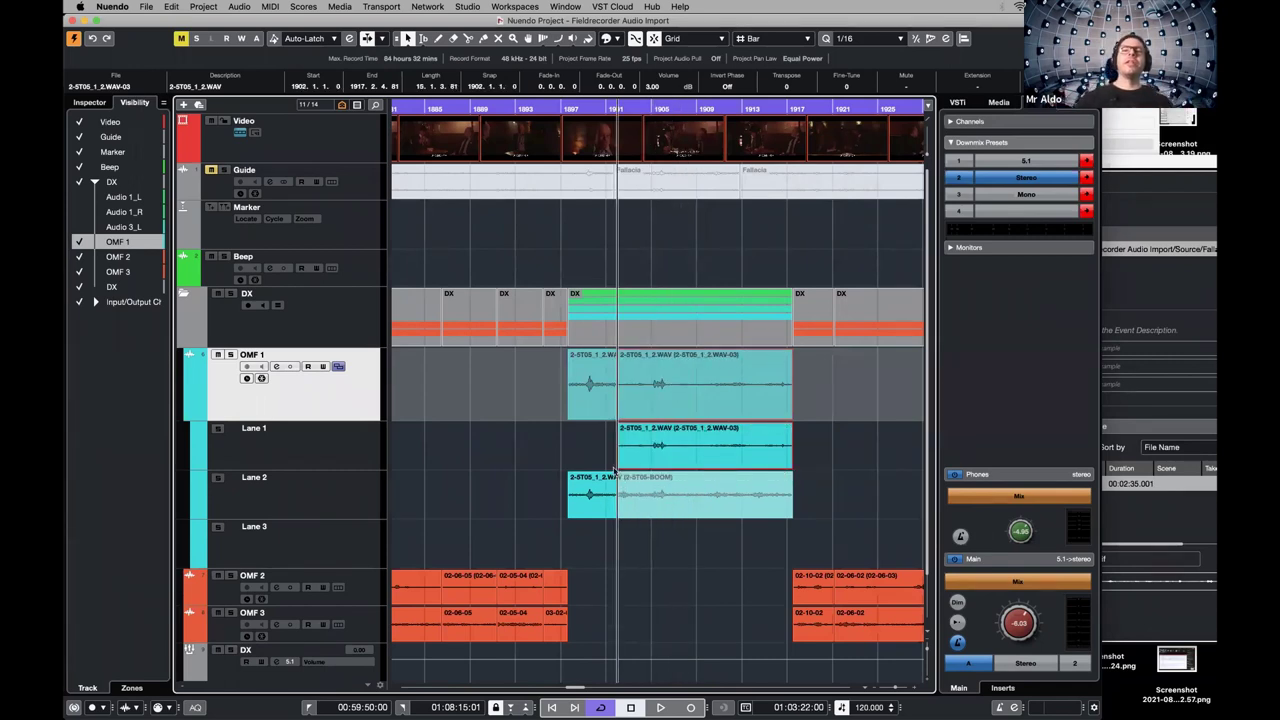
Reopen Field Recorder Audio Import and examine the track names of the matching 2-5T05.WAV channels
{"action": "key", "text": "alt+f"}
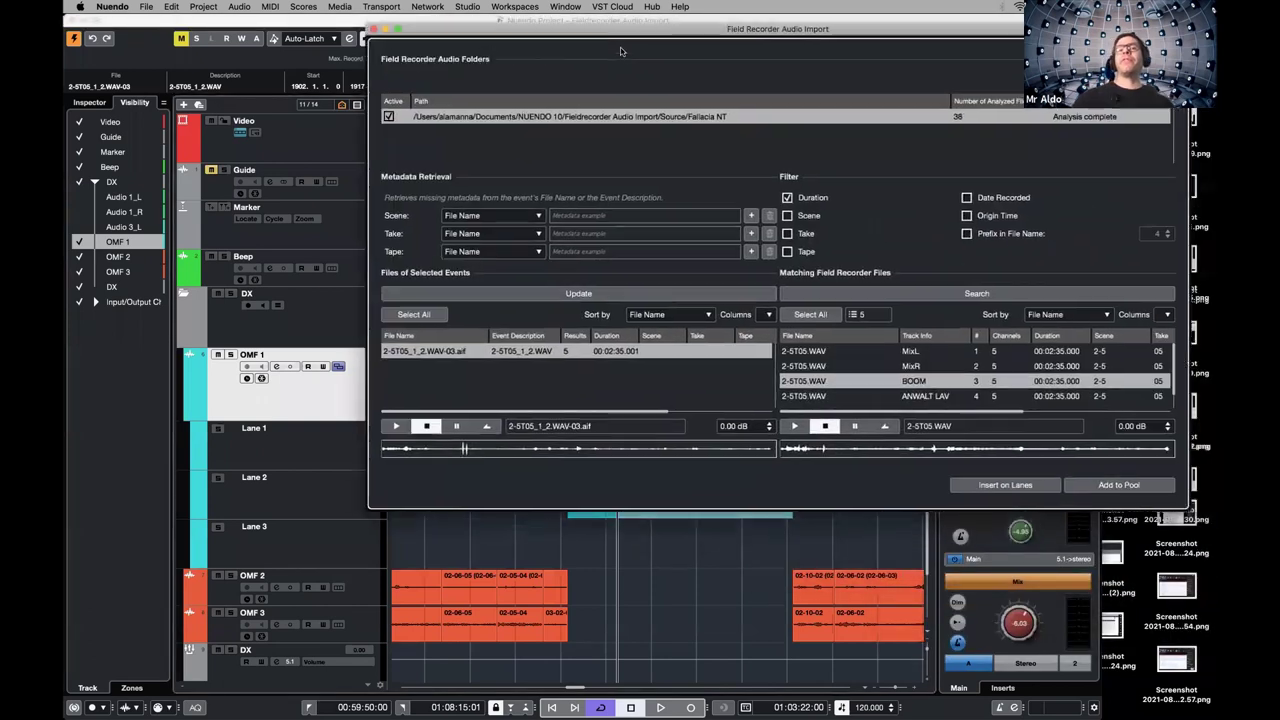
{"action": "left_click_drag", "start_coordinate": [638, 28], "coordinate": [694, 88]}
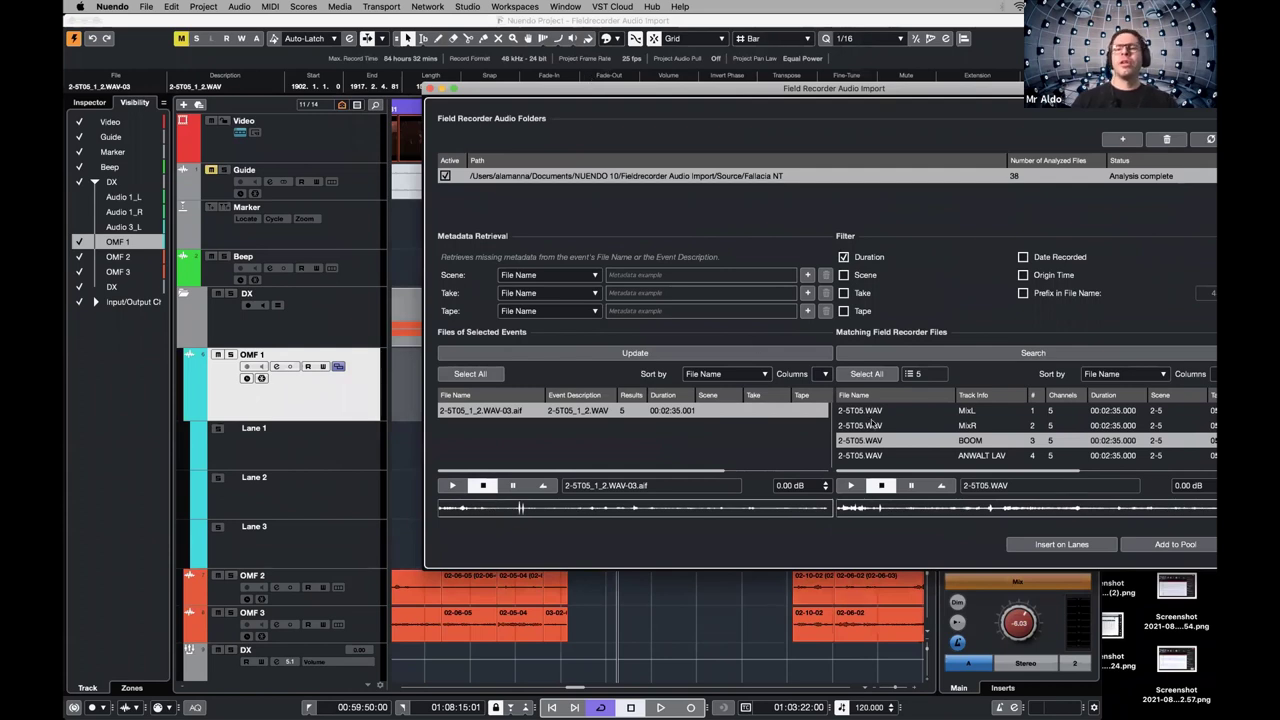
{"action": "scroll", "coordinate": [875, 428], "scroll_direction": "down", "scroll_amount": 1}
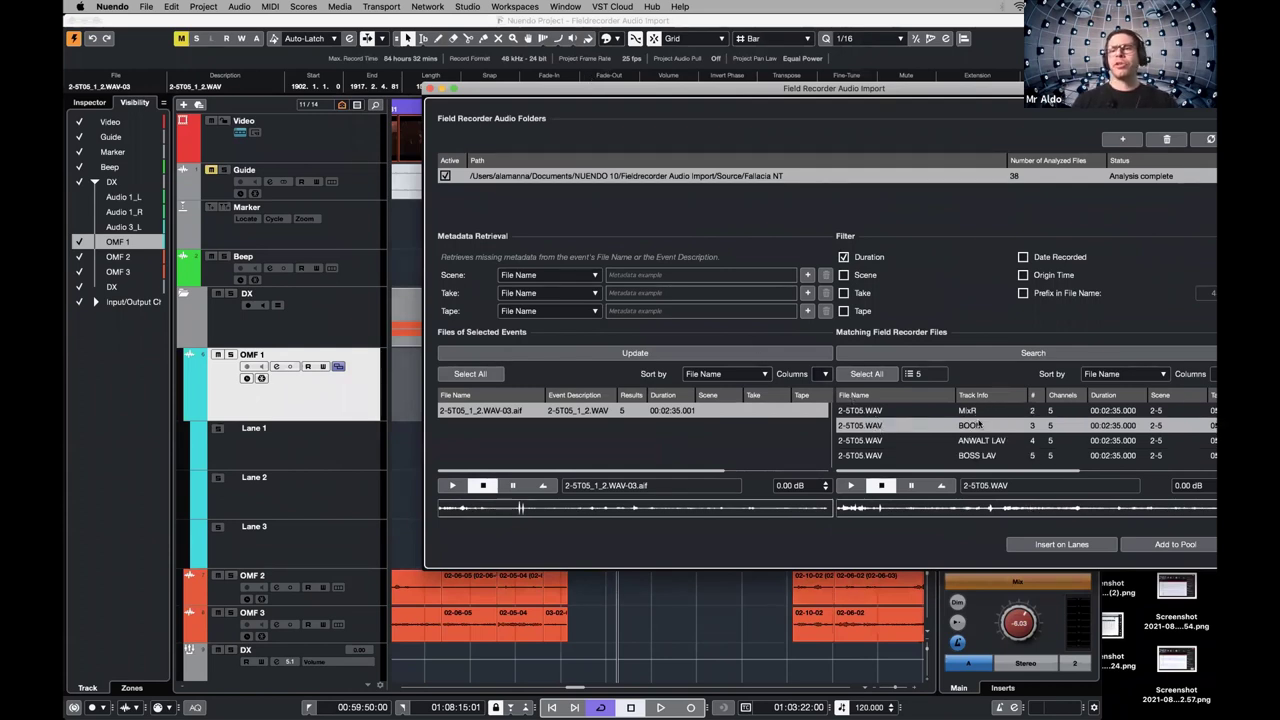
{"action": "scroll", "coordinate": [976, 420], "scroll_direction": "up", "scroll_amount": 1}
{"action": "scroll", "coordinate": [958, 438], "scroll_direction": "down", "scroll_amount": 1}
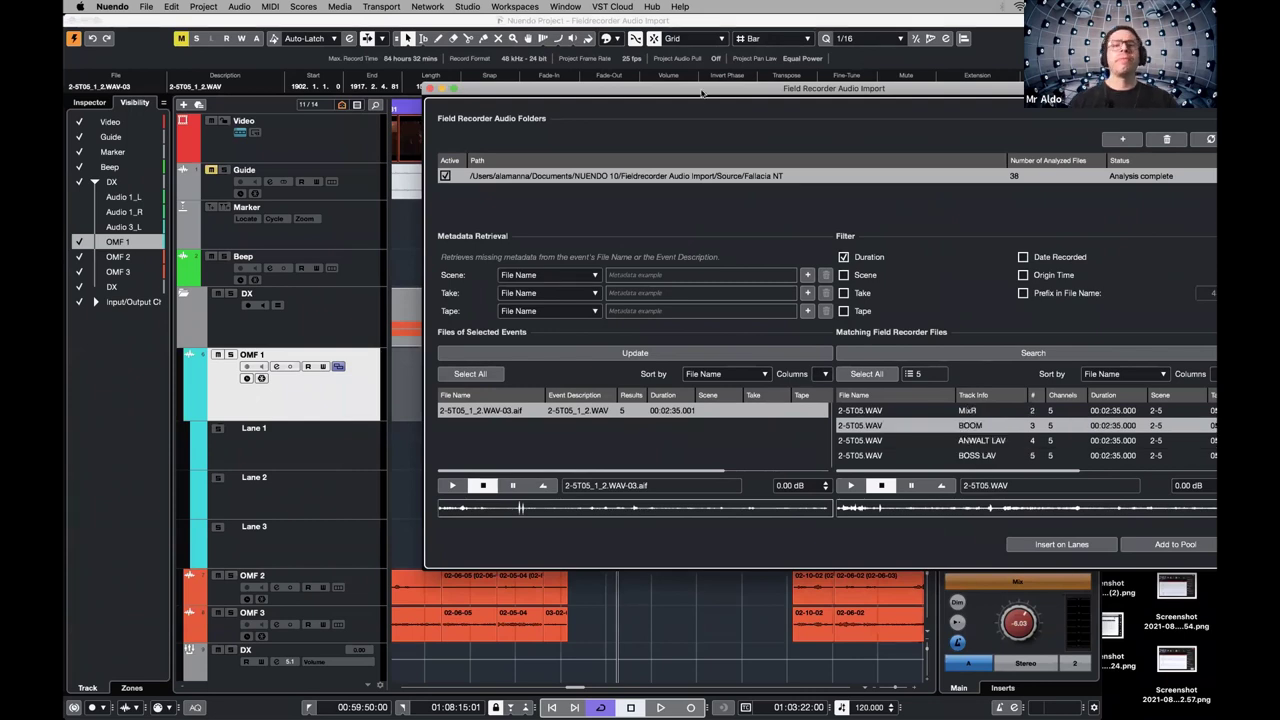
{"action": "left_click_drag", "start_coordinate": [700, 95], "coordinate": [647, 226]}
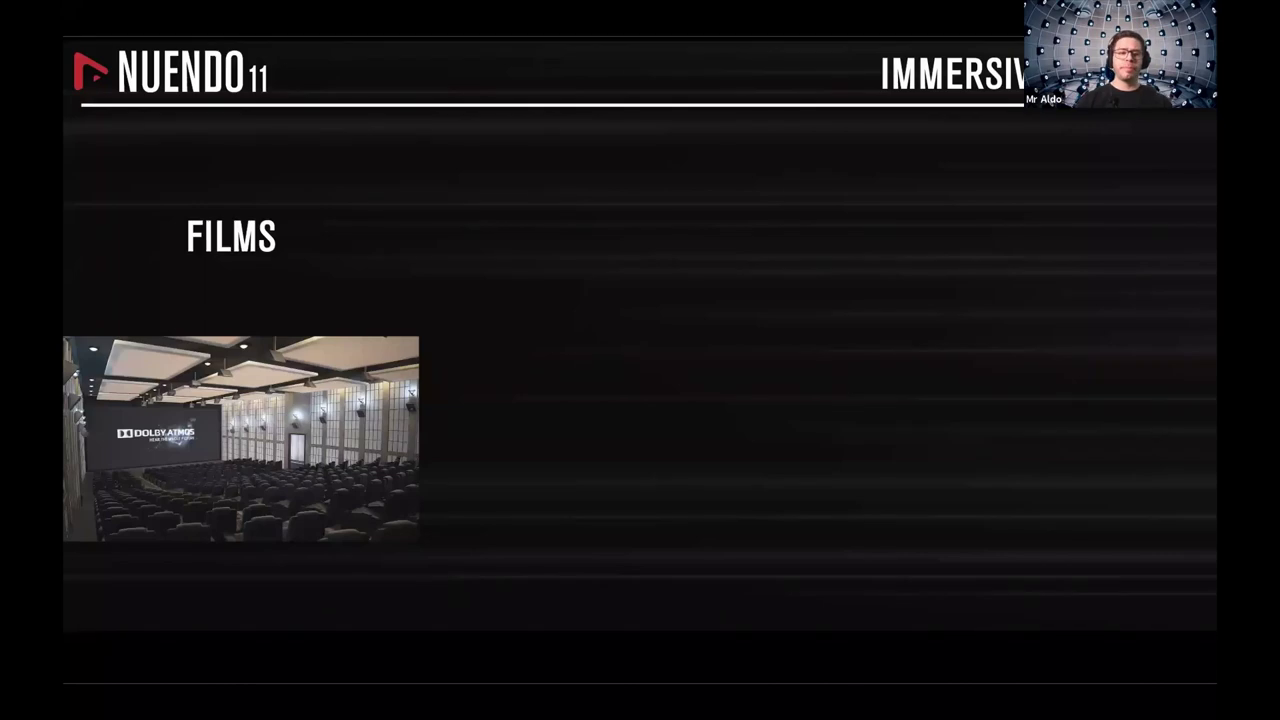
{"action": "key", "text": "Right"}
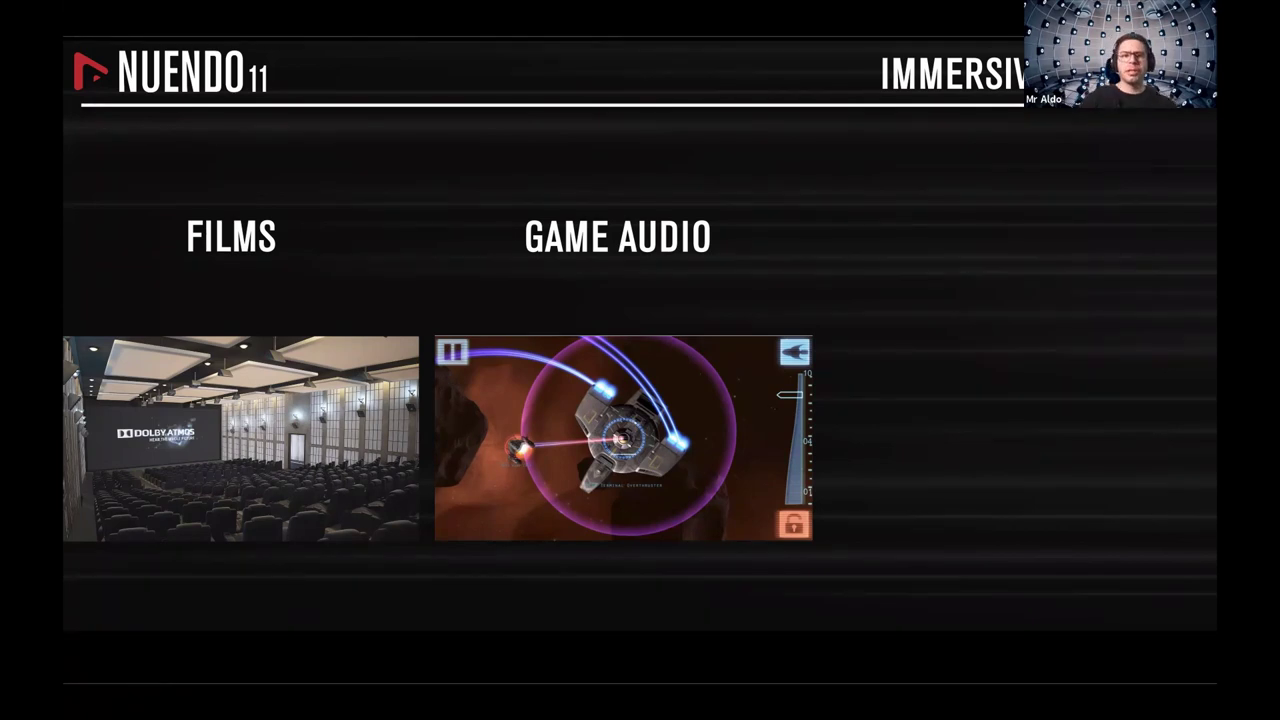
{"action": "key", "text": "Right"}
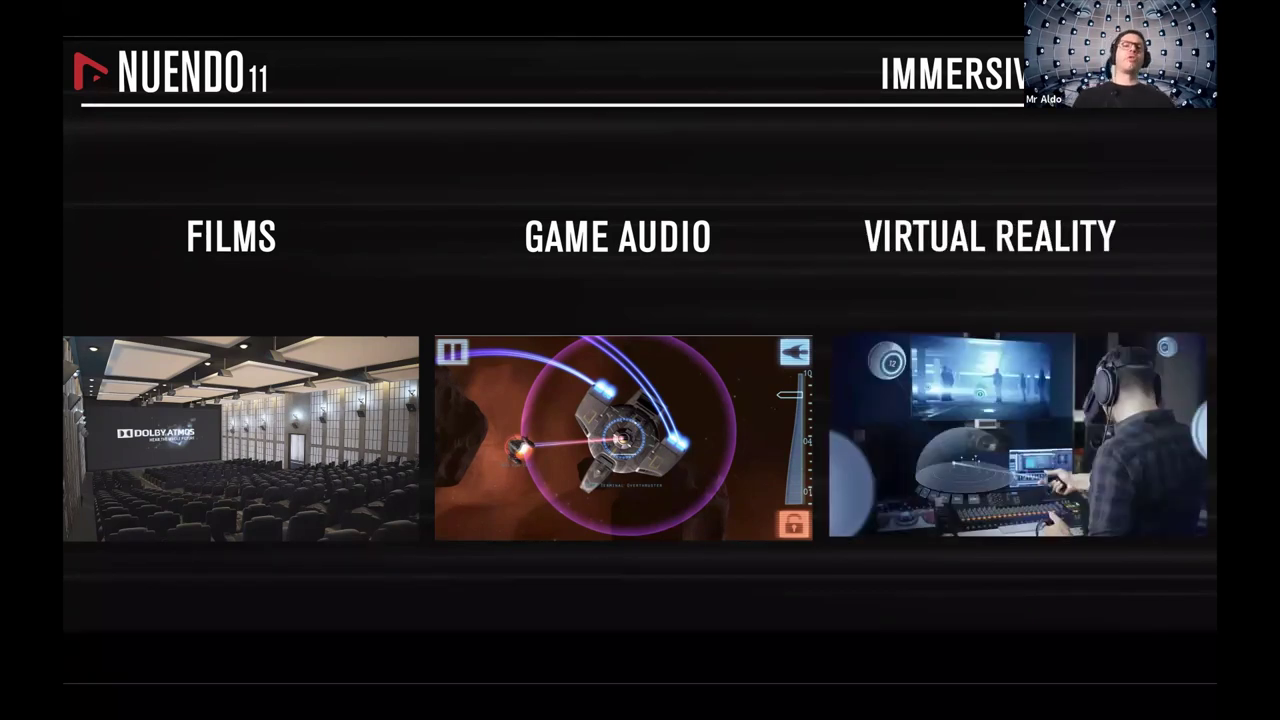
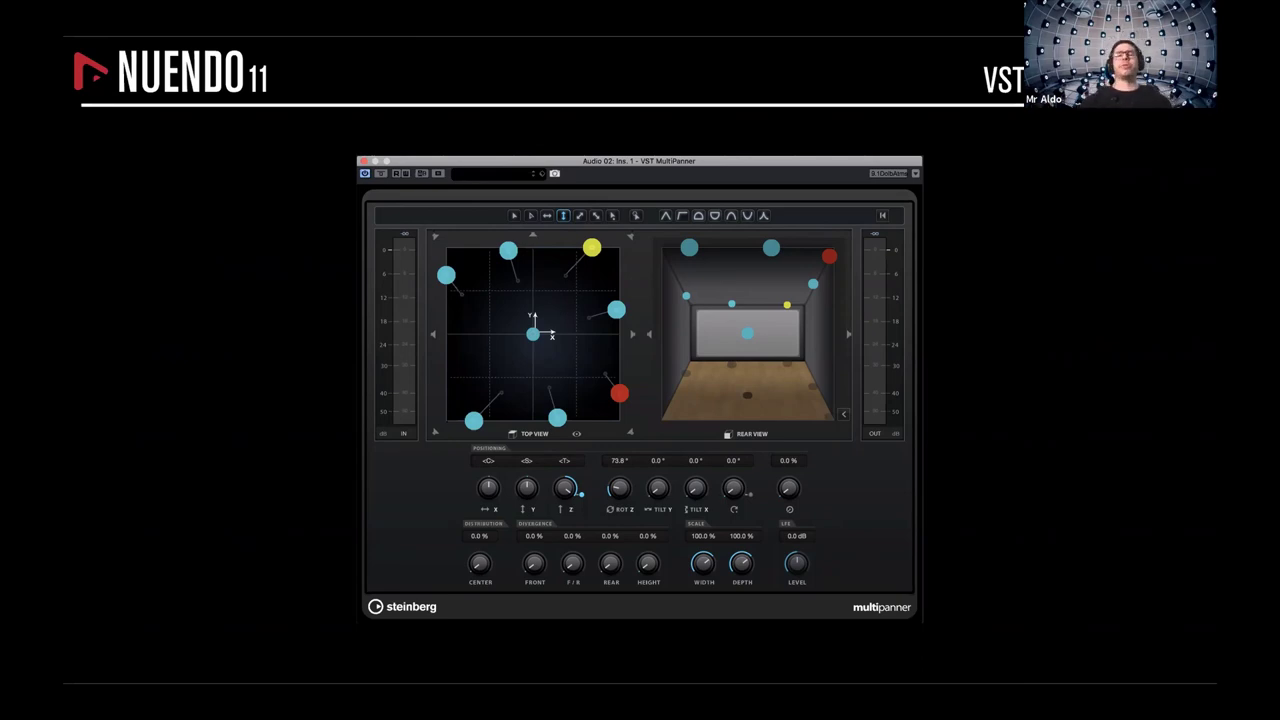
{"action": "key", "text": "Right"}
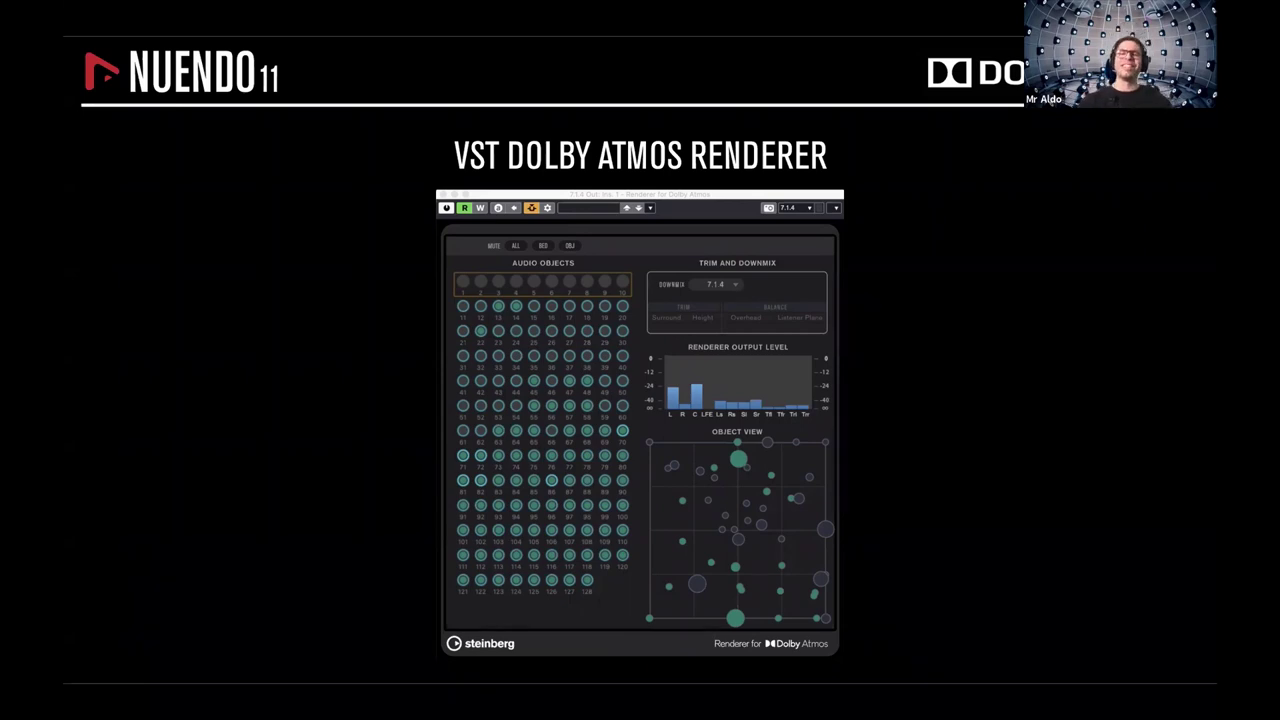
{"action": "key", "text": "Right"}
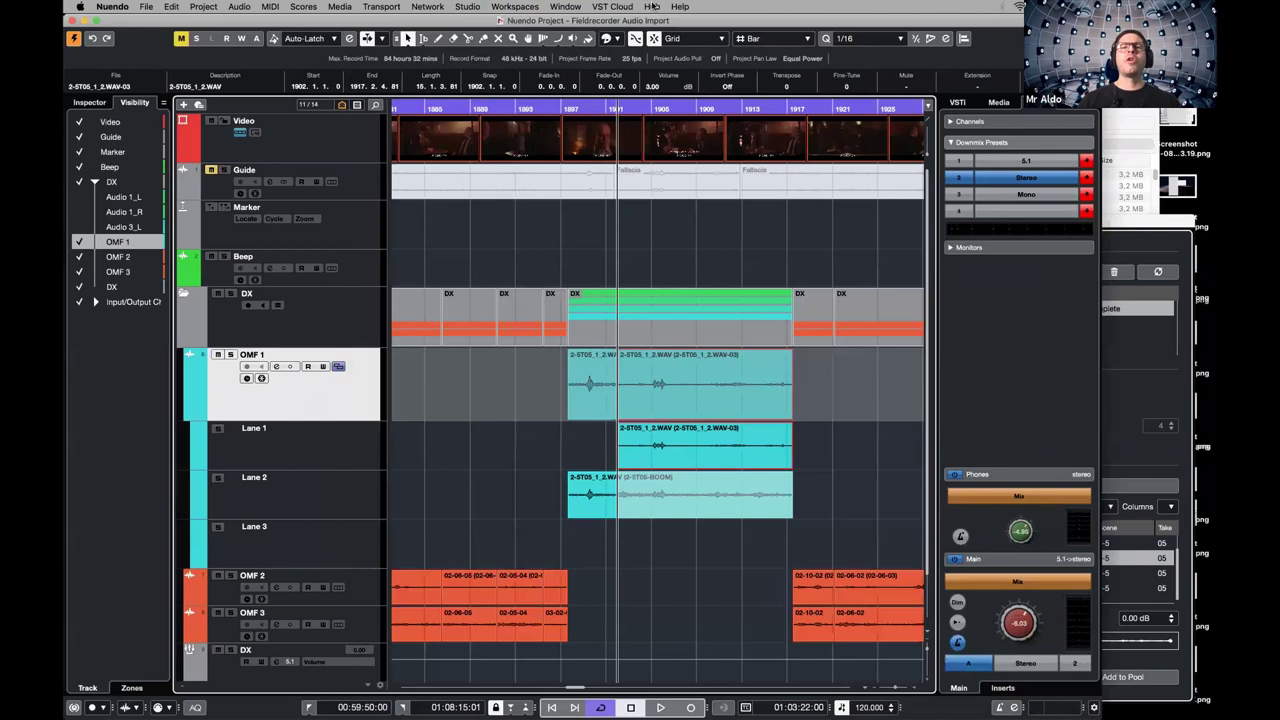
Open the recent project Base.01 from the Steinberg Hub
{"action": "left_click", "coordinate": [652, 6]}
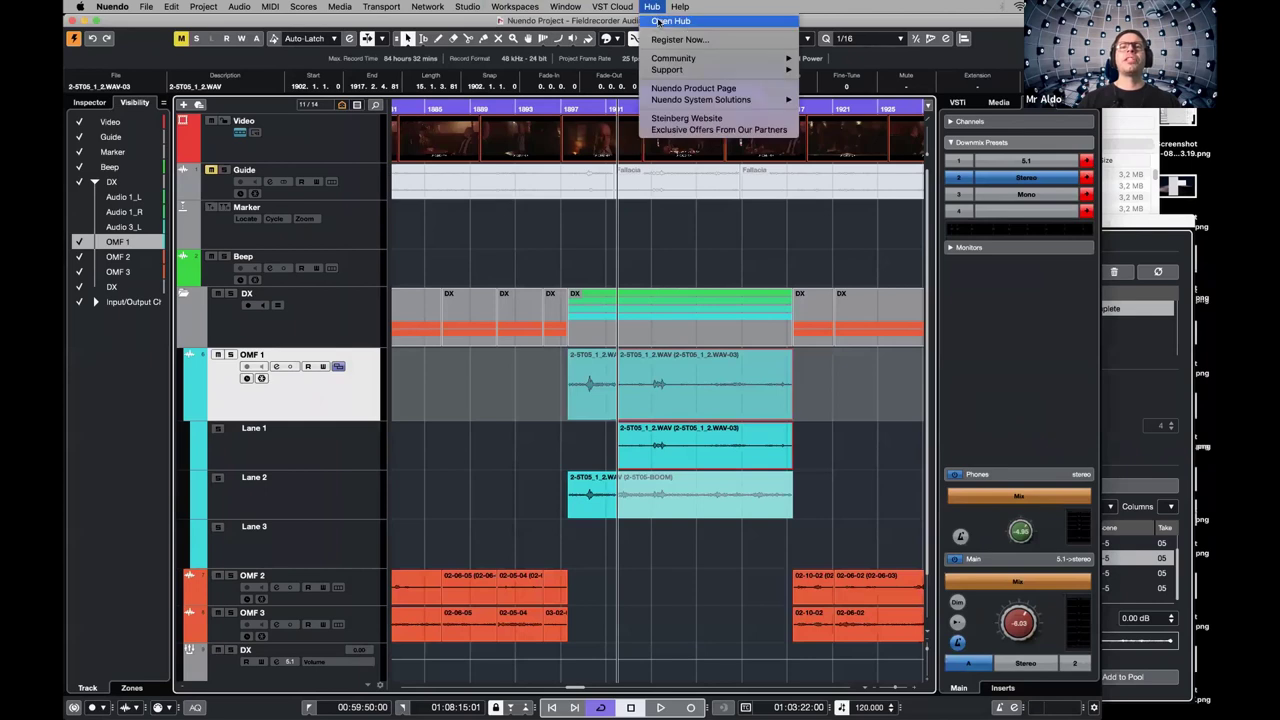
{"action": "left_click", "coordinate": [664, 31]}
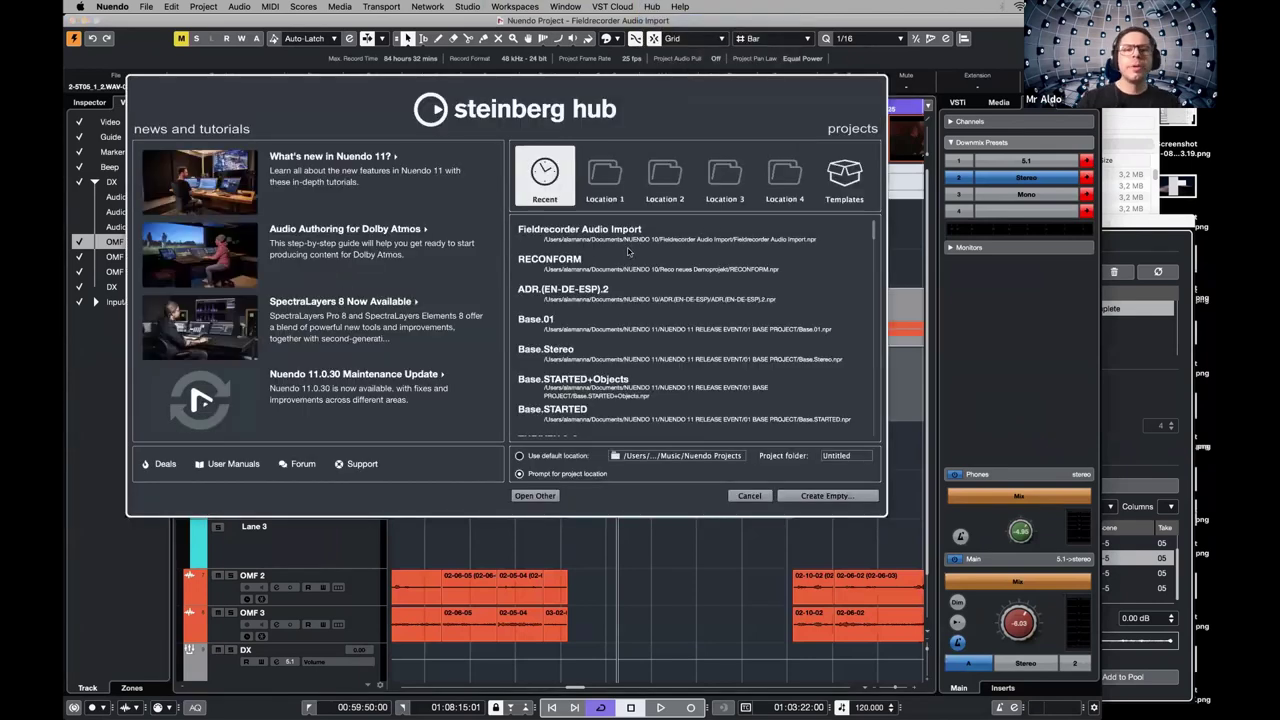
{"action": "left_click", "coordinate": [576, 325]}
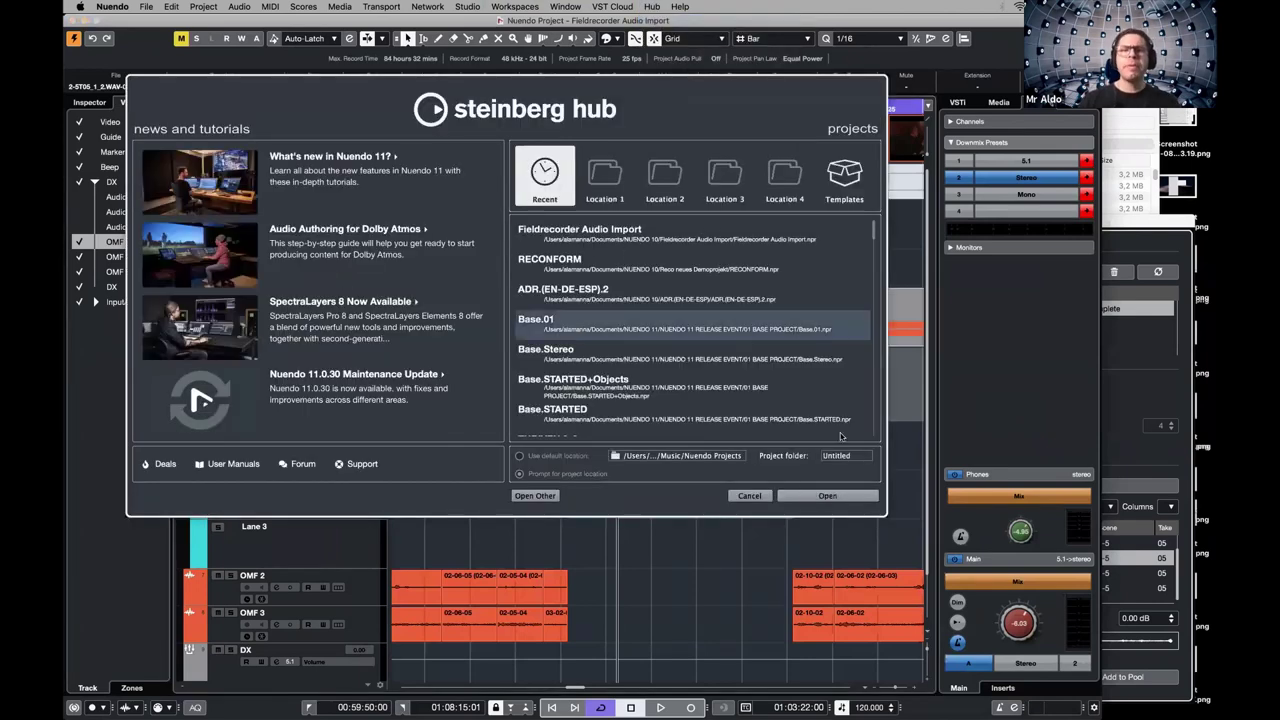
{"action": "left_click", "coordinate": [827, 495]}
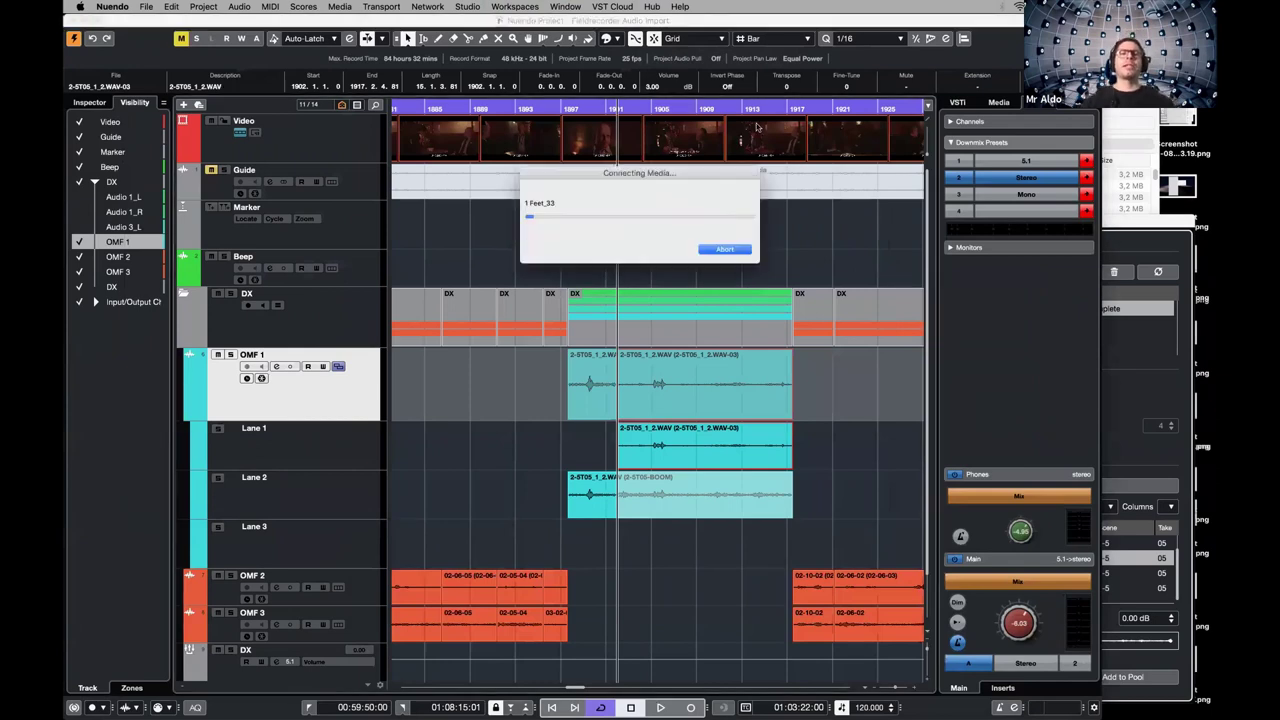
{"action": "left_click", "coordinate": [706, 245]}
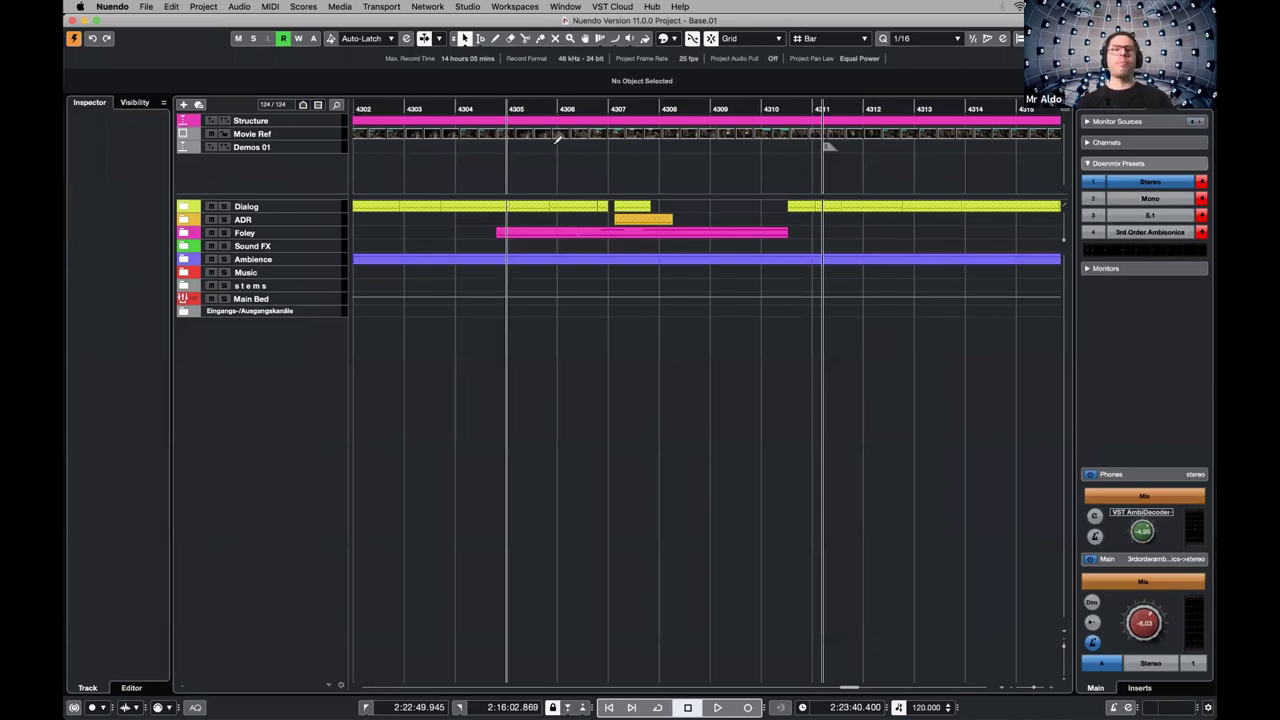
Show a wider stretch of the timeline with taller track rows and place the project cursor at about bar 4289
{"action": "key", "text": "g"}
{"action": "key", "text": "g"}
{"action": "key", "text": "g"}
{"action": "key", "text": "g"}
{"action": "key", "text": "g"}
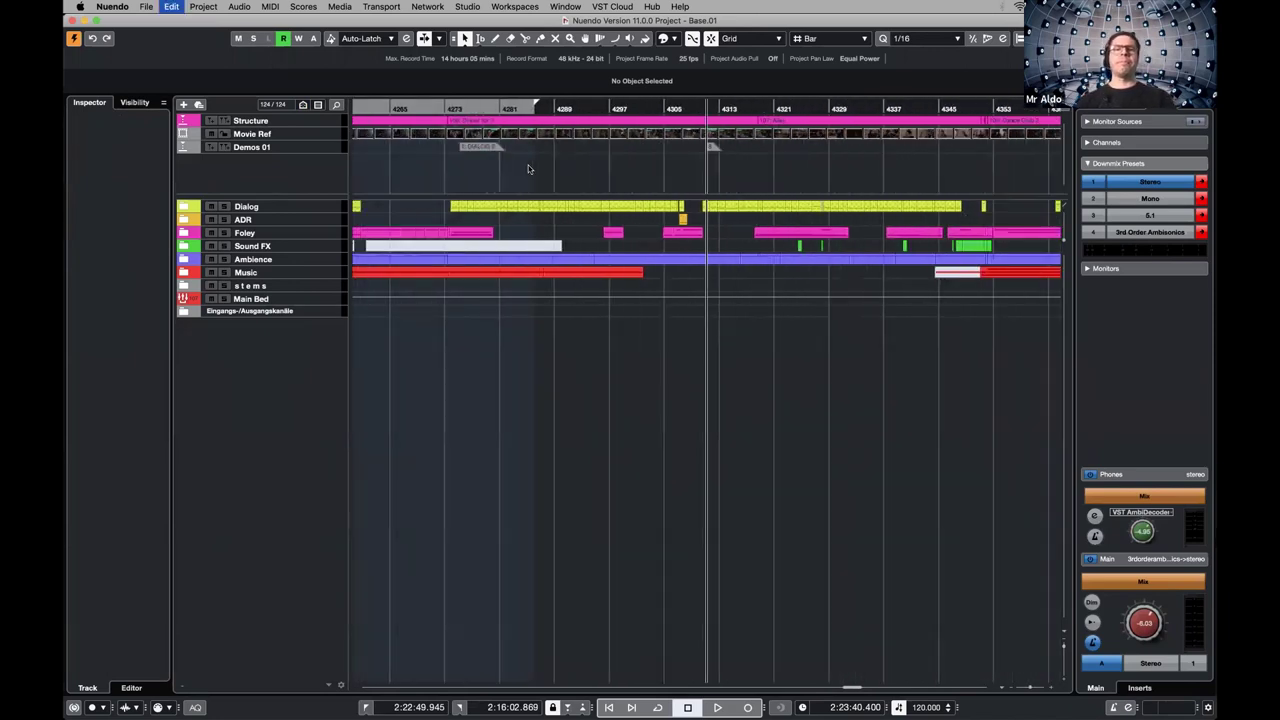
{"action": "key", "text": "shift+h"}
{"action": "key", "text": "g"}
{"action": "left_click", "coordinate": [586, 108]}
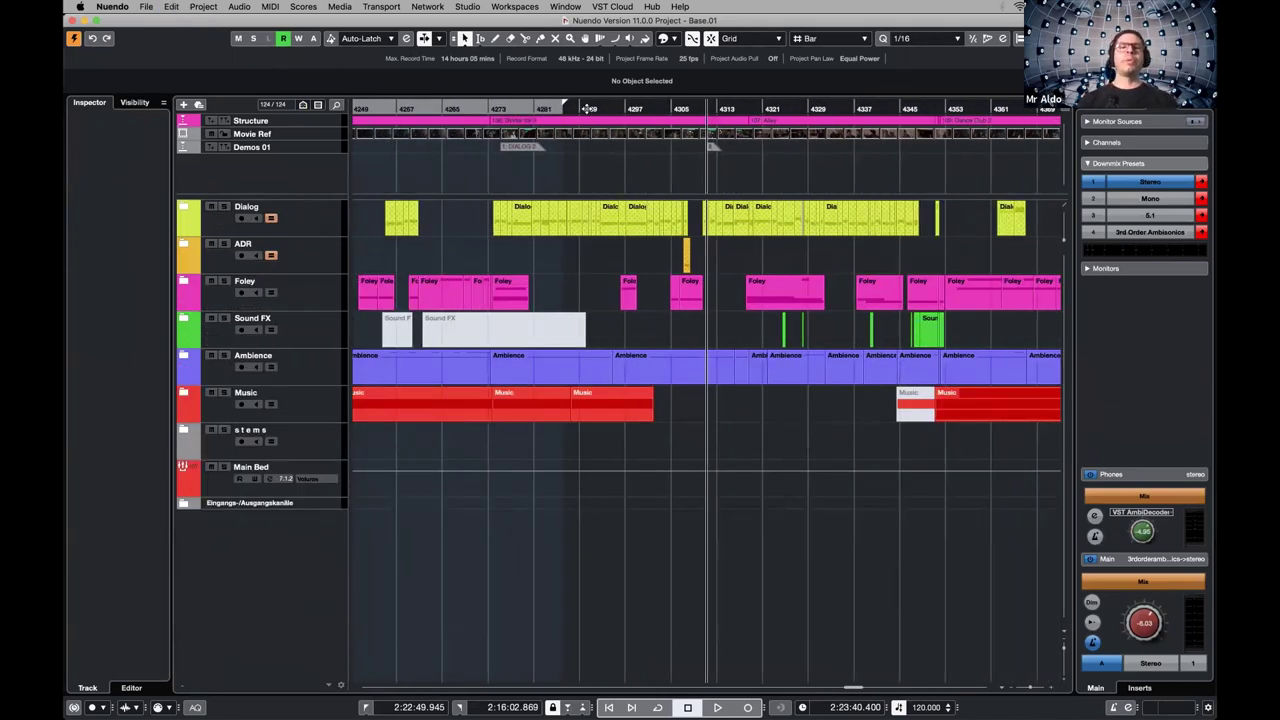
{"action": "scroll", "coordinate": [478, 193], "scroll_direction": "left", "scroll_amount": 3}
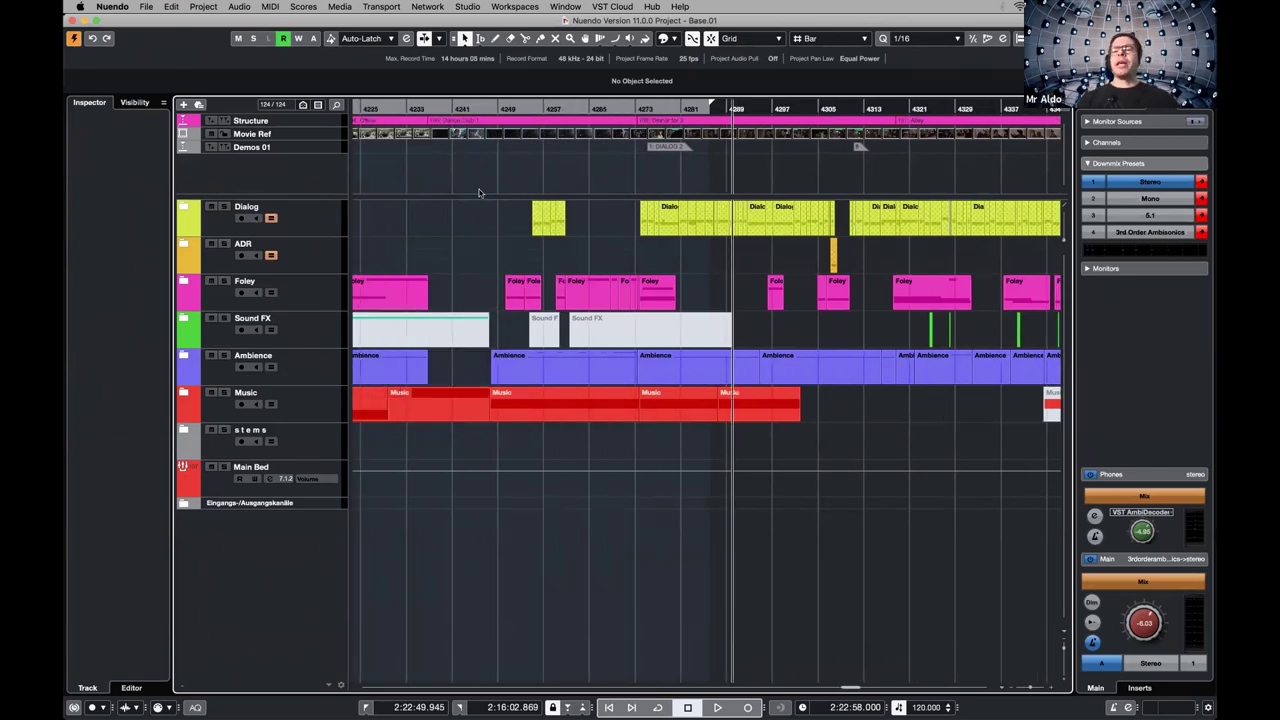
Select Main Bed and the stems folder, and expand the Music, Ambience, Sound FX, Foley, ADR and Dialog folders to view their tracks
{"action": "left_click", "coordinate": [210, 461]}
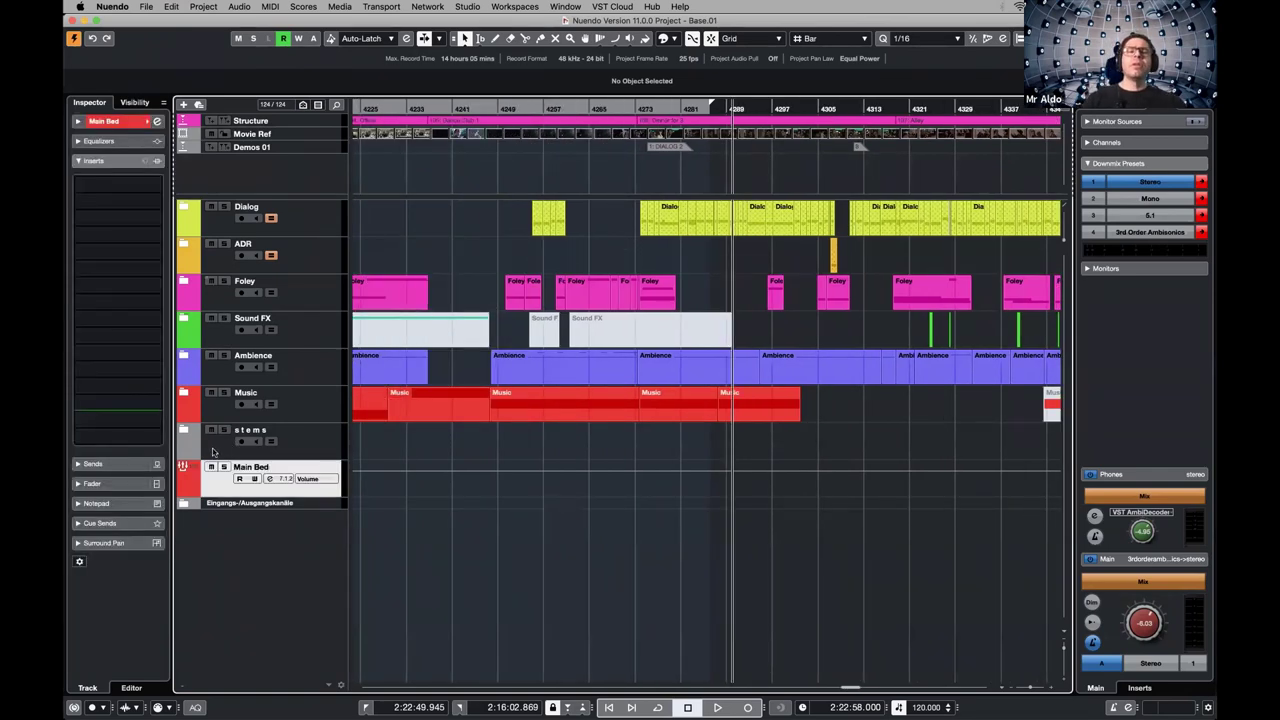
{"action": "left_click", "coordinate": [213, 450]}
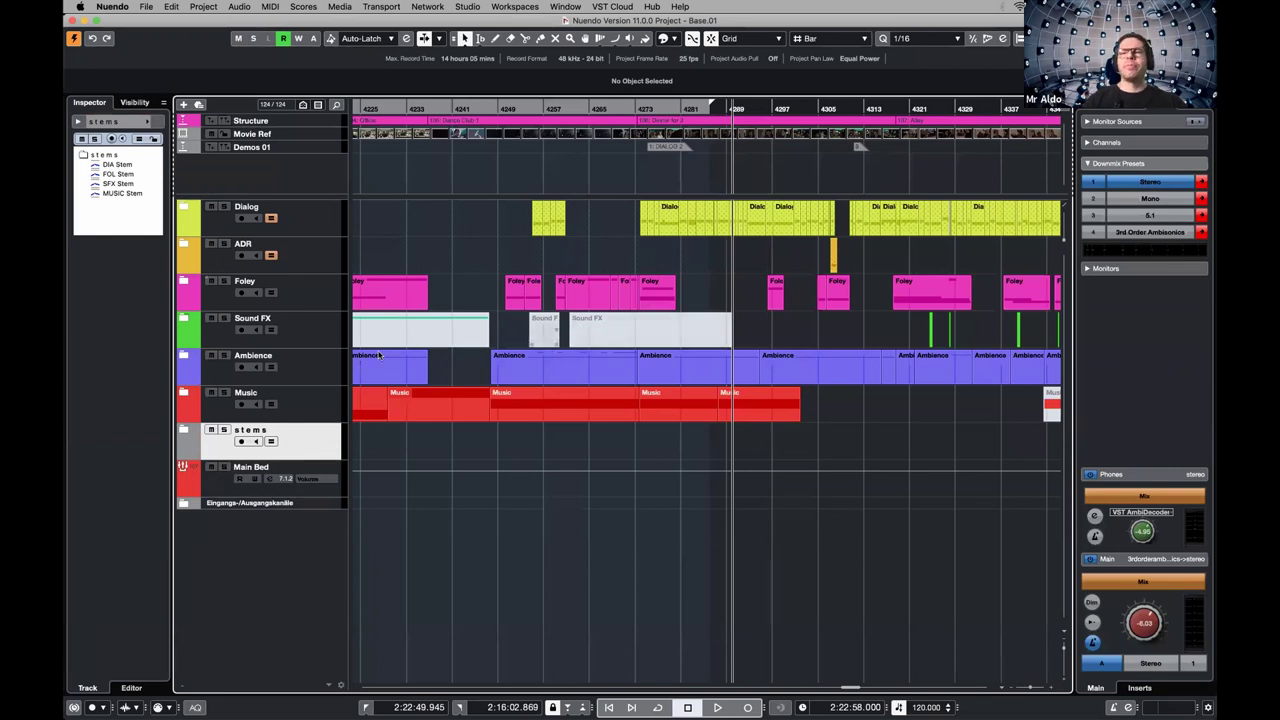
{"action": "left_click", "coordinate": [183, 393]}
{"action": "left_click", "coordinate": [183, 356]}
{"action": "left_click", "coordinate": [183, 318]}
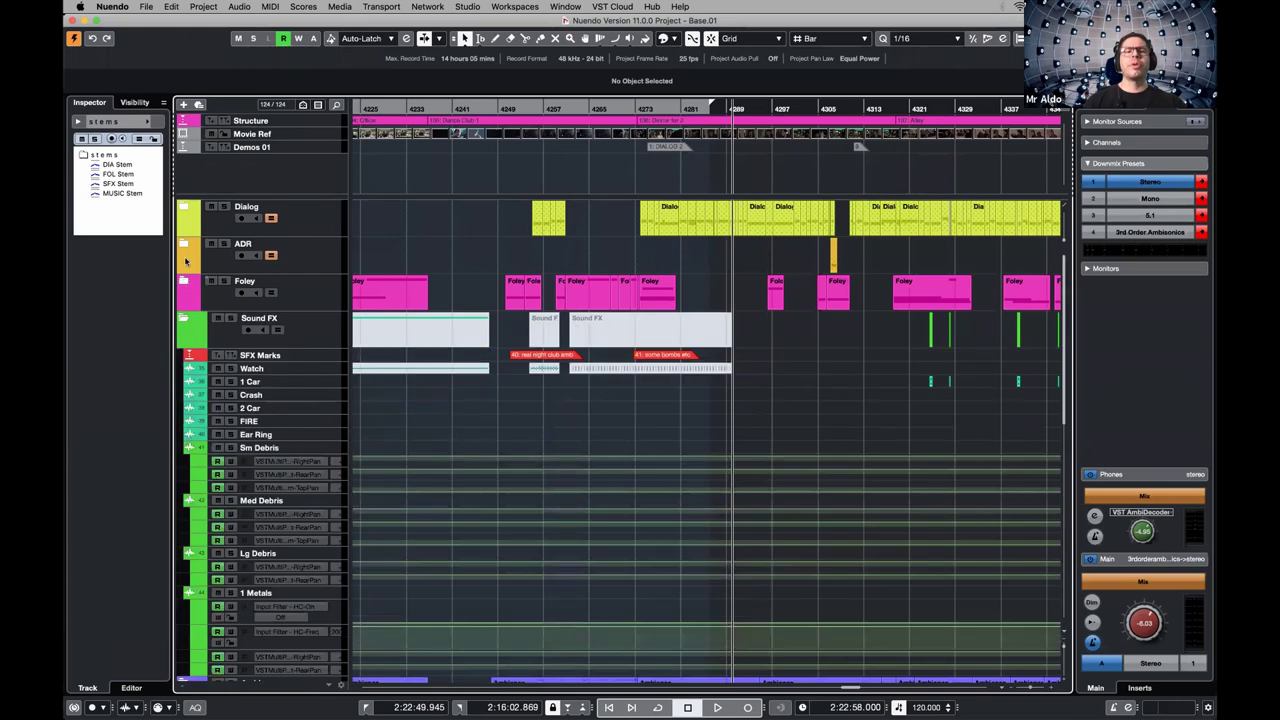
{"action": "left_click", "coordinate": [183, 281]}
{"action": "left_click", "coordinate": [183, 243]}
{"action": "left_click", "coordinate": [185, 205]}
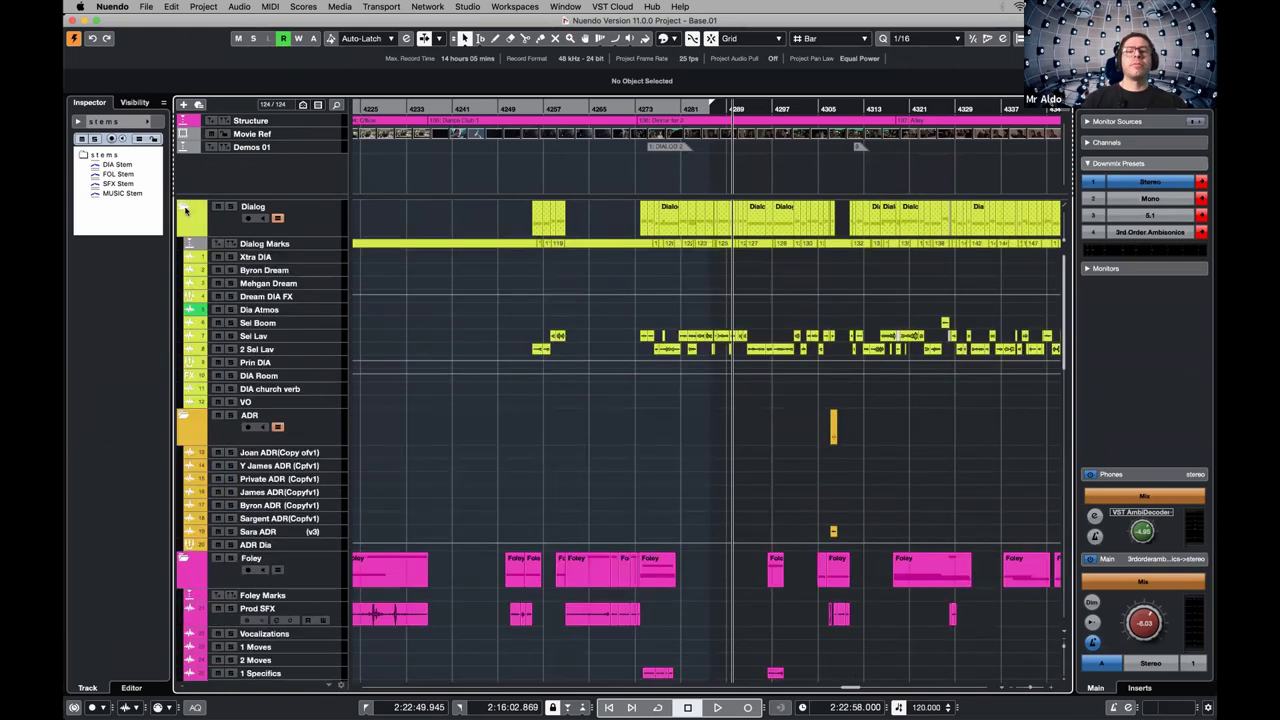
Collapse the Dialog, ADR, Foley, Sound FX, Ambience and Music folders again
{"action": "left_click", "coordinate": [186, 210]}
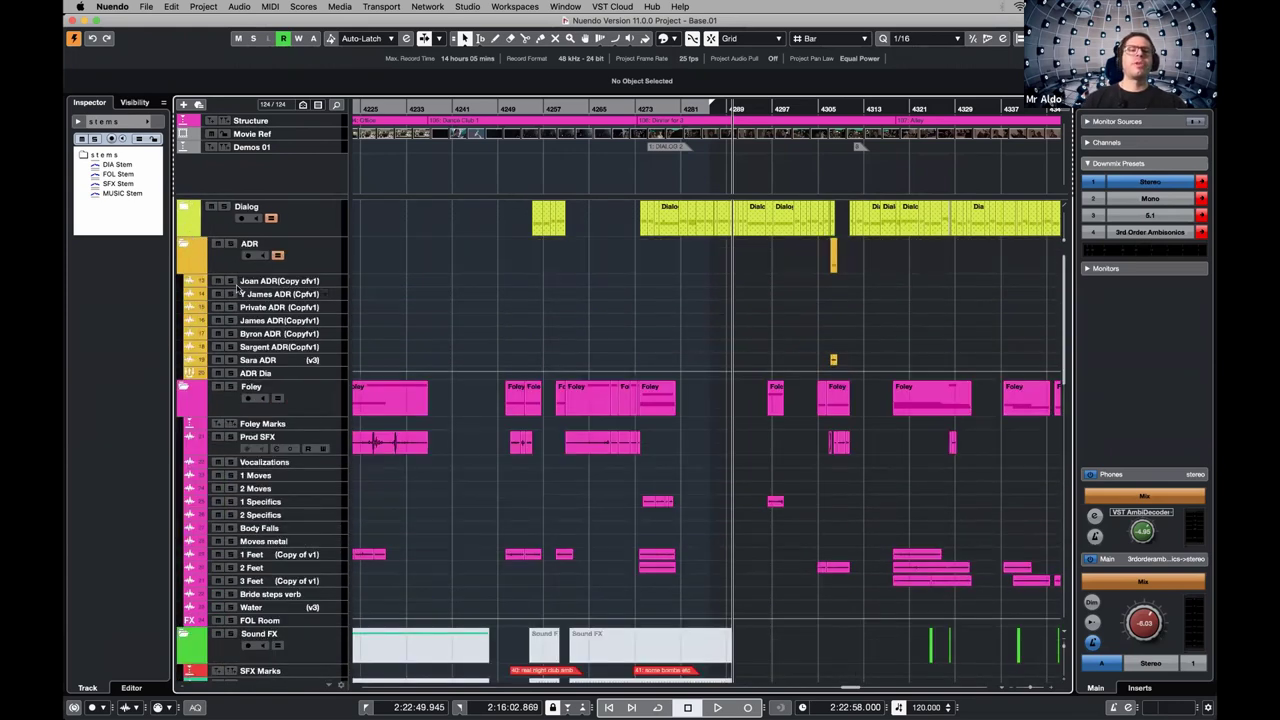
{"action": "left_click", "coordinate": [188, 285]}
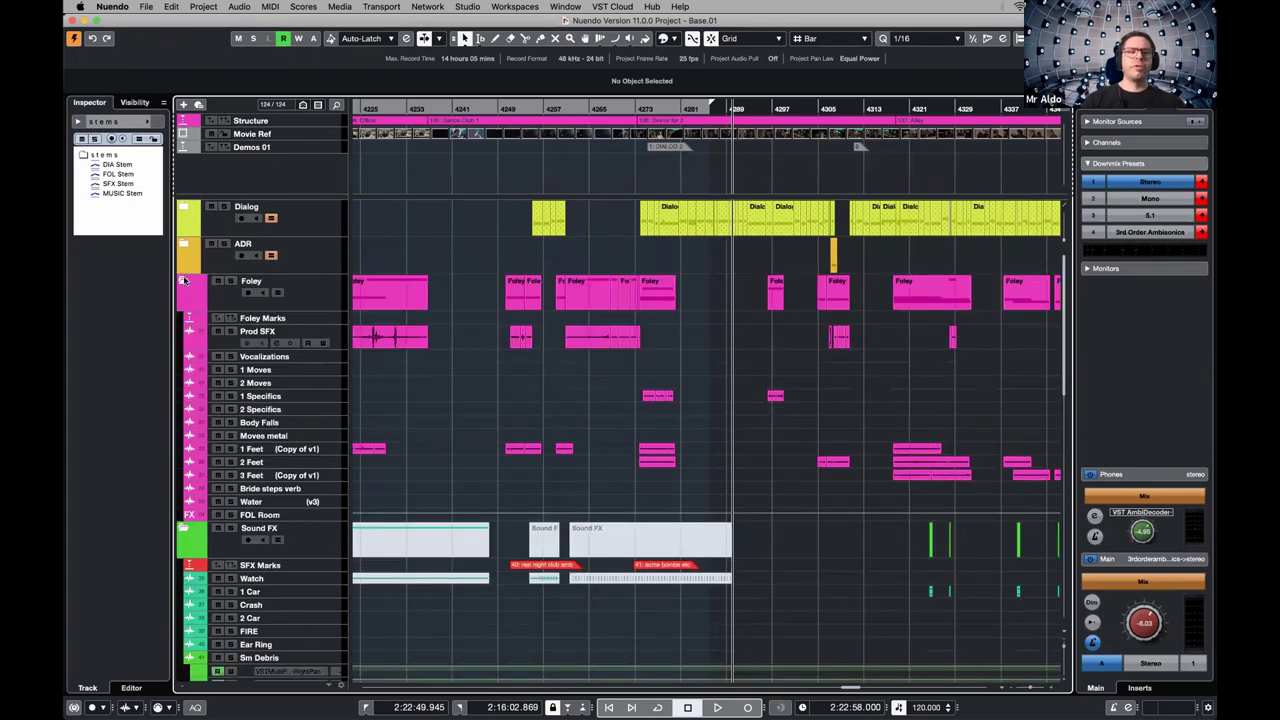
{"action": "left_click", "coordinate": [184, 281]}
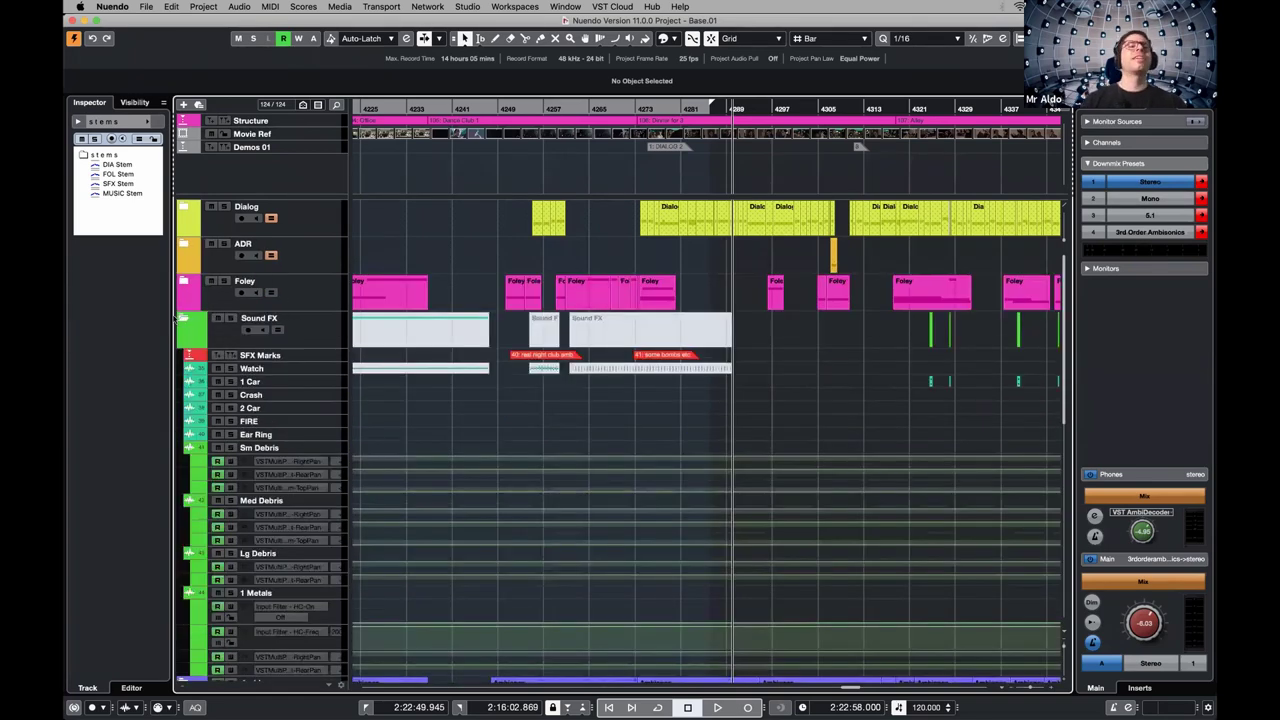
{"action": "left_click", "coordinate": [184, 319]}
{"action": "left_click", "coordinate": [184, 357]}
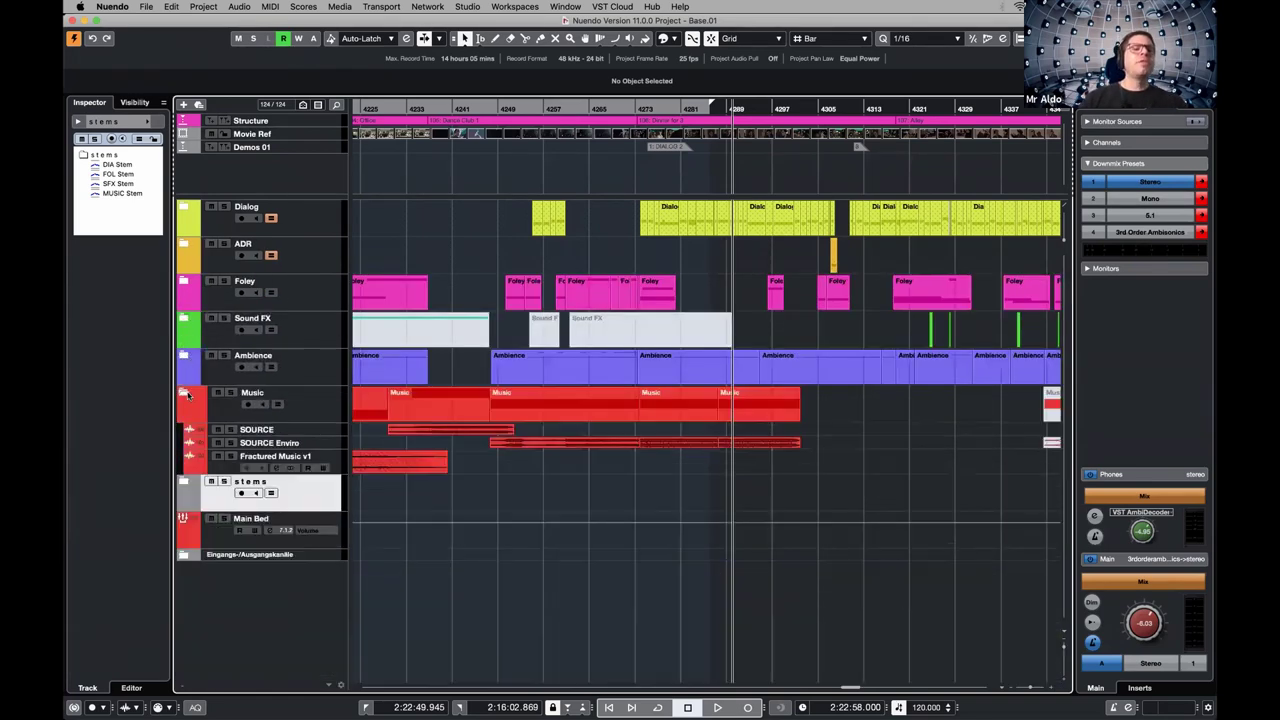
{"action": "left_click", "coordinate": [184, 393]}
Select the Dialog, ADR, Foley and Sound FX folders one after another to point out the project's structure
{"action": "left_click", "coordinate": [316, 228]}
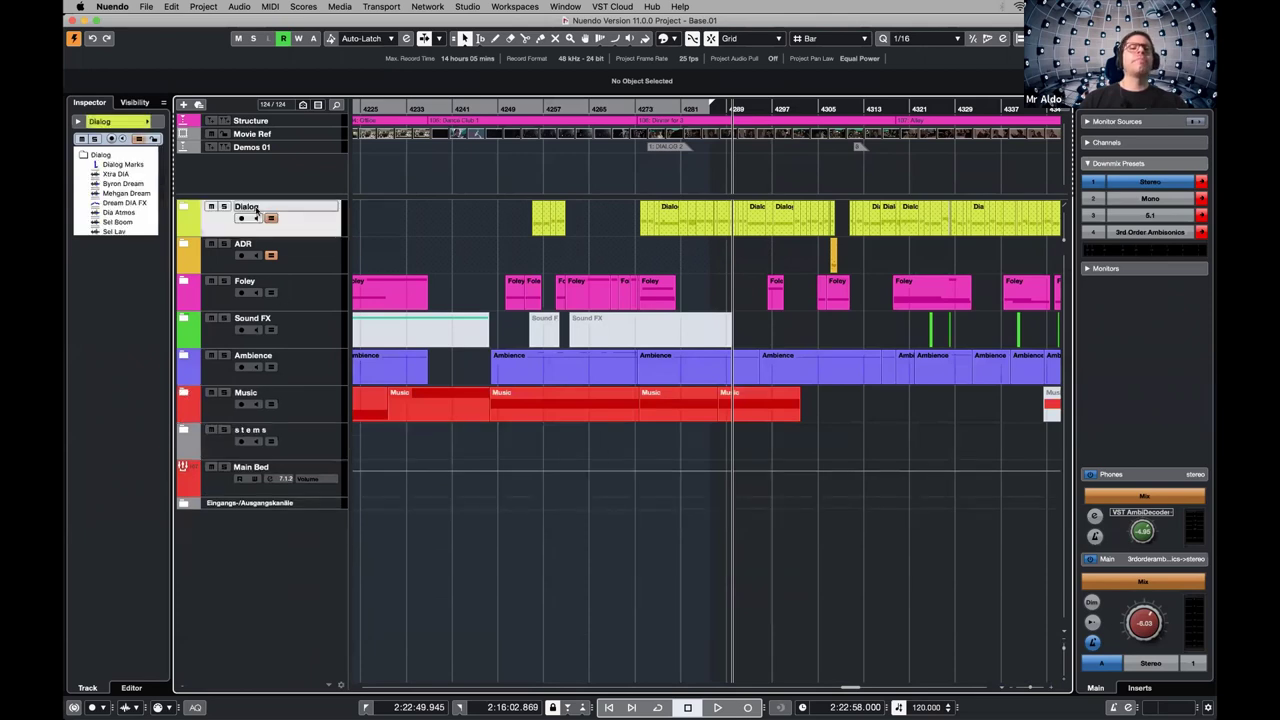
{"action": "left_click", "coordinate": [294, 250]}
{"action": "left_click", "coordinate": [290, 298]}
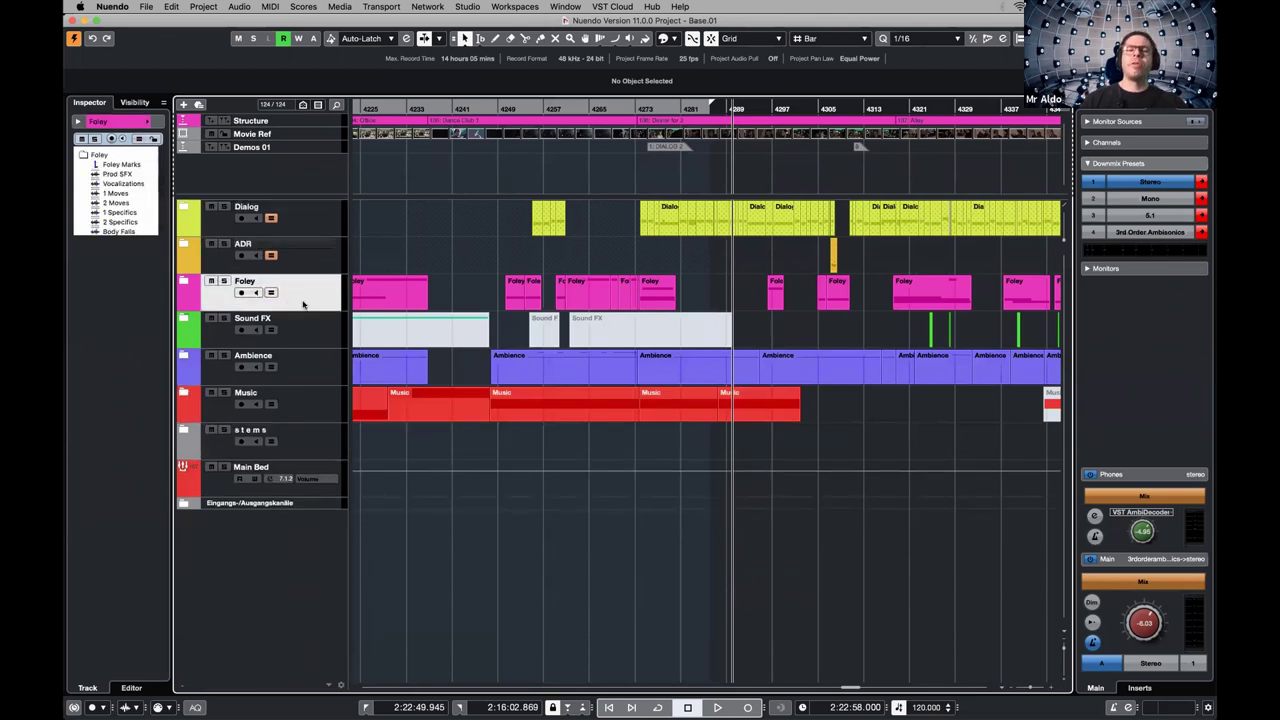
{"action": "left_click", "coordinate": [336, 330]}
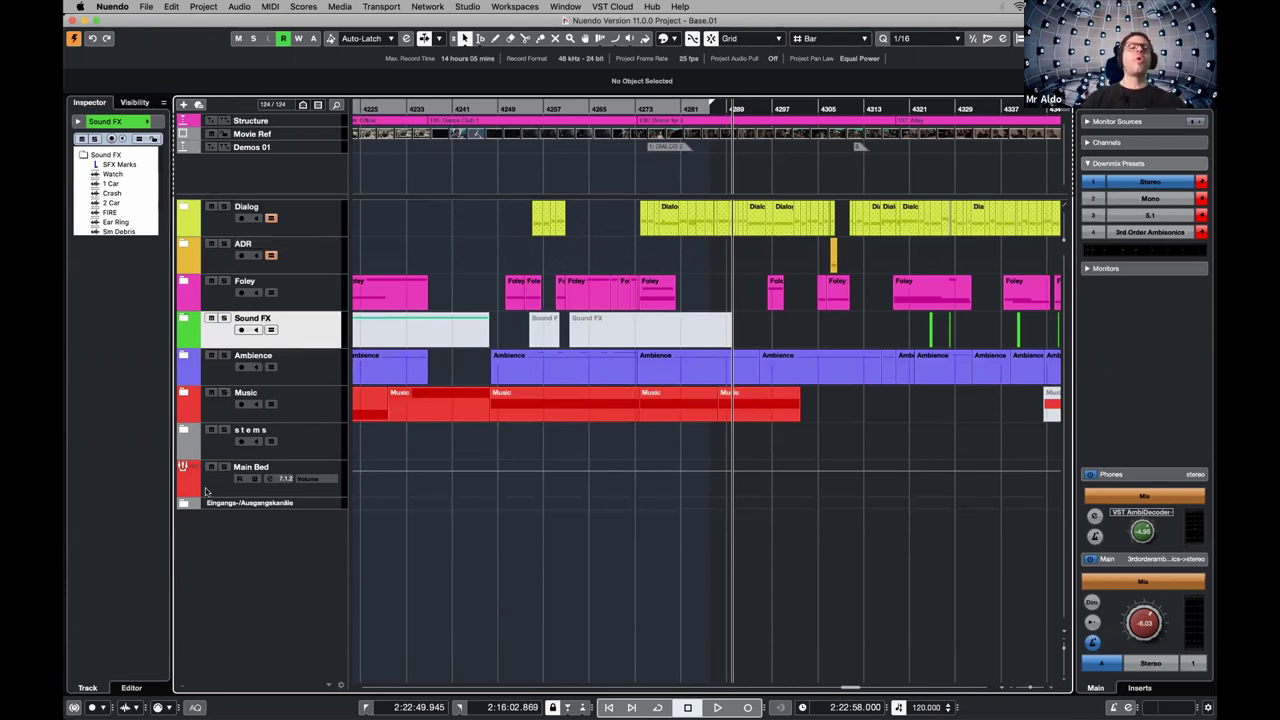
Select the Main Bed group, expand the Eingangs-/Ausgangskanäle folder and select the VST RENDERER output channel
{"action": "left_click", "coordinate": [216, 485]}
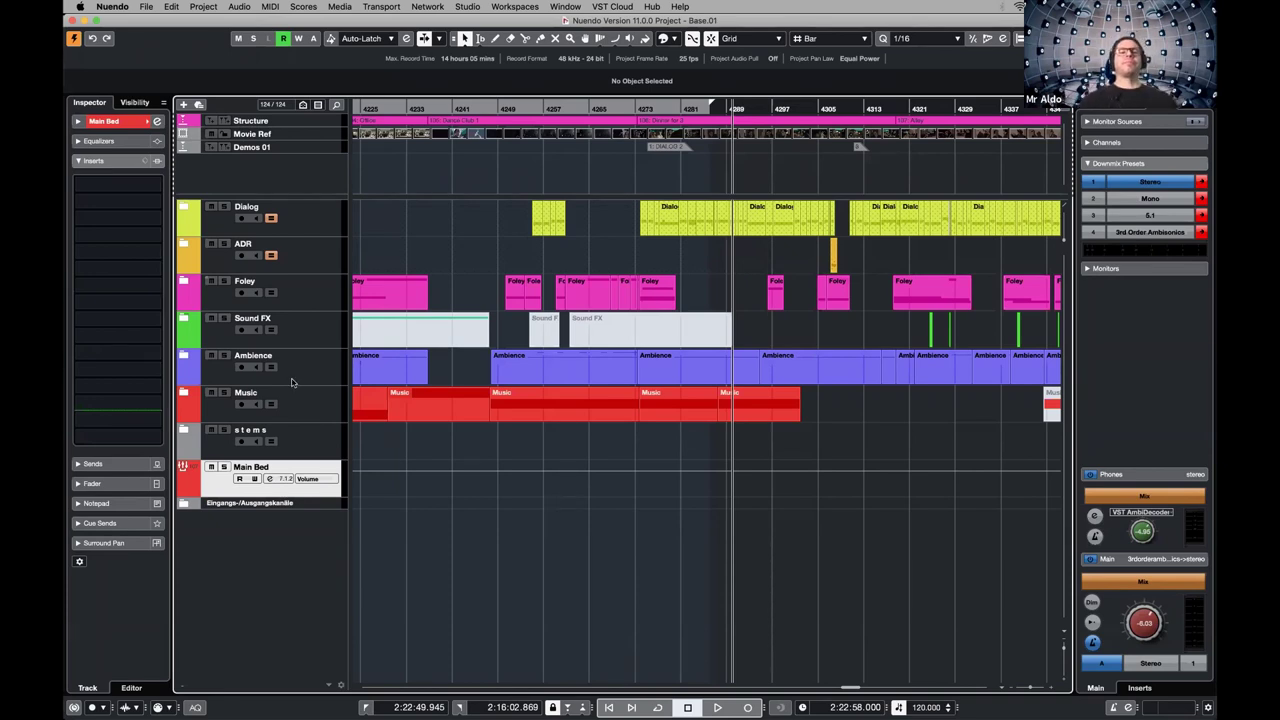
{"action": "left_click", "coordinate": [183, 503]}
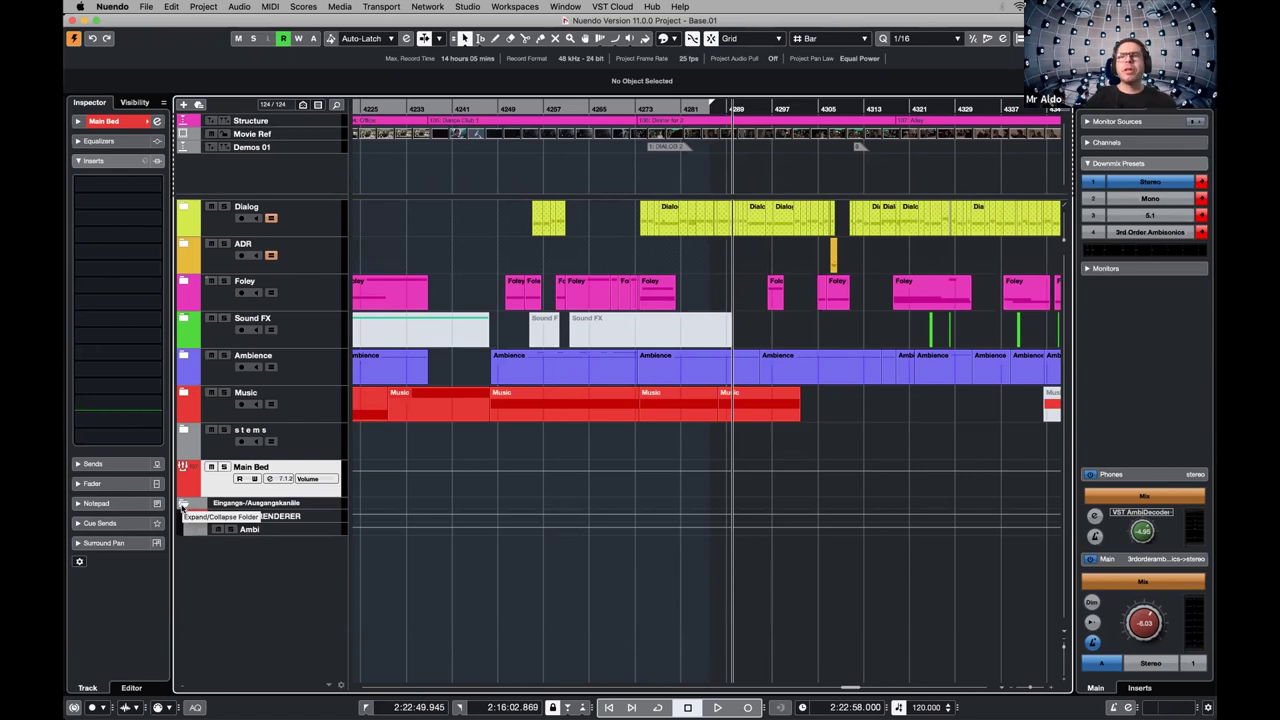
{"action": "left_click", "coordinate": [280, 520]}
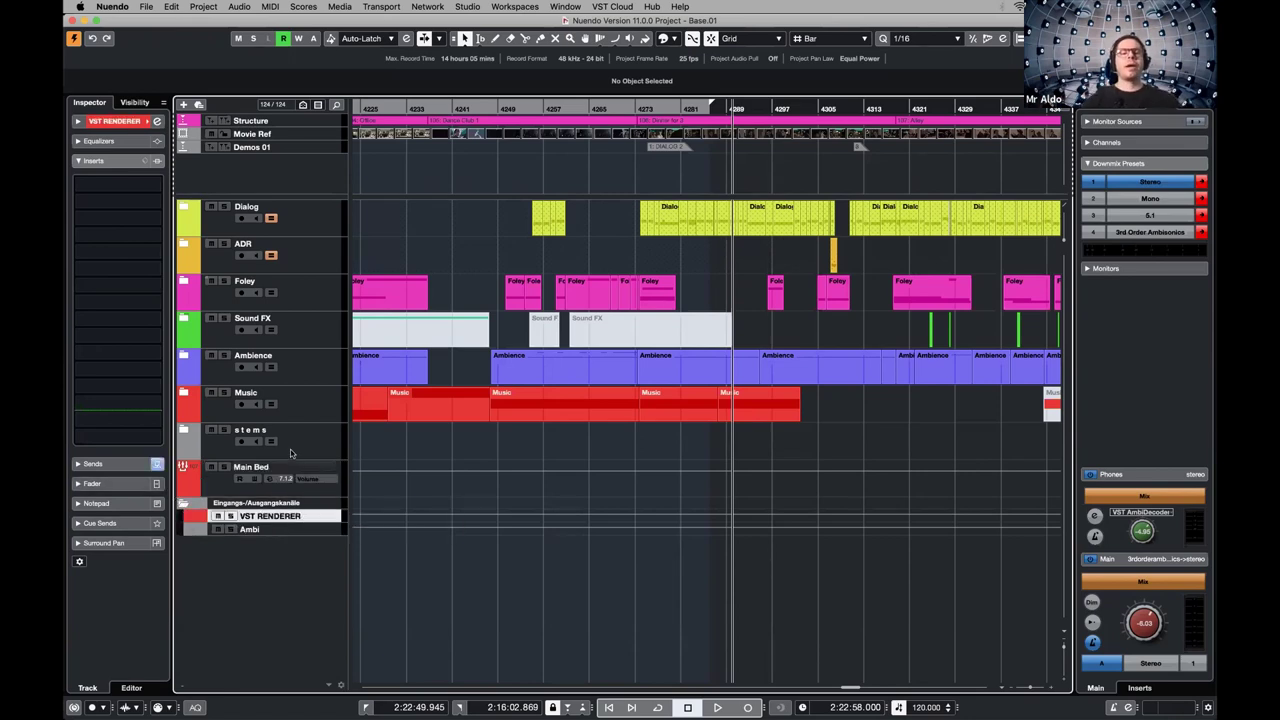
Remove the Ambi output bus in Audio Connections and accept deleting it although it is used in the project
{"action": "key", "text": "F4"}
{"action": "left_click", "coordinate": [406, 191]}
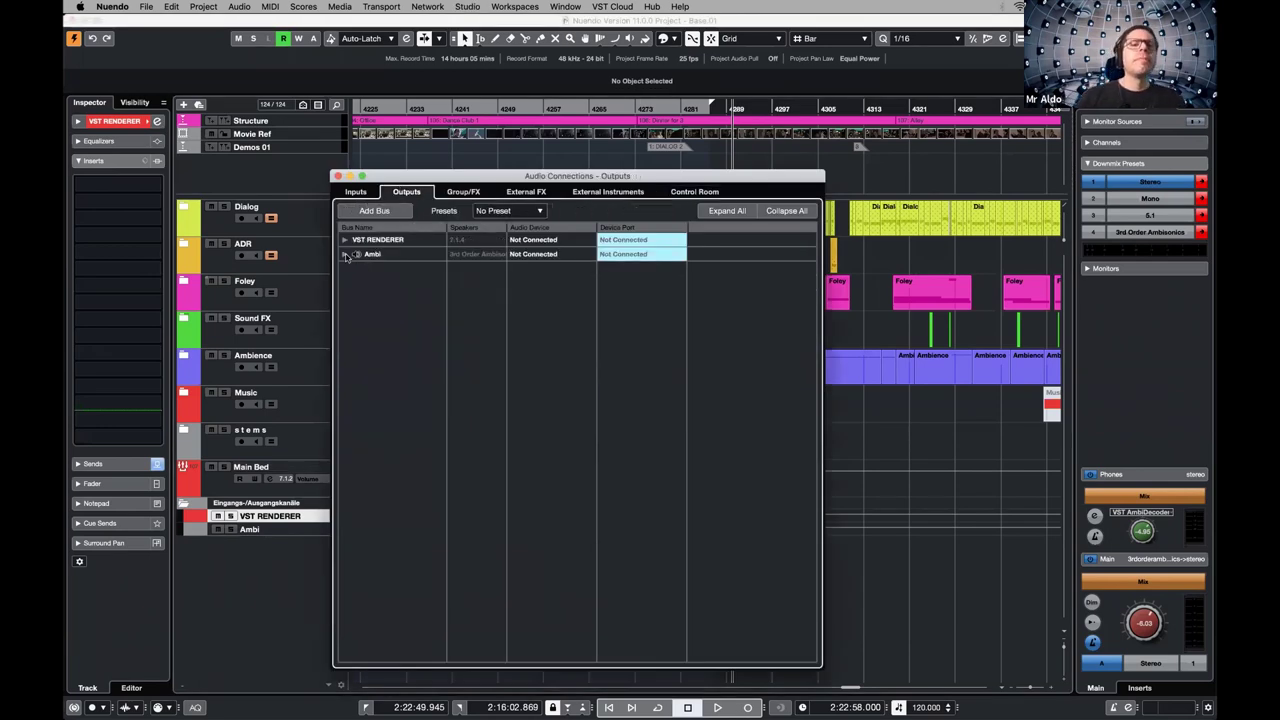
{"action": "left_click", "coordinate": [389, 254]}
{"action": "right_click", "coordinate": [390, 253]}
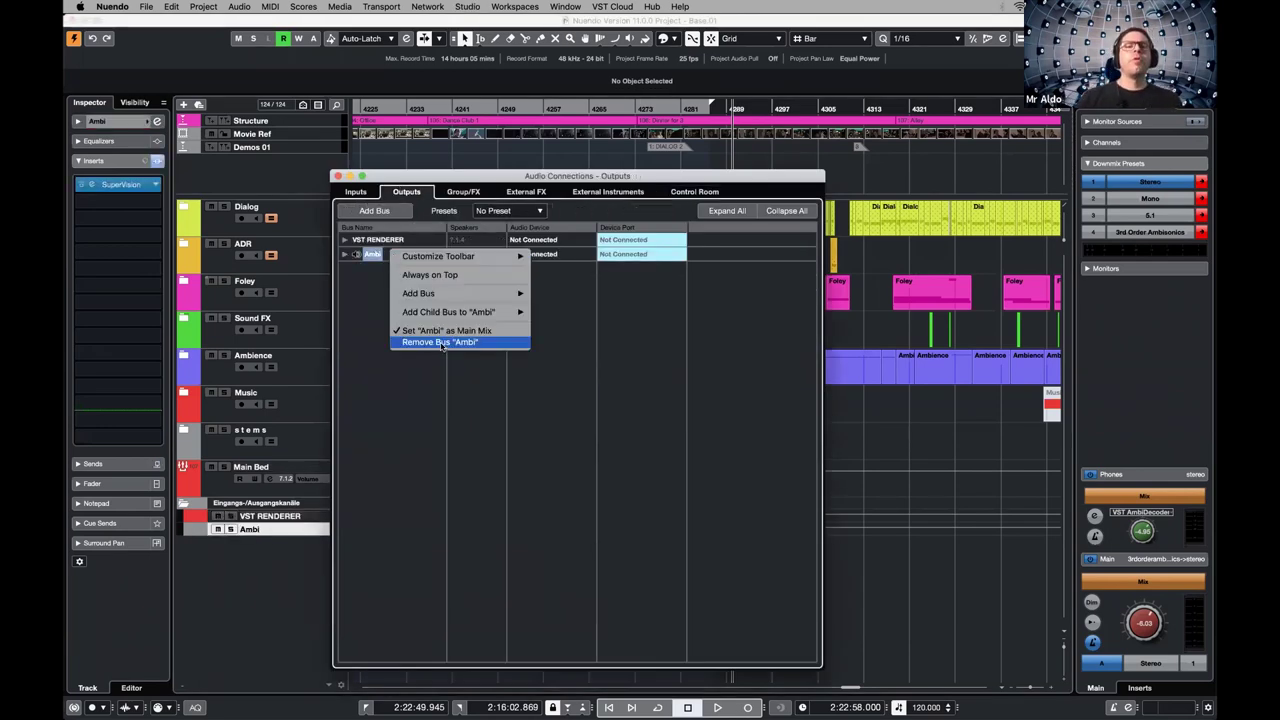
{"action": "left_click", "coordinate": [441, 343]}
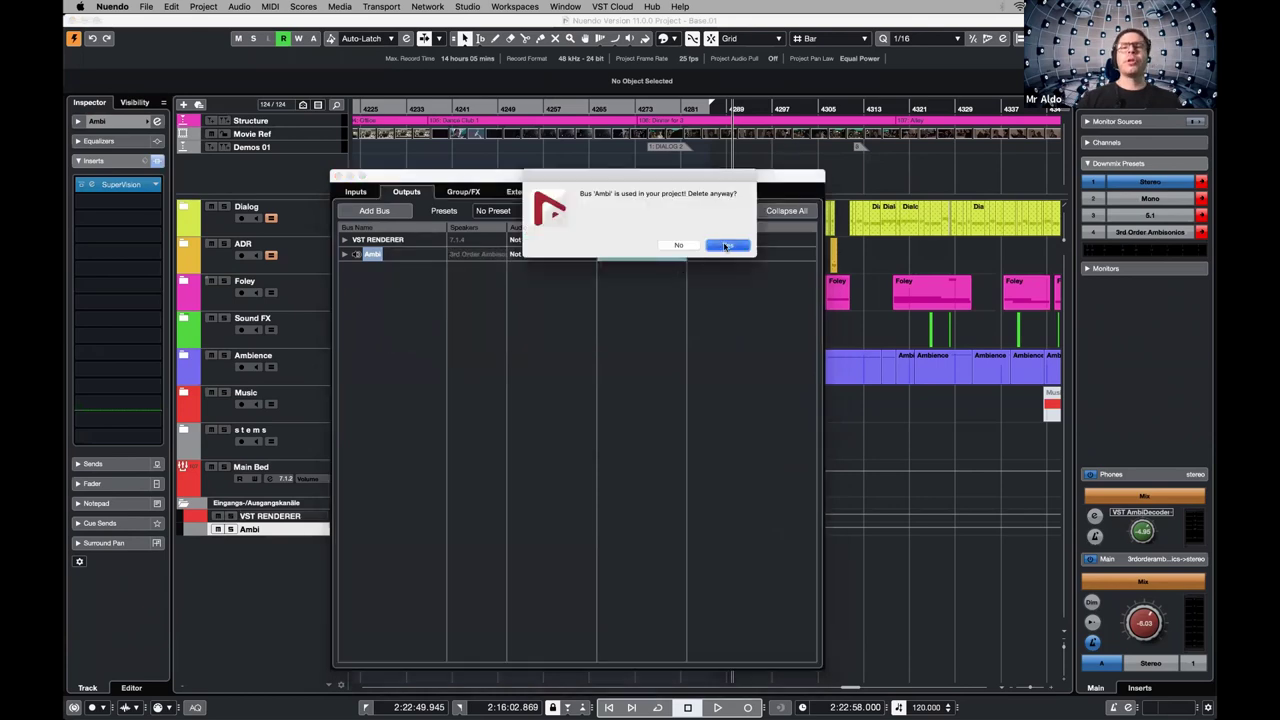
{"action": "key", "text": "Return"}
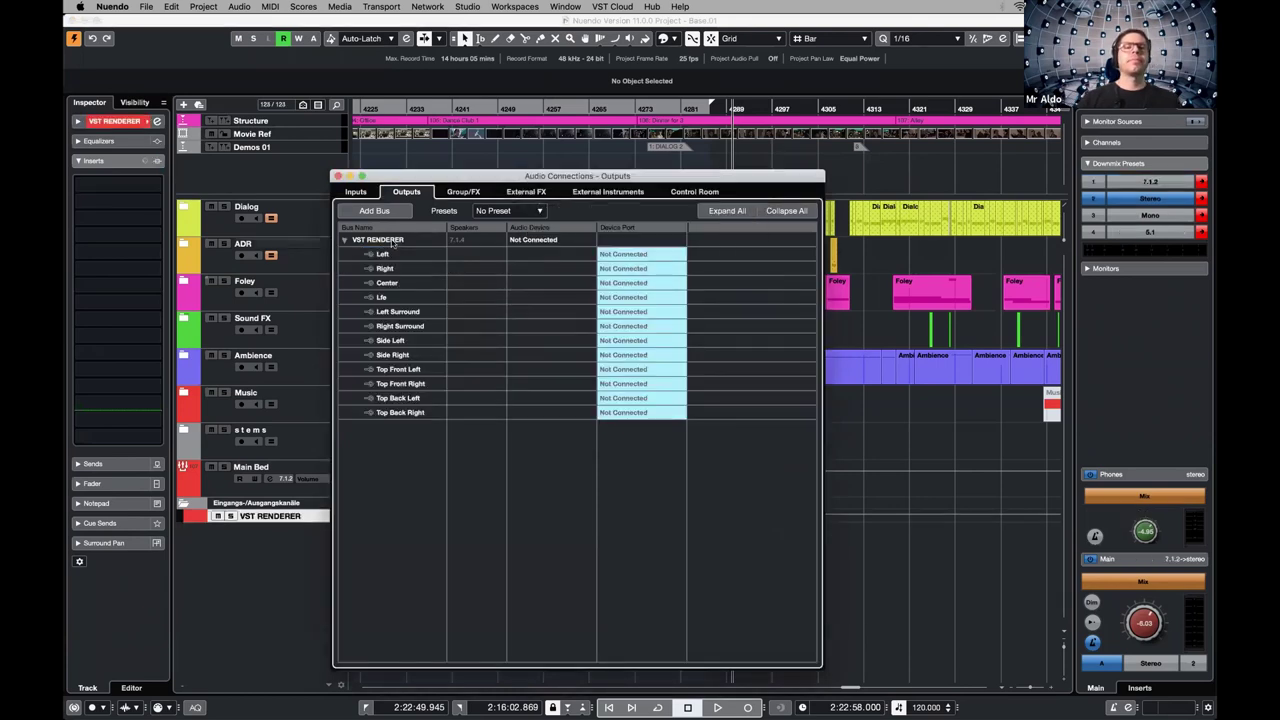
Remove the VST RENDERER output bus from the Audio Connections outputs
{"action": "left_click", "coordinate": [391, 242]}
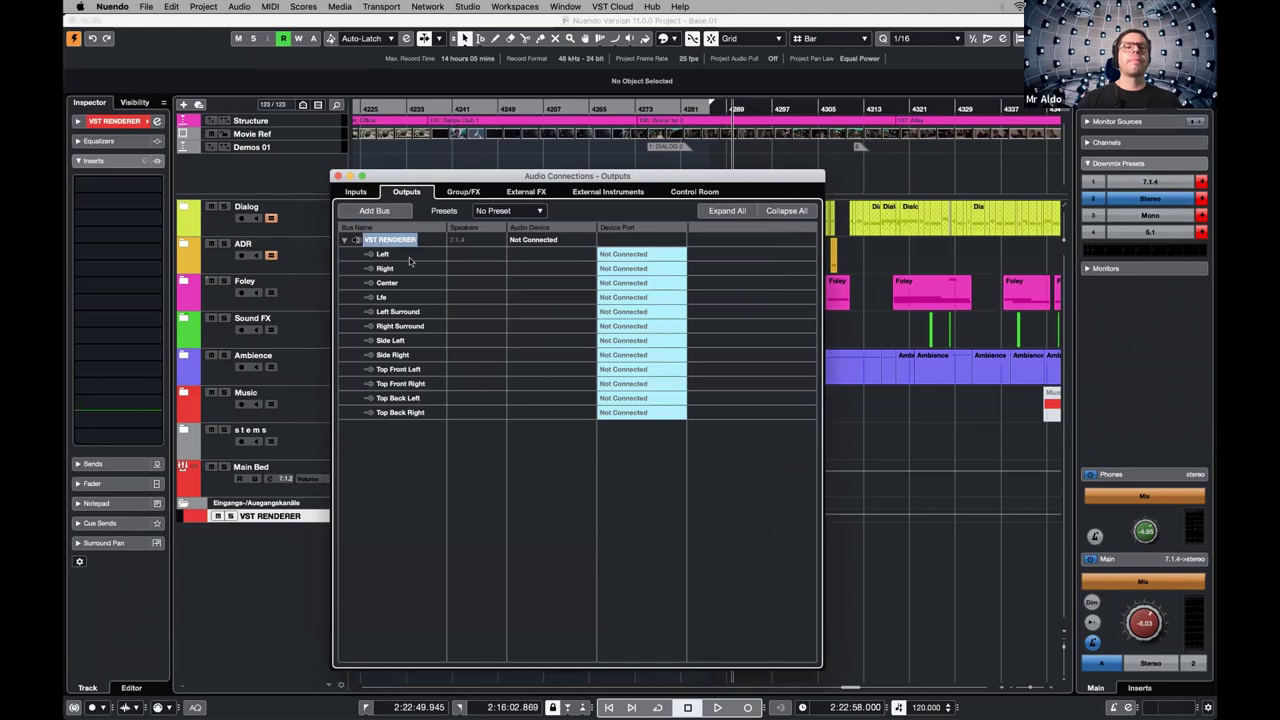
{"action": "right_click", "coordinate": [395, 242]}
{"action": "left_click", "coordinate": [449, 340]}
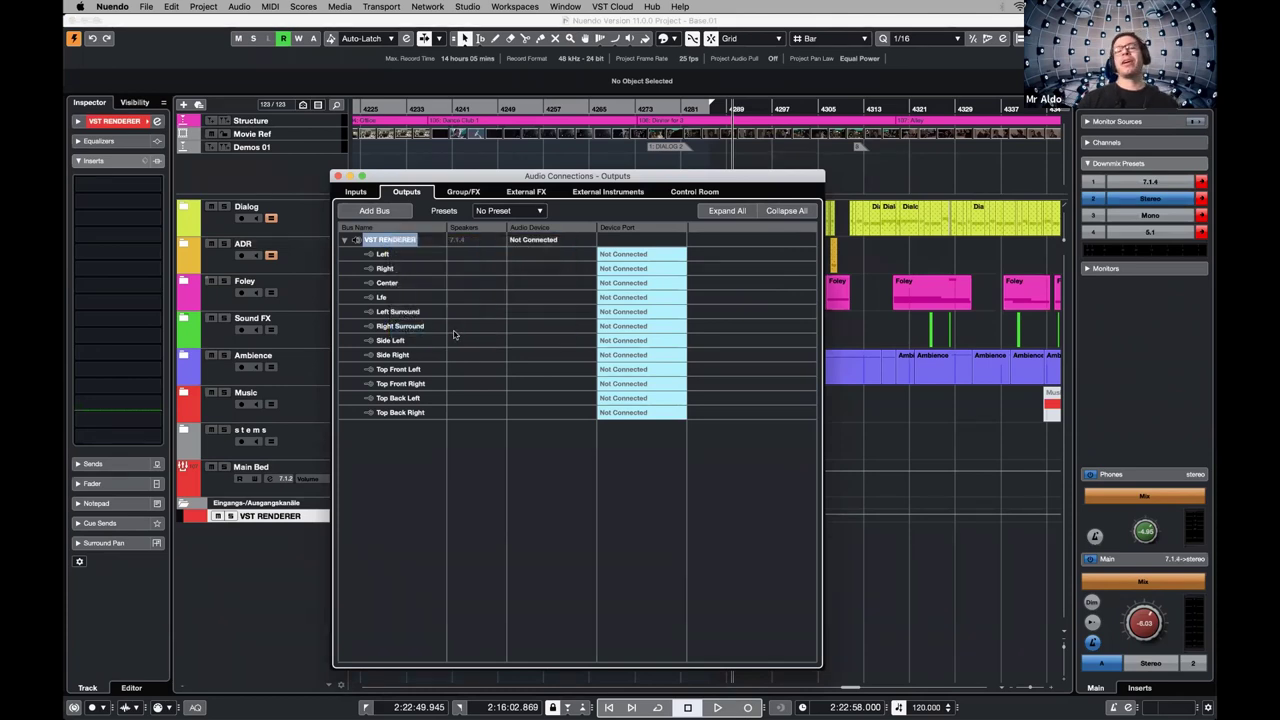
{"action": "key", "text": "Delete"}
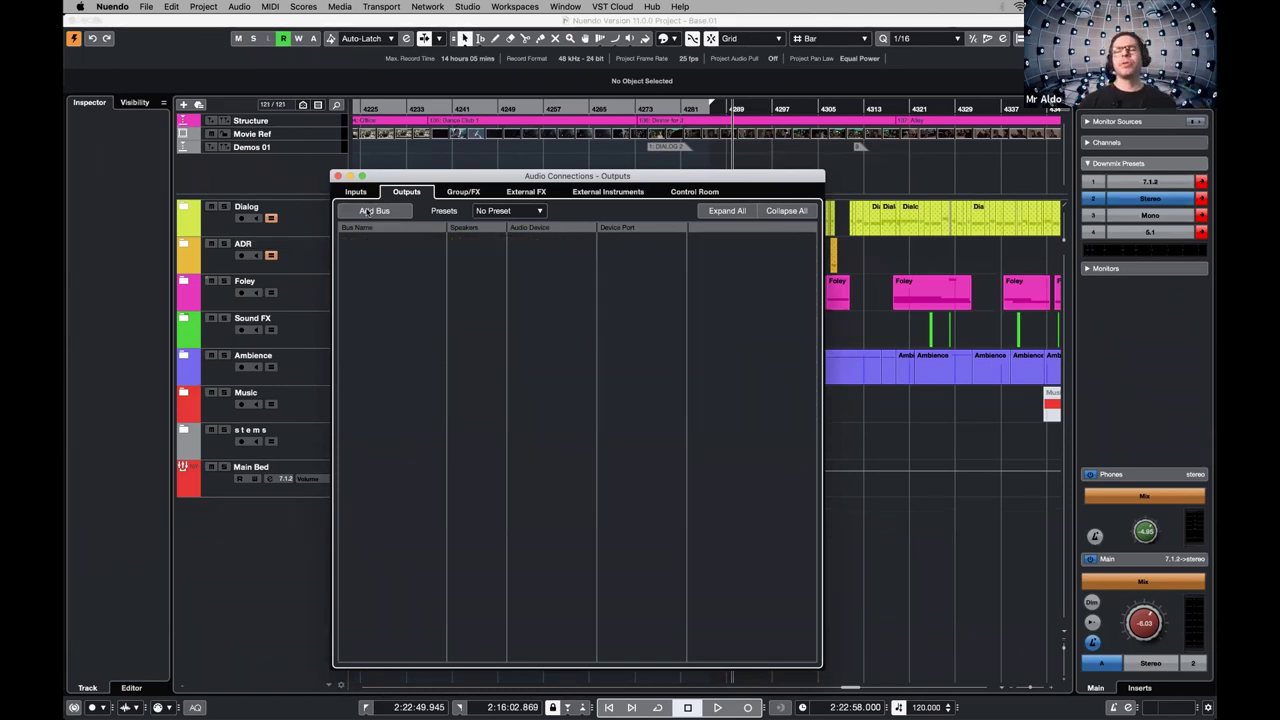
Add a Stereo output bus in Audio Connections and set its audio device to Not Connected
{"action": "left_click", "coordinate": [370, 214]}
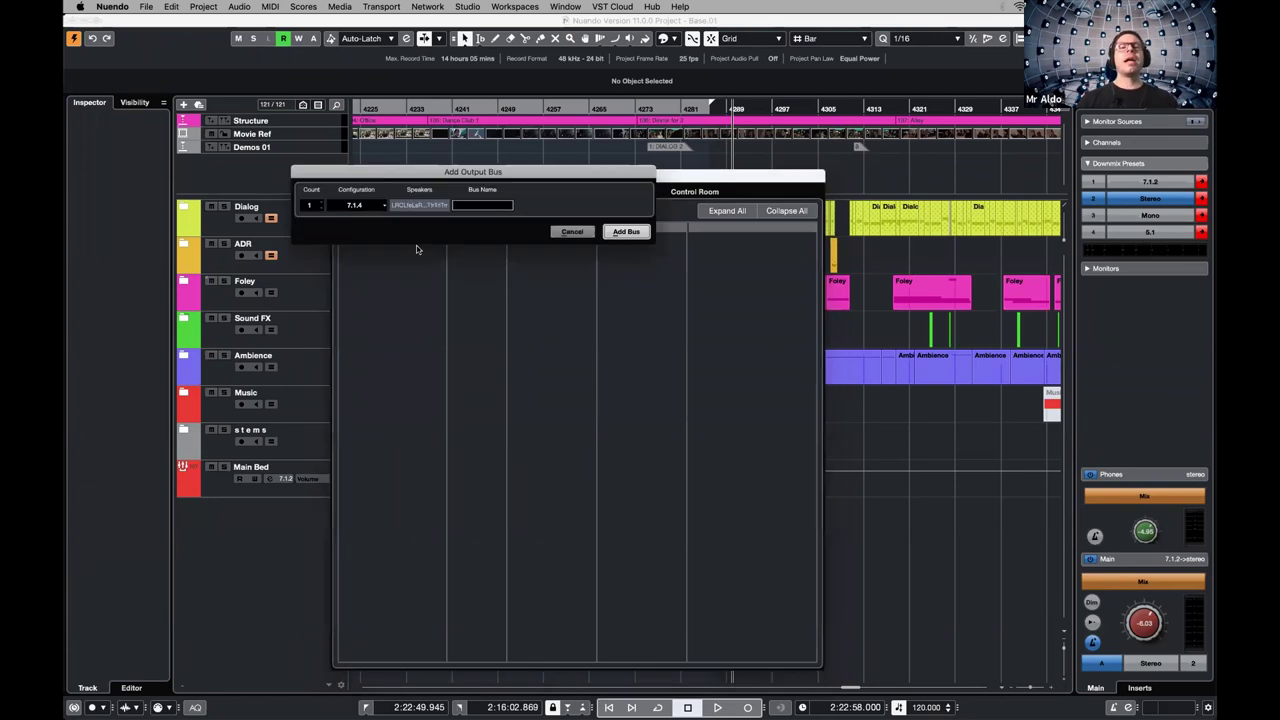
{"action": "left_click", "coordinate": [380, 208]}
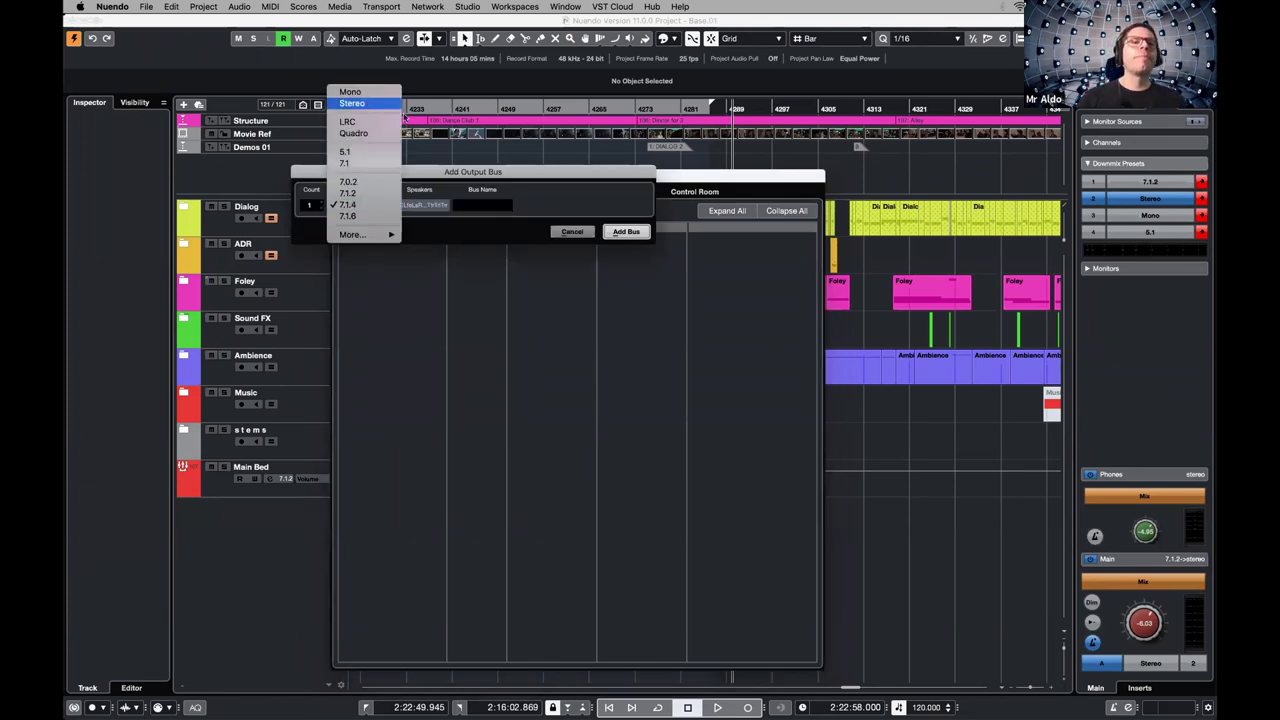
{"action": "left_click", "coordinate": [355, 103]}
{"action": "left_click", "coordinate": [626, 231]}
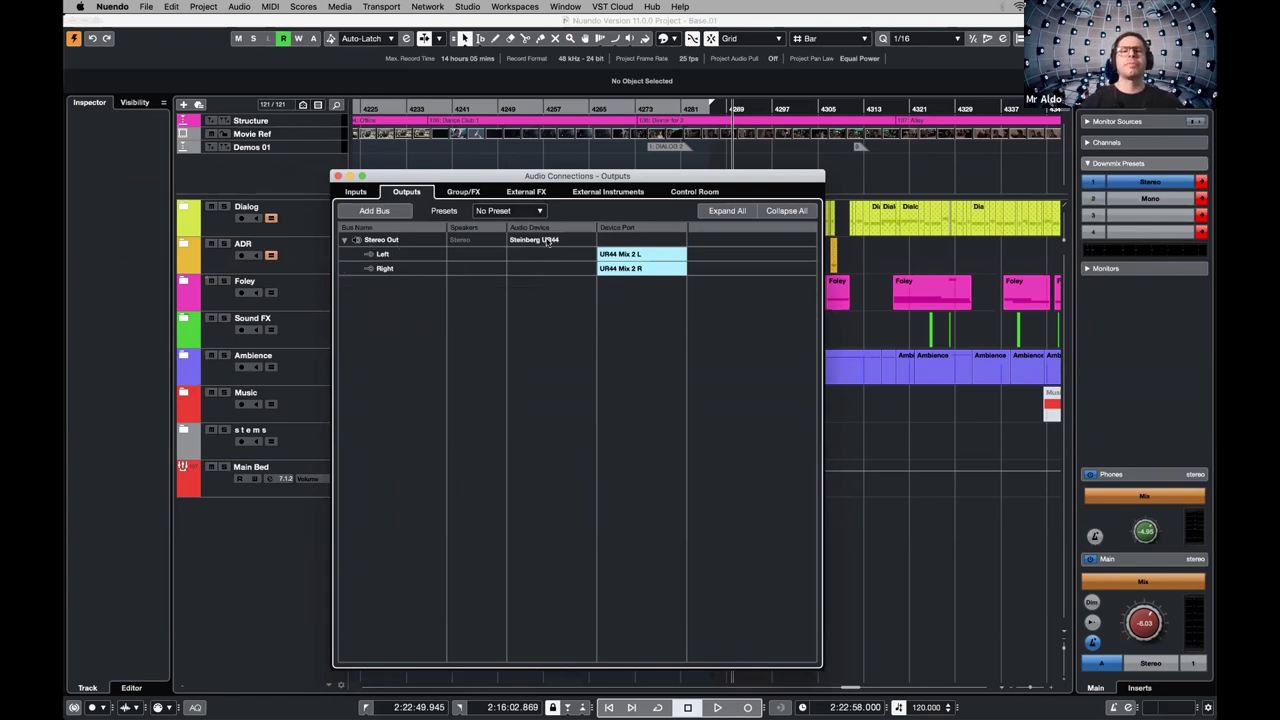
{"action": "left_click", "coordinate": [512, 245]}
{"action": "left_click", "coordinate": [520, 252]}
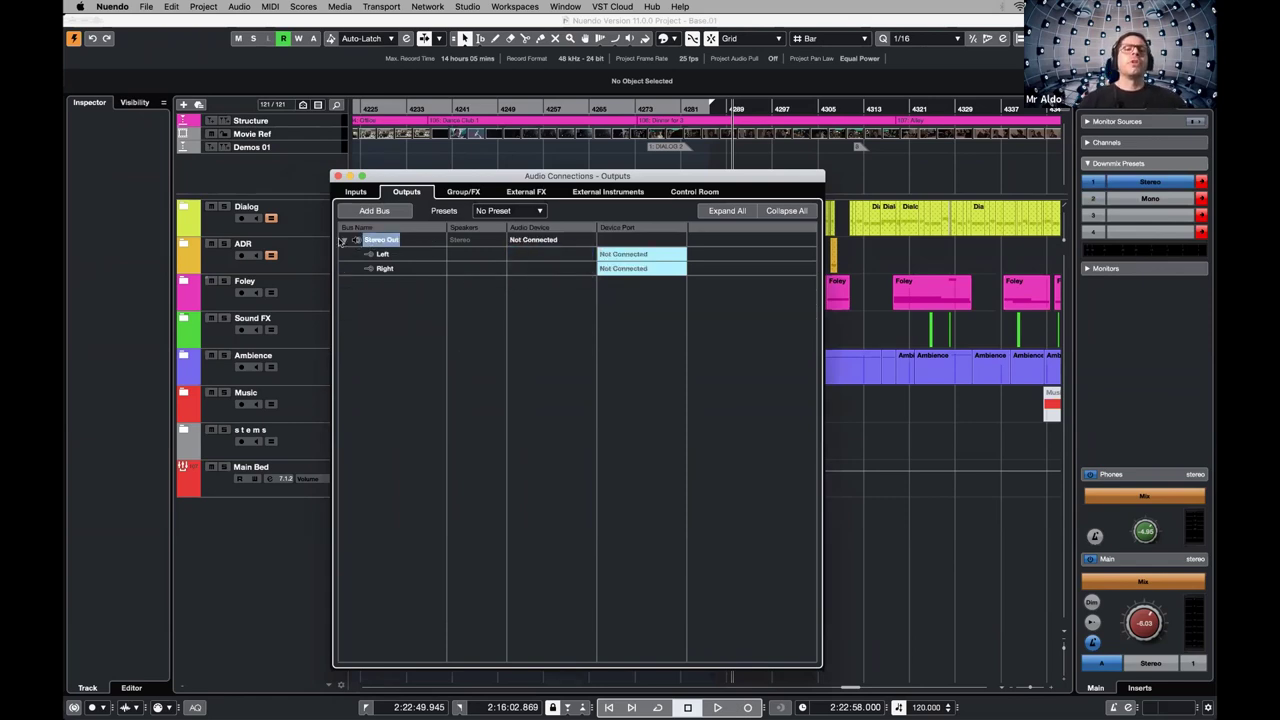
{"action": "left_click", "coordinate": [344, 240]}
{"action": "left_click_drag", "start_coordinate": [740, 177], "coordinate": [780, 184]}
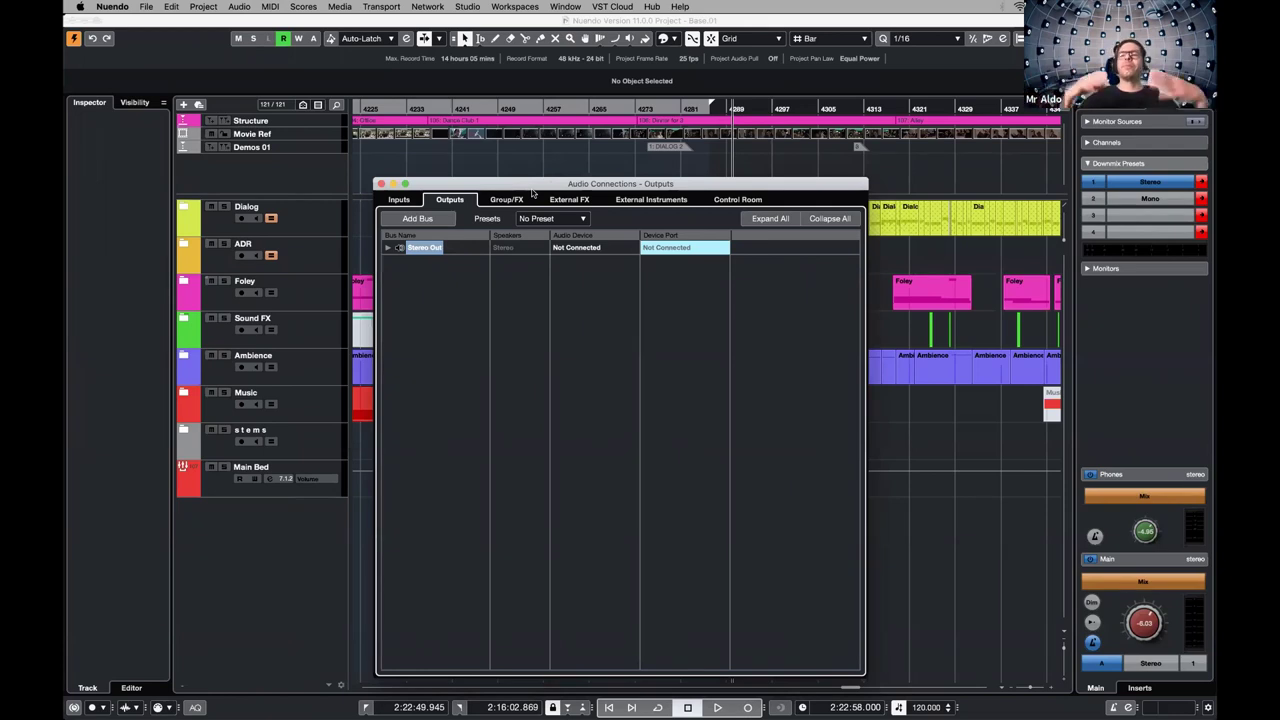
Add a second output bus with the 7.1.4 configuration to the Audio Connections outputs
{"action": "left_click", "coordinate": [399, 200]}
{"action": "left_click", "coordinate": [452, 200]}
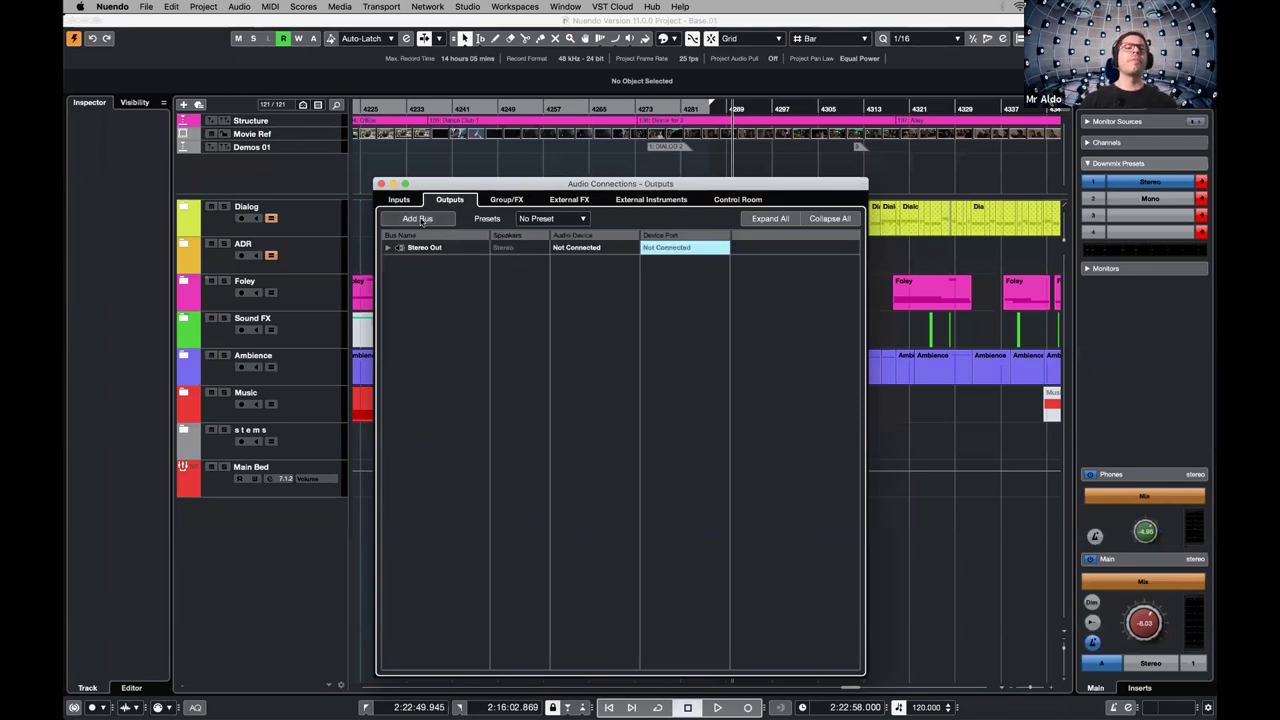
{"action": "left_click", "coordinate": [418, 219]}
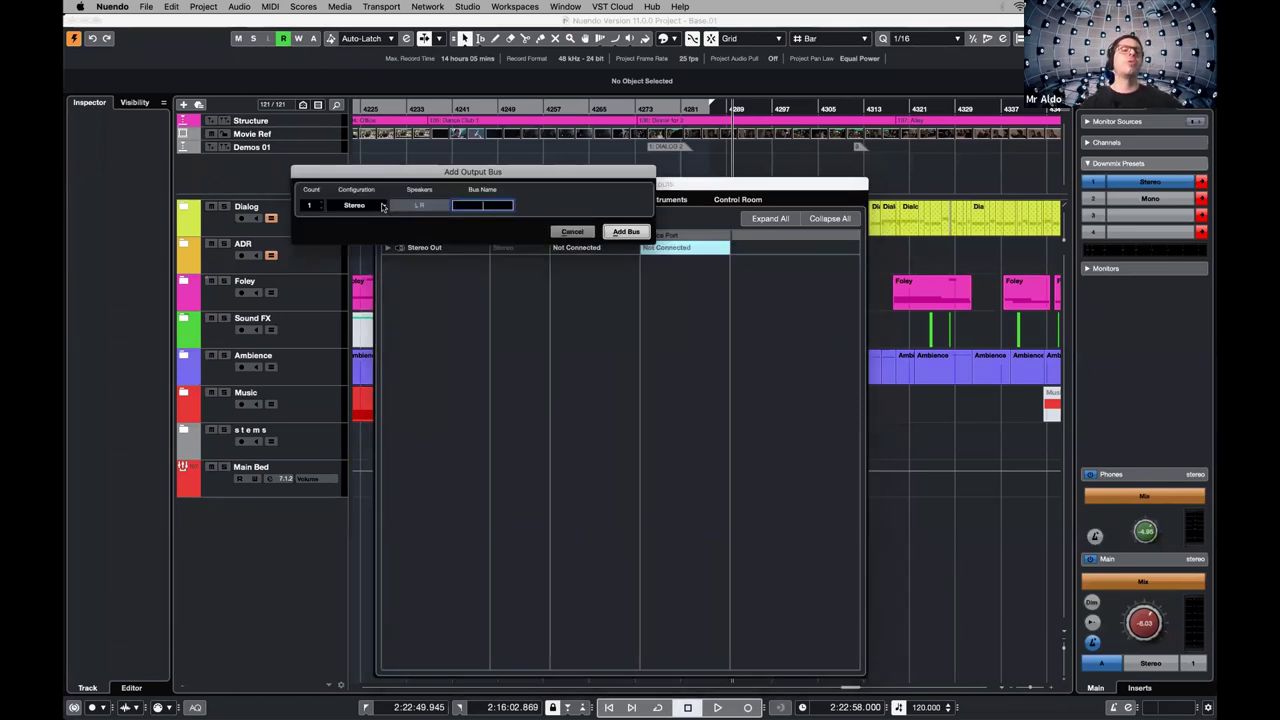
{"action": "left_click", "coordinate": [382, 206]}
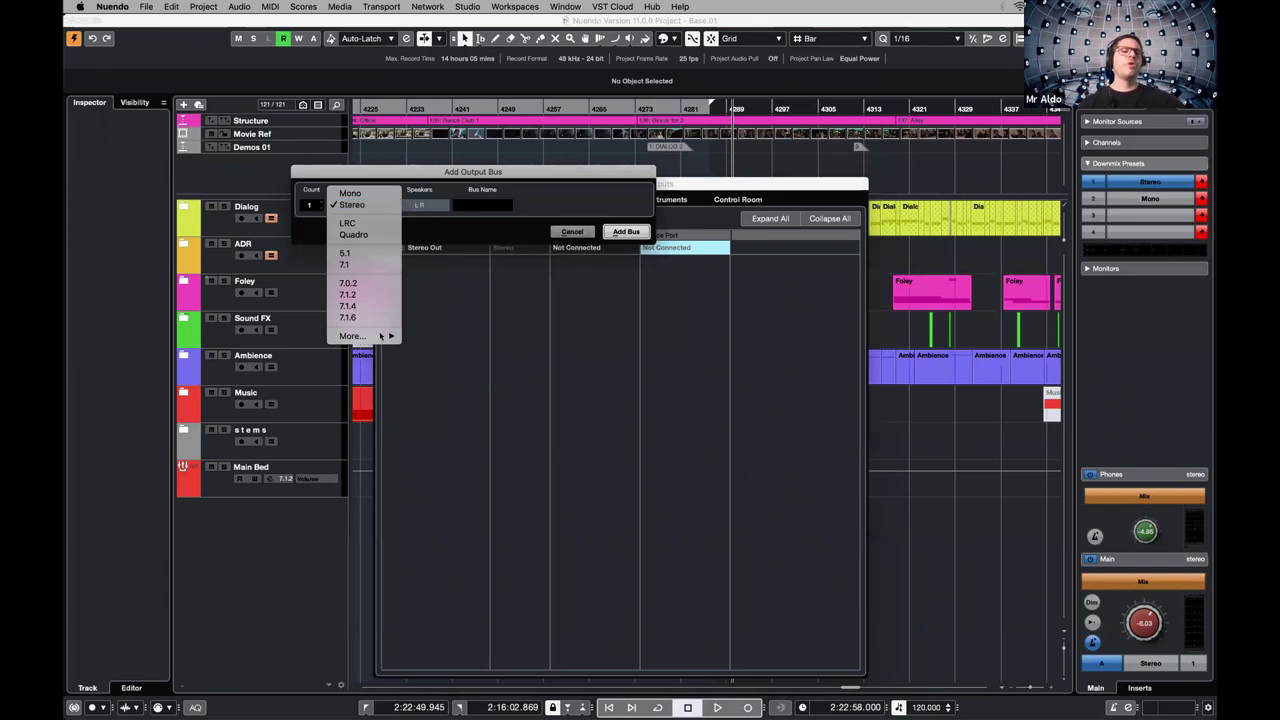
{"action": "mouse_move", "coordinate": [381, 337]}
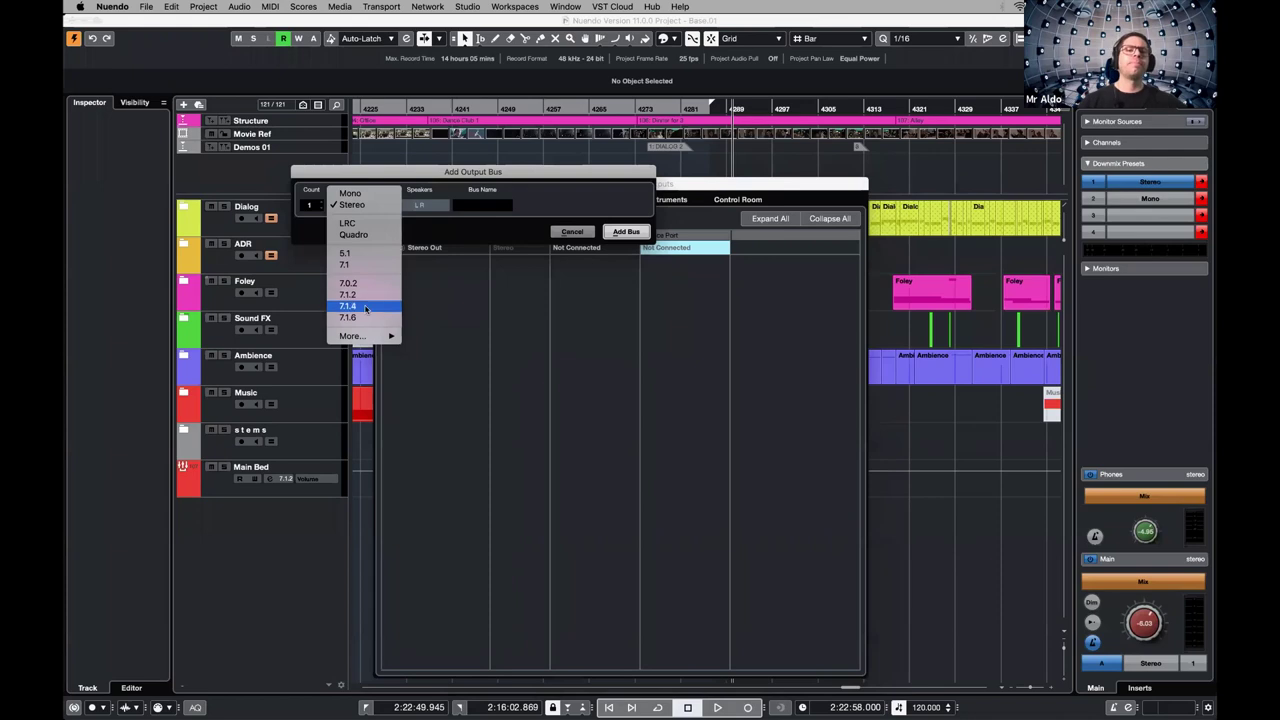
{"action": "left_click", "coordinate": [366, 307]}
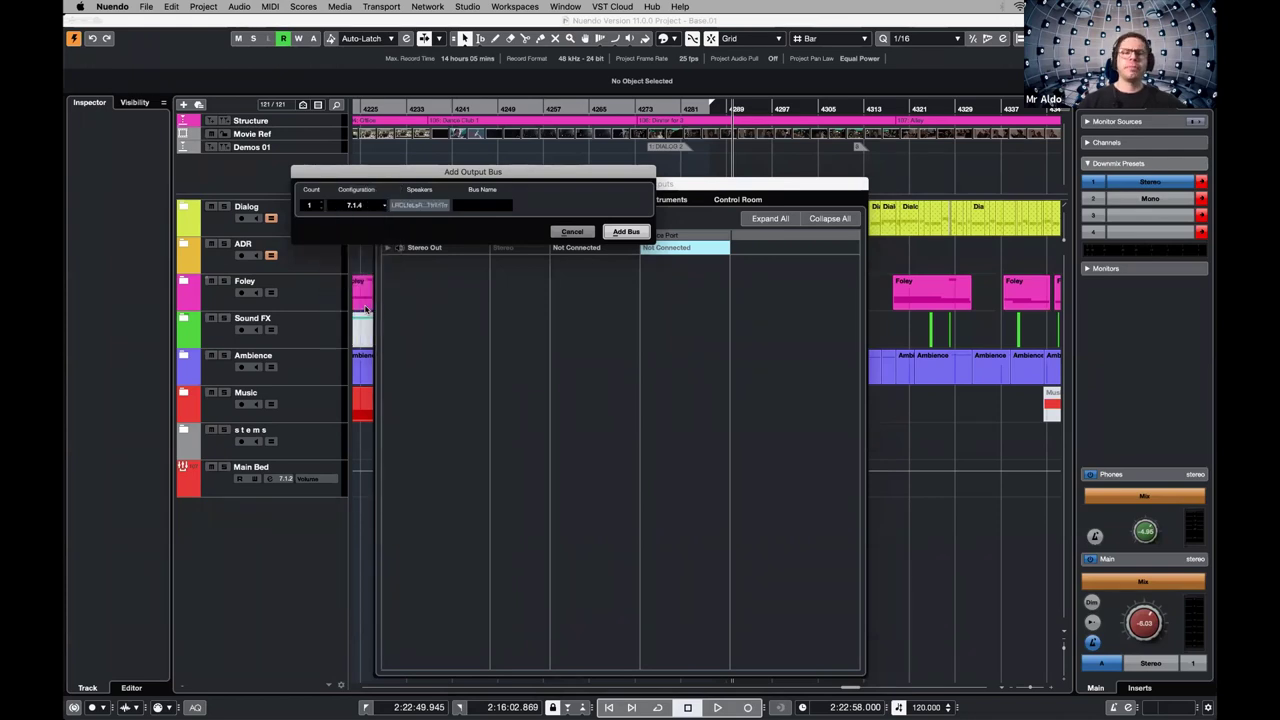
{"action": "left_click", "coordinate": [625, 231]}
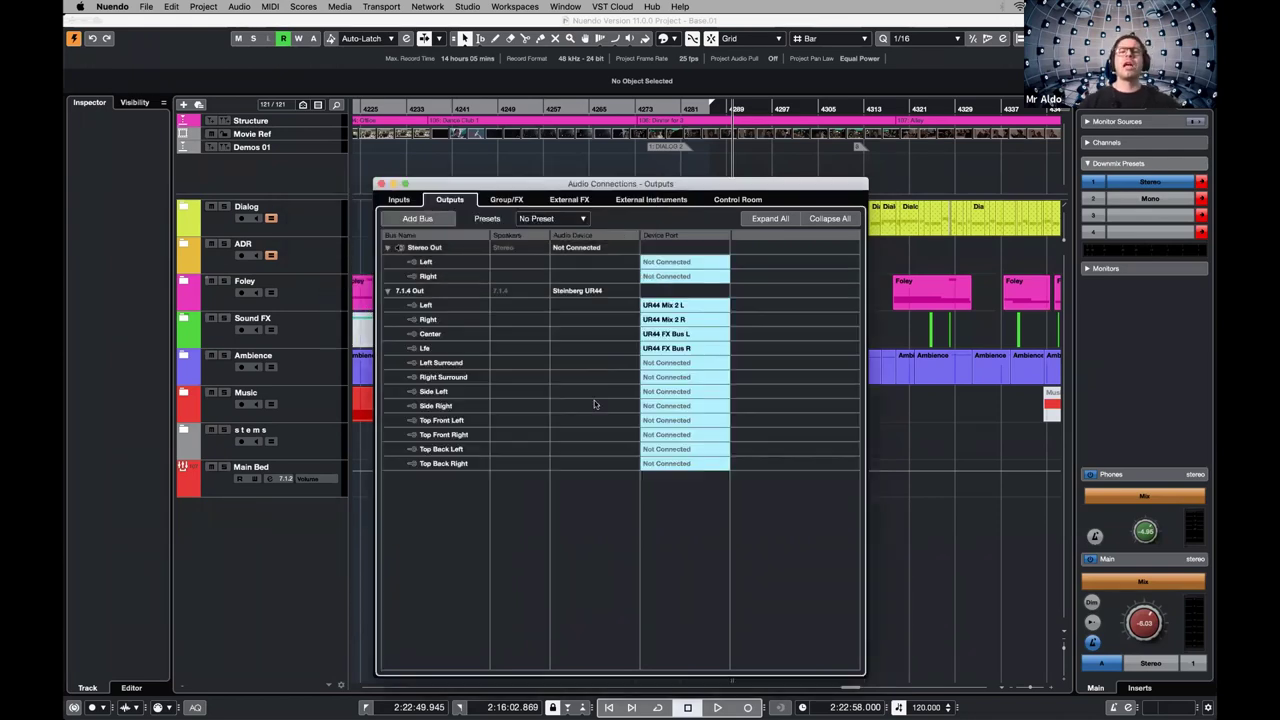
Set the 7.1.4 Out bus as the Main Mix
{"action": "double_click", "coordinate": [418, 290]}
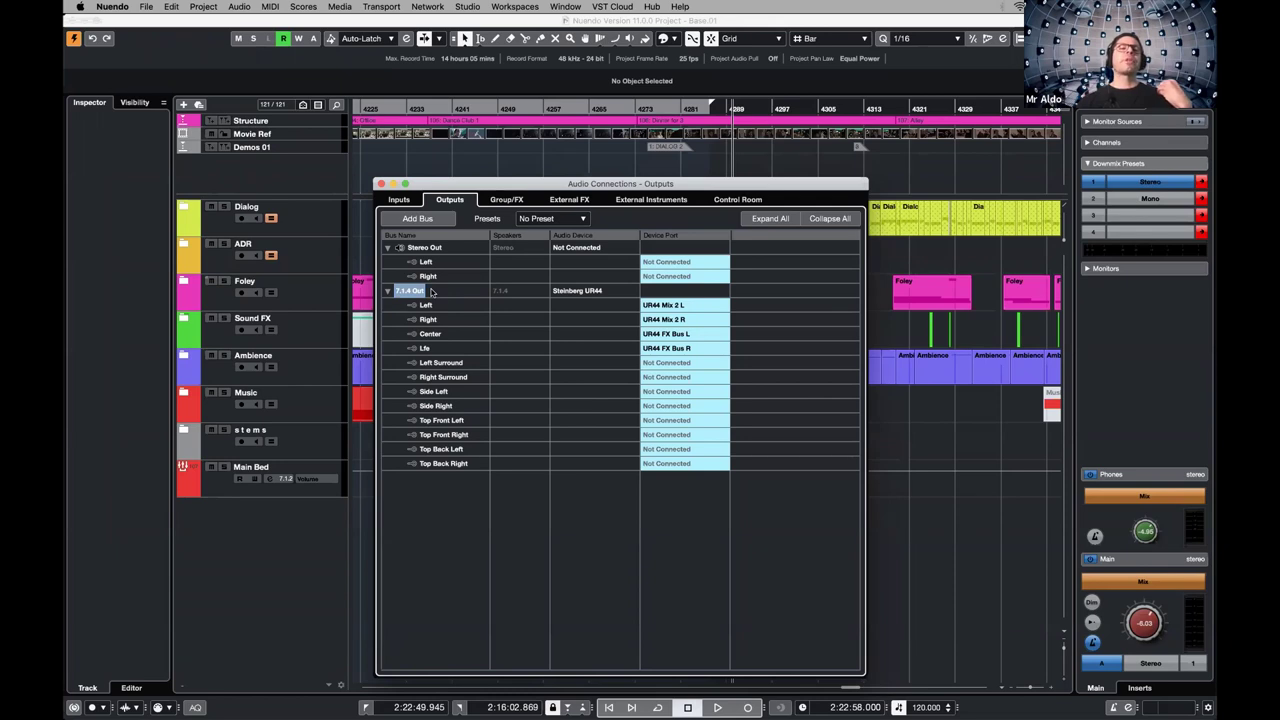
{"action": "right_click", "coordinate": [436, 292]}
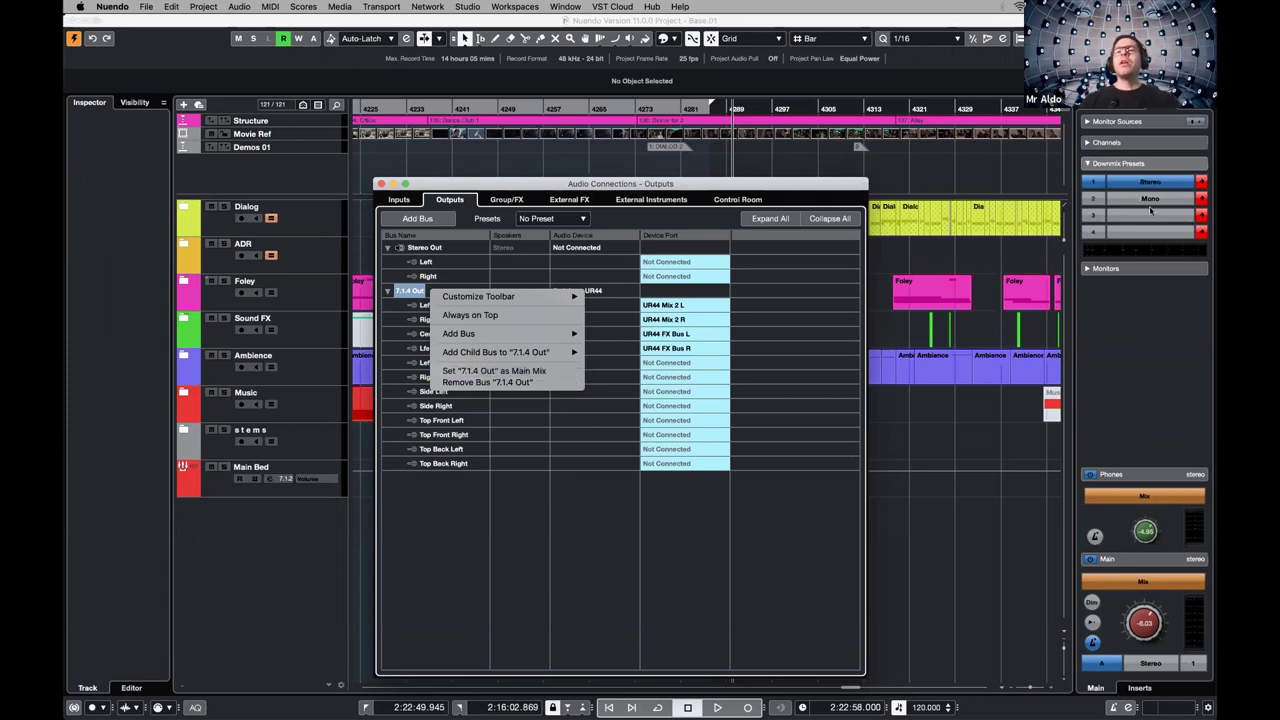
{"action": "key", "text": "Escape"}
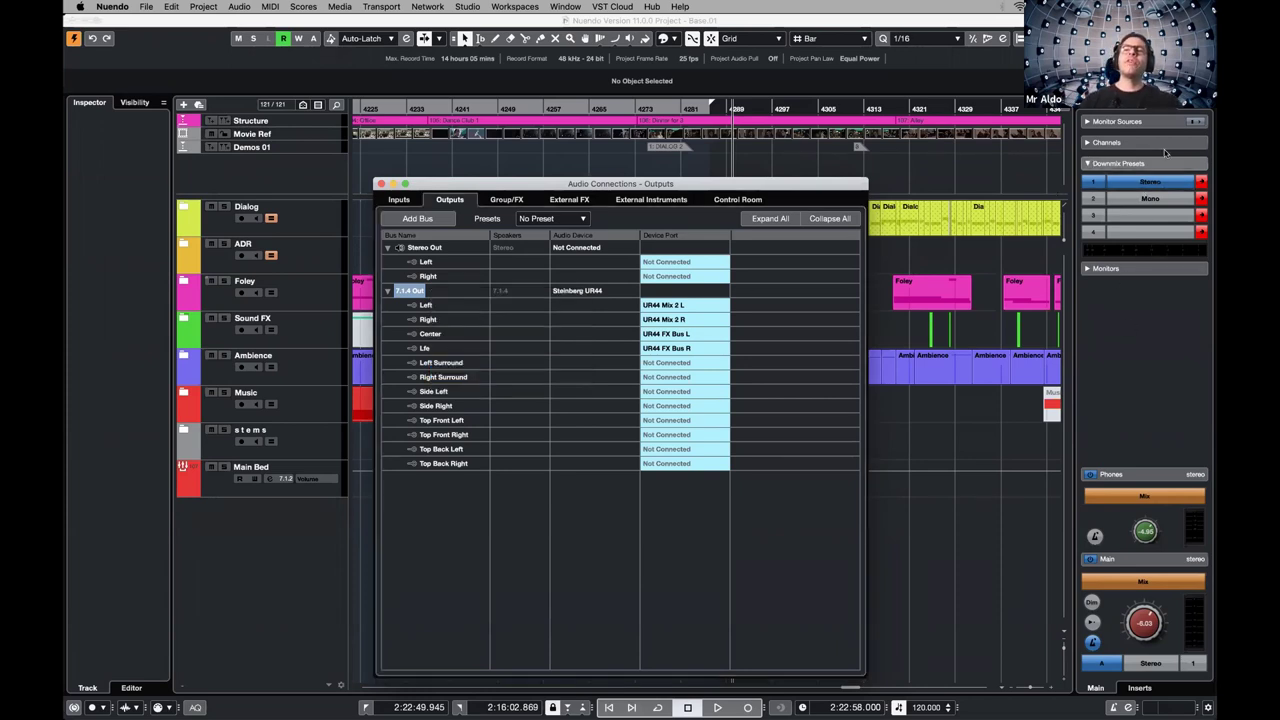
{"action": "right_click", "coordinate": [432, 292]}
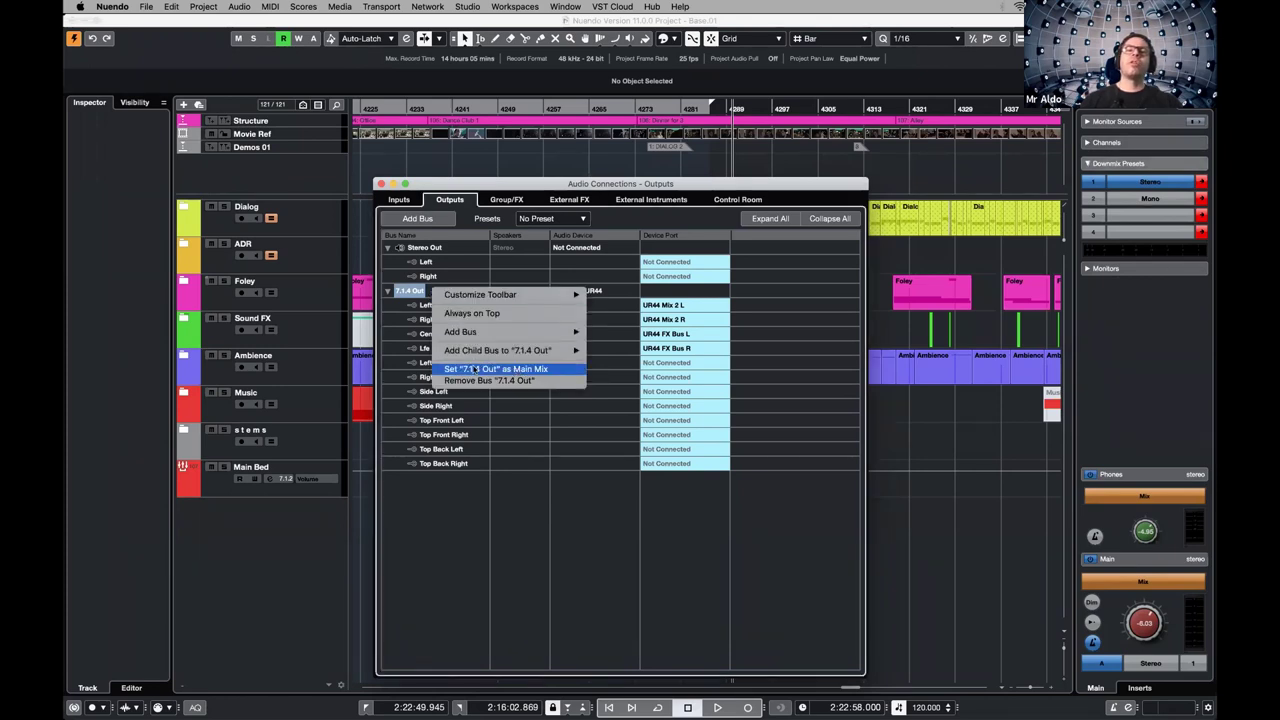
{"action": "left_click", "coordinate": [560, 369]}
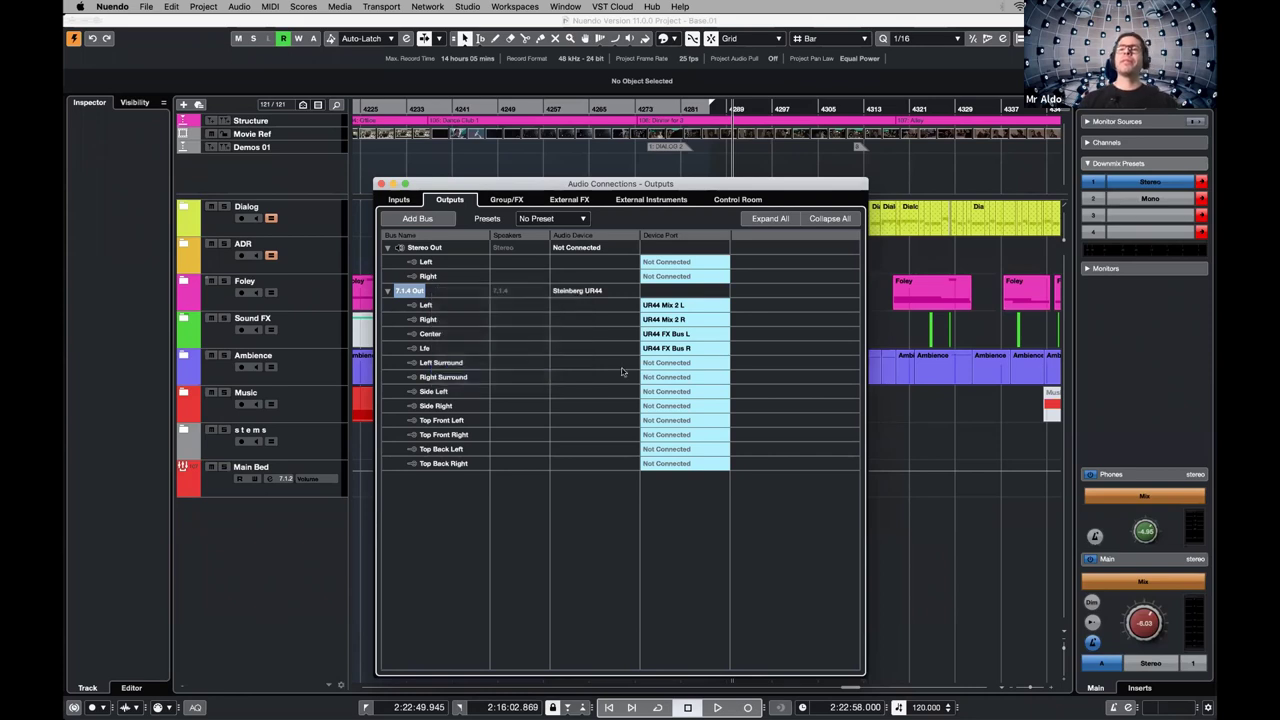
Close Audio Connections, activate the 7.1.4 downmix preset in the Control Room and raise the main level to -3.87
{"action": "left_click", "coordinate": [1150, 181]}
{"action": "key", "text": "F4"}
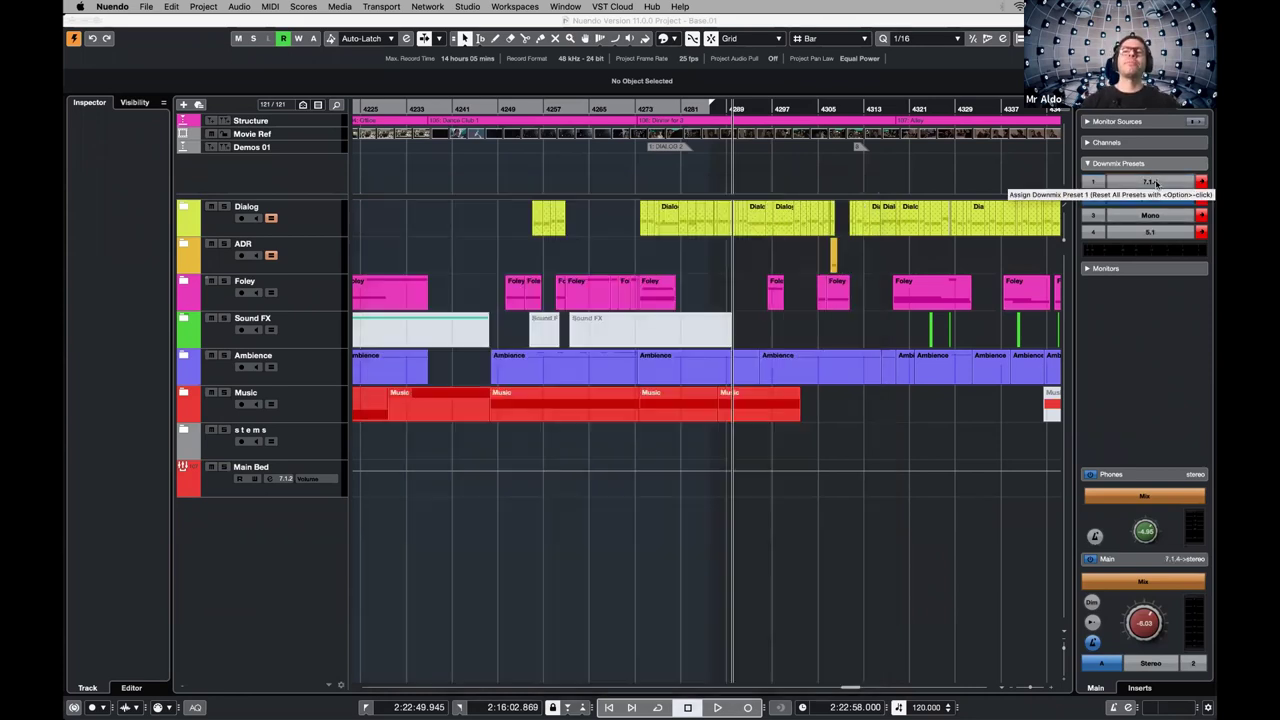
{"action": "mouse_move", "coordinate": [1140, 603]}
{"action": "left_mouse_down"}
{"action": "mouse_move", "coordinate": [1122, 624]}
{"action": "mouse_move", "coordinate": [1168, 598]}
{"action": "mouse_move", "coordinate": [1149, 620]}
{"action": "left_mouse_up"}
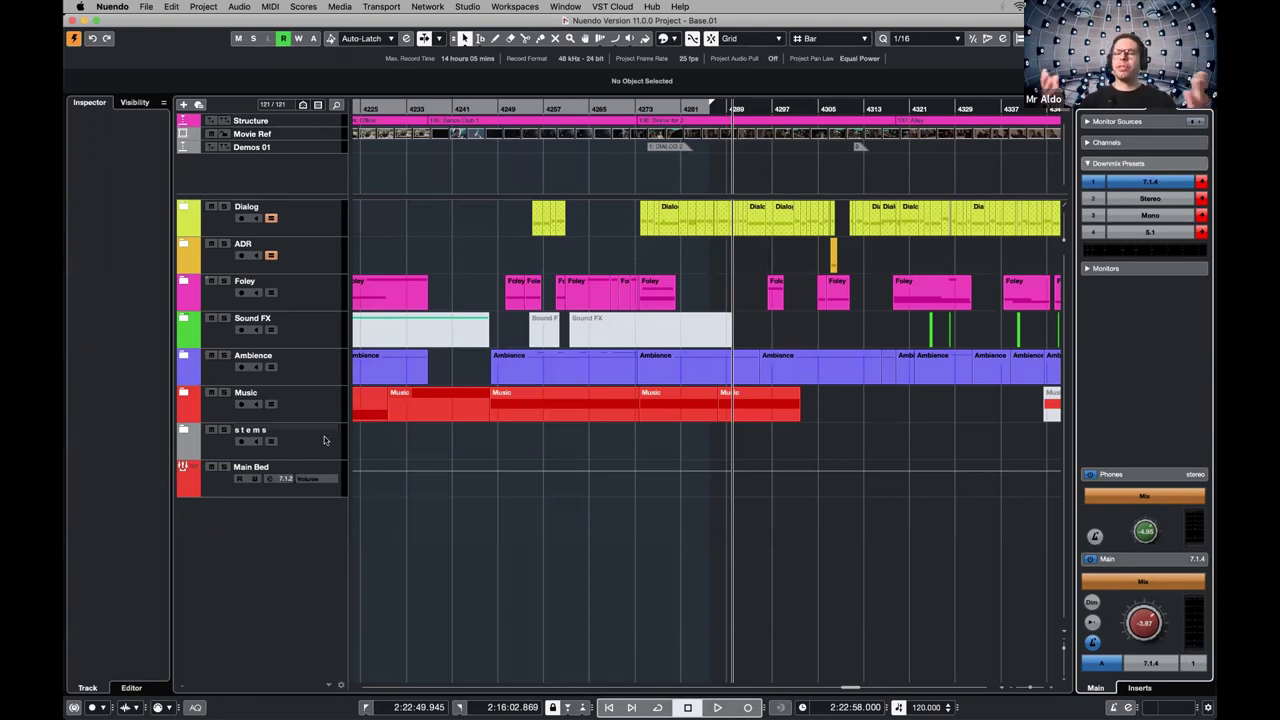
Select the Main Bed group, open the MixConsole and hide all channels except 7.1.4 Out
{"action": "left_click", "coordinate": [225, 480]}
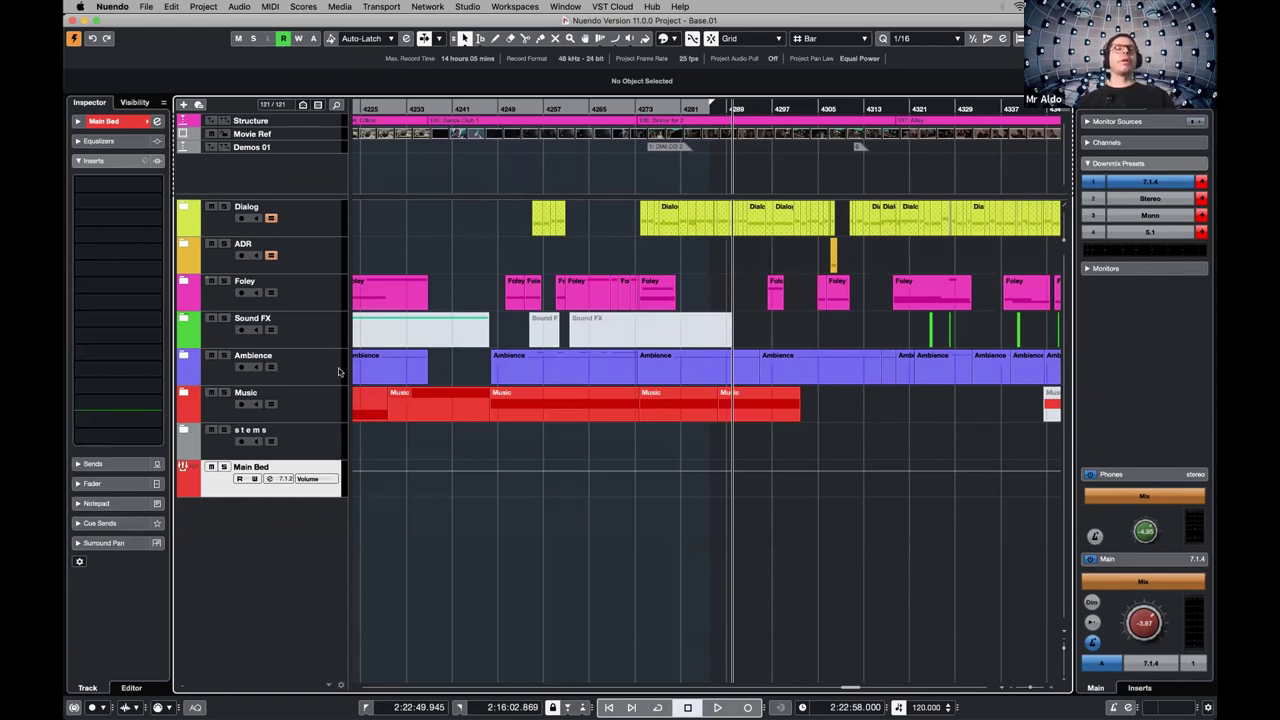
{"action": "key", "text": "F3"}
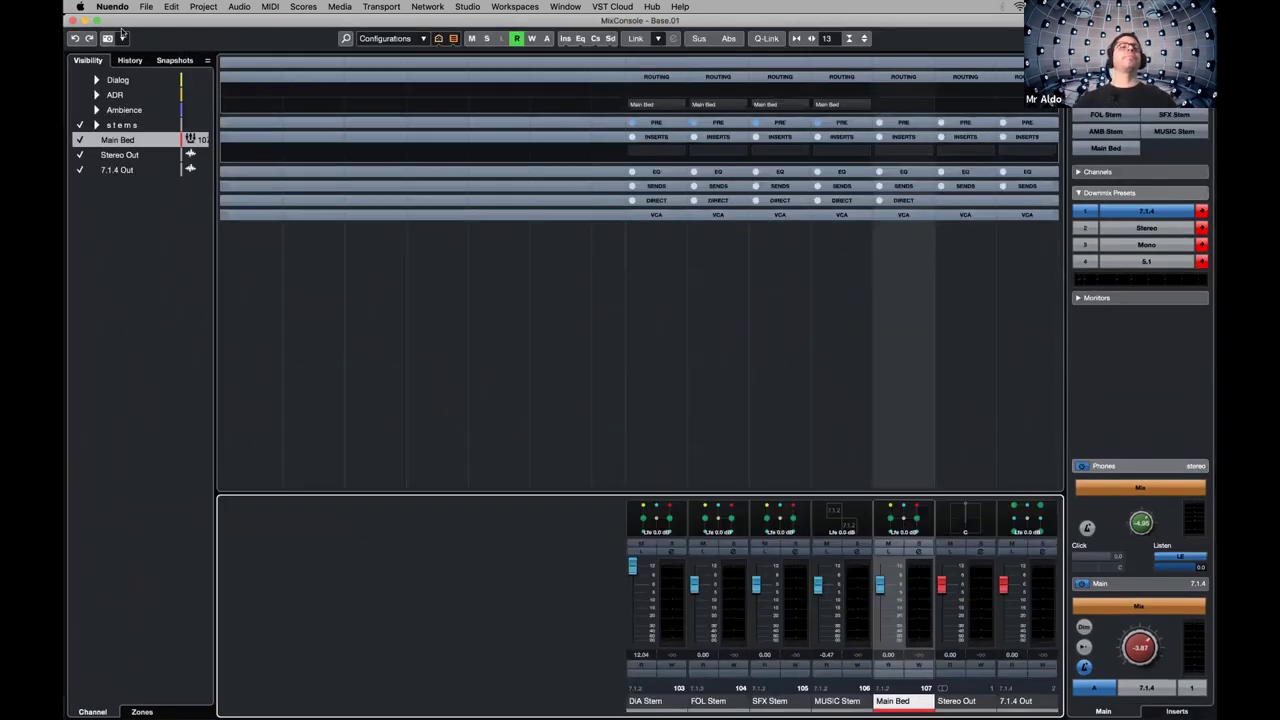
{"action": "left_click", "coordinate": [80, 170]}
{"action": "left_click", "coordinate": [80, 155]}
{"action": "left_click", "coordinate": [80, 140]}
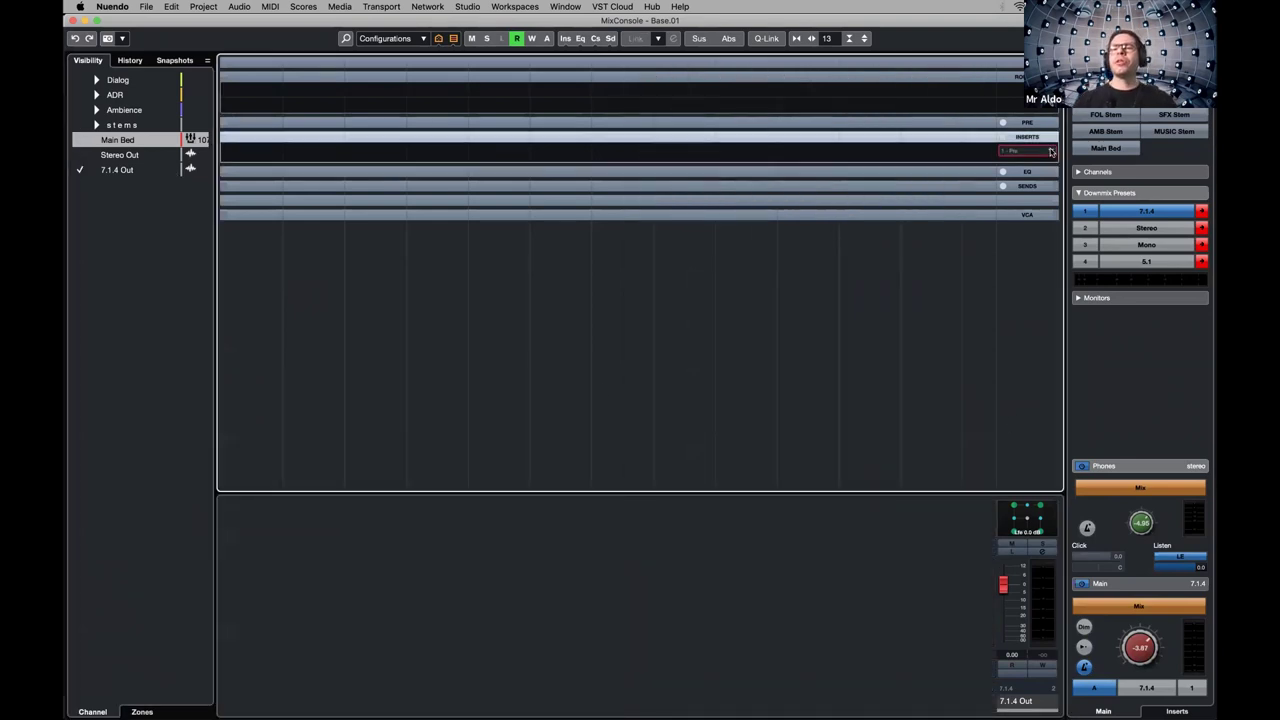
Load Renderer for Dolby Atmos into the first insert slot of the 7.1.4 Out channel
{"action": "left_click", "coordinate": [1049, 151]}
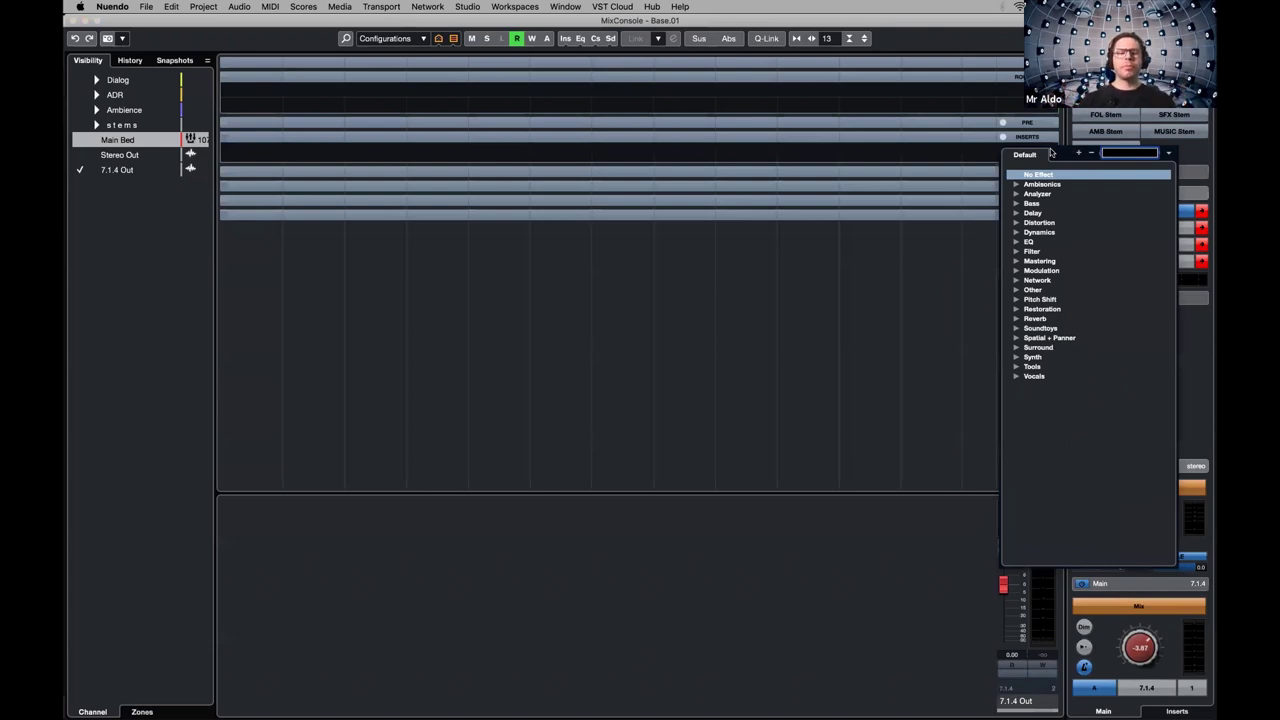
{"action": "type", "text": "satu"}
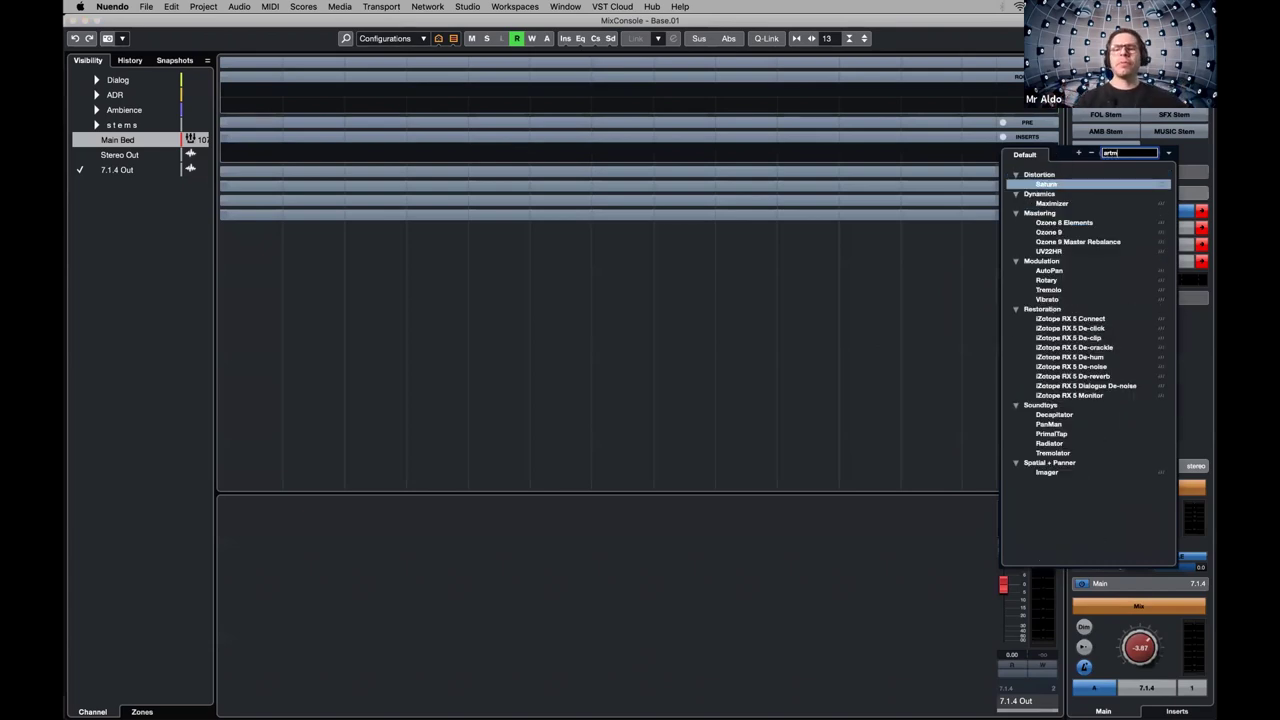
{"action": "key", "text": "BackSpace"}
{"action": "key", "text": "BackSpace"}
{"action": "key", "text": "BackSpace"}
{"action": "key", "text": "BackSpace"}
{"action": "type", "text": "a"}
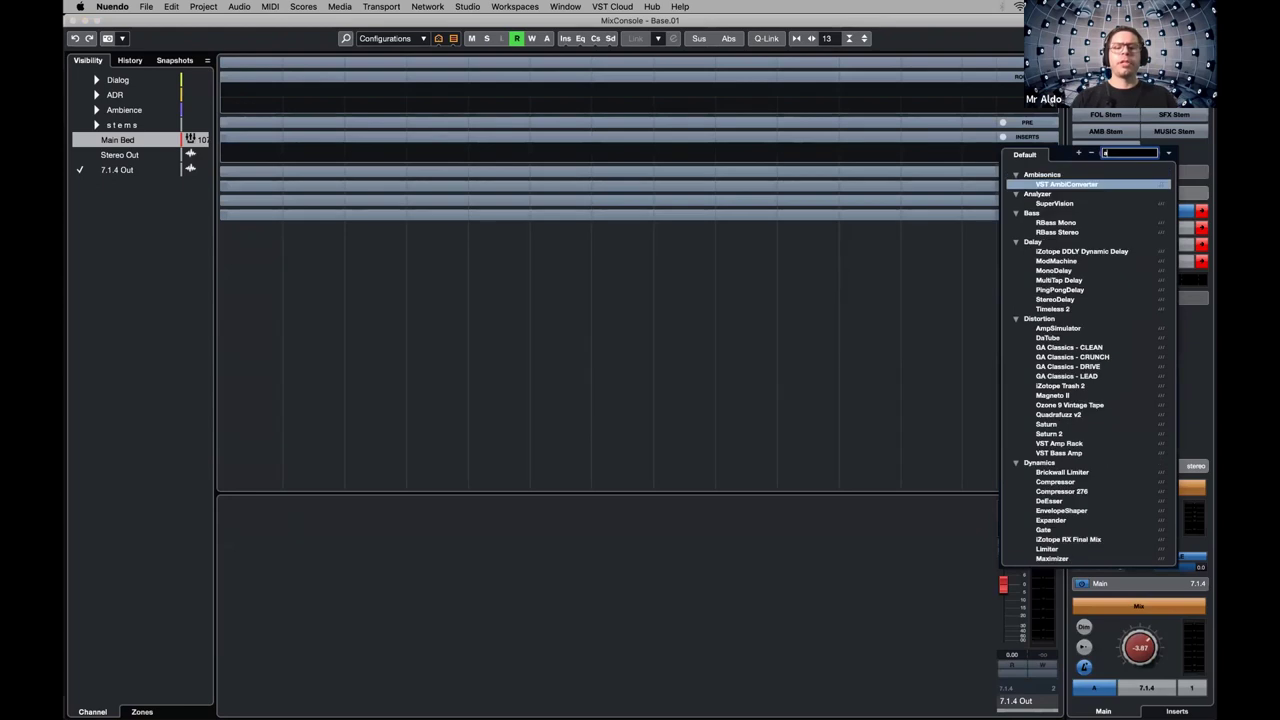
{"action": "type", "text": "tm"}
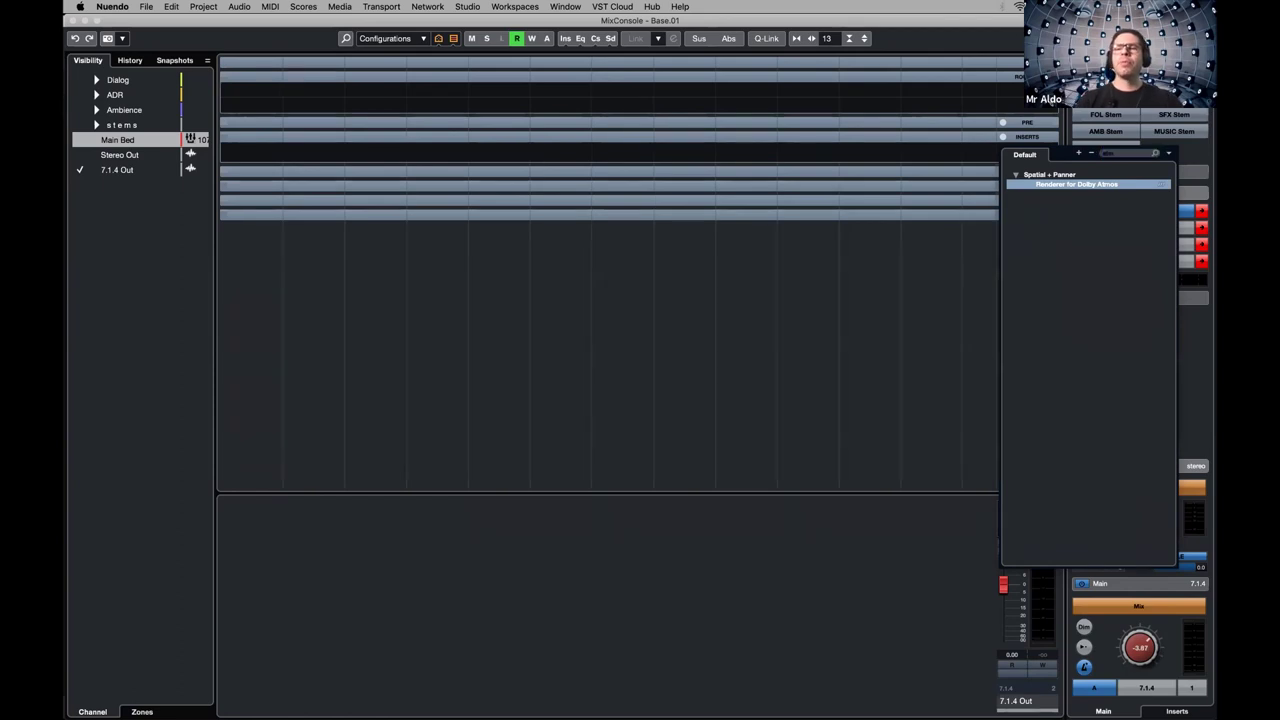
{"action": "key", "text": "Return"}
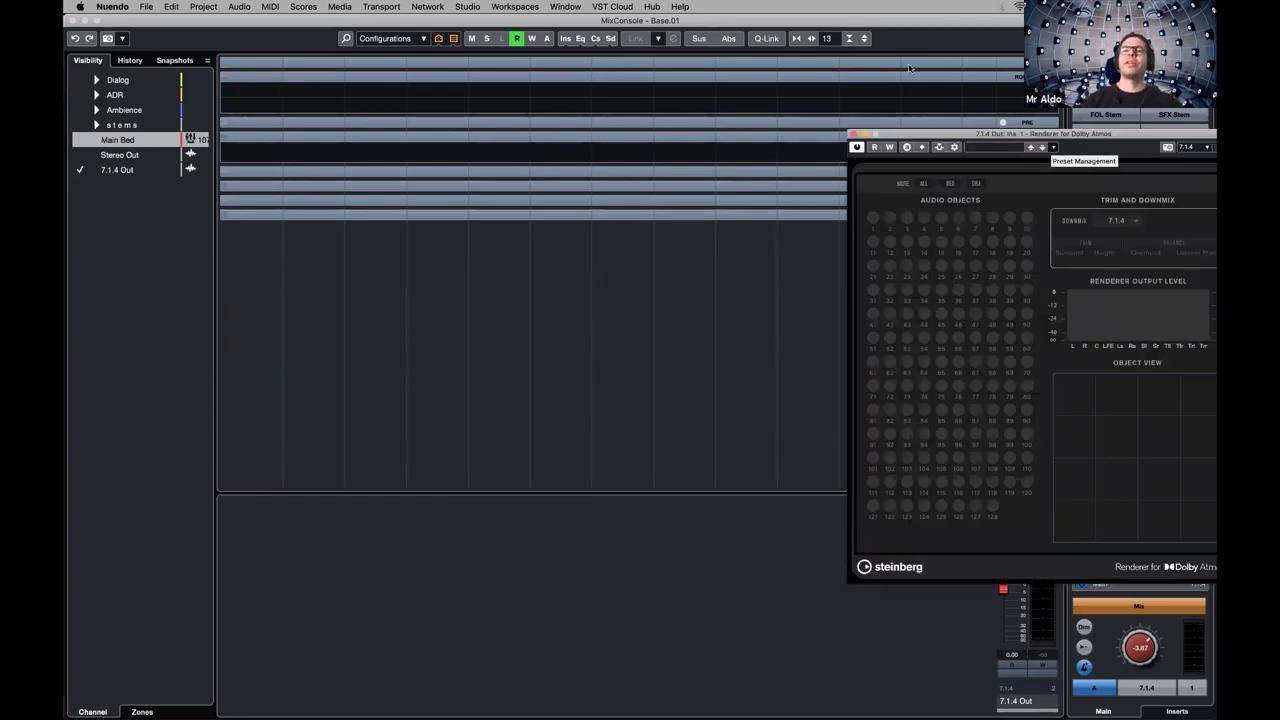
Close the MixConsole and place the Renderer for Dolby Atmos window beside the tracks in the Base.01 project window
{"action": "left_click_drag", "start_coordinate": [941, 136], "coordinate": [788, 124]}
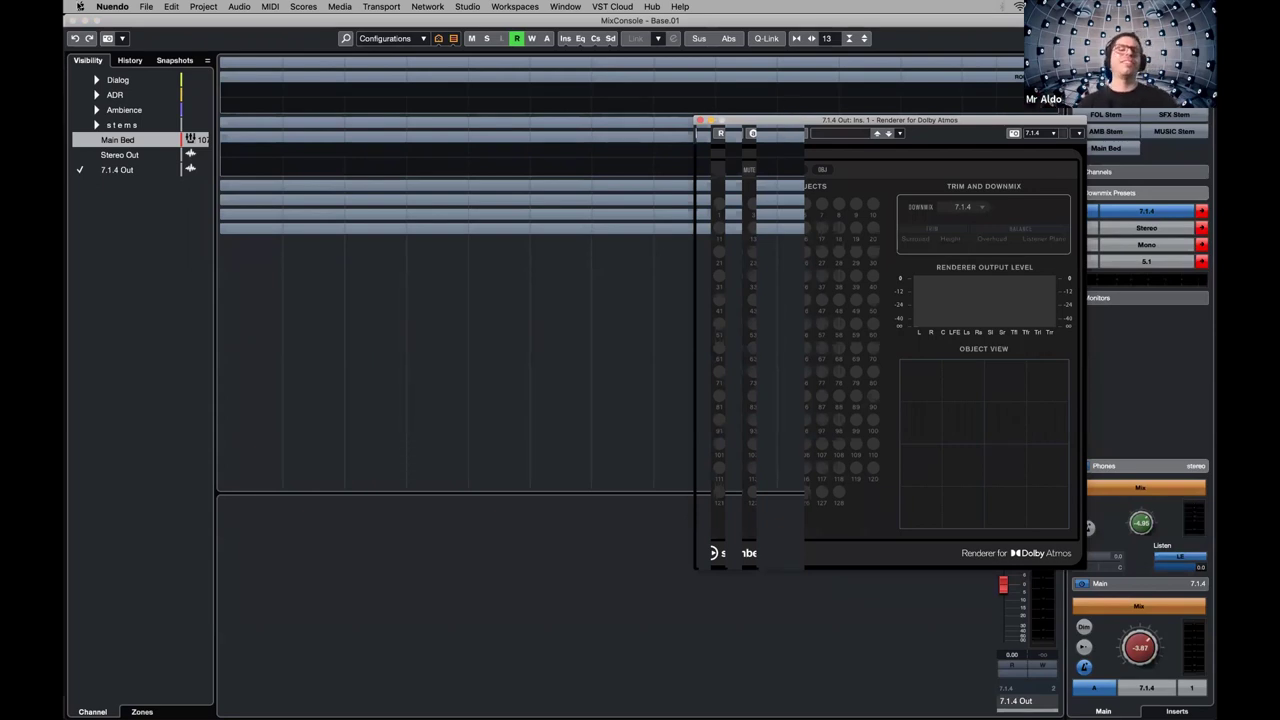
{"action": "key", "text": "F3"}
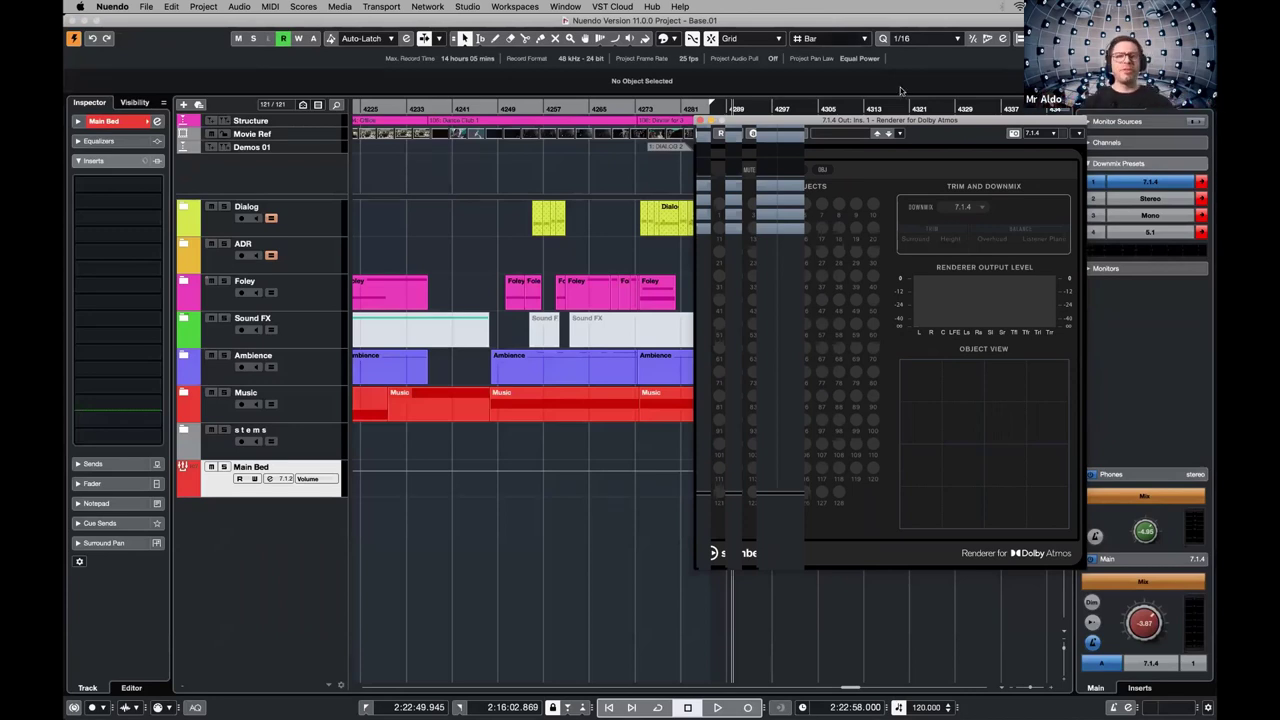
{"action": "left_click_drag", "start_coordinate": [885, 121], "coordinate": [969, 128]}
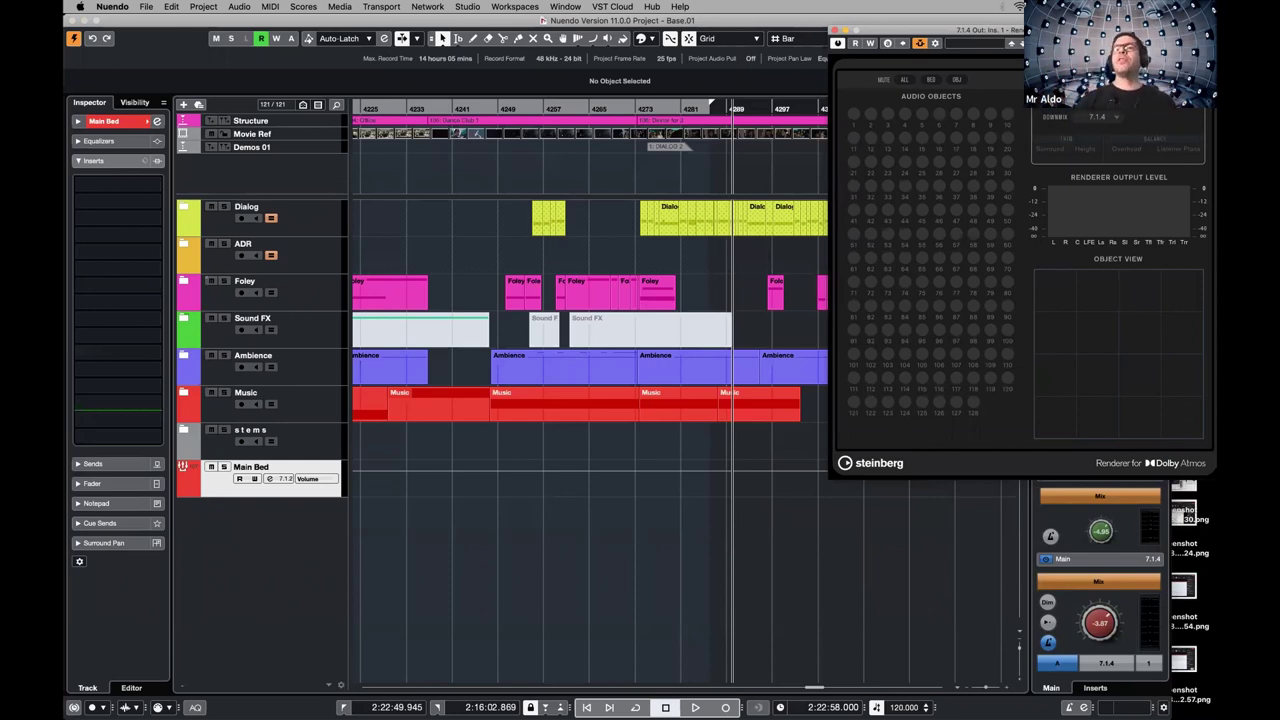
{"action": "key", "text": "ctrl+Up"}
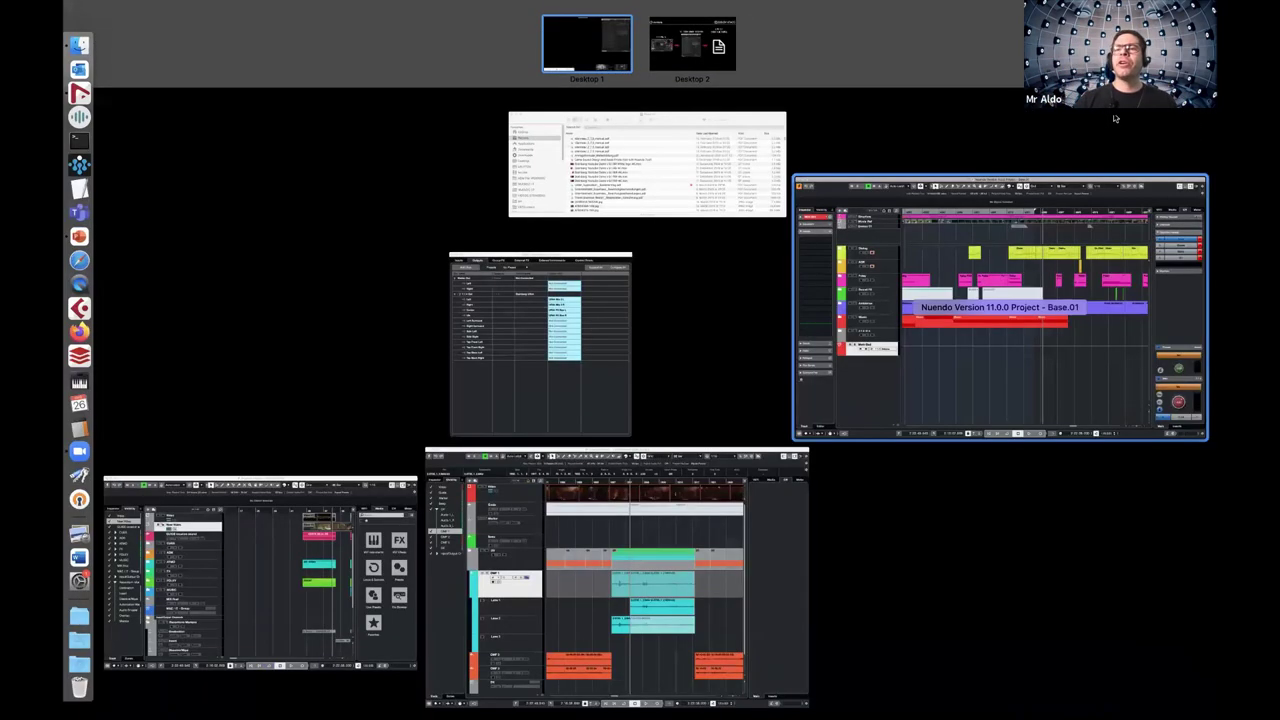
{"action": "key", "text": "ctrl+Up"}
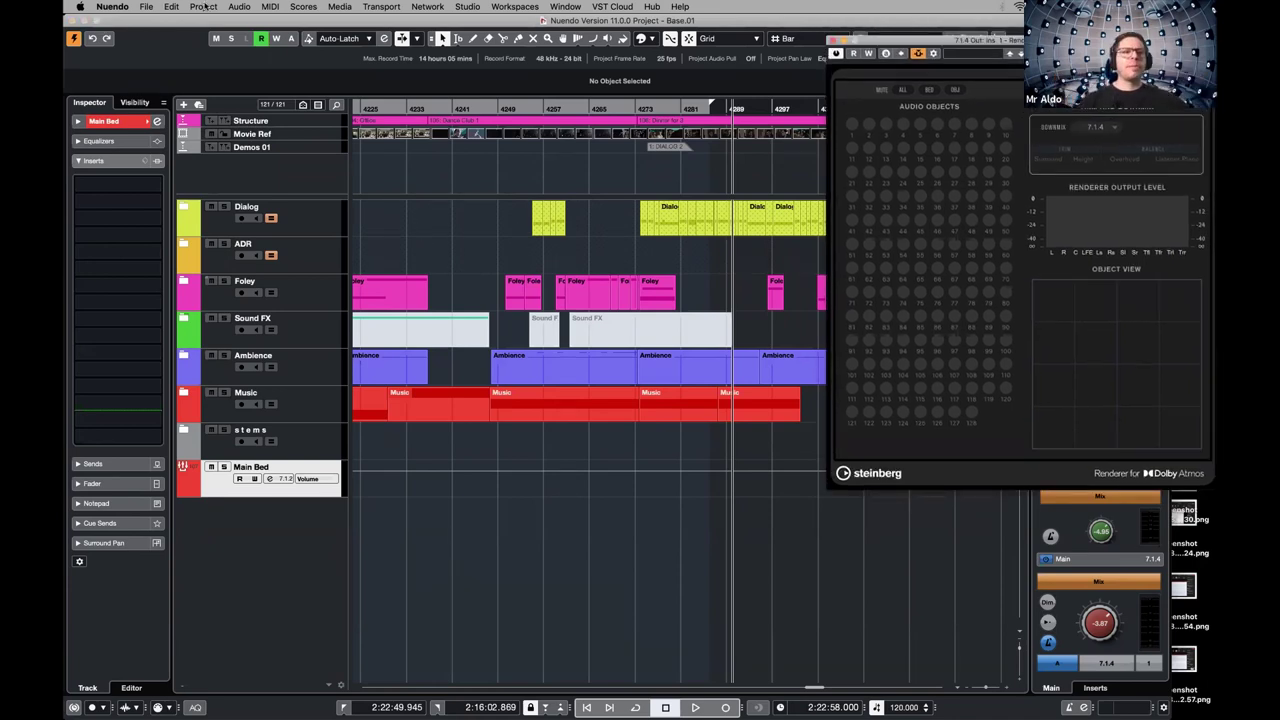
Open ADM Authoring for Dolby Atmos and select Renderer for Dolby Atmos as its renderer
{"action": "left_click", "coordinate": [204, 6]}
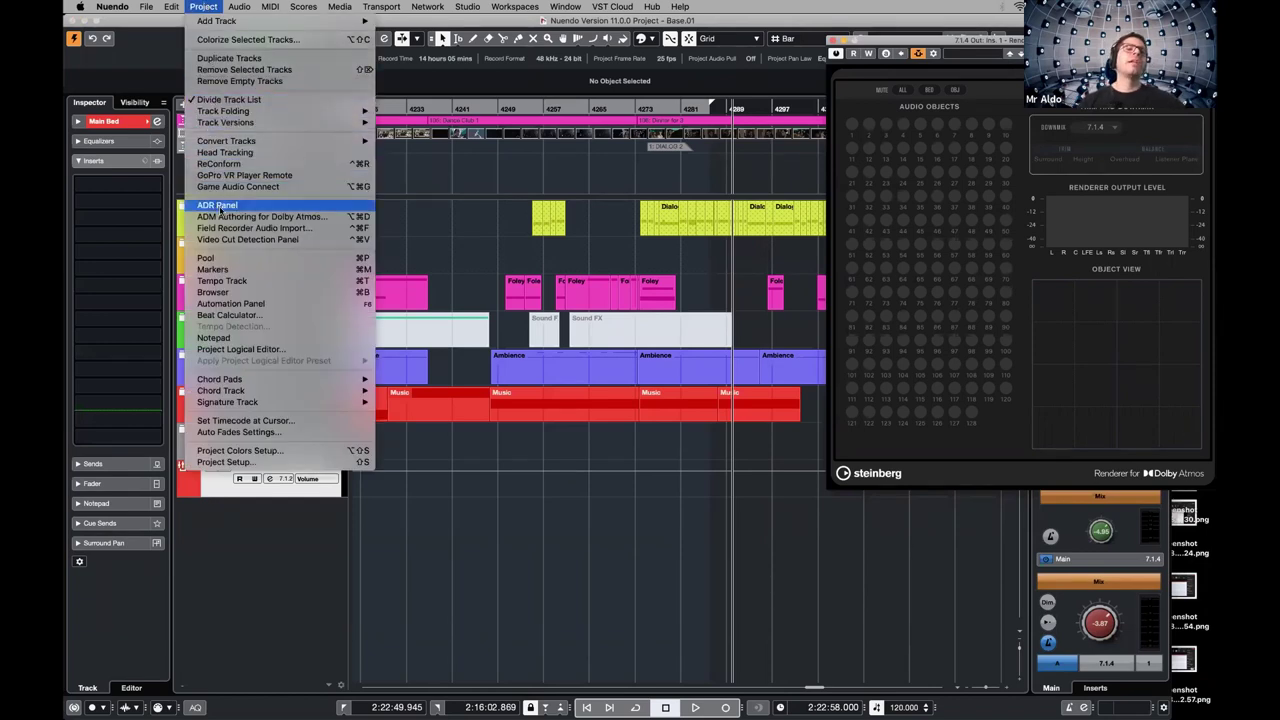
{"action": "left_click", "coordinate": [333, 222]}
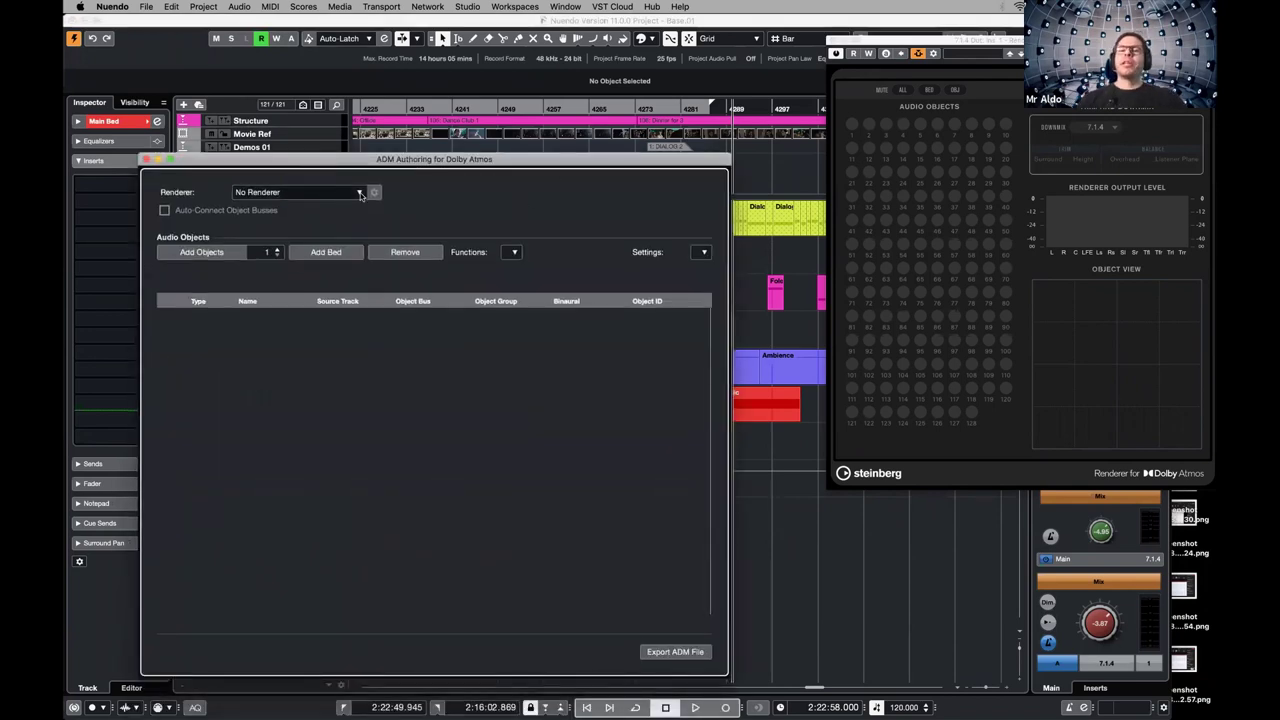
{"action": "left_click", "coordinate": [360, 194]}
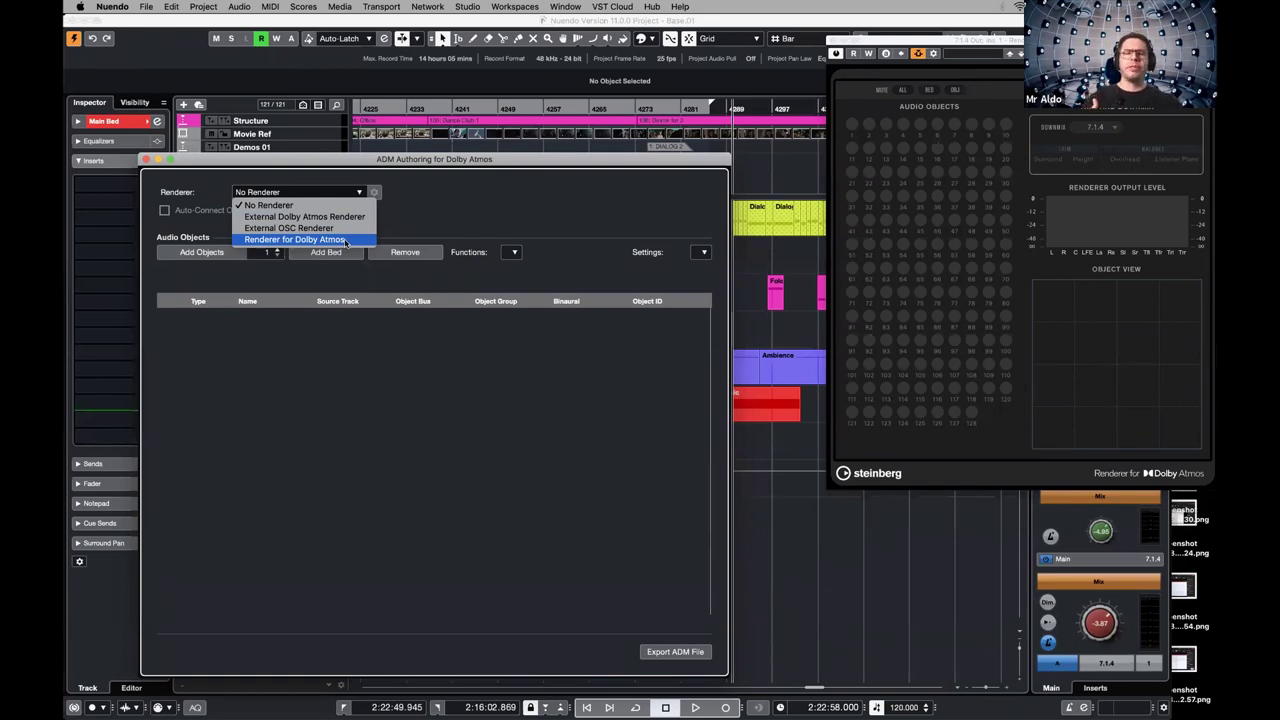
{"action": "left_click", "coordinate": [345, 240]}
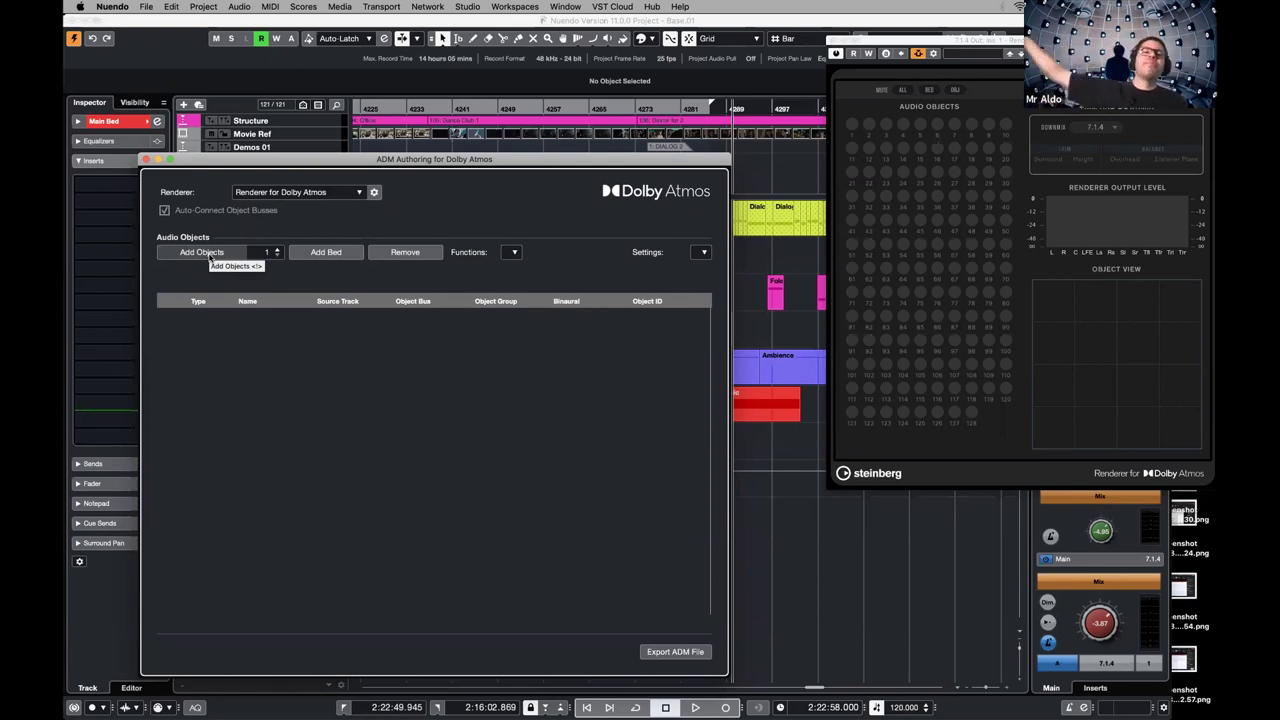
Add a bed in ADM Authoring and assign the Main Bed group as its source track
{"action": "left_click", "coordinate": [313, 255]}
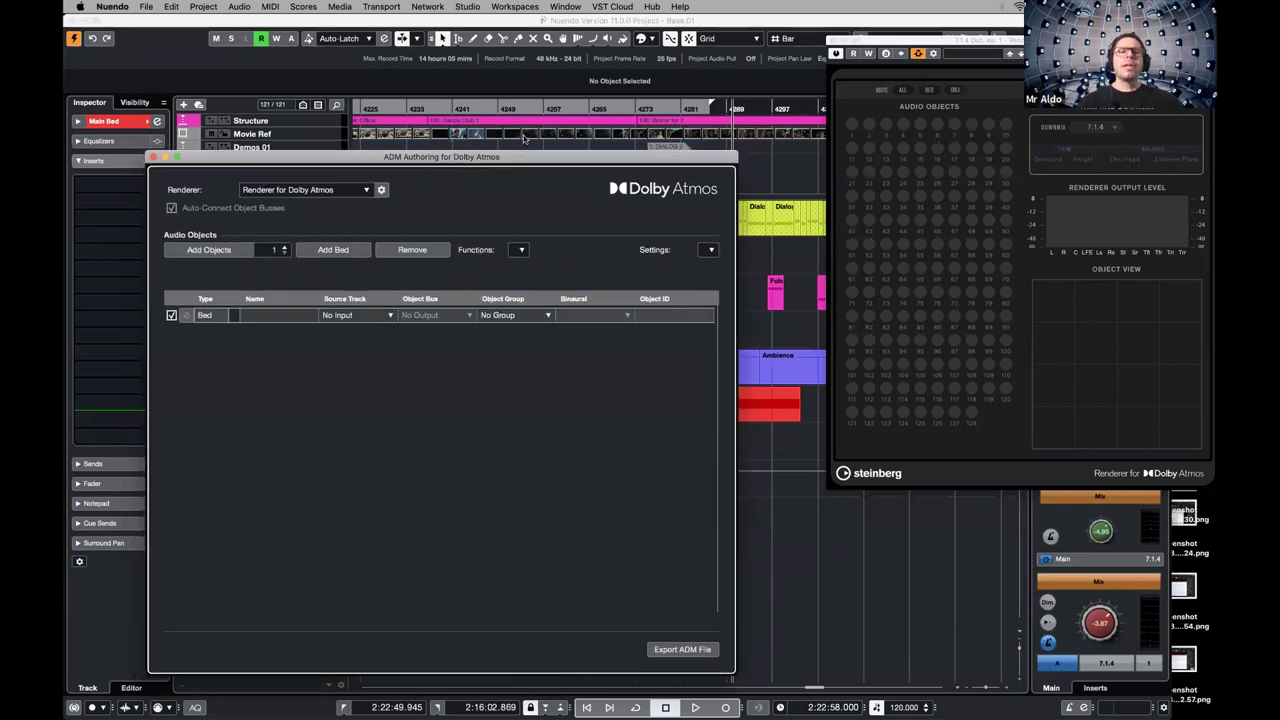
{"action": "left_click_drag", "start_coordinate": [523, 137], "coordinate": [808, 82]}
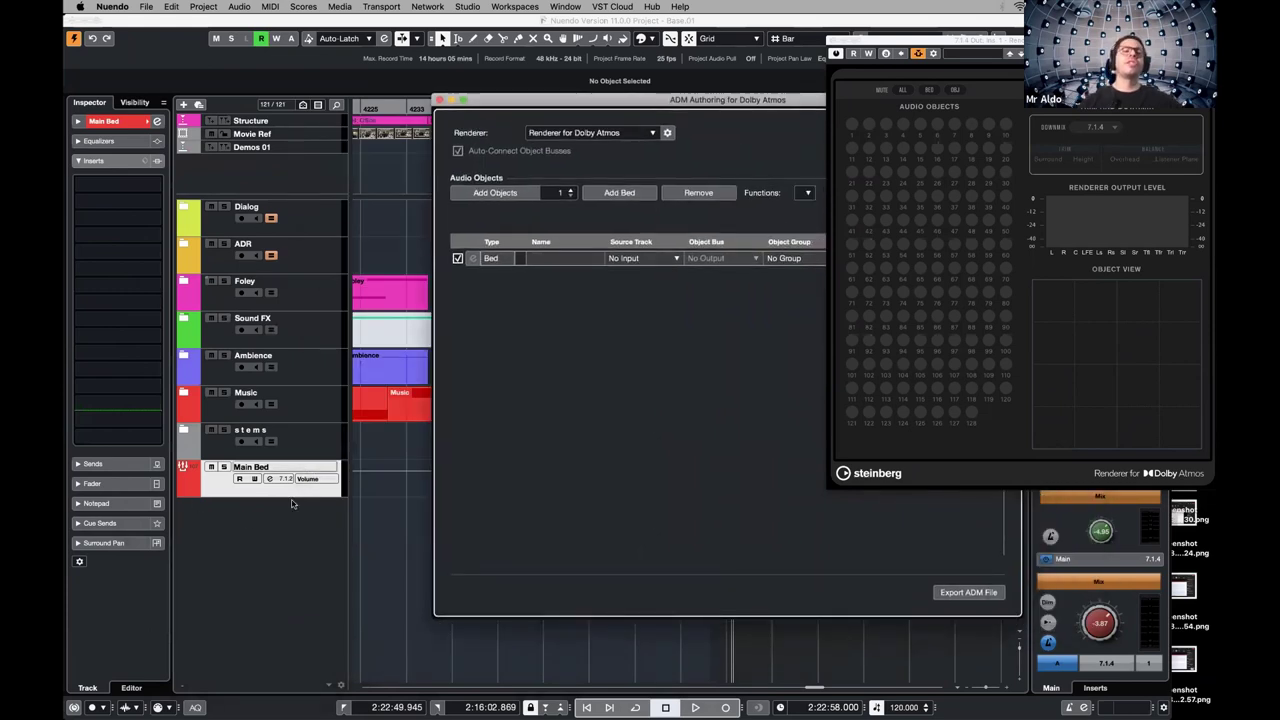
{"action": "left_click", "coordinate": [679, 259]}
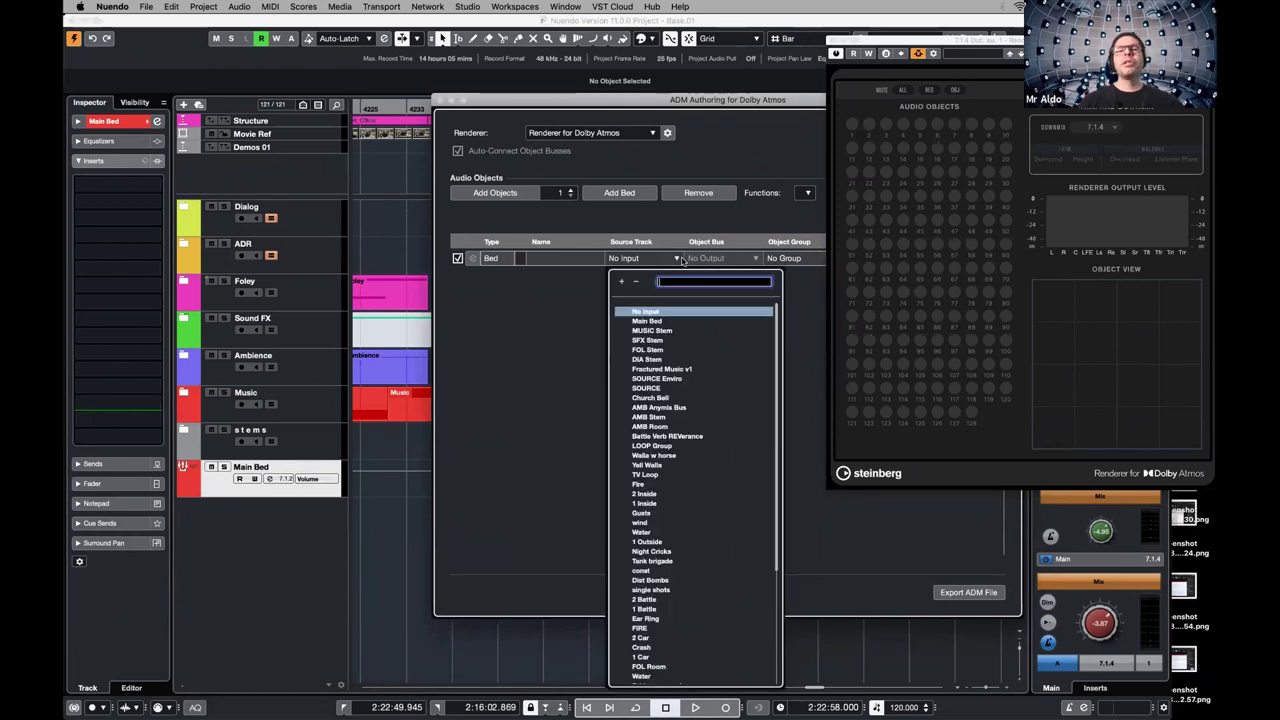
{"action": "left_click", "coordinate": [659, 321]}
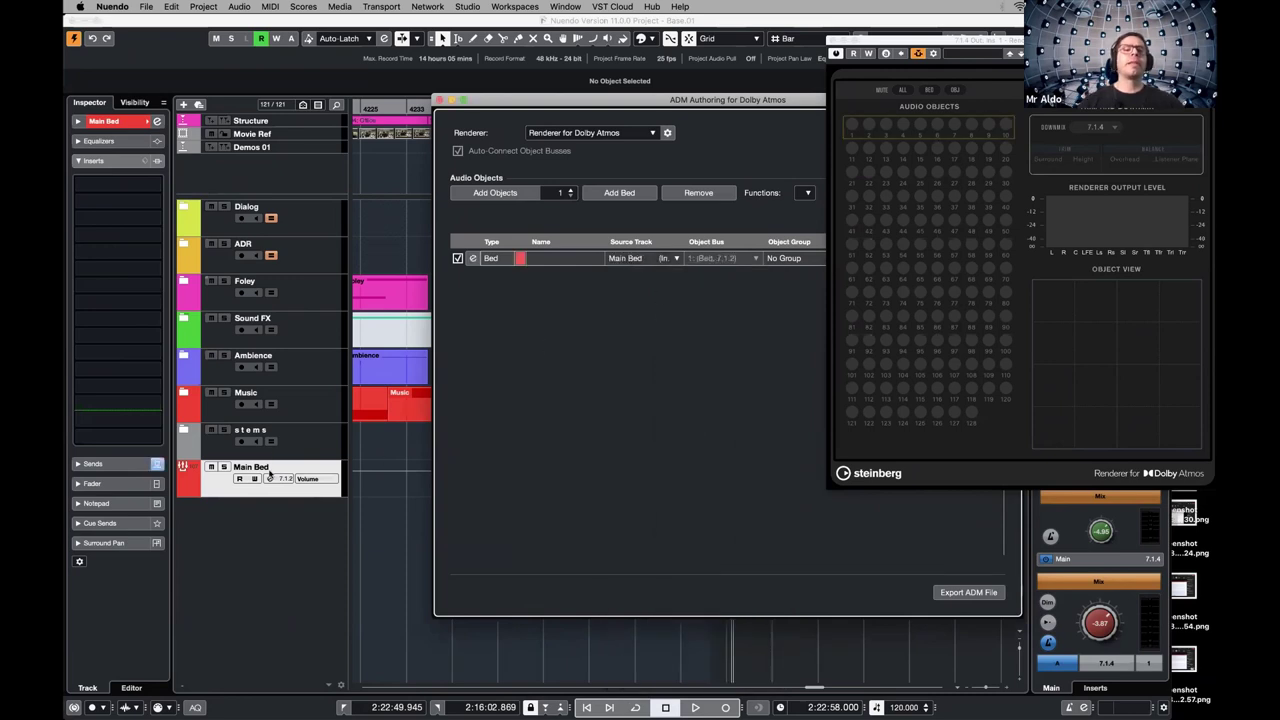
Play the project to check the bed's signal in the renderer, lowering the Control Room level to -36.0
{"action": "left_click", "coordinate": [575, 98]}
{"action": "left_click_drag", "start_coordinate": [575, 98], "coordinate": [276, 105]}
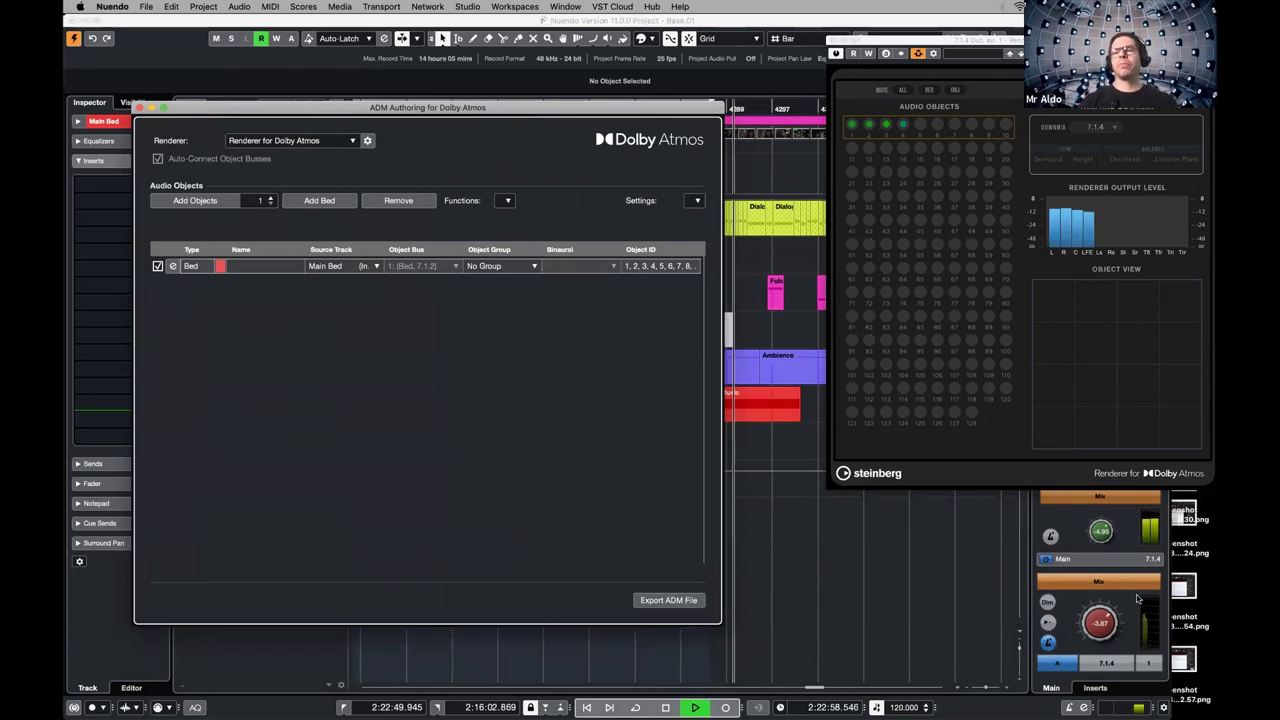
{"action": "left_click", "coordinate": [1090, 672]}
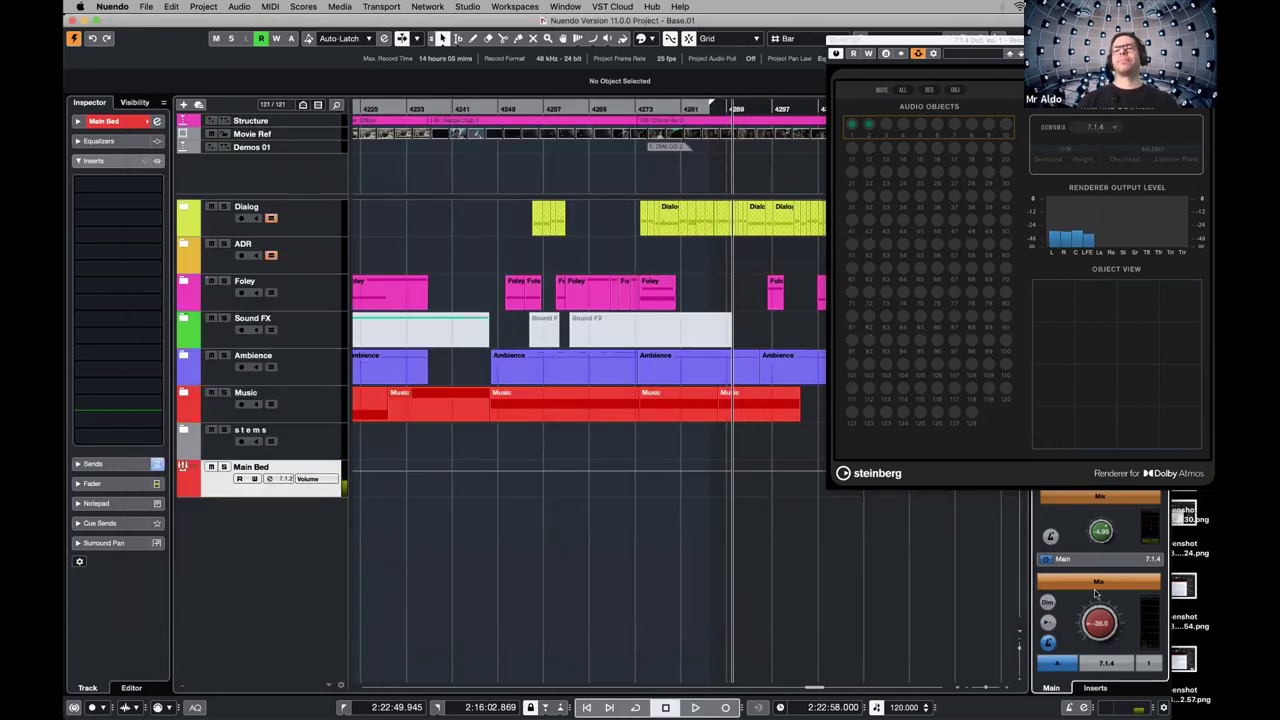
{"action": "key", "text": "space"}
{"action": "key", "text": "space"}
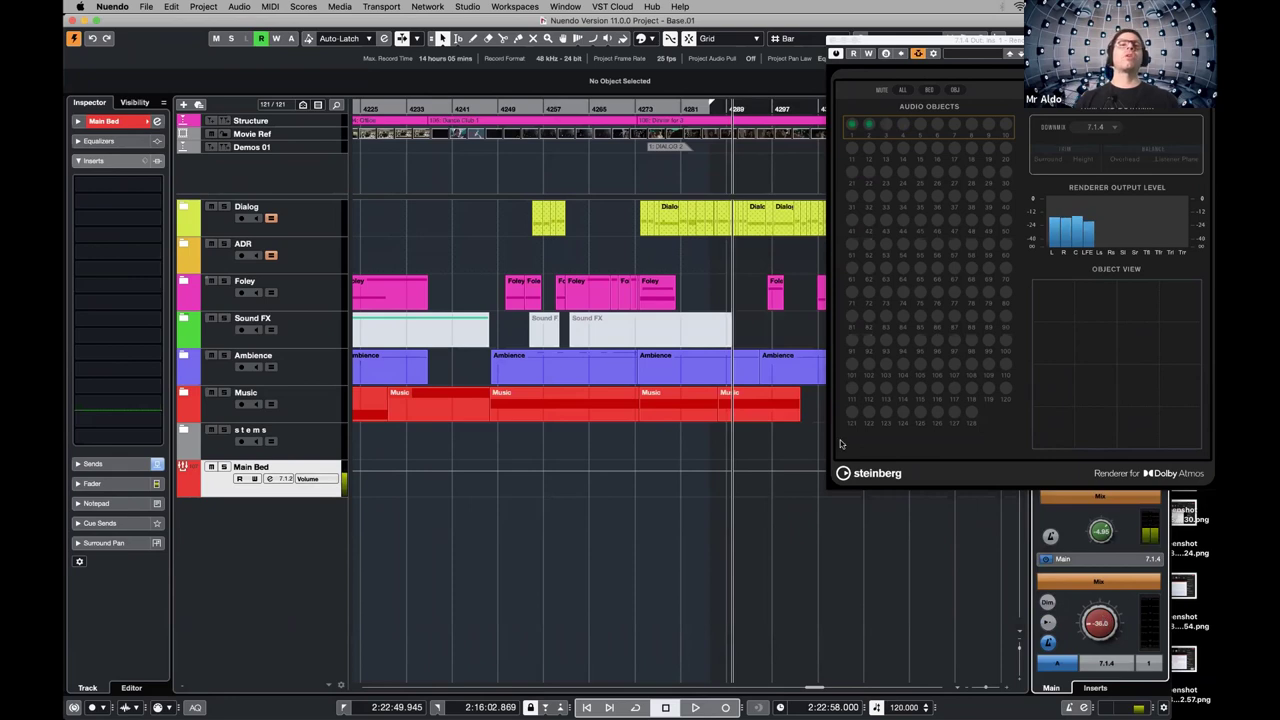
In the Steinberg UR44 hardware setup's Reverb Routing, turn the Mix 1 L/R return down to -∞ and close the setup
{"action": "left_click", "coordinate": [519, 6]}
{"action": "mouse_move", "coordinate": [467, 6]}
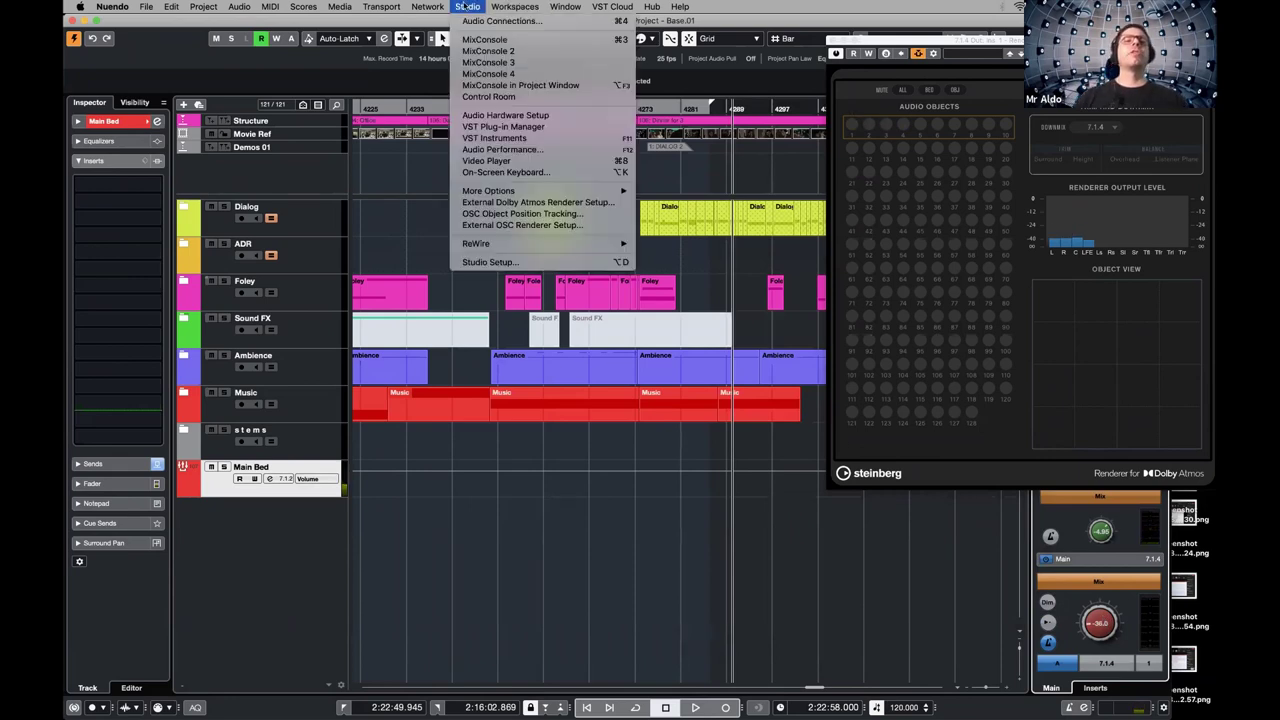
{"action": "left_click", "coordinate": [505, 115]}
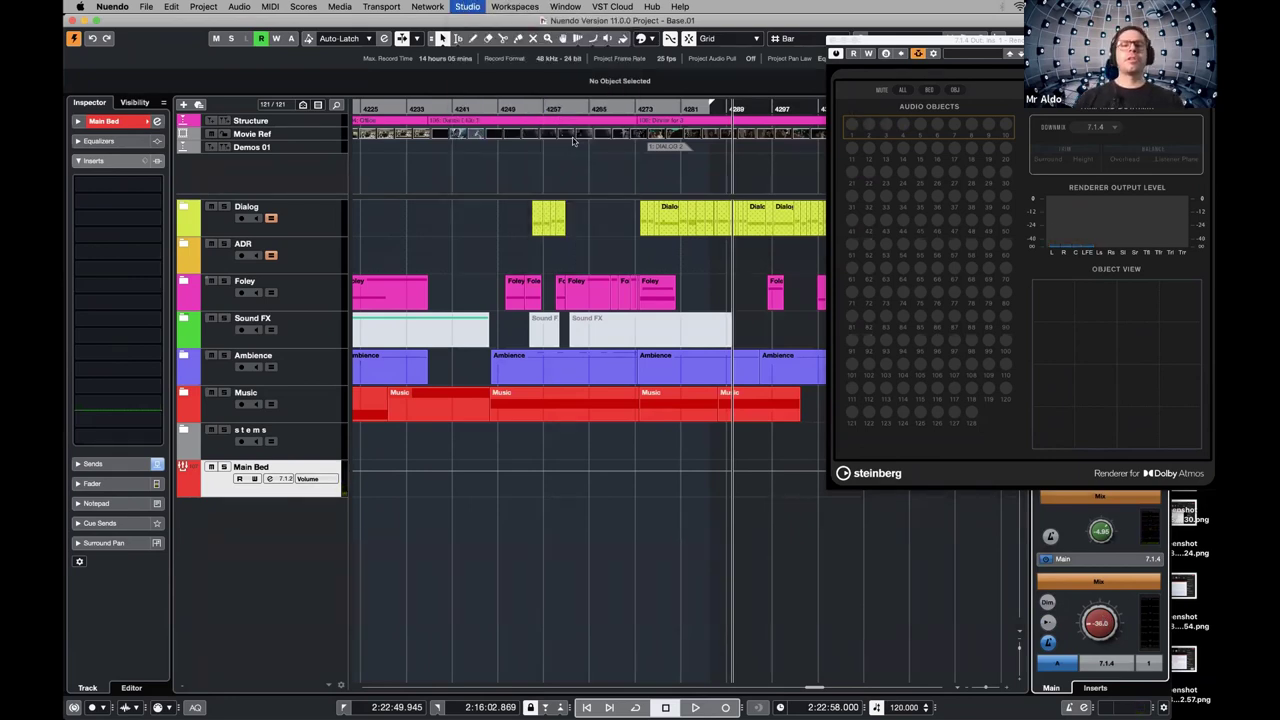
{"action": "left_click", "coordinate": [482, 36]}
{"action": "left_click", "coordinate": [435, 34]}
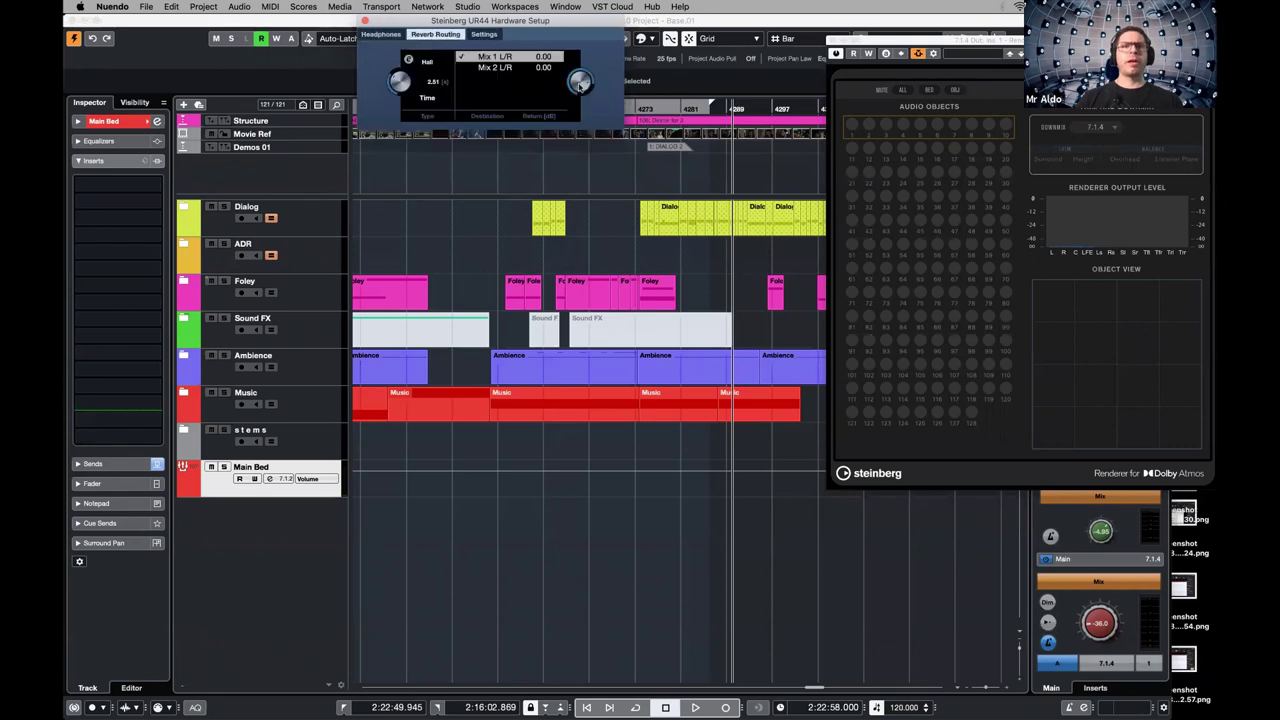
{"action": "left_click", "coordinate": [495, 67]}
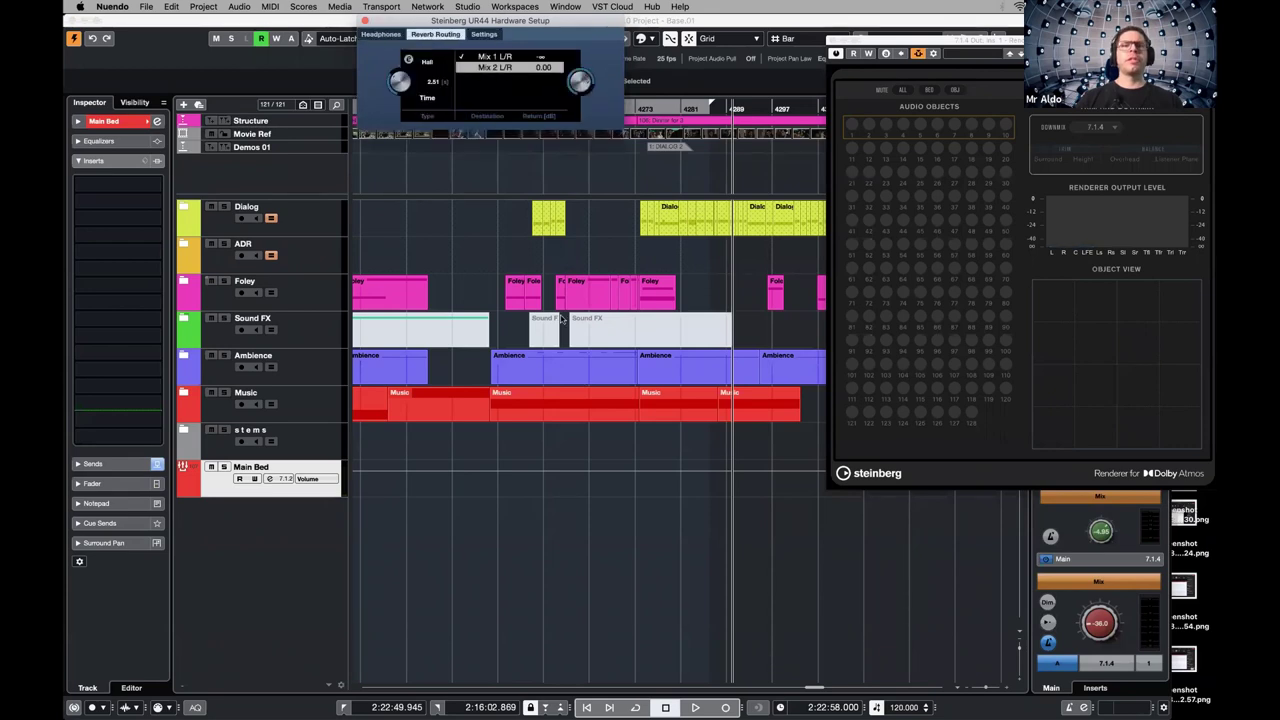
{"action": "left_click", "coordinate": [366, 21]}
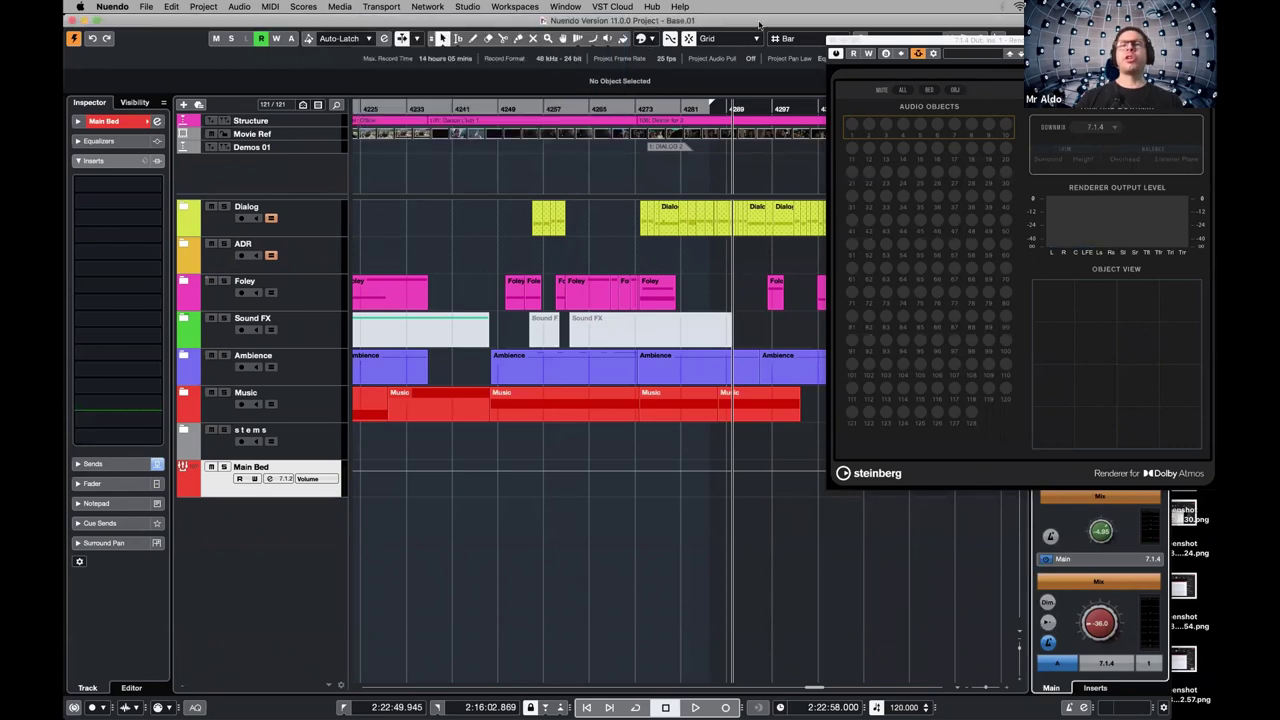
Play the project while watching the renderer's object and output meters, and set the Control Room level to -11.2
{"action": "left_click", "coordinate": [912, 43]}
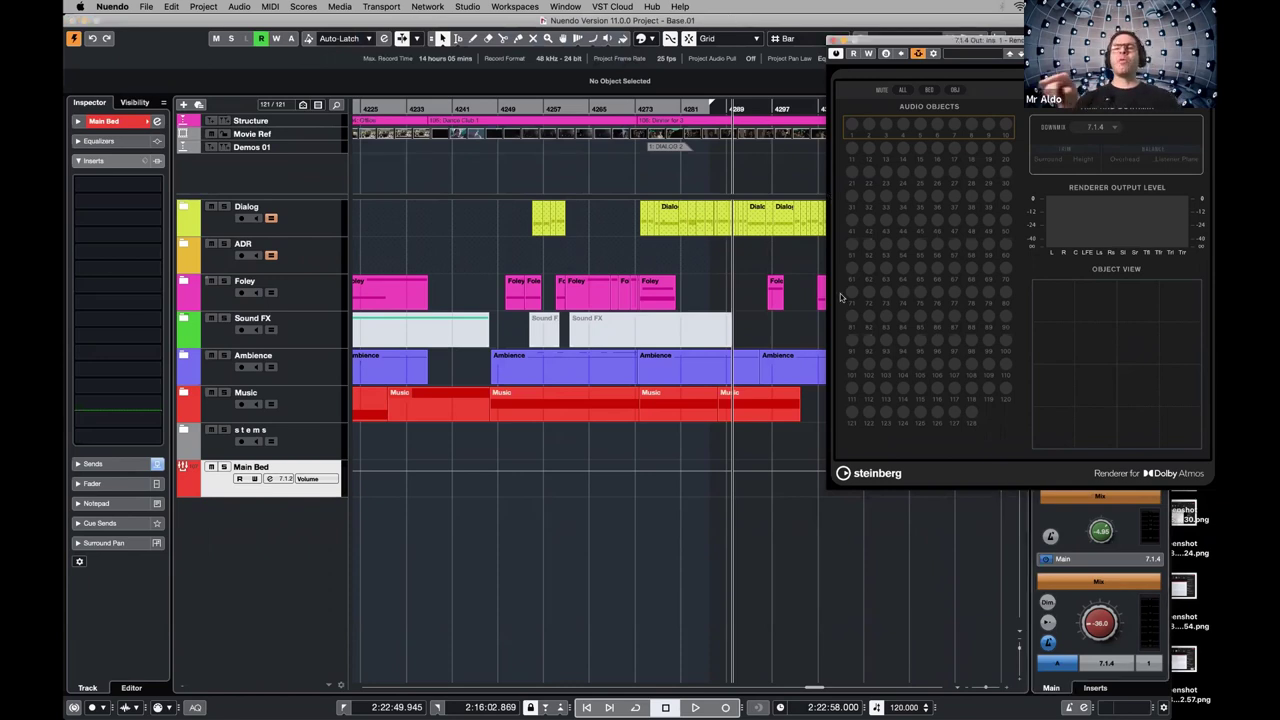
{"action": "left_click", "coordinate": [1097, 637]}
{"action": "key", "text": "space"}
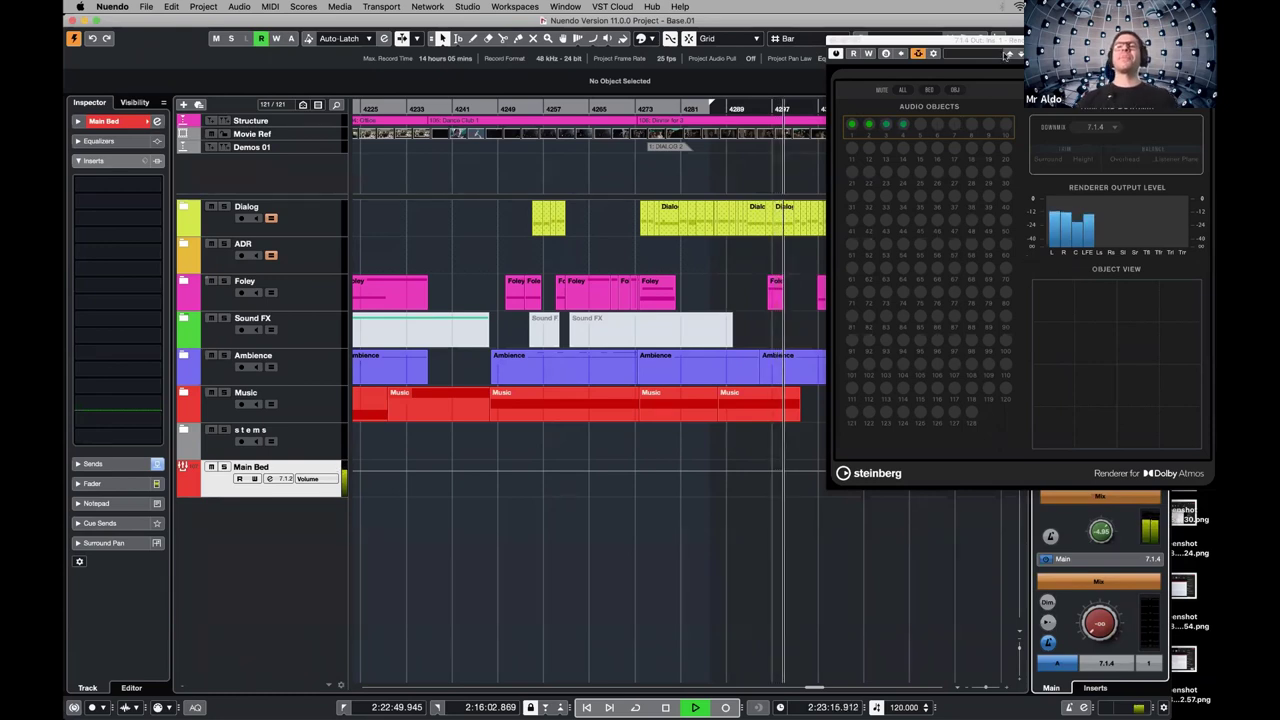
{"action": "left_click_drag", "start_coordinate": [1007, 54], "coordinate": [859, 58]}
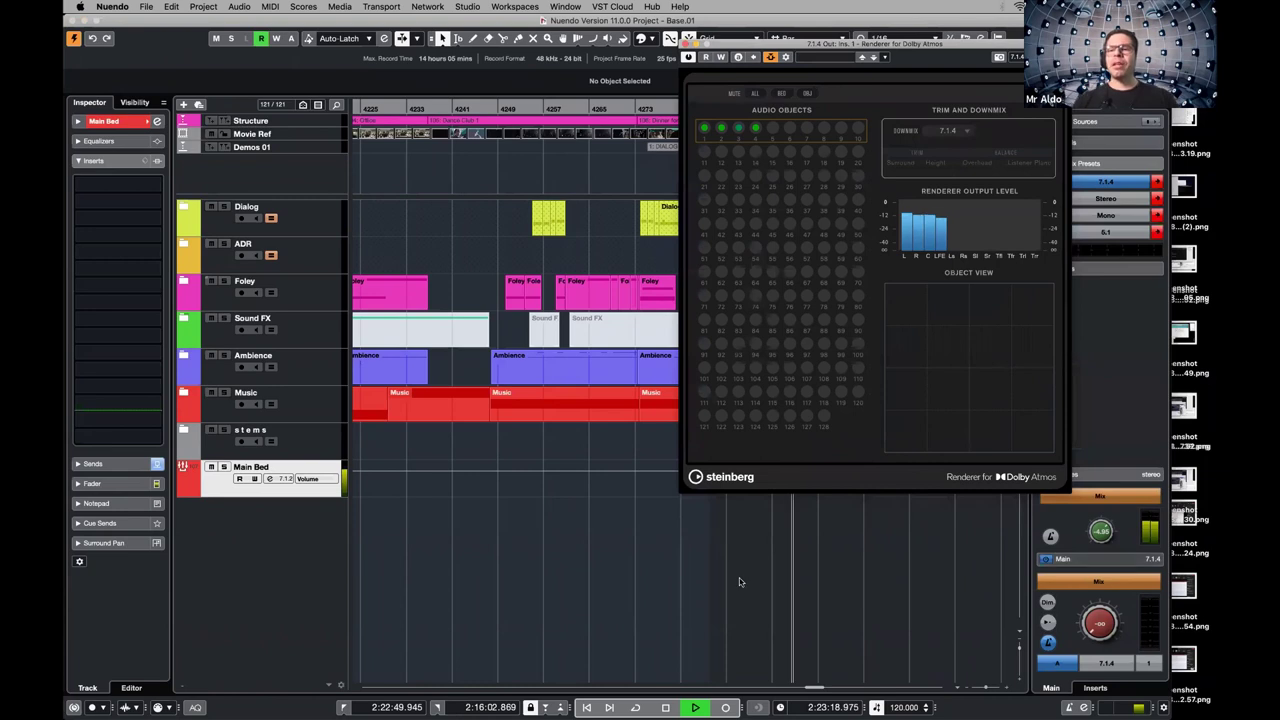
{"action": "left_click", "coordinate": [1097, 623]}
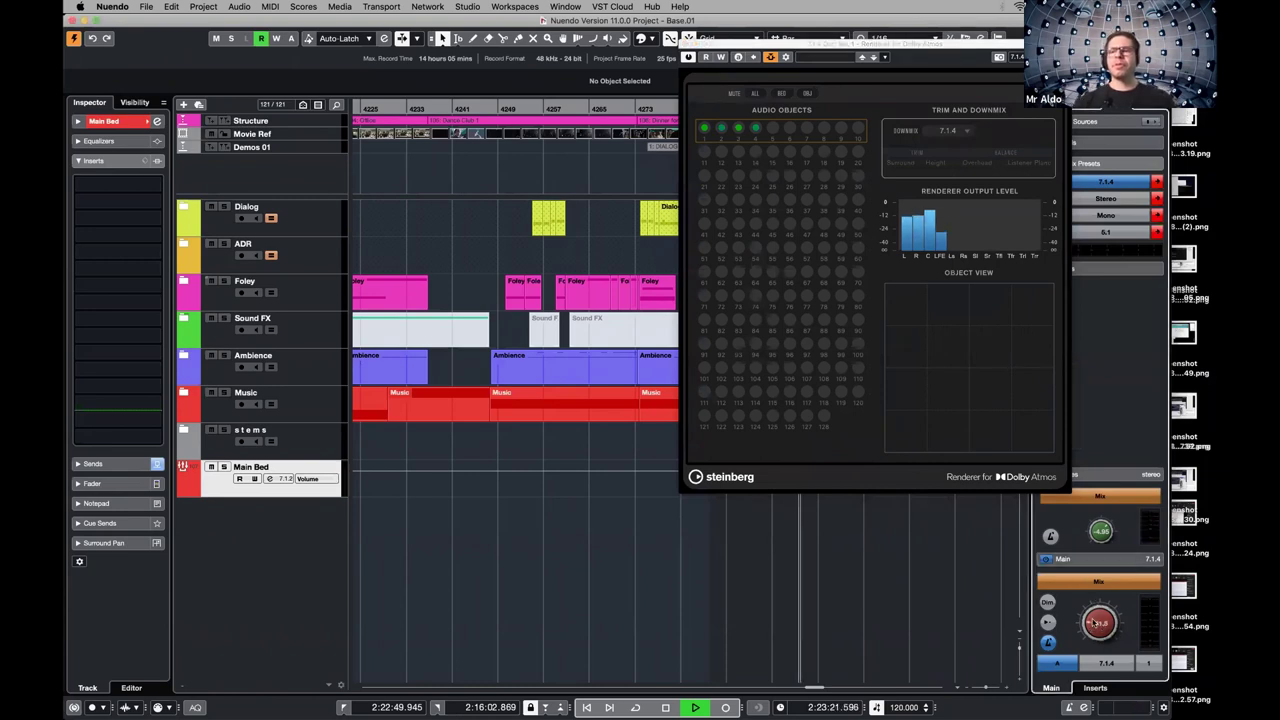
{"action": "key", "text": "space"}
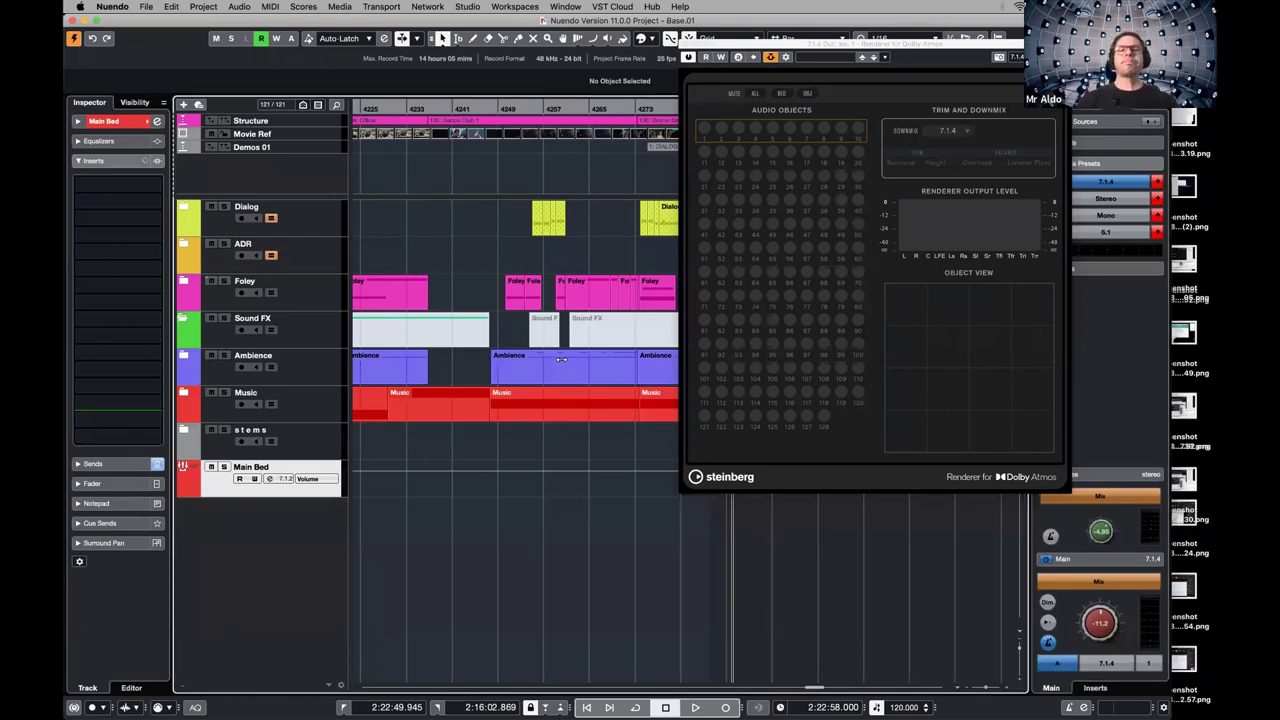
Expand the Sound FX folder track and move the renderer window aside to expose more of the timeline
{"action": "key", "text": "Right"}
{"action": "scroll", "coordinate": [448, 368], "scroll_direction": "down", "scroll_amount": 1}
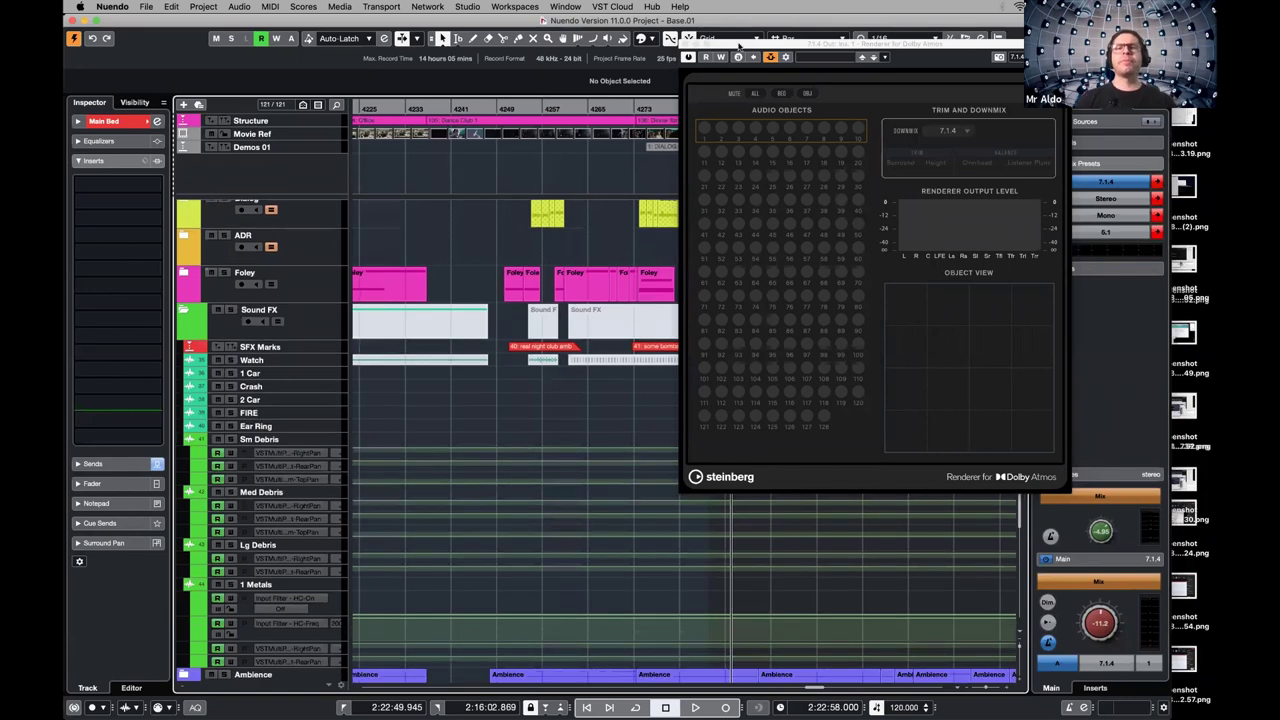
{"action": "scroll", "coordinate": [515, 440], "scroll_direction": "down", "scroll_amount": 2}
{"action": "scroll", "coordinate": [515, 440], "scroll_direction": "left", "scroll_amount": 3}
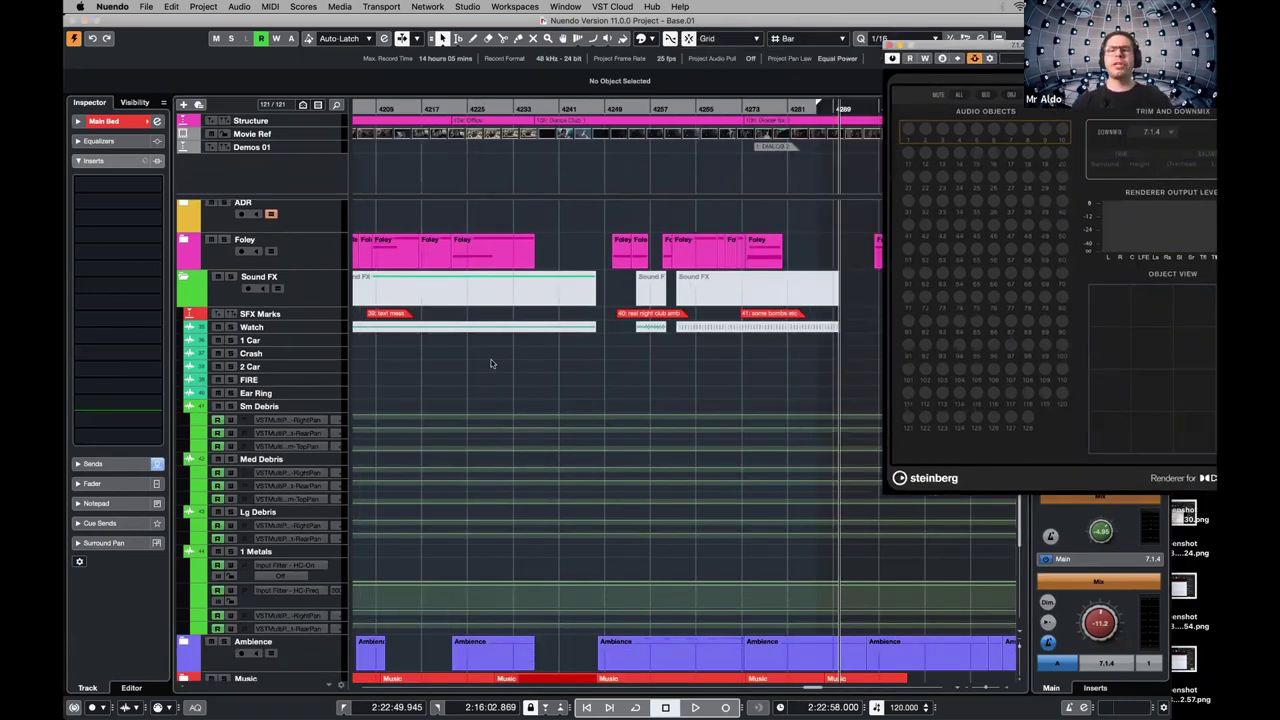
Locate the concussion debris clips earlier in the timeline and place the project cursor there at 2:11:30.000
{"action": "scroll", "coordinate": [536, 342], "scroll_direction": "left", "scroll_amount": 10}
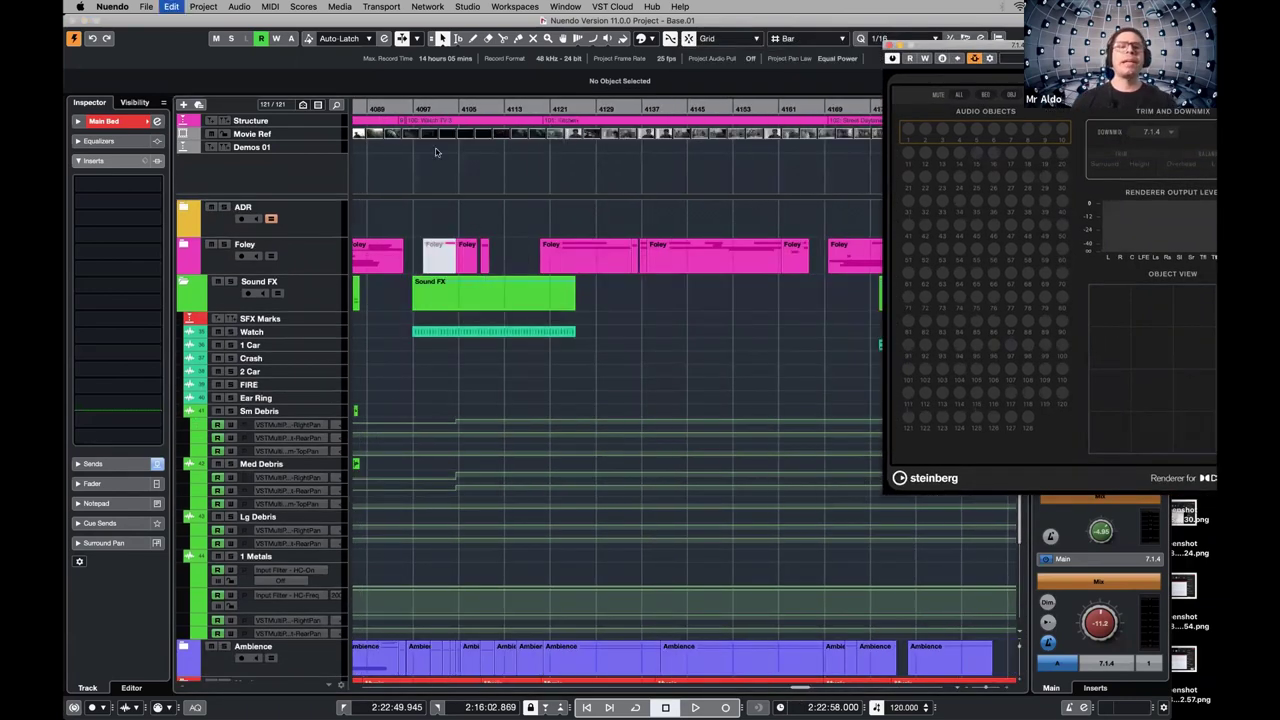
{"action": "key", "text": "g"}
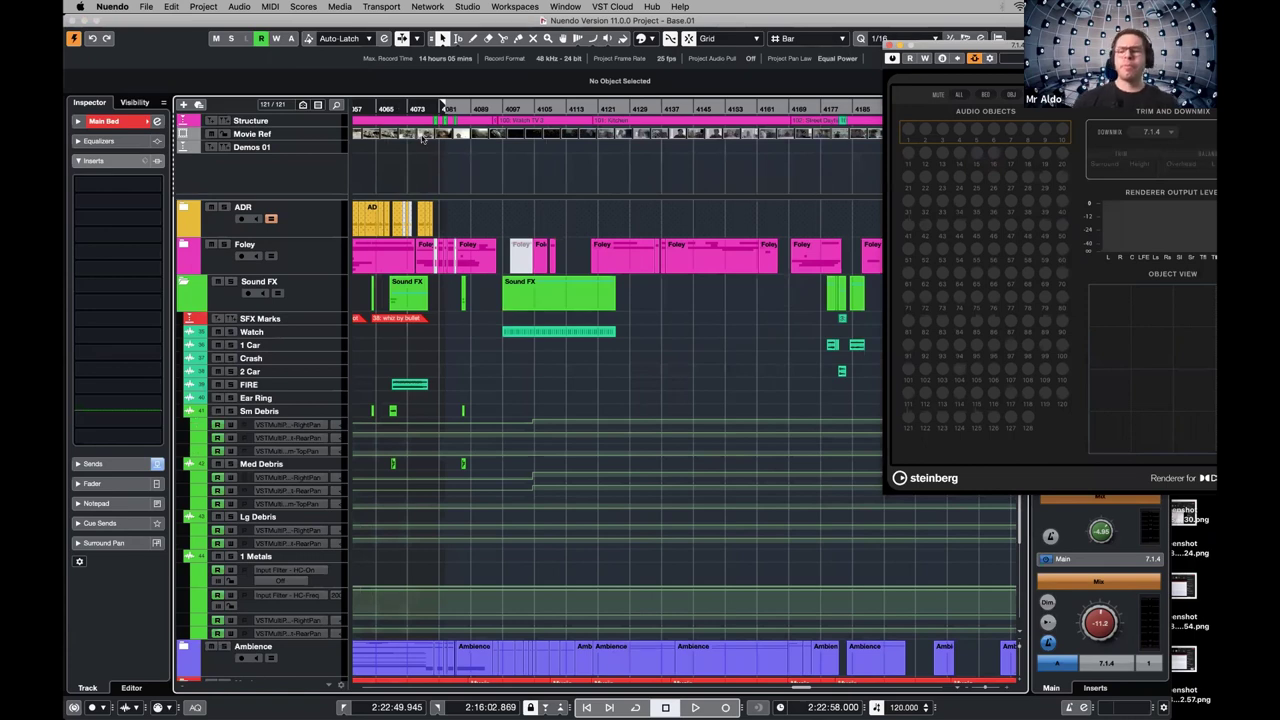
{"action": "left_click_drag", "start_coordinate": [443, 105], "coordinate": [752, 338]}
{"action": "key", "text": "g"}
{"action": "key", "text": "g"}
{"action": "key", "text": "g"}
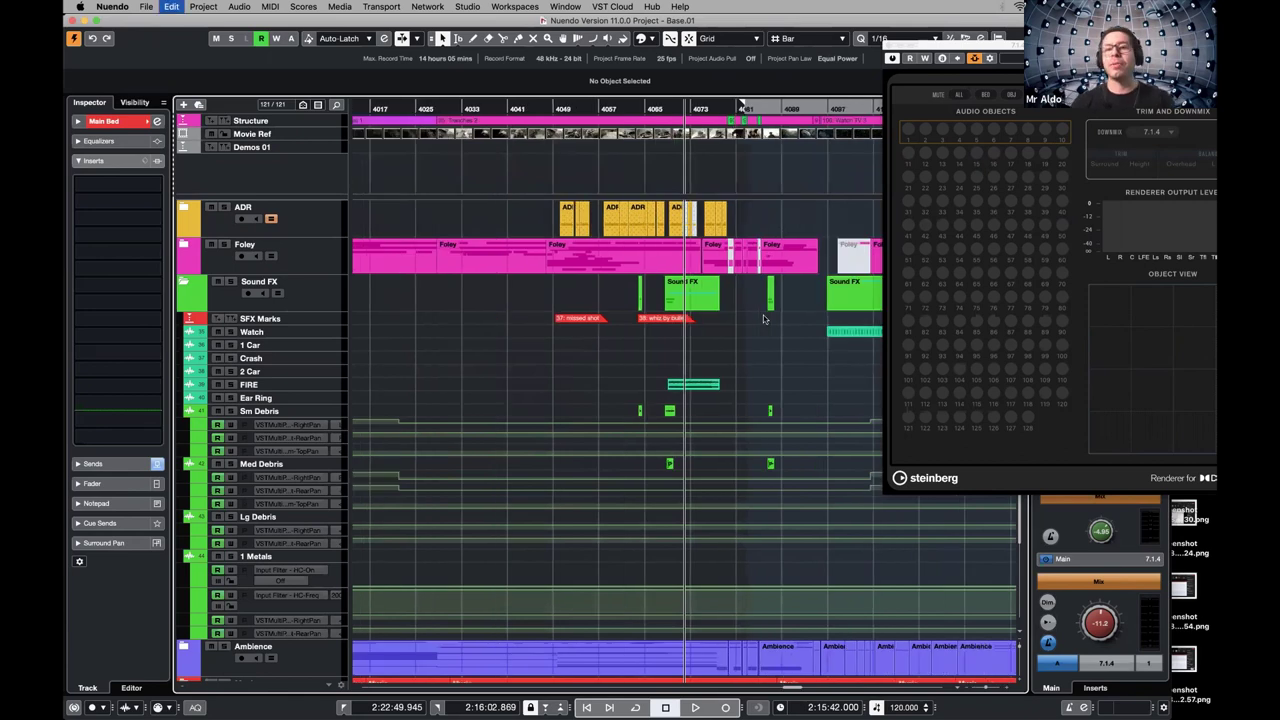
{"action": "key", "text": "g"}
{"action": "key", "text": "g"}
{"action": "key", "text": "g"}
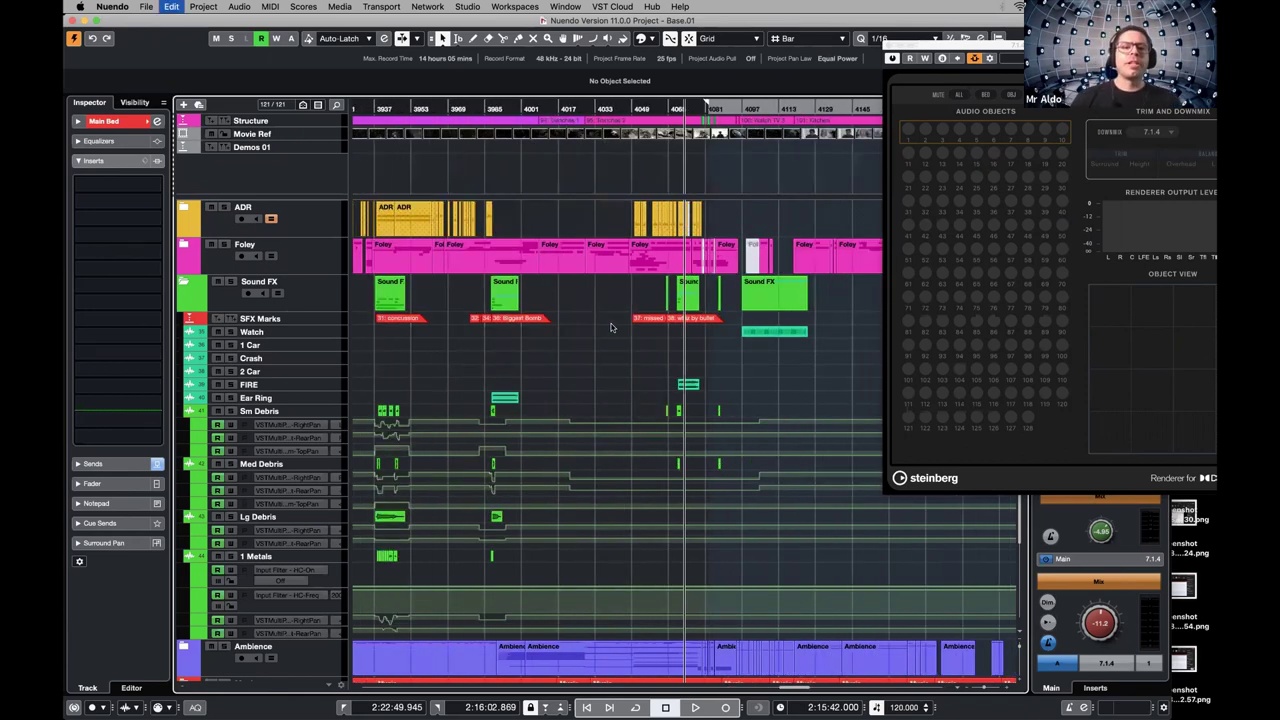
{"action": "left_click", "coordinate": [481, 107]}
{"action": "key", "text": "h"}
{"action": "key", "text": "h"}
{"action": "key", "text": "h"}
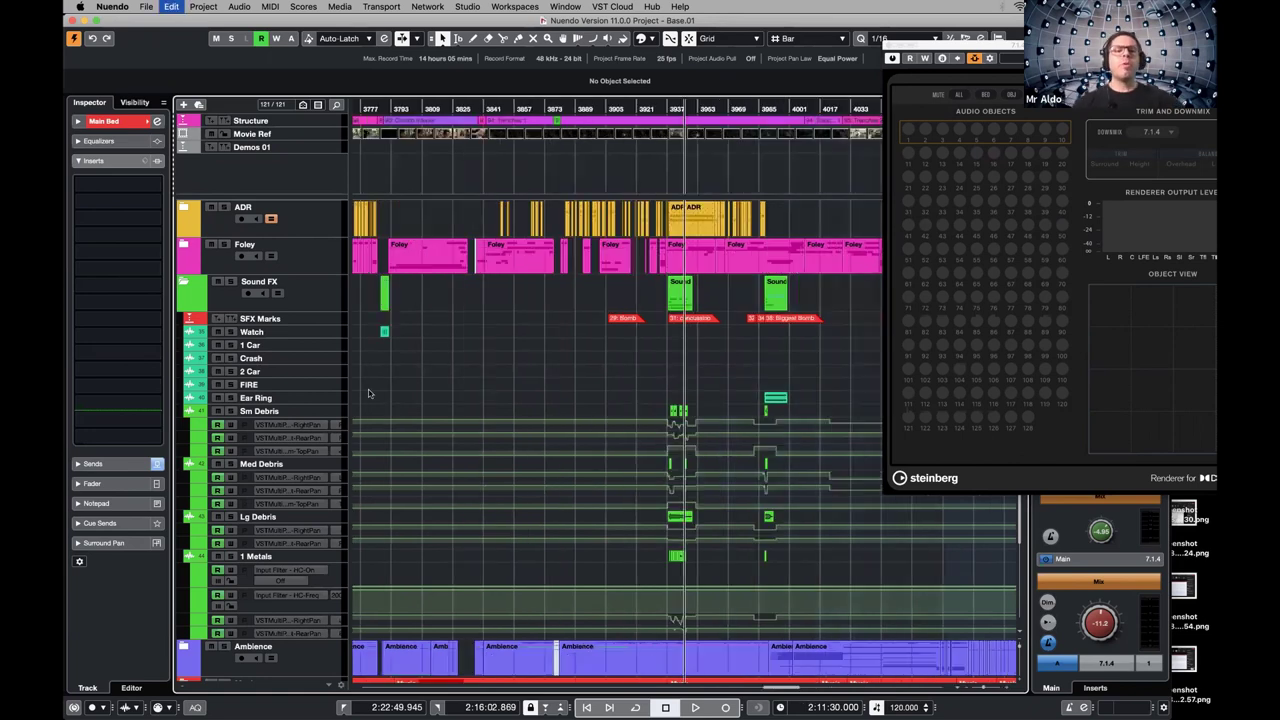
Hide the automation lanes of the Sm Debris, Med Debris and Lg Debris tracks
{"action": "left_click", "coordinate": [189, 412]}
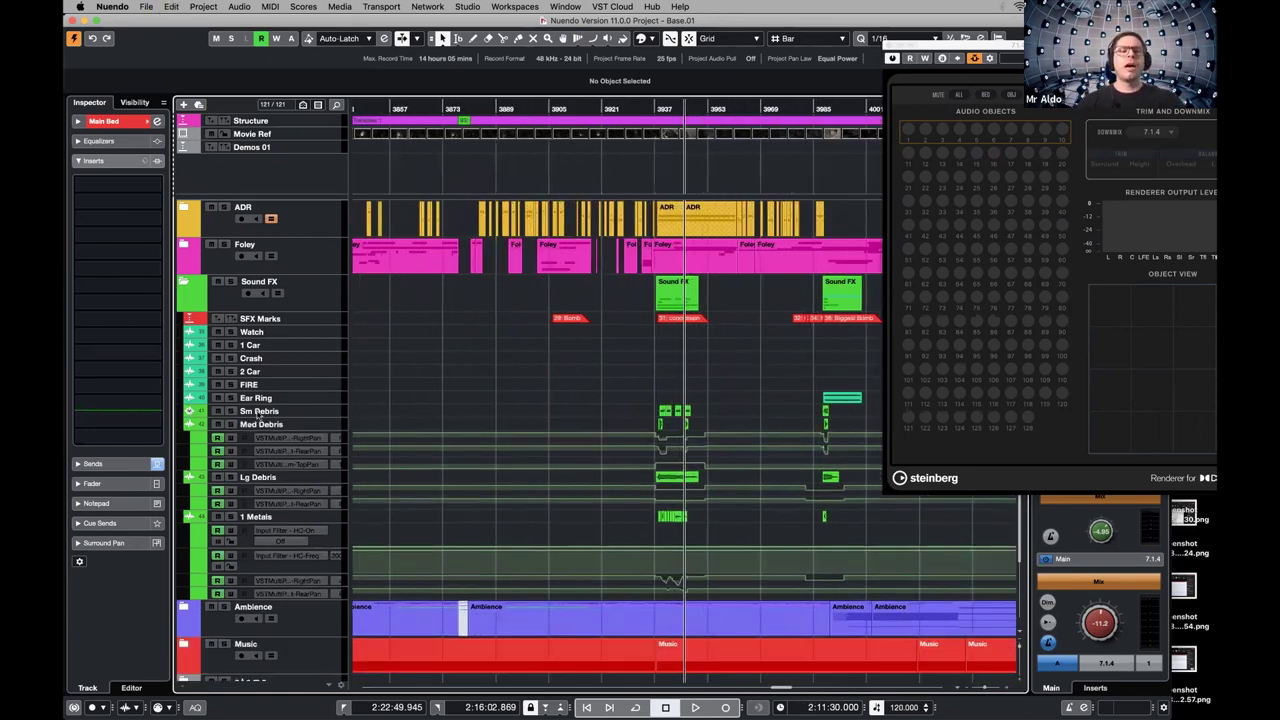
{"action": "left_click", "coordinate": [190, 425]}
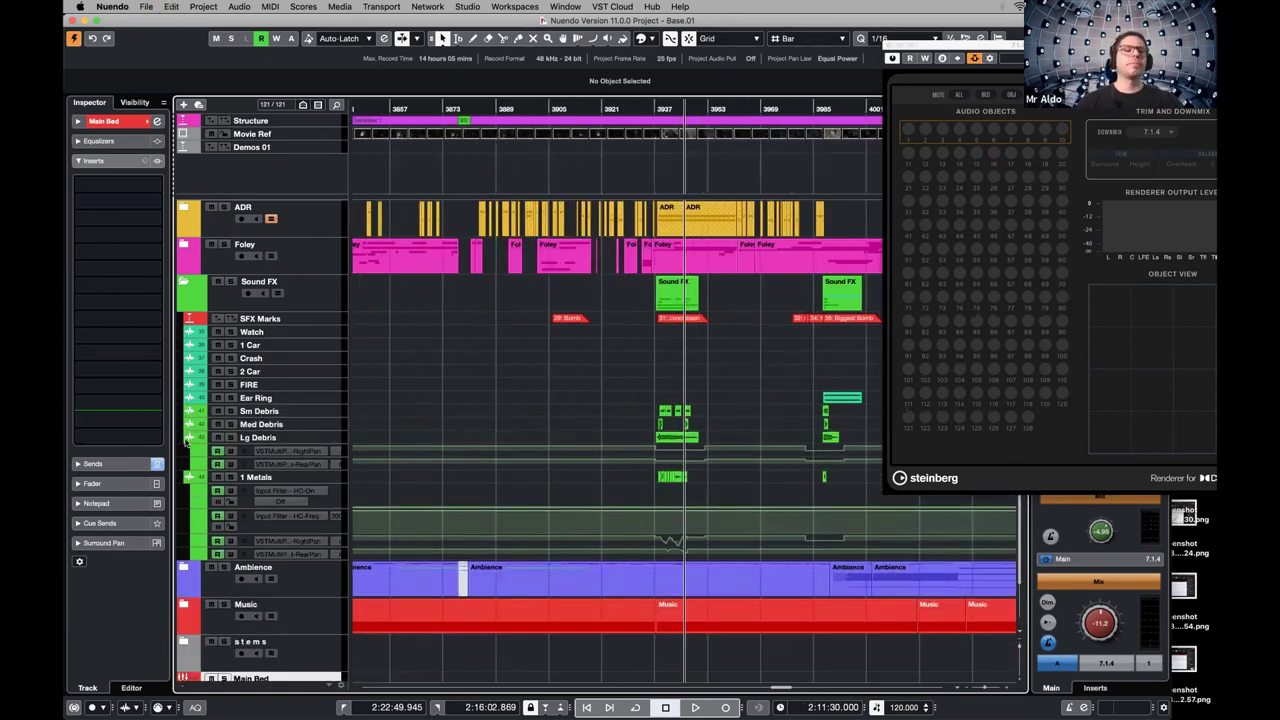
{"action": "left_click", "coordinate": [189, 438]}
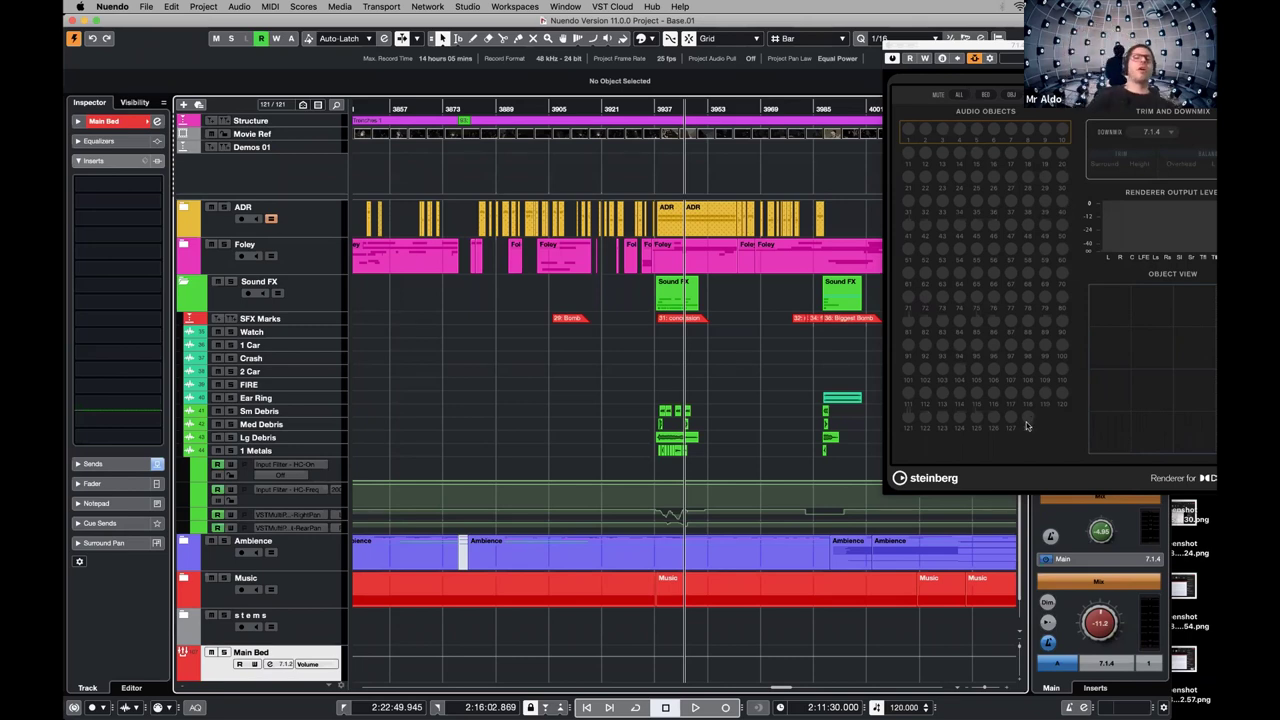
Create audio objects in ADM Authoring from the Sm Debris, Med Debris, Lg Debris and 1 Metals tracks, and bring the renderer window fully into view
{"action": "left_click", "coordinate": [302, 401]}
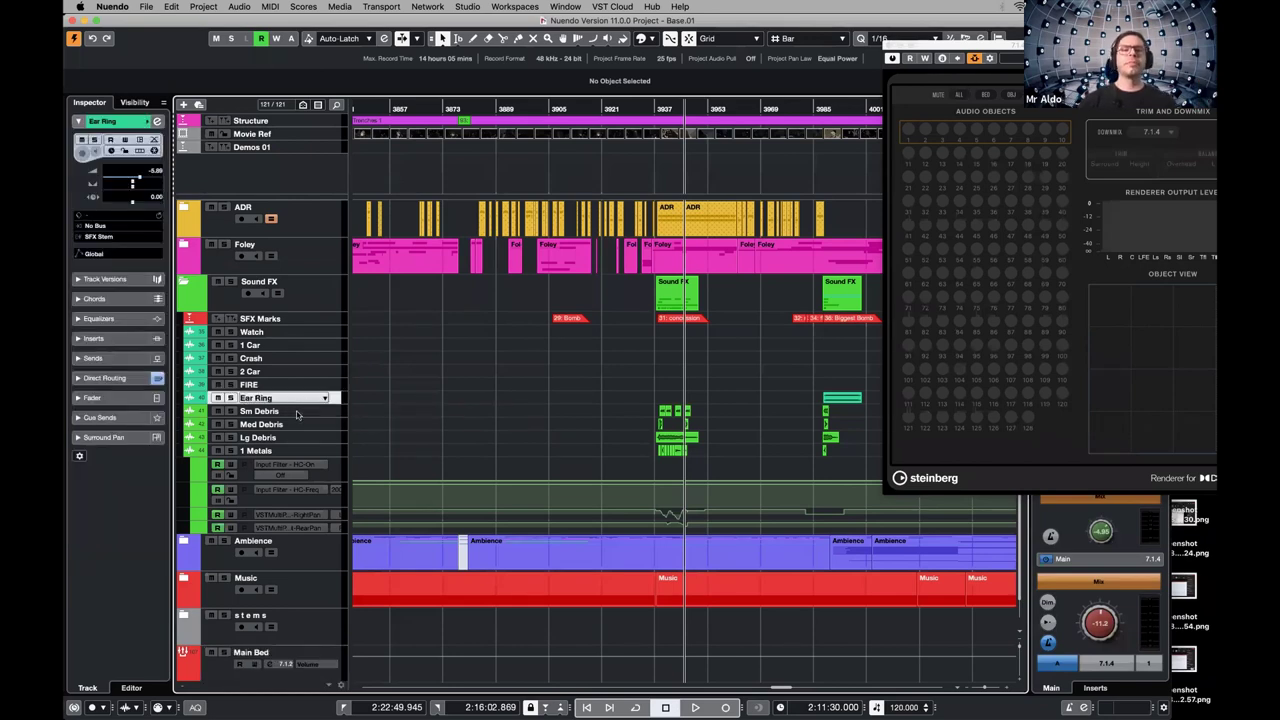
{"action": "left_click", "coordinate": [300, 412]}
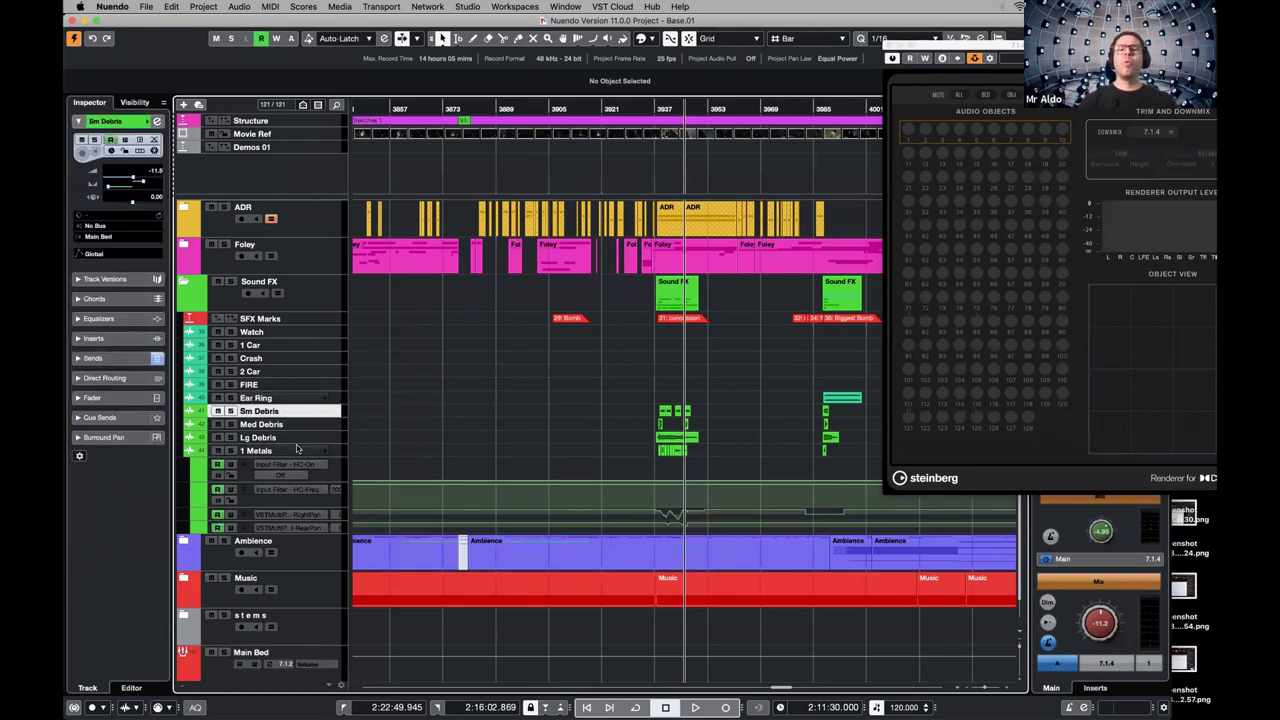
{"action": "left_click", "coordinate": [296, 449], "text": "shift"}
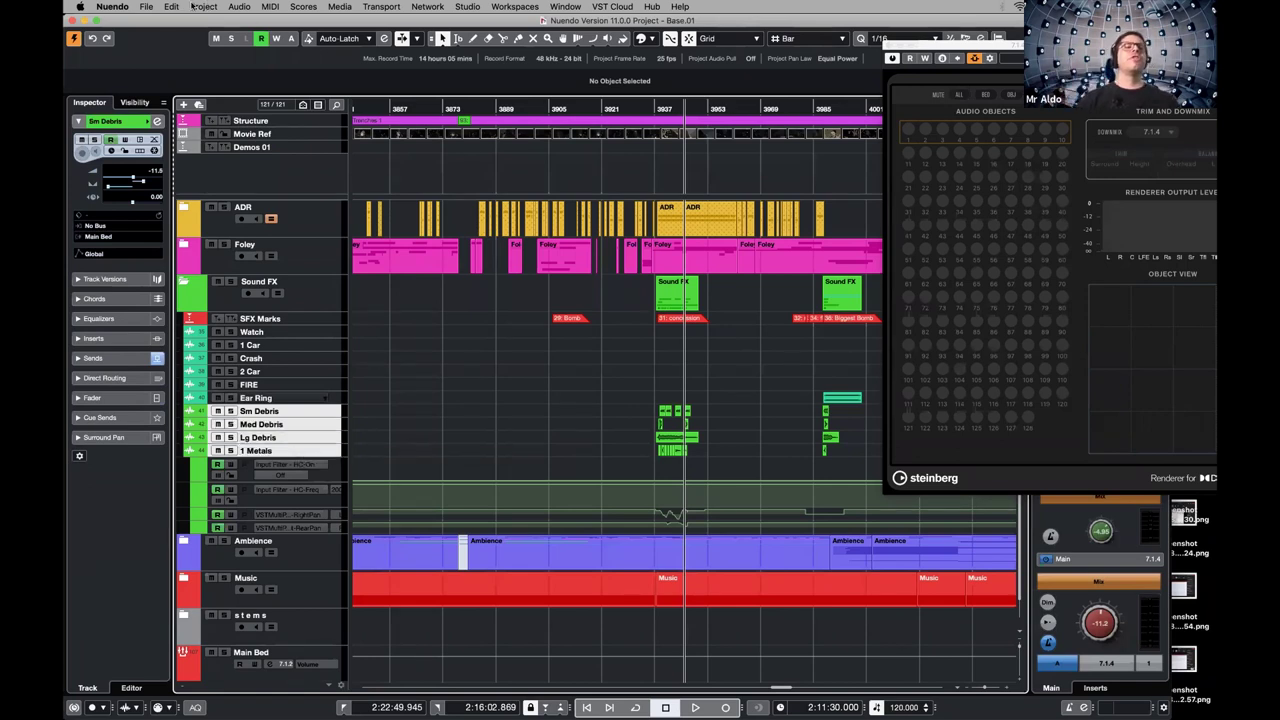
{"action": "left_click", "coordinate": [201, 7]}
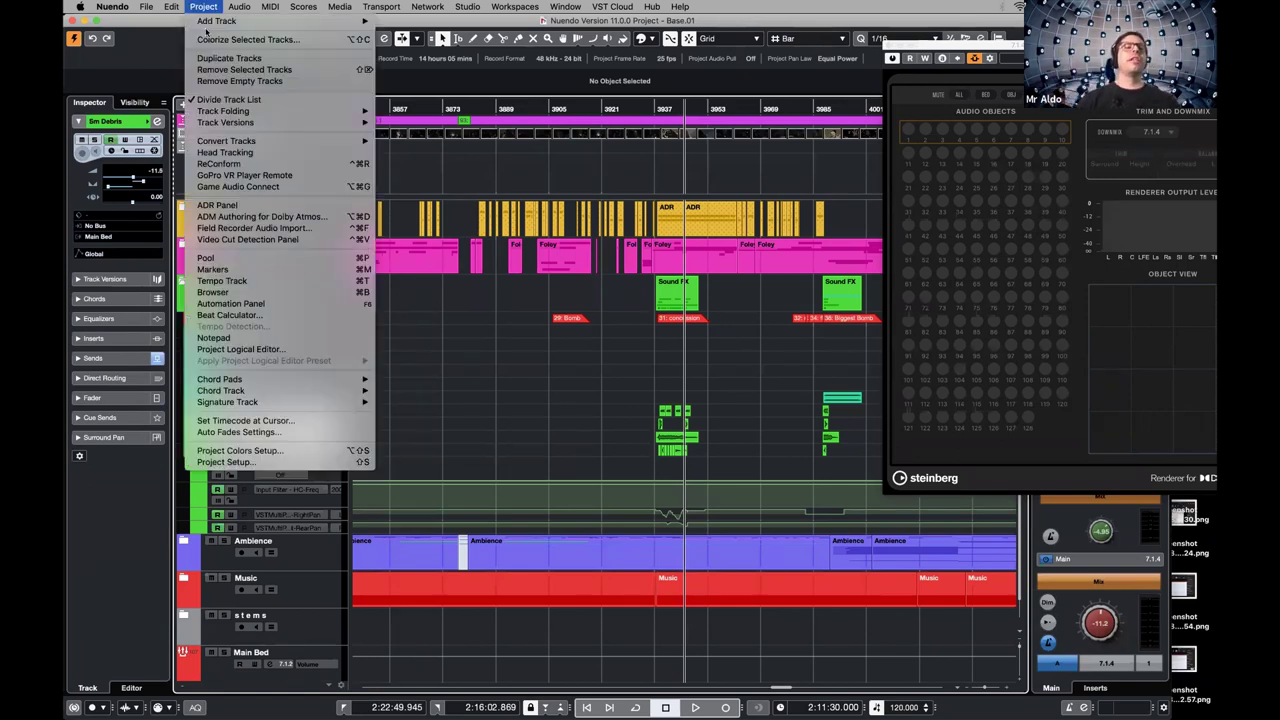
{"action": "left_click", "coordinate": [260, 217]}
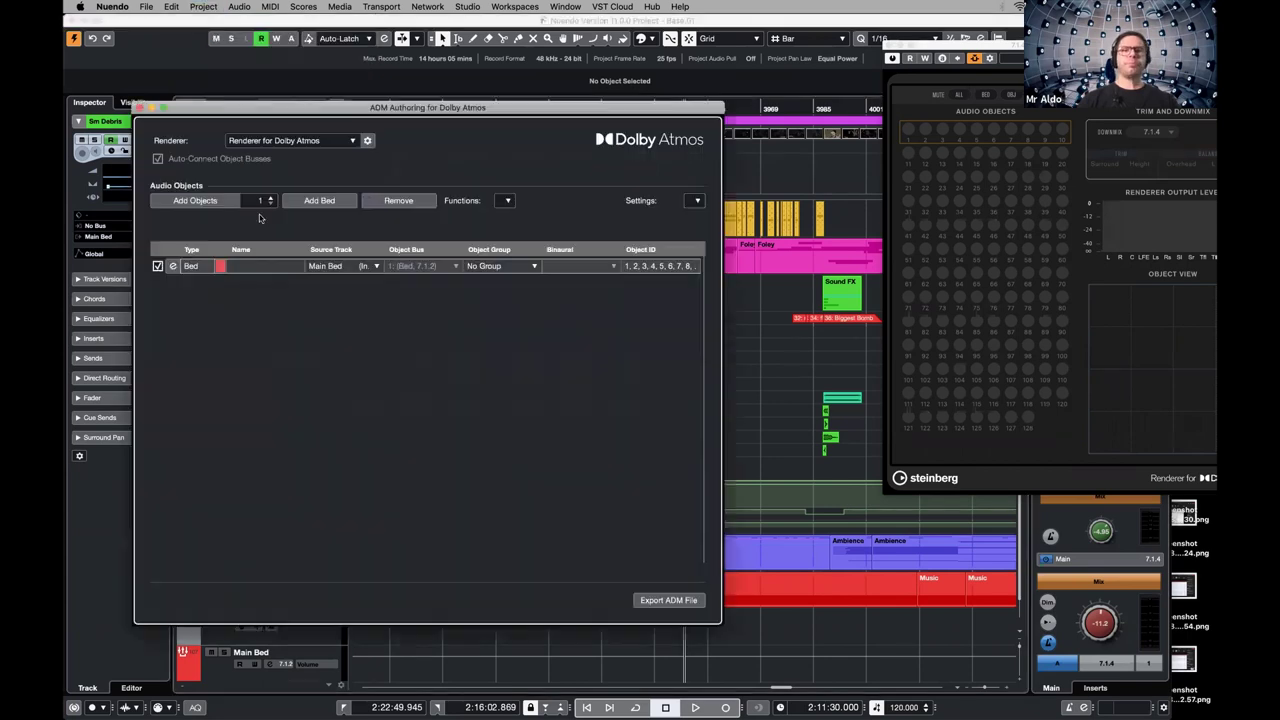
{"action": "left_click", "coordinate": [508, 201]}
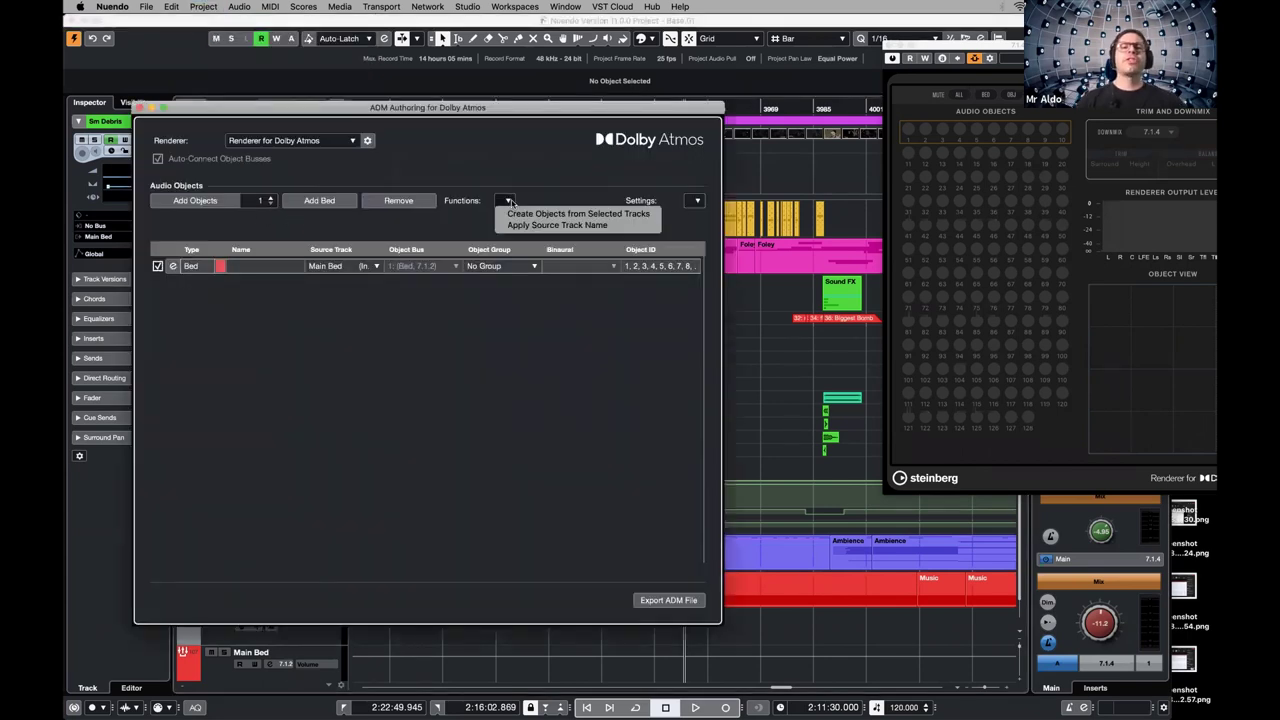
{"action": "left_click", "coordinate": [635, 214]}
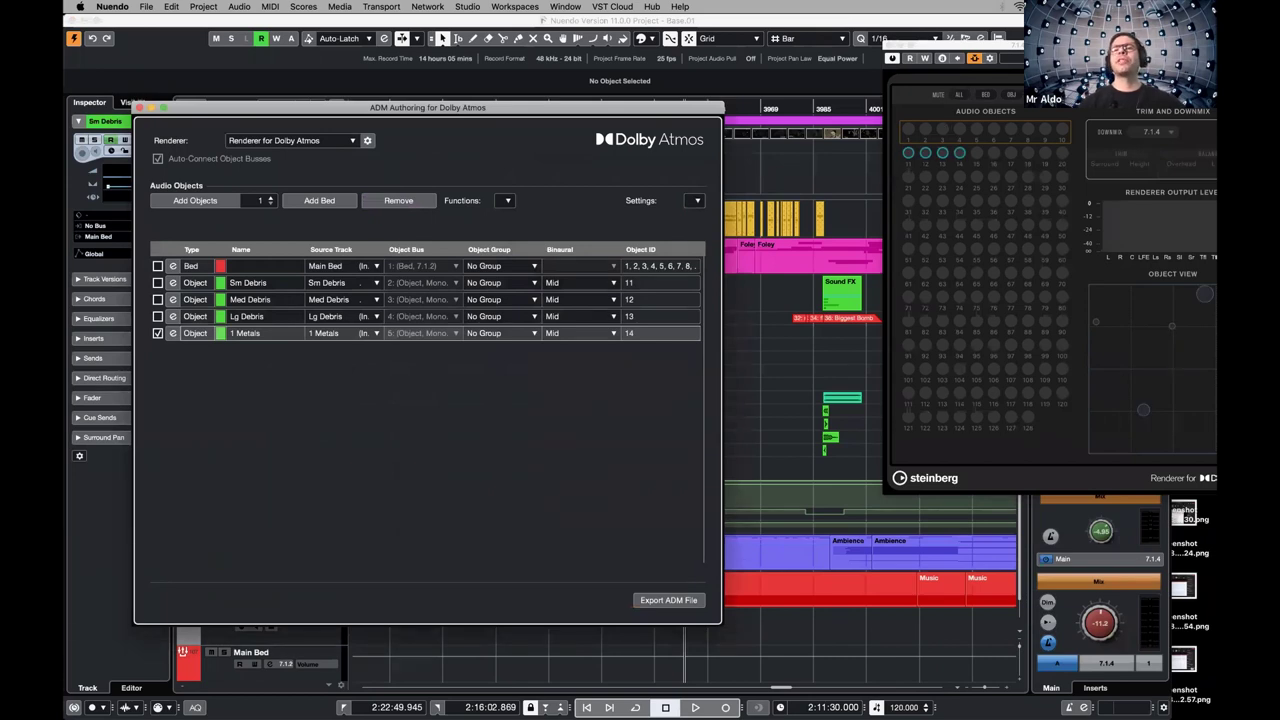
{"action": "left_click", "coordinate": [1081, 332]}
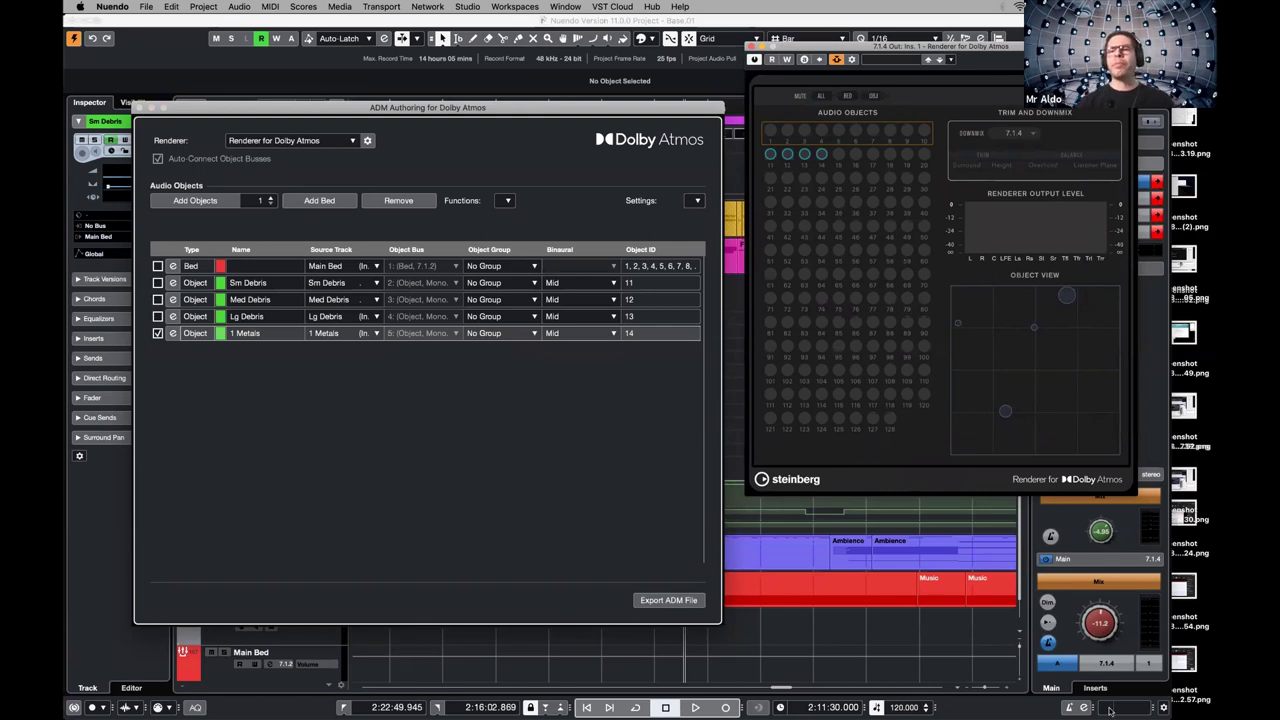
Close ADM Authoring and play back the debris passage to audition the new objects in the renderer
{"action": "key", "text": "Escape"}
{"action": "key", "text": "space"}
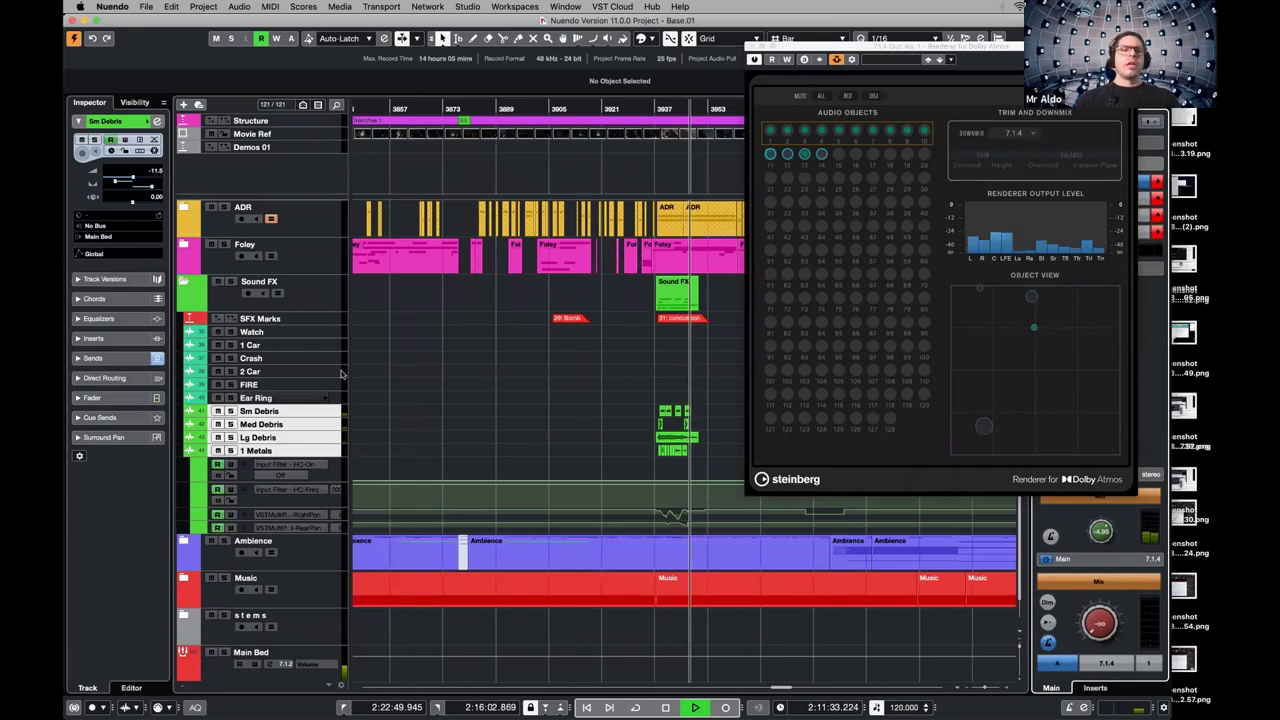
{"action": "key", "text": "space"}
Select the Lg Debris track and open its surround panner as the full VST MultiPanner editor
{"action": "left_click", "coordinate": [265, 437]}
{"action": "left_click", "coordinate": [265, 424]}
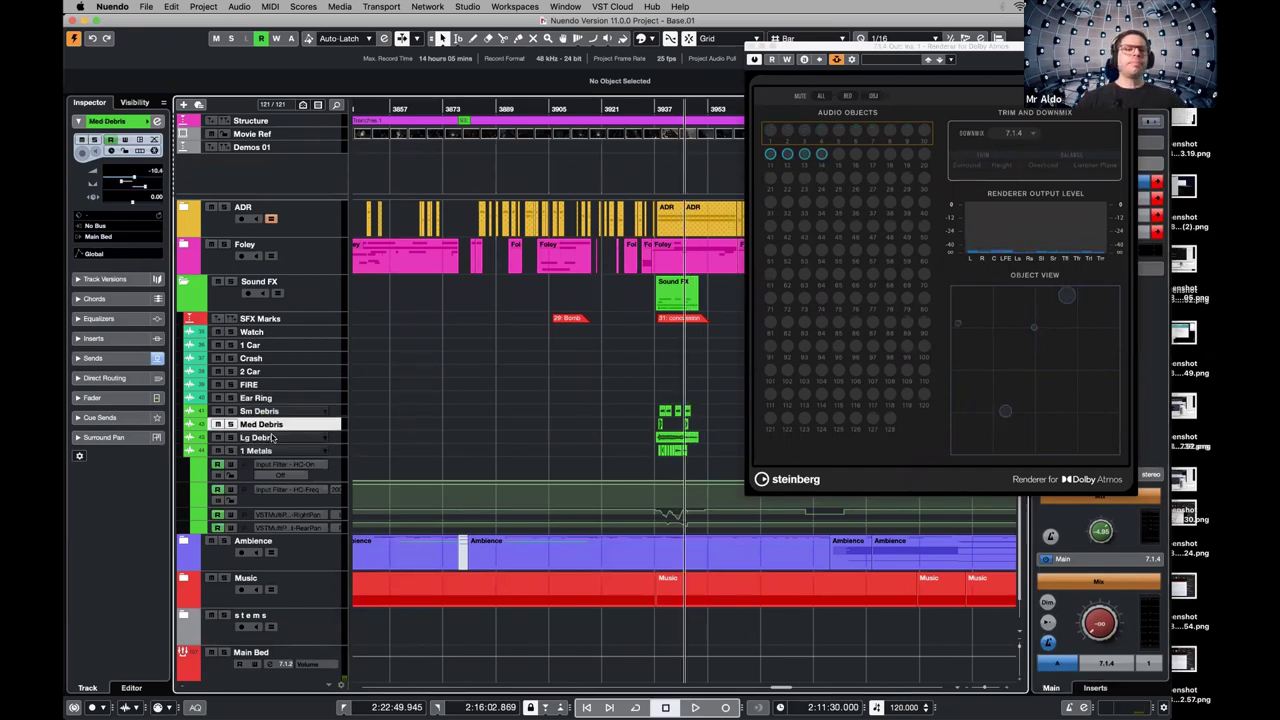
{"action": "left_click", "coordinate": [265, 437]}
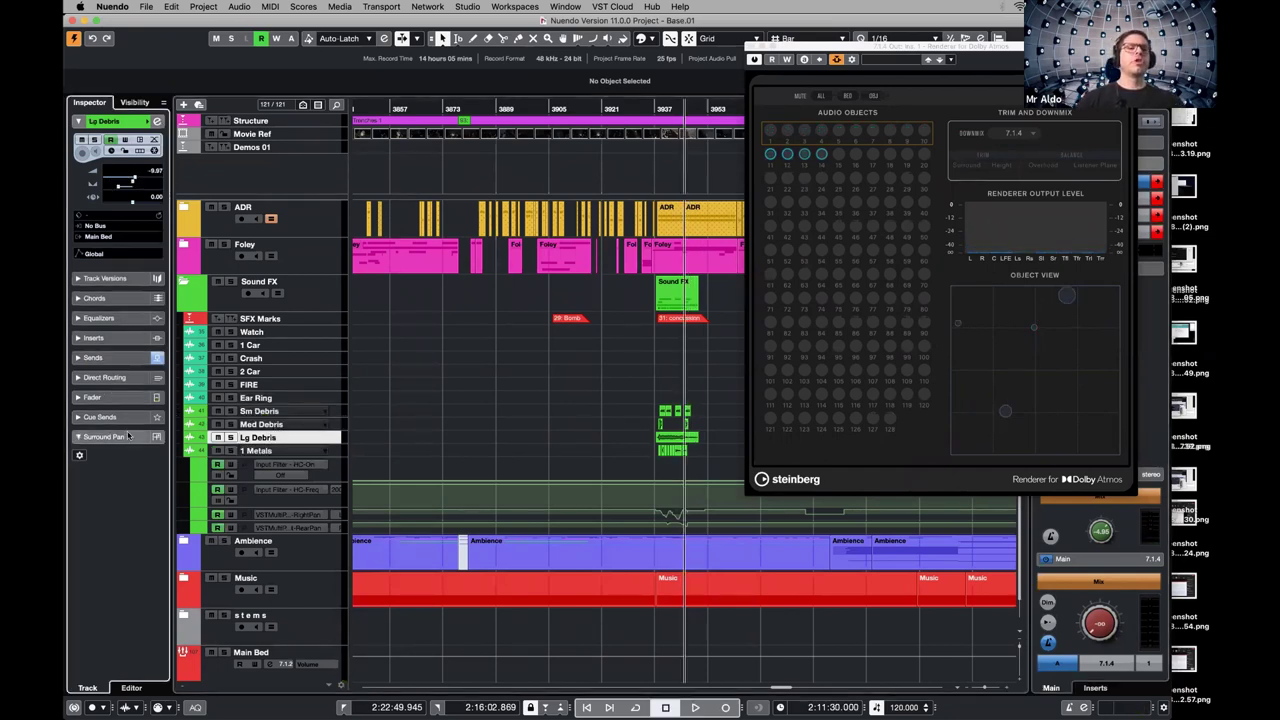
{"action": "left_click", "coordinate": [104, 437]}
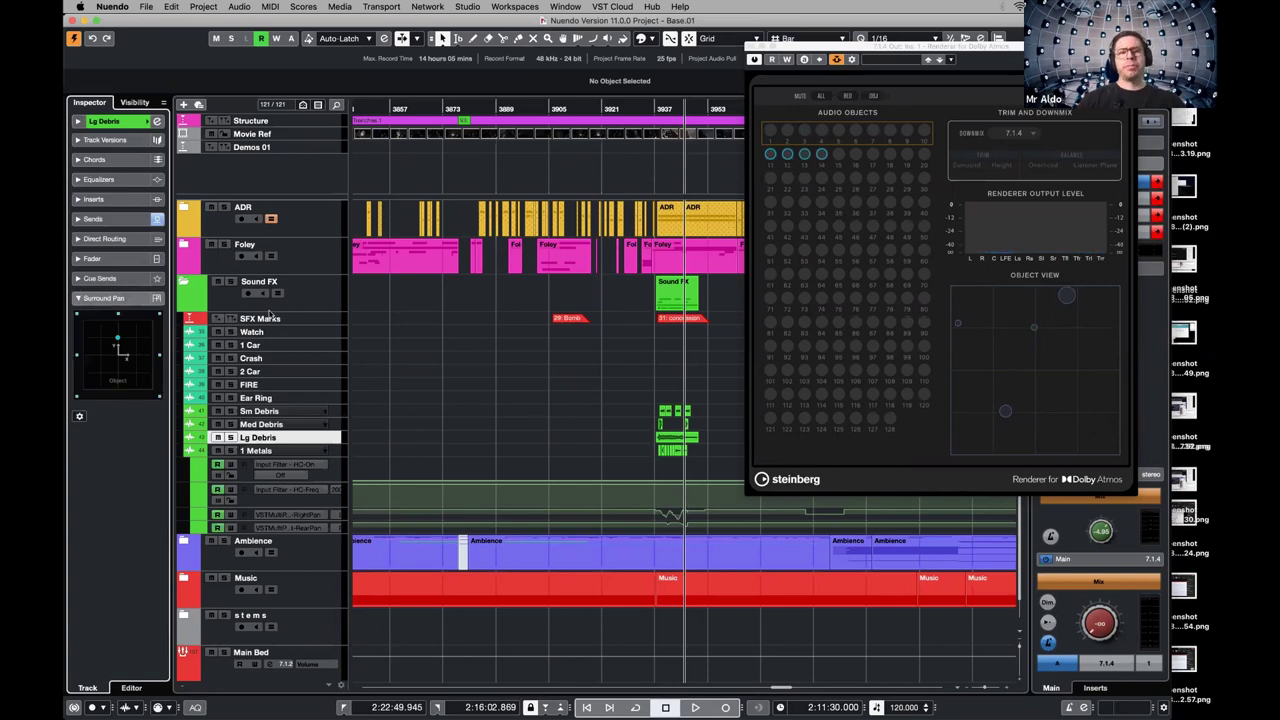
{"action": "double_click", "coordinate": [137, 352]}
{"action": "left_click", "coordinate": [142, 138]}
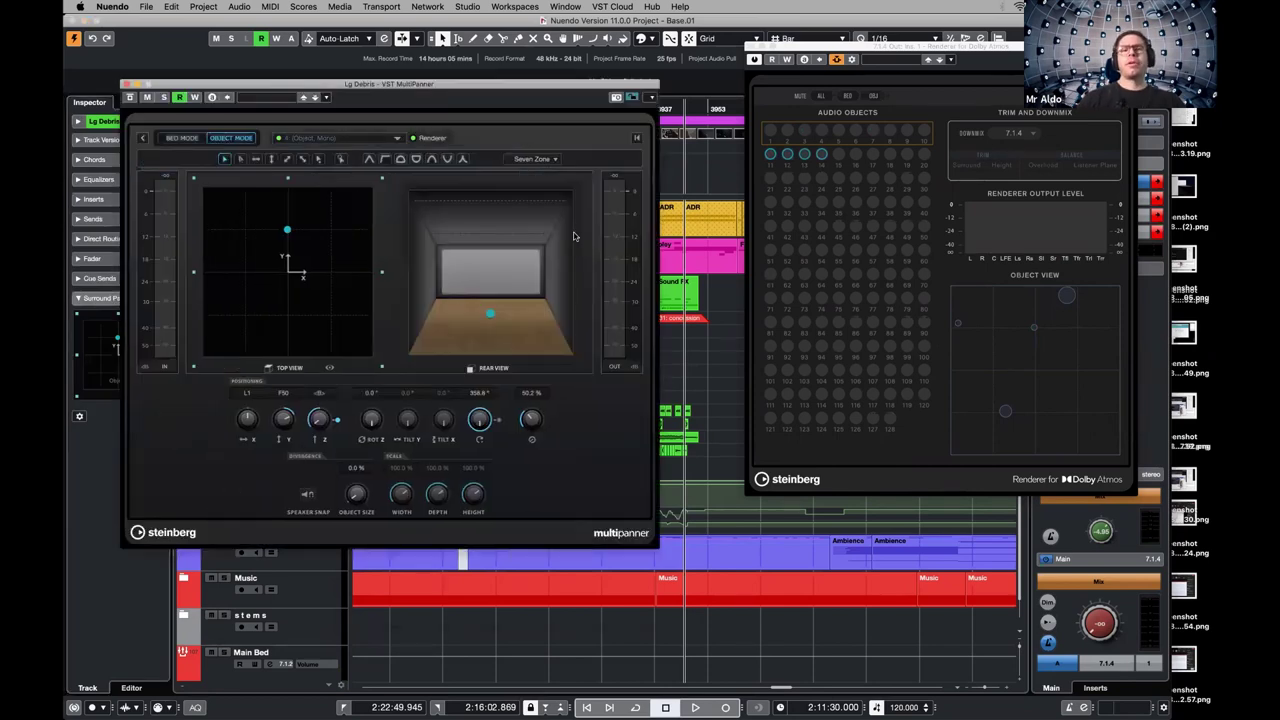
Try the Lg Debris object near the ceiling, return it to the floor, and keep the renderer's downmix at 7.1.4
{"action": "left_click_drag", "start_coordinate": [503, 182], "coordinate": [586, 292]}
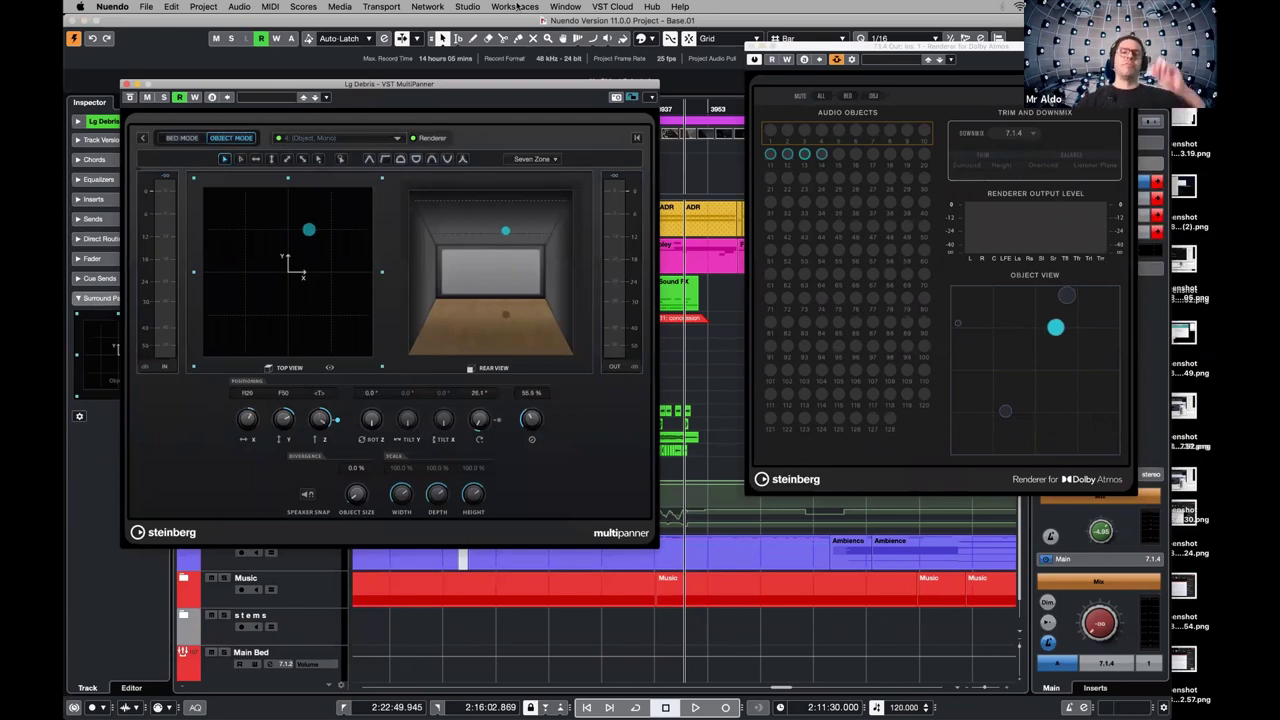
{"action": "left_click_drag", "start_coordinate": [517, 321], "coordinate": [503, 398]}
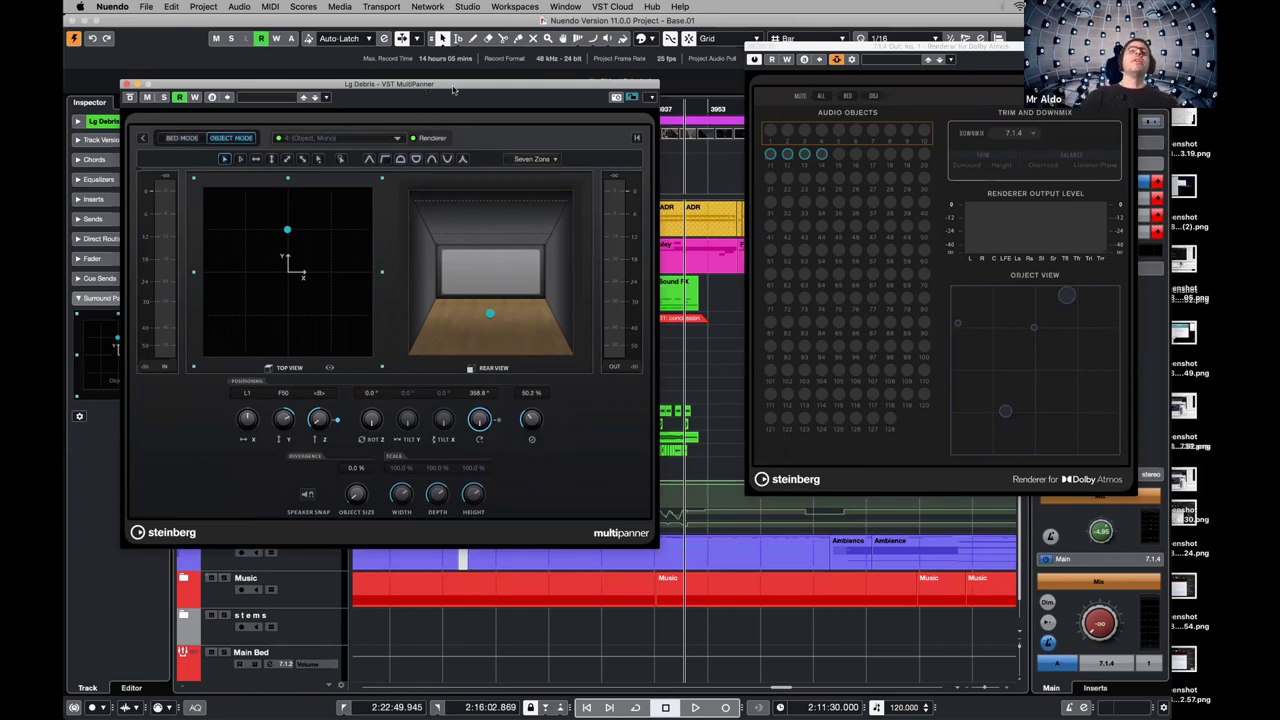
{"action": "left_click", "coordinate": [1014, 133]}
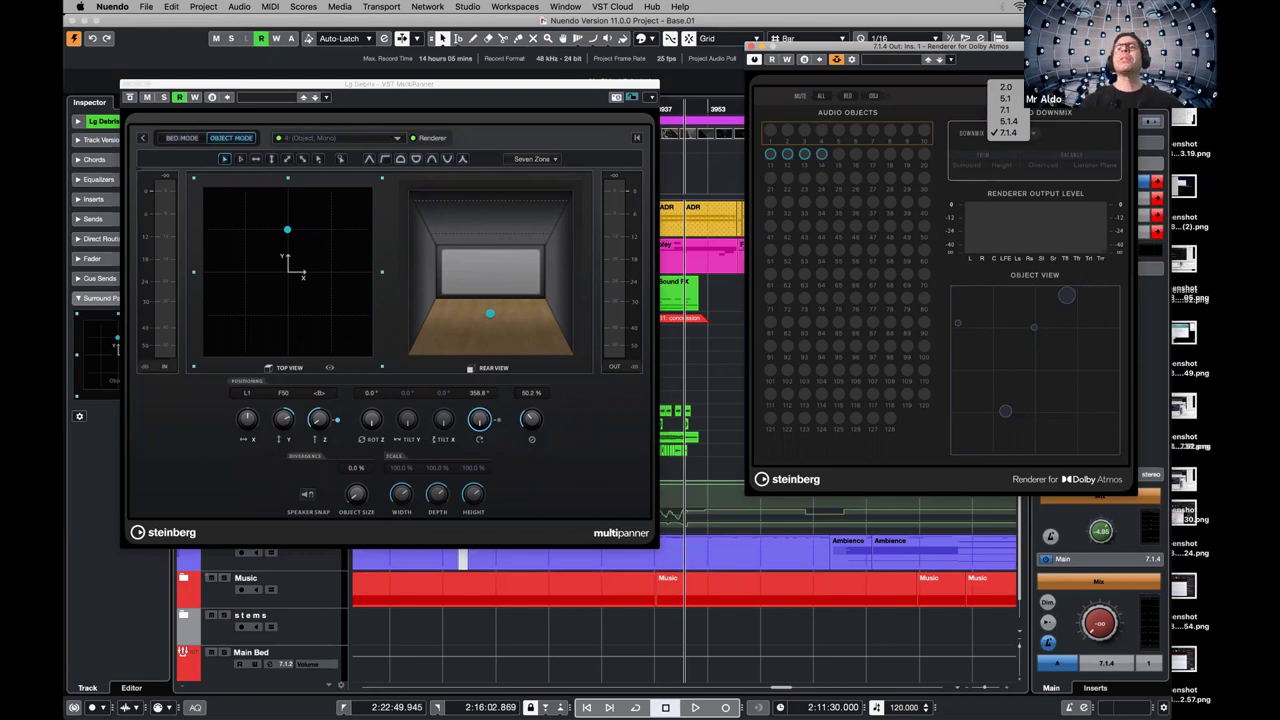
{"action": "left_click", "coordinate": [1008, 133]}
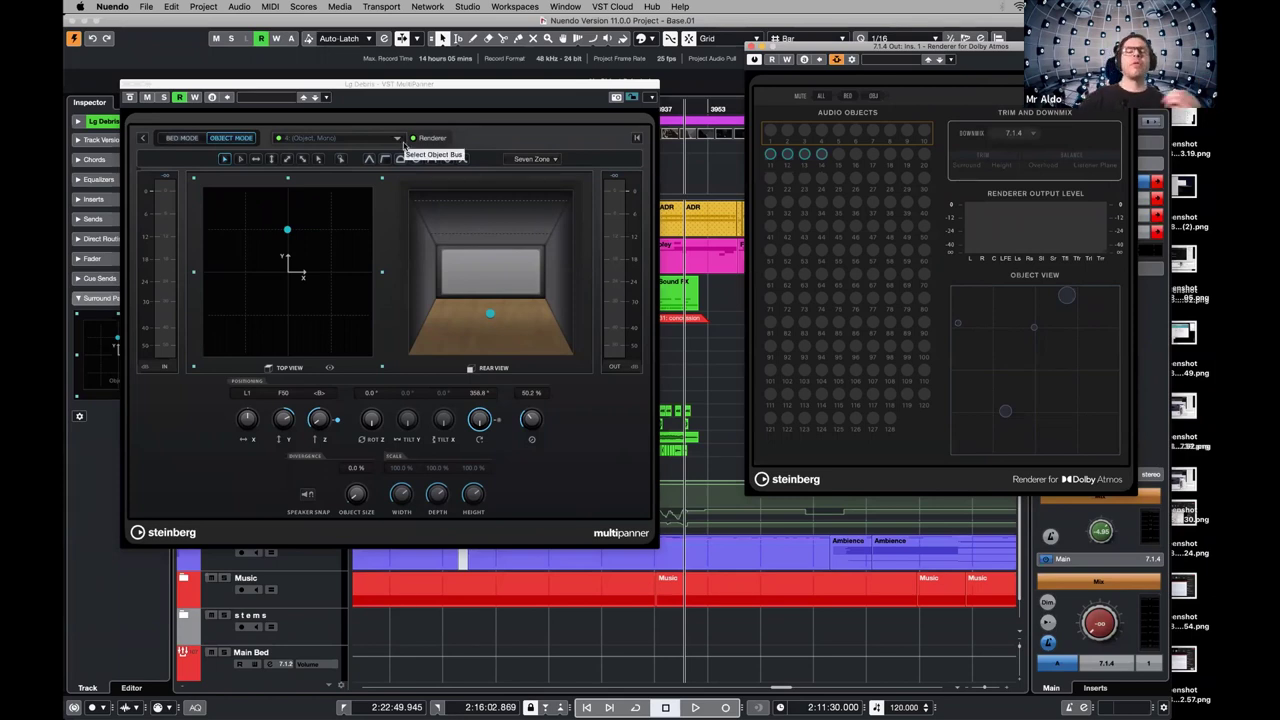
Move the renderer window clear of the Downmix Presets and close the Lg Debris MultiPanner
{"action": "left_click_drag", "start_coordinate": [175, 88], "coordinate": [153, 90]}
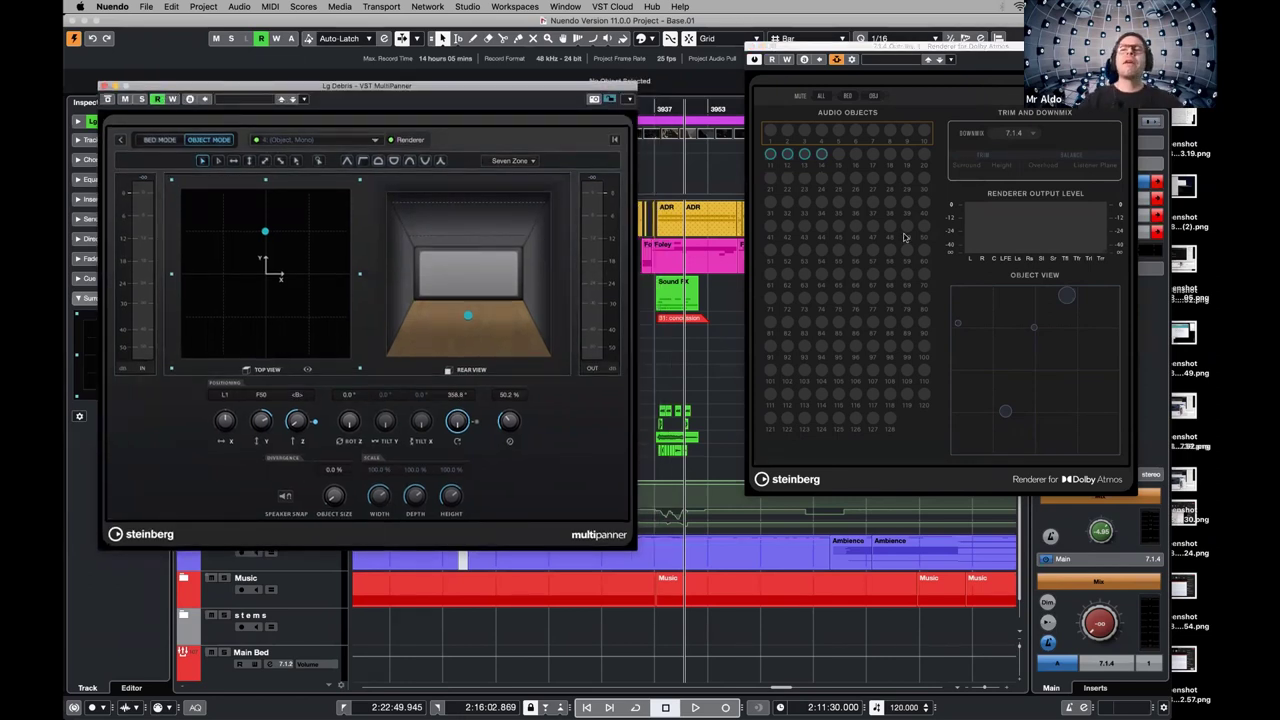
{"action": "left_click_drag", "start_coordinate": [900, 47], "coordinate": [961, 214]}
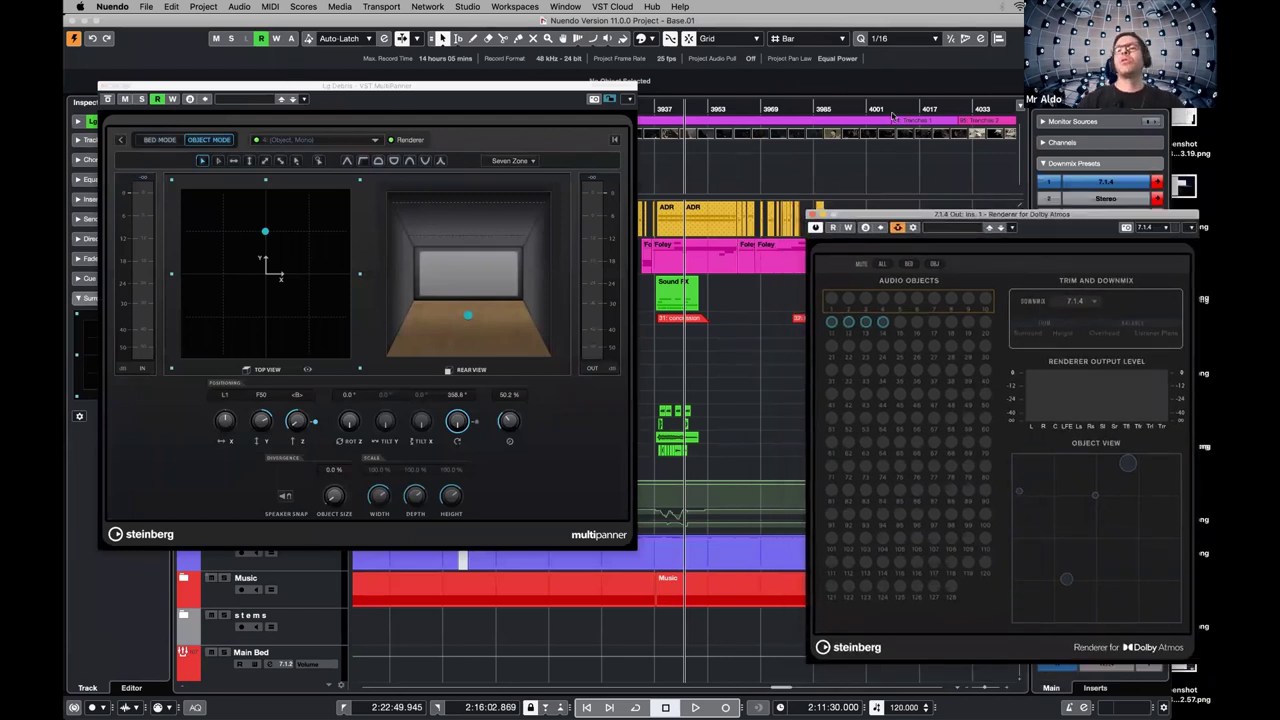
{"action": "left_click_drag", "start_coordinate": [267, 89], "coordinate": [830, 126]}
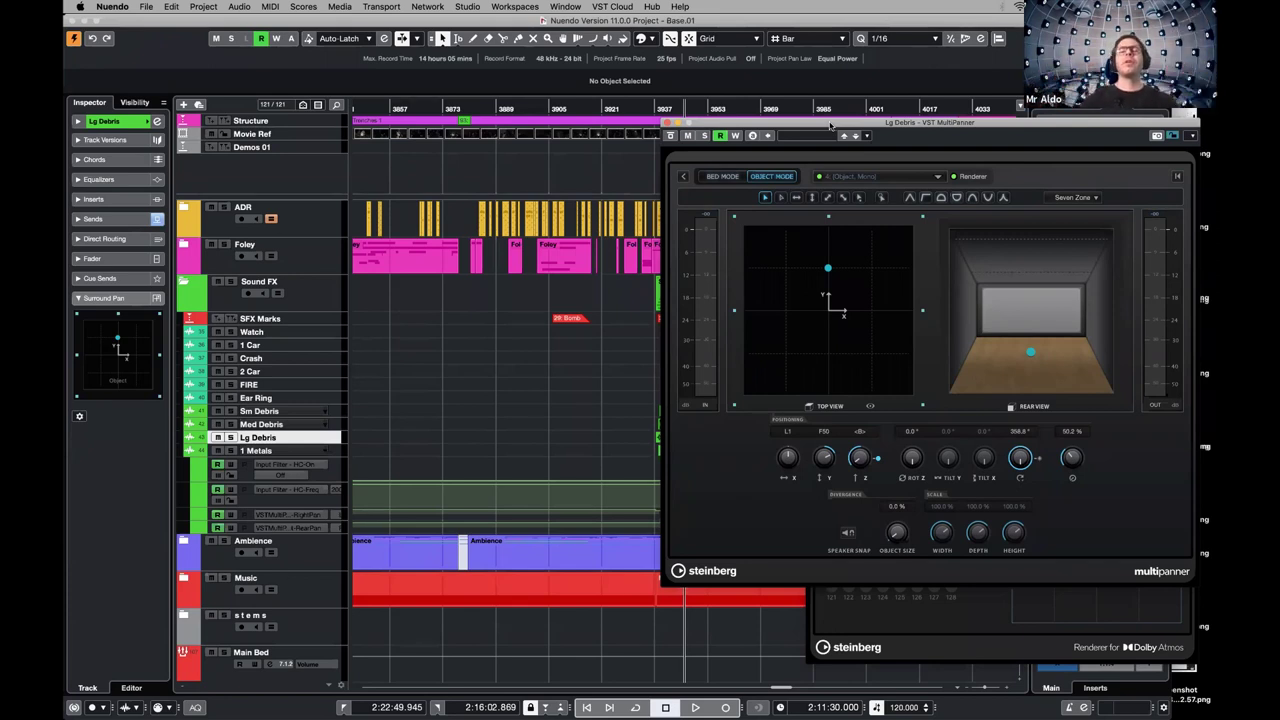
{"action": "left_click", "coordinate": [667, 122]}
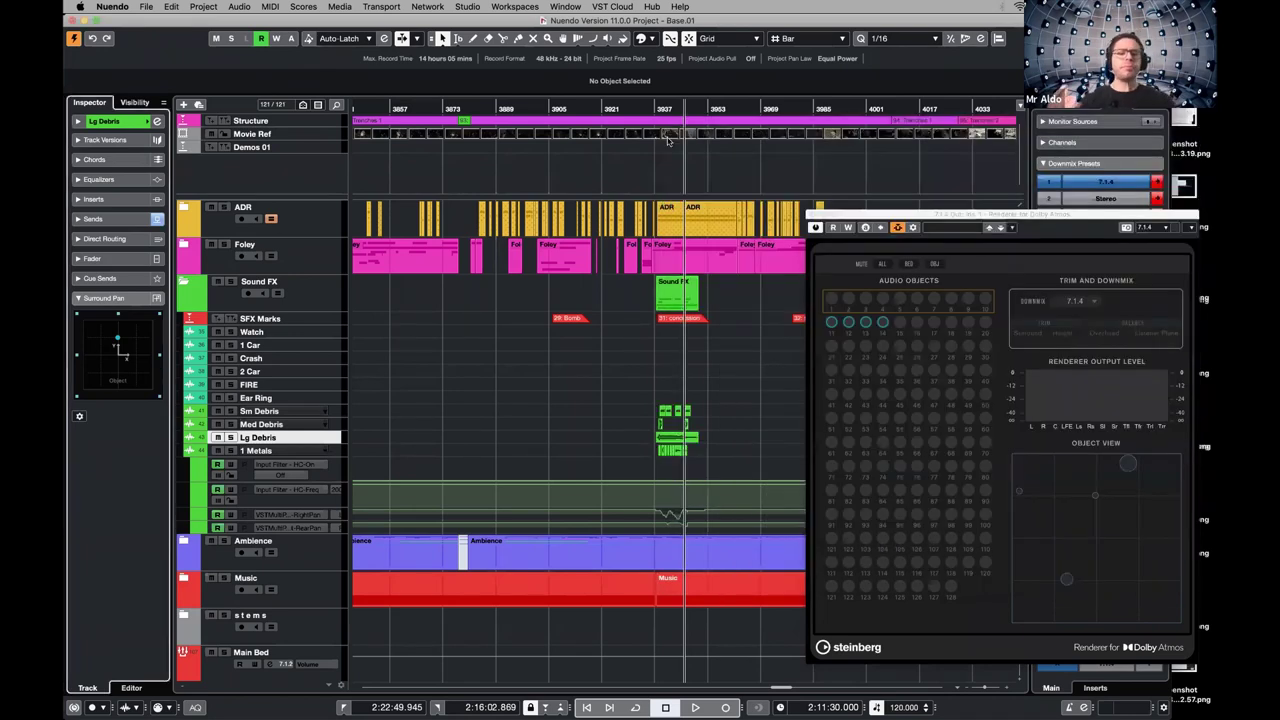
Add a 3rd Order Ambisonics output bus in Audio Connections and set it as the Main Mix
{"action": "key", "text": "F4"}
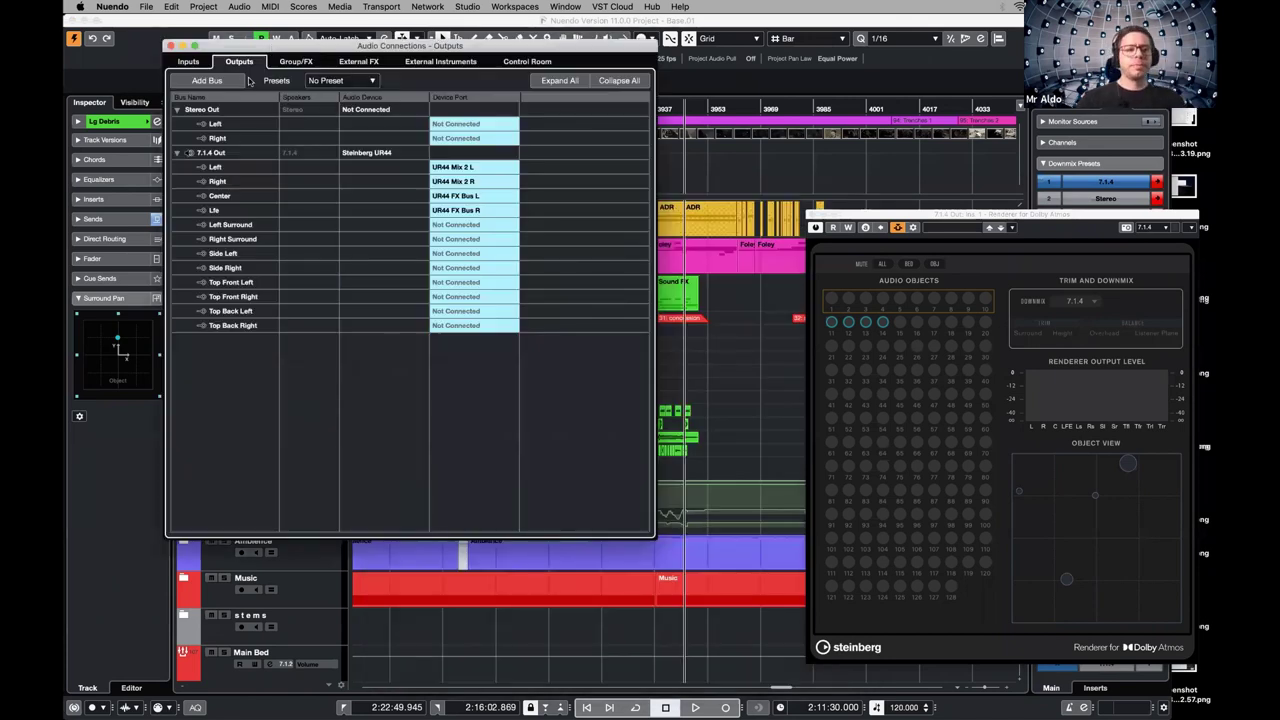
{"action": "left_click", "coordinate": [893, 209]}
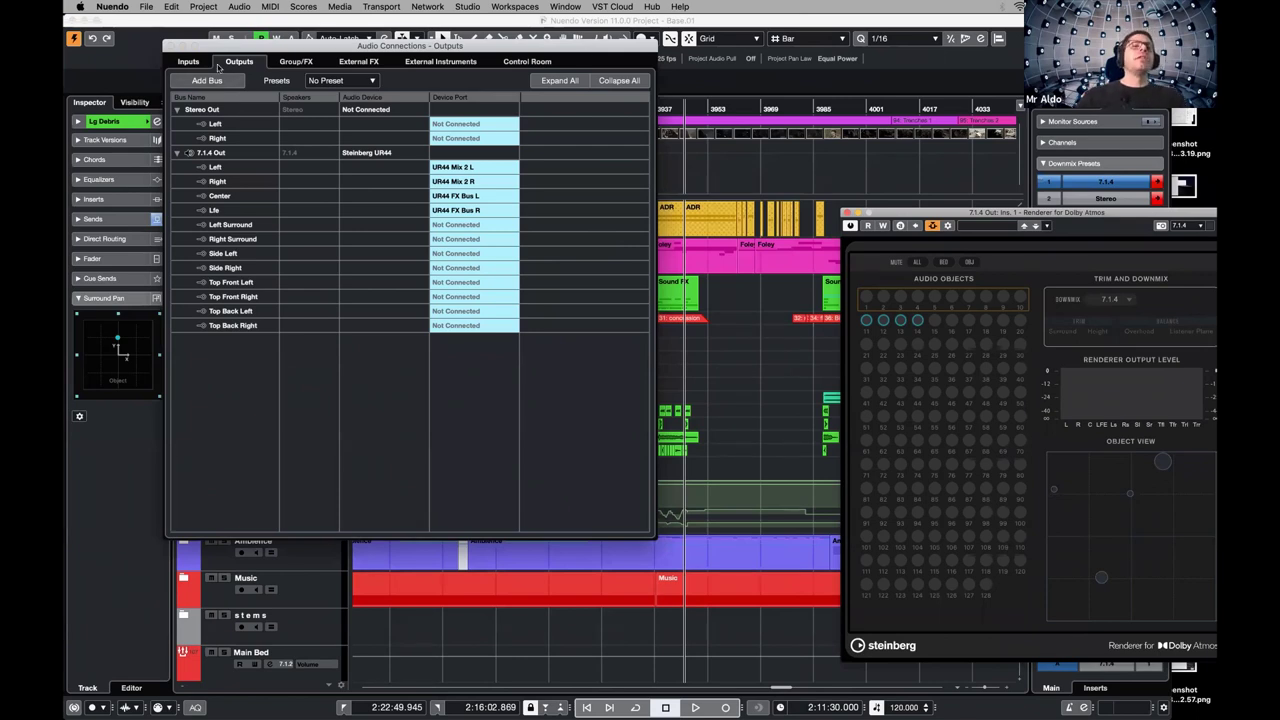
{"action": "left_click_drag", "start_coordinate": [216, 50], "coordinate": [217, 73]}
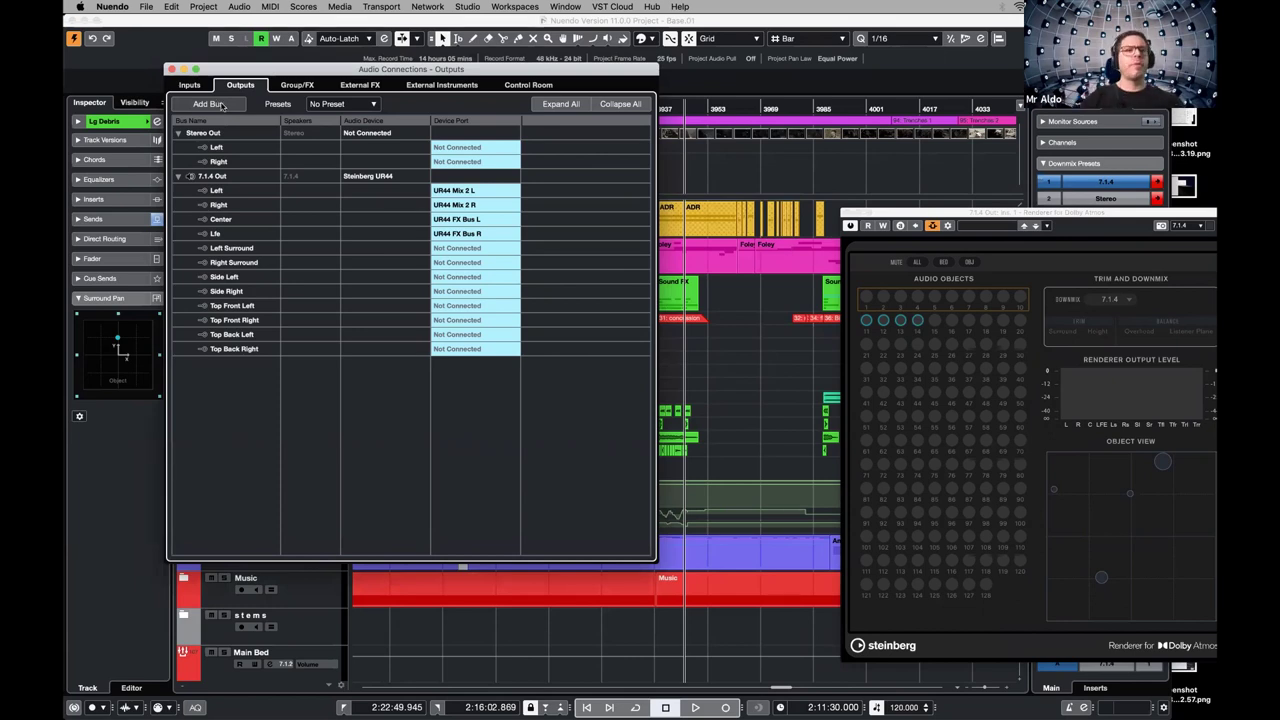
{"action": "left_click", "coordinate": [222, 105]}
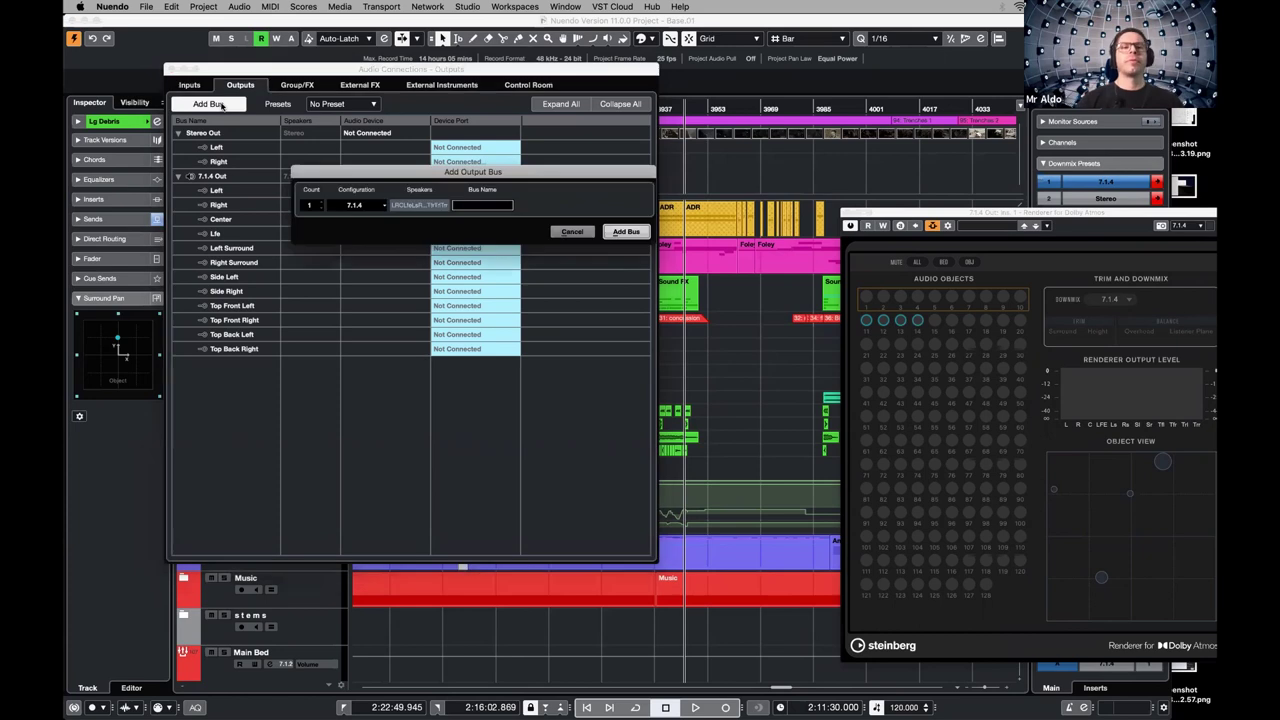
{"action": "left_click", "coordinate": [382, 206]}
{"action": "mouse_move", "coordinate": [373, 236]}
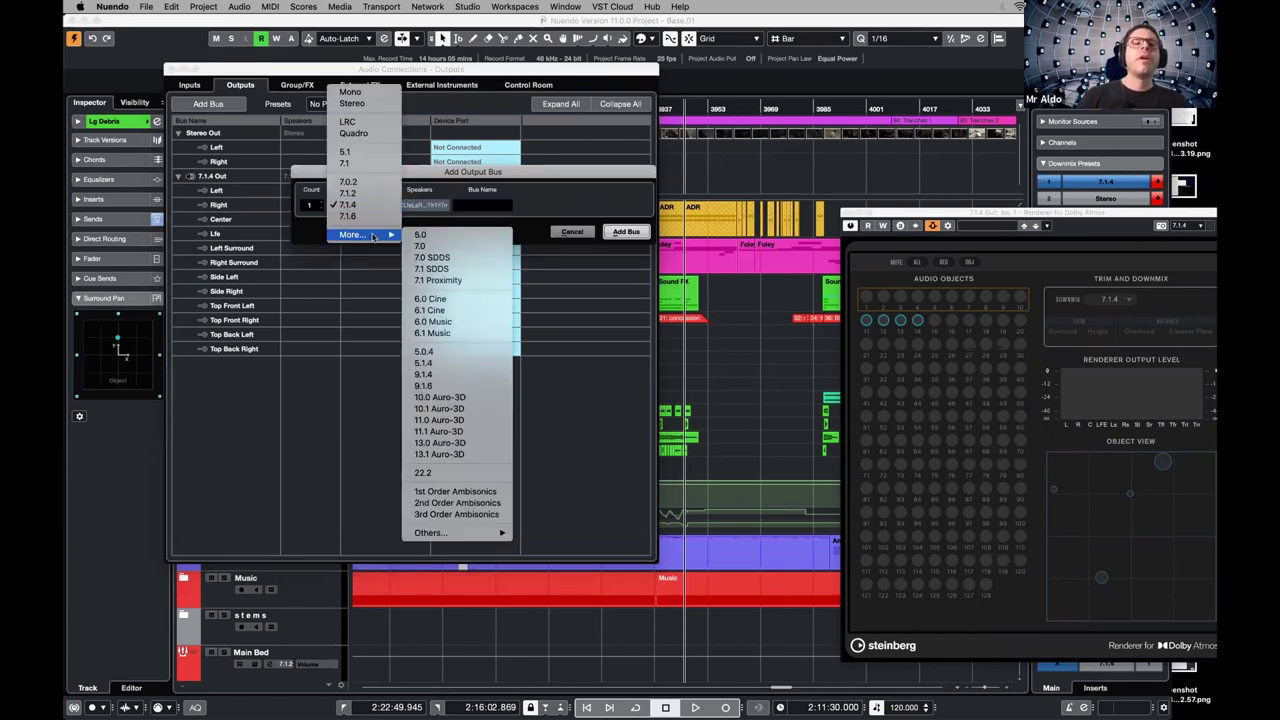
{"action": "left_click", "coordinate": [487, 515]}
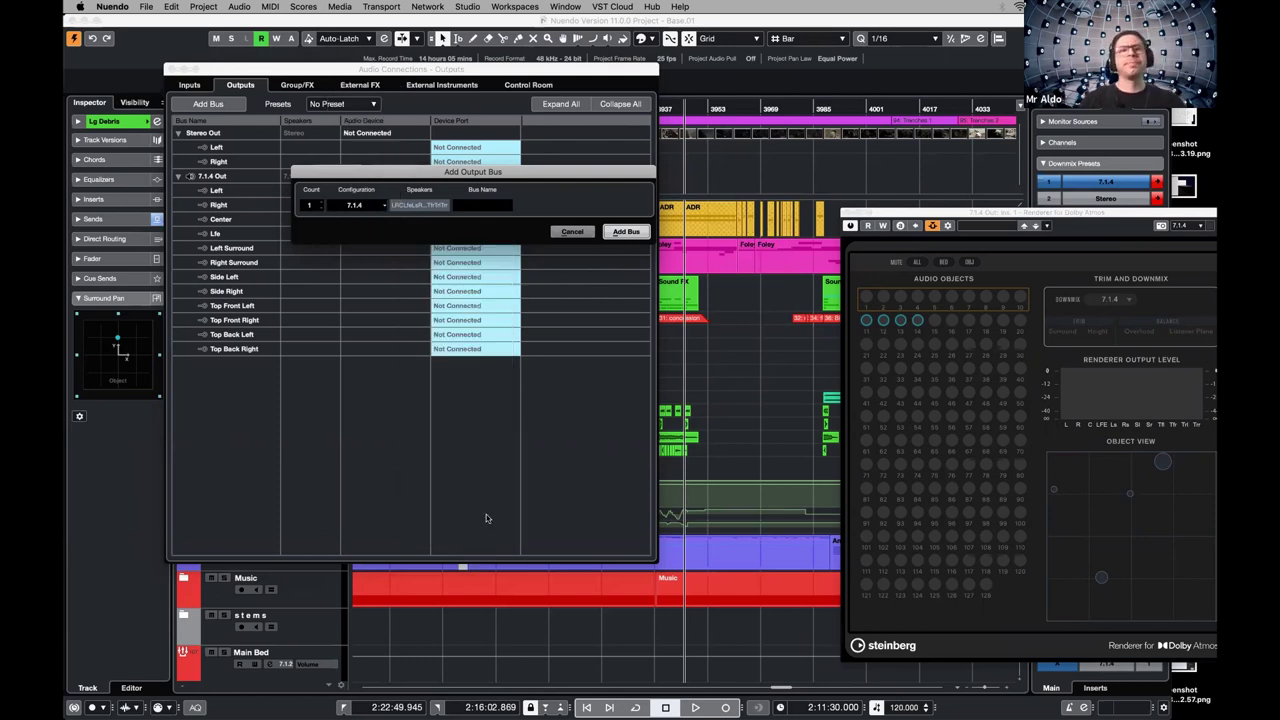
{"action": "left_click", "coordinate": [627, 232]}
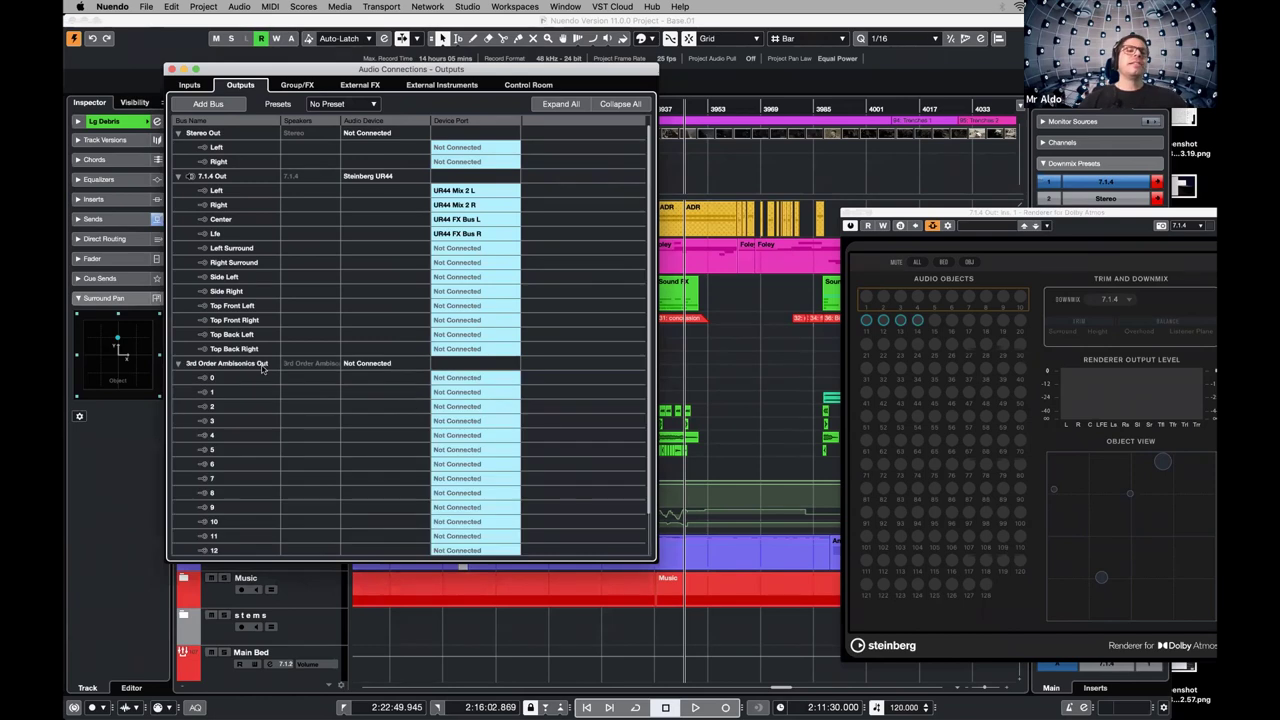
{"action": "right_click", "coordinate": [263, 368]}
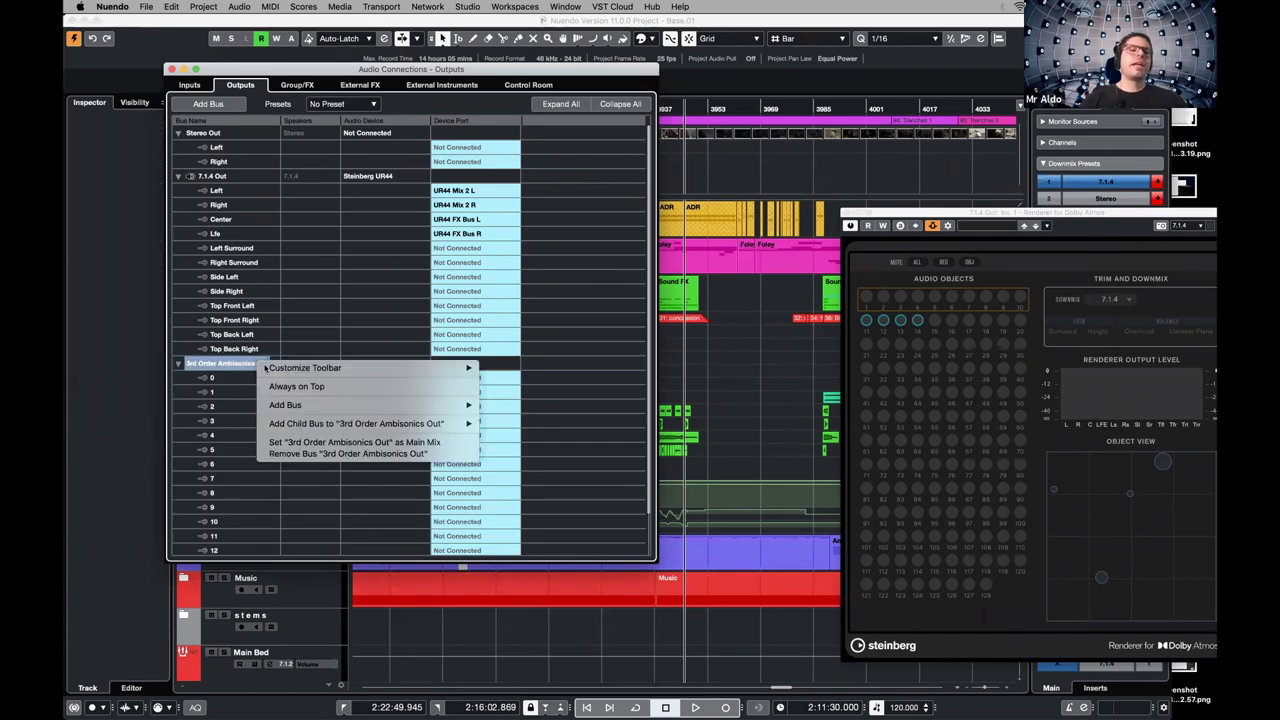
{"action": "left_click", "coordinate": [441, 443]}
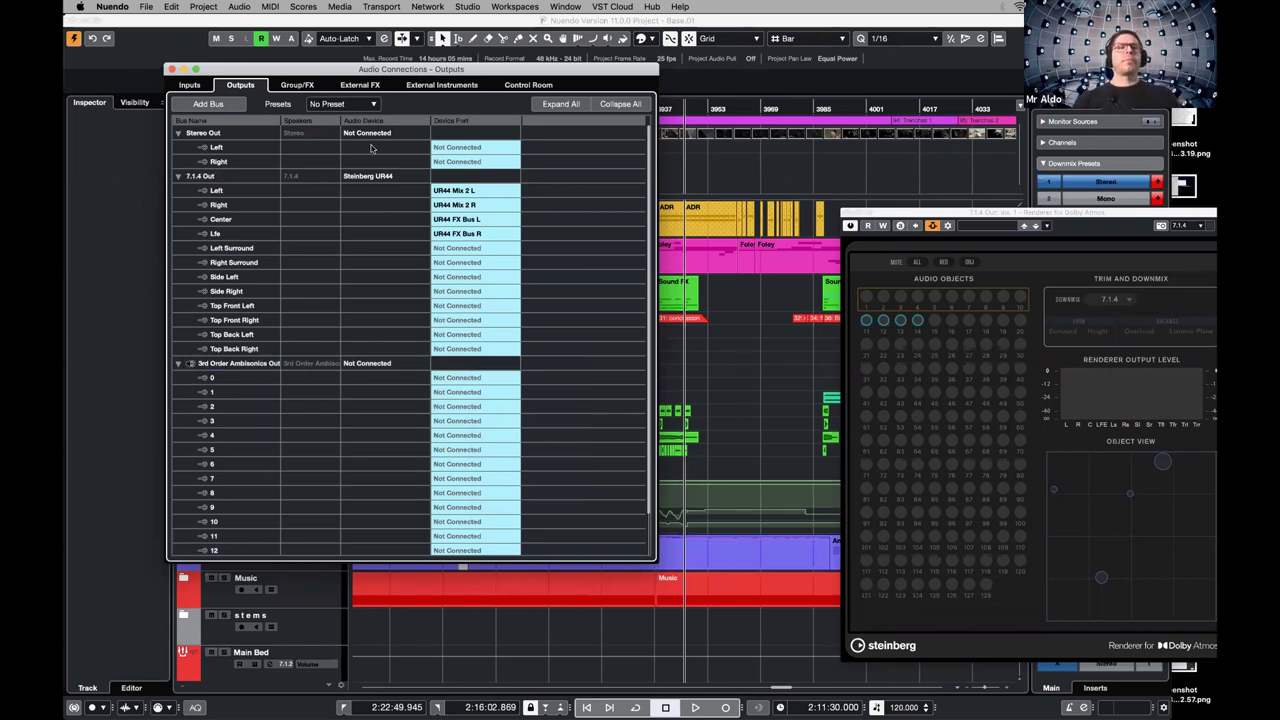
Assign the Control Room's Phones channel to the Steinberg UR44, using UR44 Mix 1 L as its device port
{"action": "left_click", "coordinate": [528, 84]}
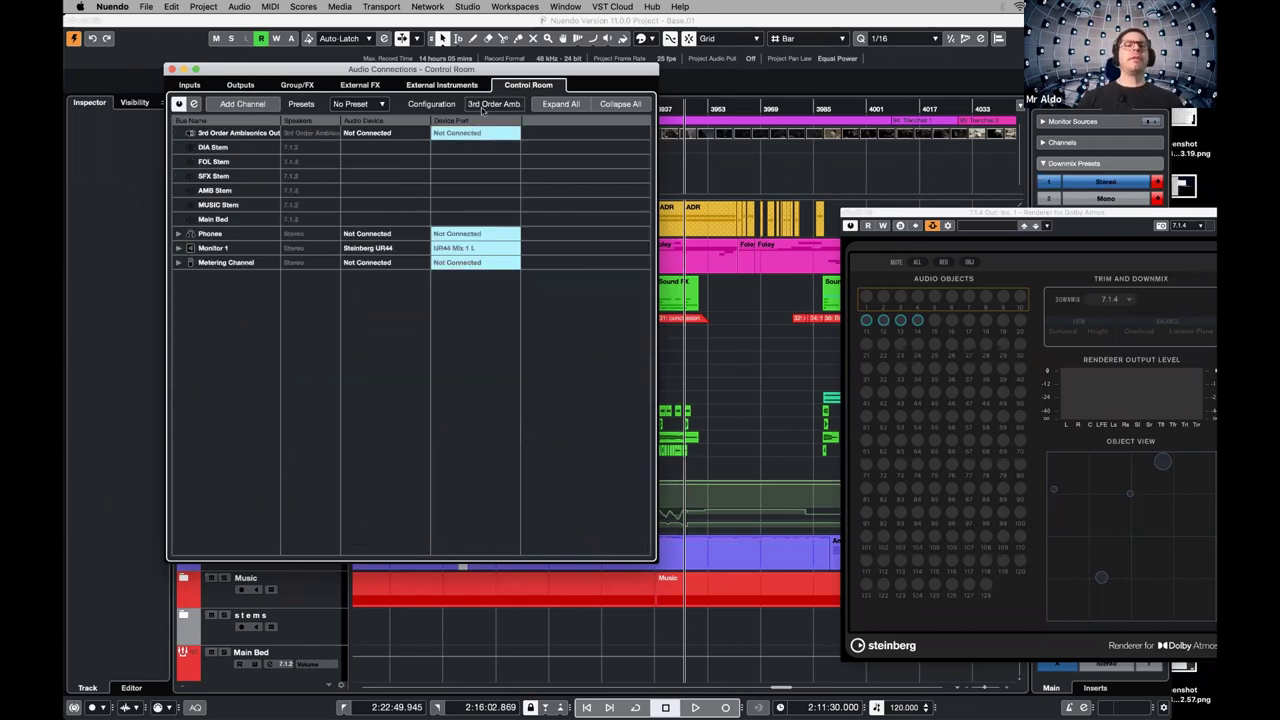
{"action": "left_click", "coordinate": [362, 238]}
{"action": "left_click", "coordinate": [372, 264]}
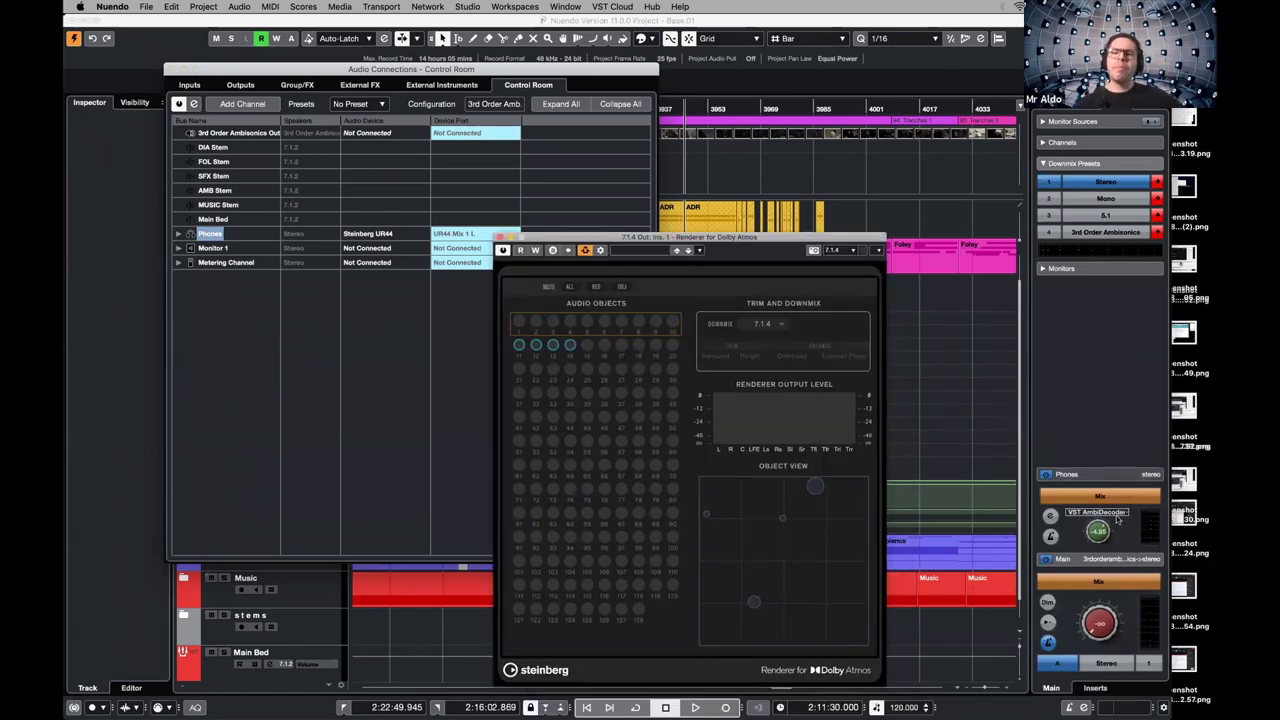
Open the VST AmbiDecoder for the Phones channel and play the passage to audition the binaural headphone monitoring
{"action": "left_click", "coordinate": [1050, 515]}
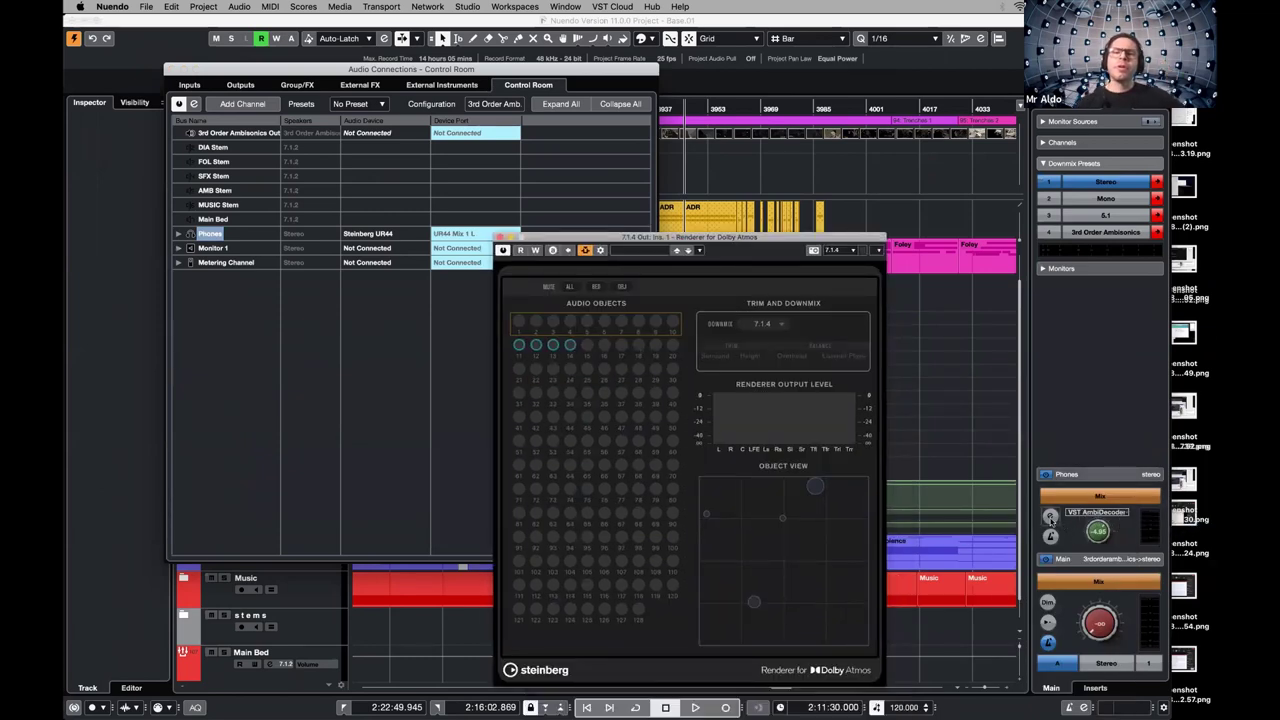
{"action": "left_click_drag", "start_coordinate": [880, 322], "coordinate": [978, 174]}
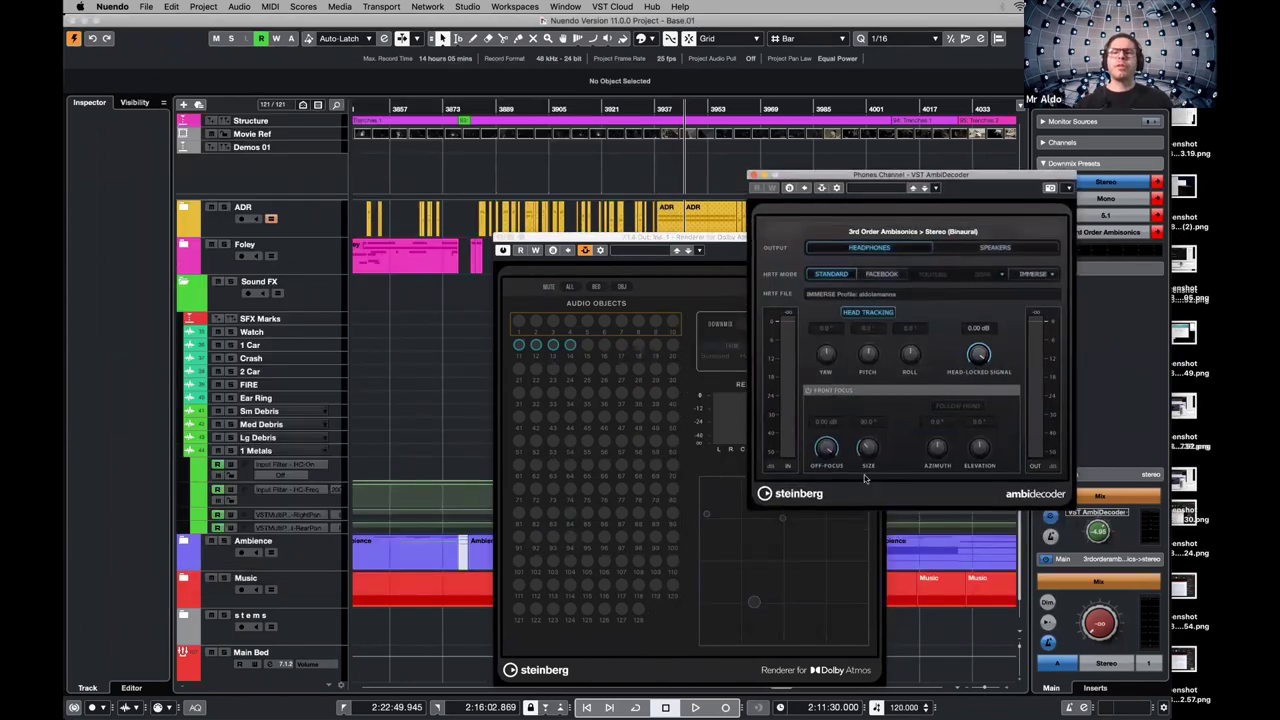
{"action": "key", "text": "space"}
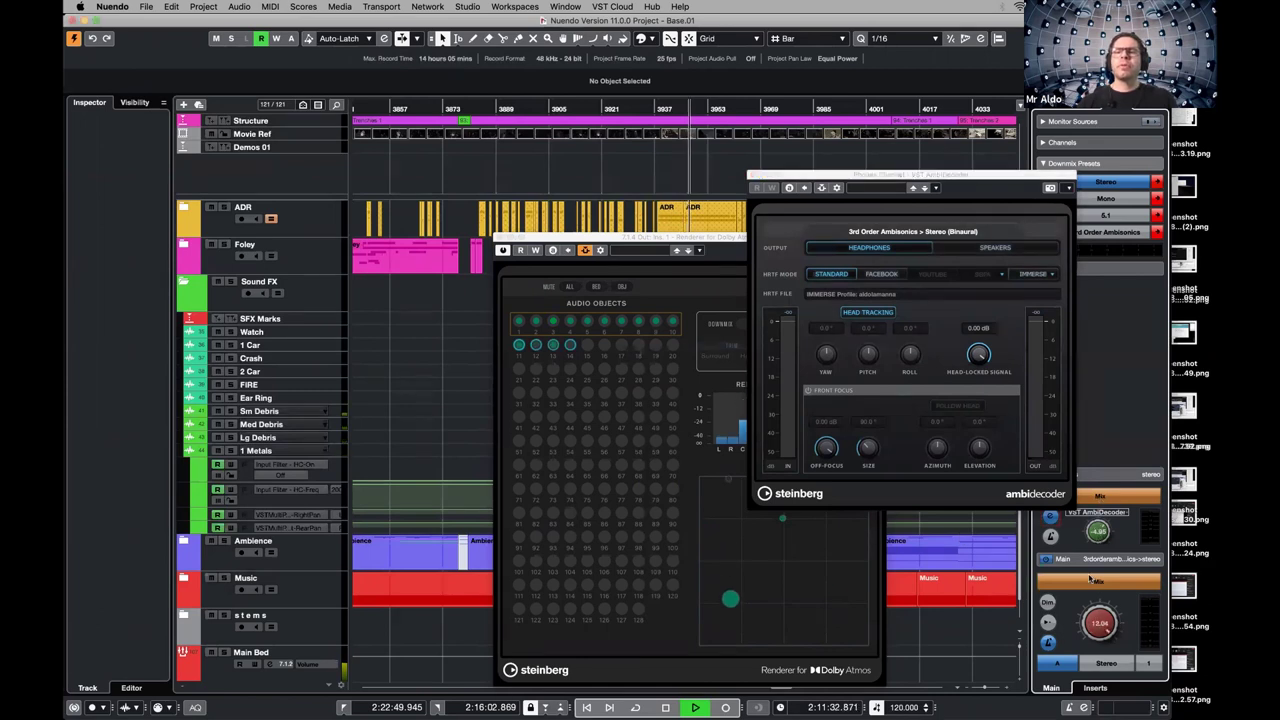
{"action": "key", "text": "space"}
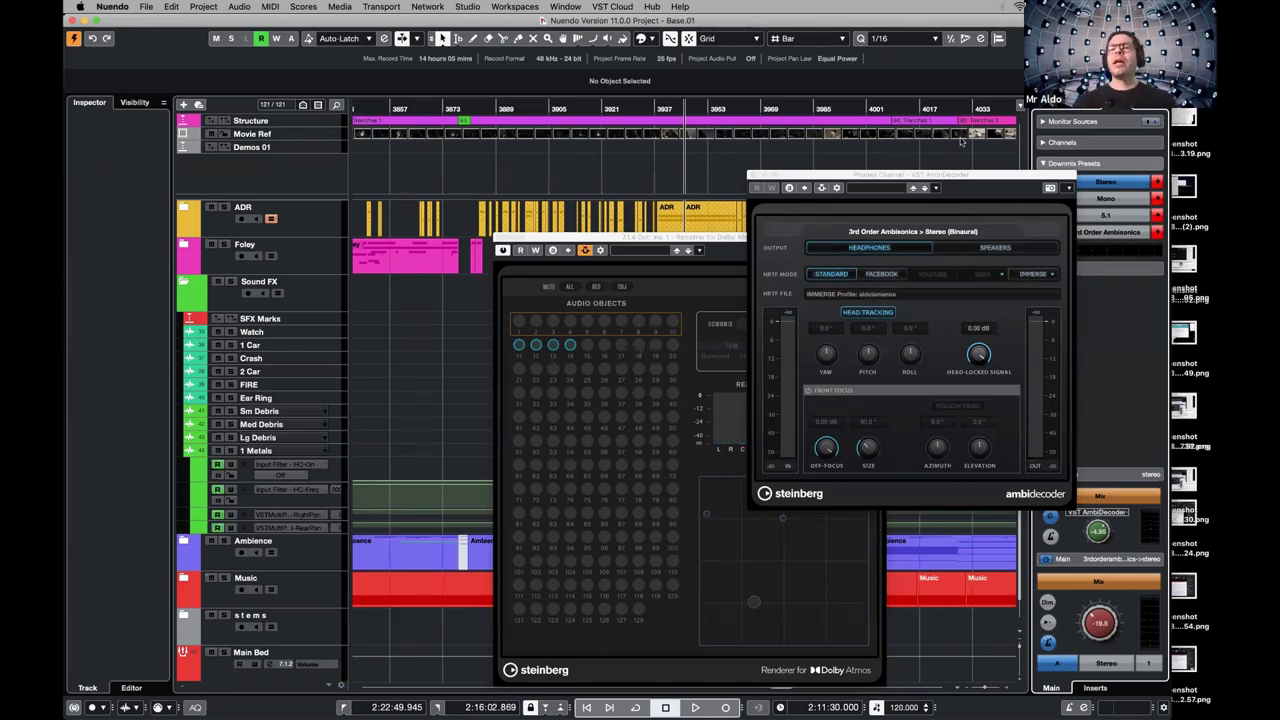
Activate the 3rd Order Ambisonics downmix preset and play the passage with the AmbiDecoder window moved off the renderer
{"action": "left_click", "coordinate": [1121, 236]}
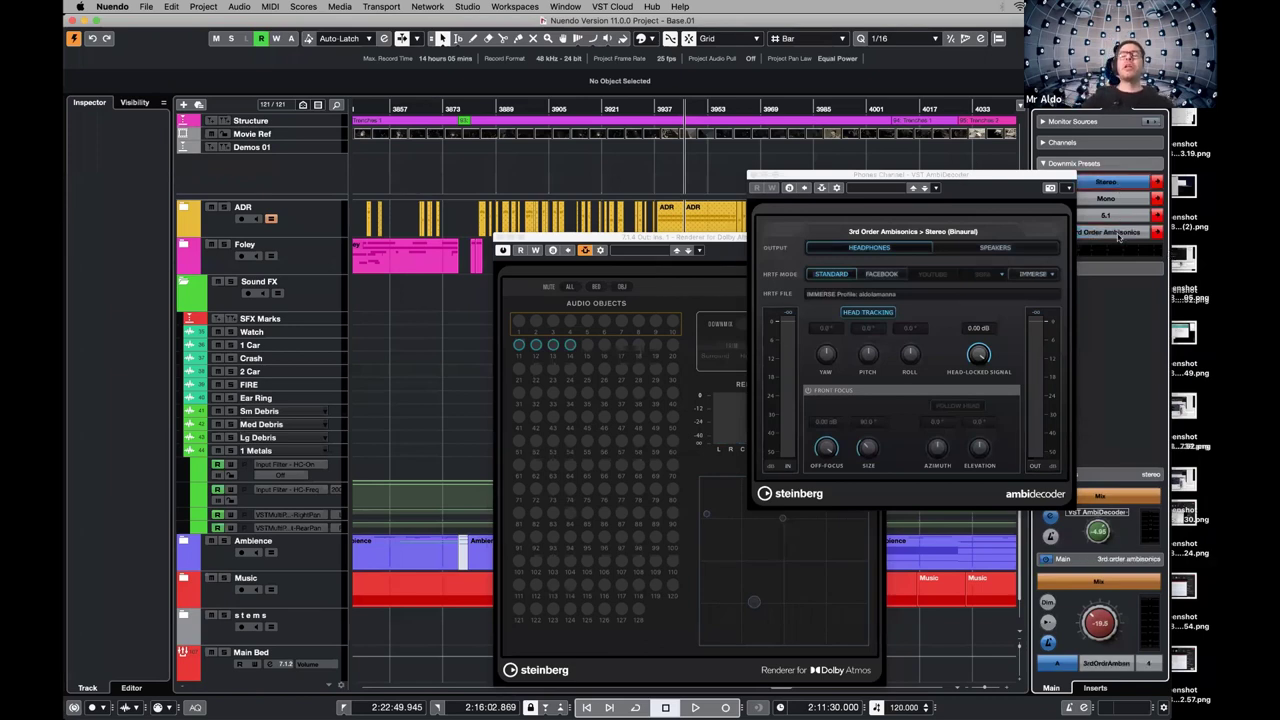
{"action": "left_click", "coordinate": [1119, 236]}
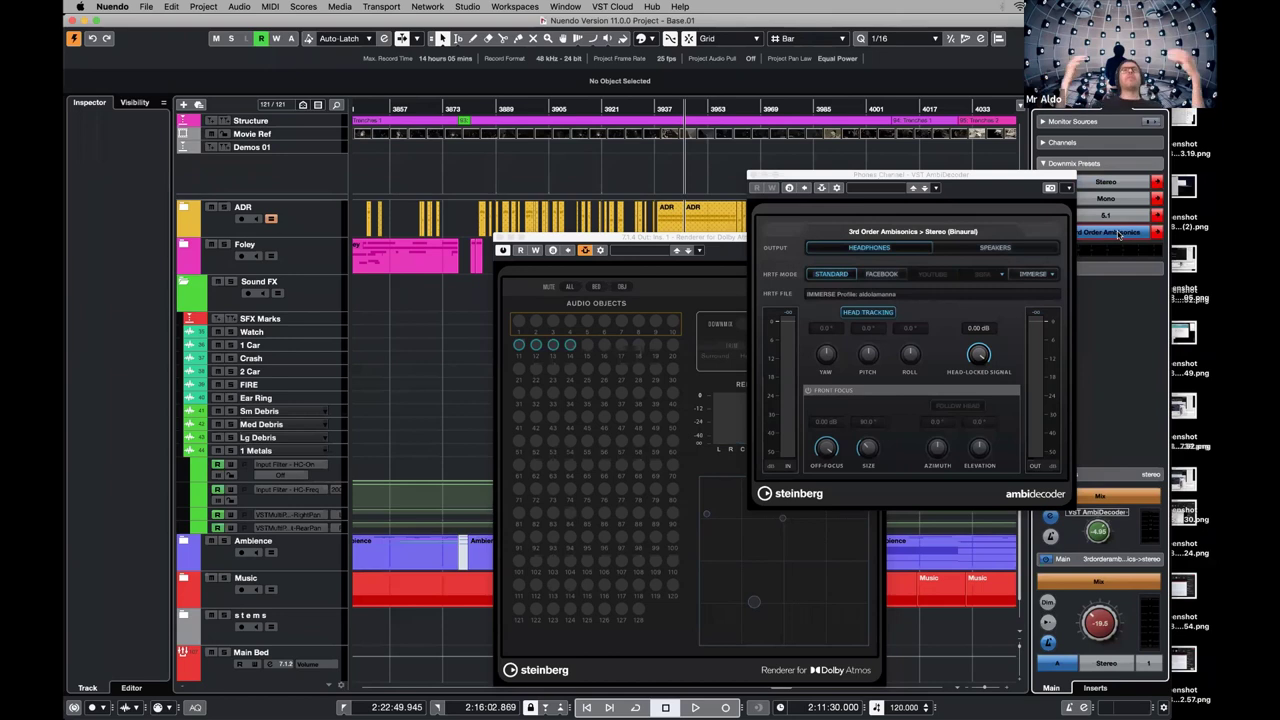
{"action": "left_click", "coordinate": [1119, 235]}
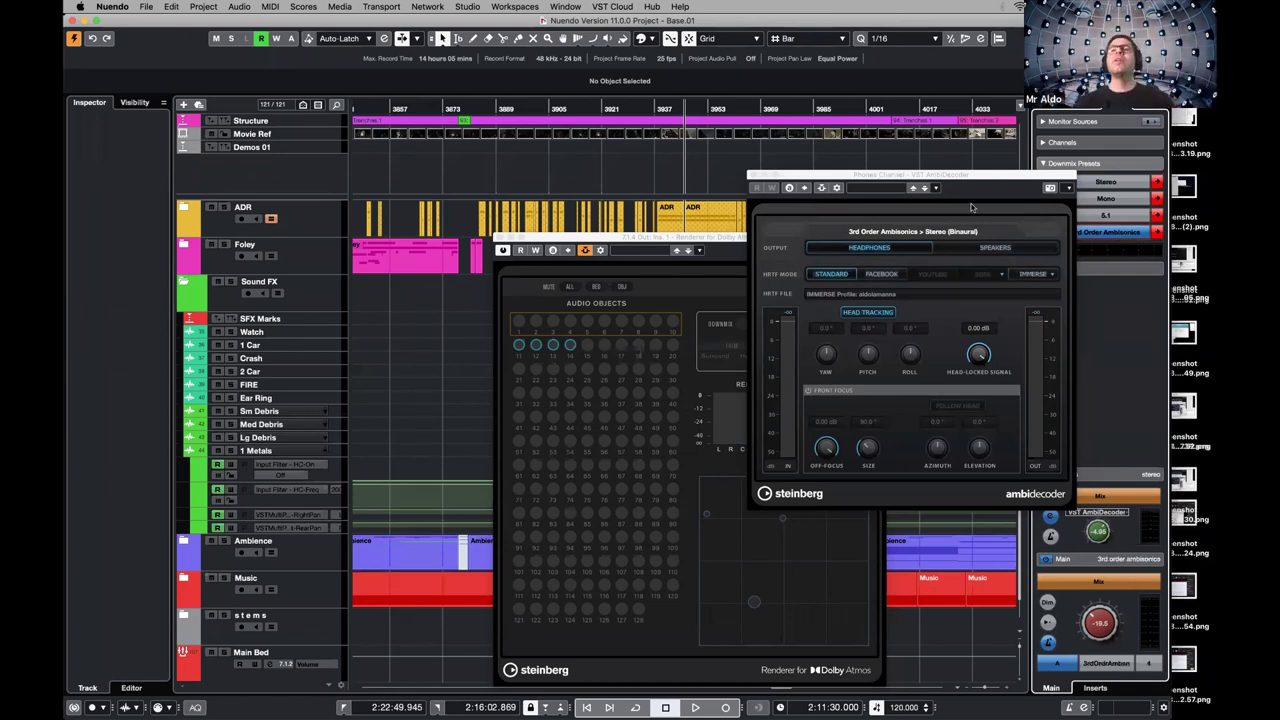
{"action": "key", "text": "space"}
{"action": "left_click_drag", "start_coordinate": [975, 212], "coordinate": [1208, 414]}
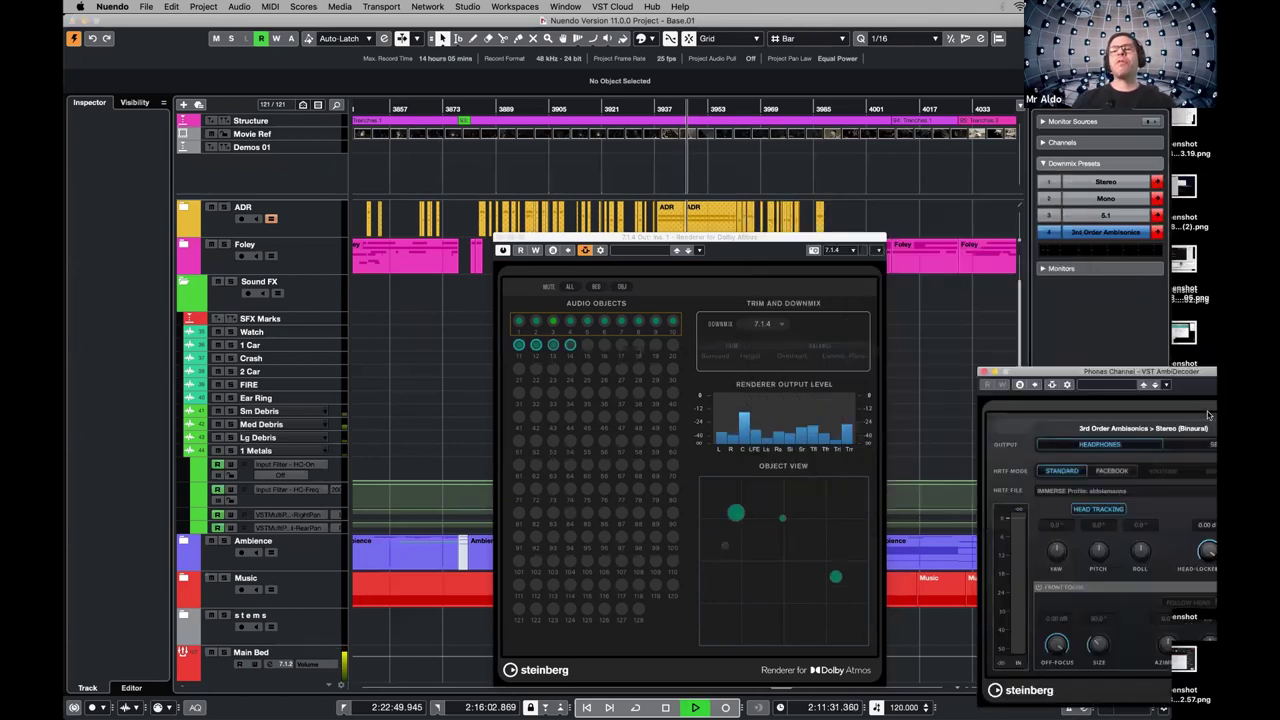
{"action": "left_click_drag", "start_coordinate": [984, 385], "coordinate": [996, 425]}
{"action": "key", "text": "space"}
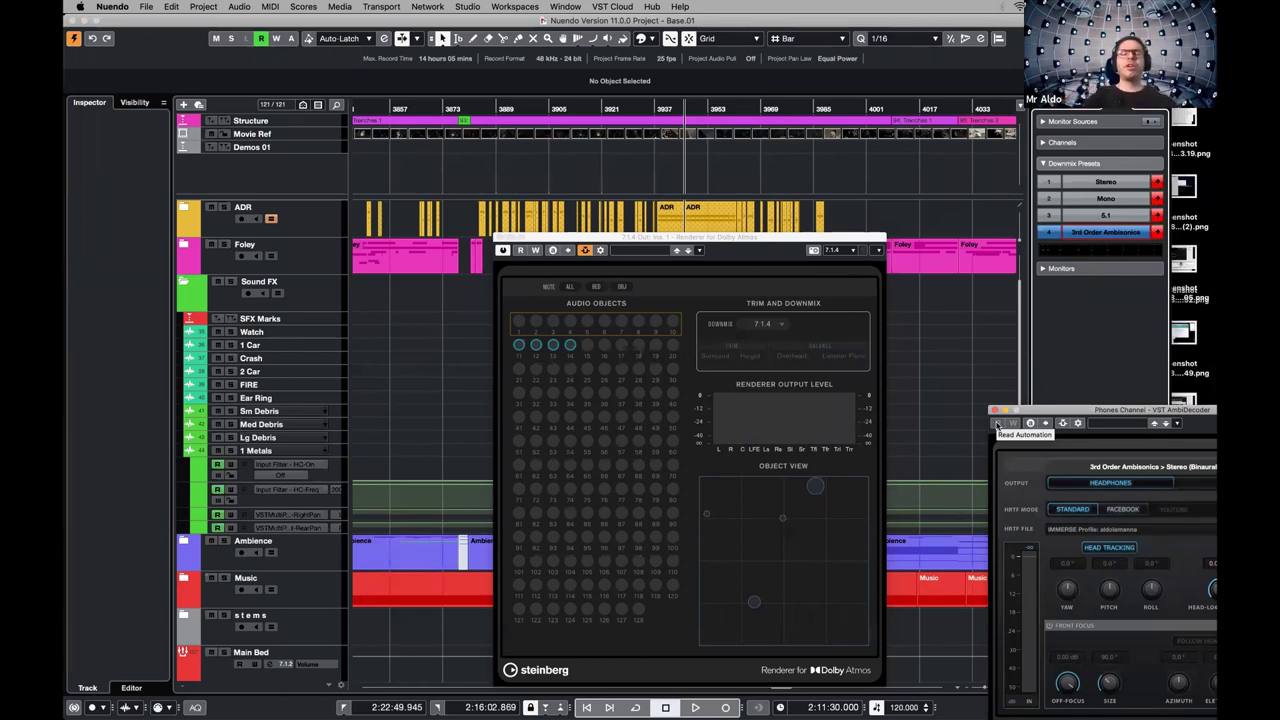
Move the AmbiDecoder window out of the way to uncover the Control Room, and enlarge the project window
{"action": "left_click", "coordinate": [997, 425]}
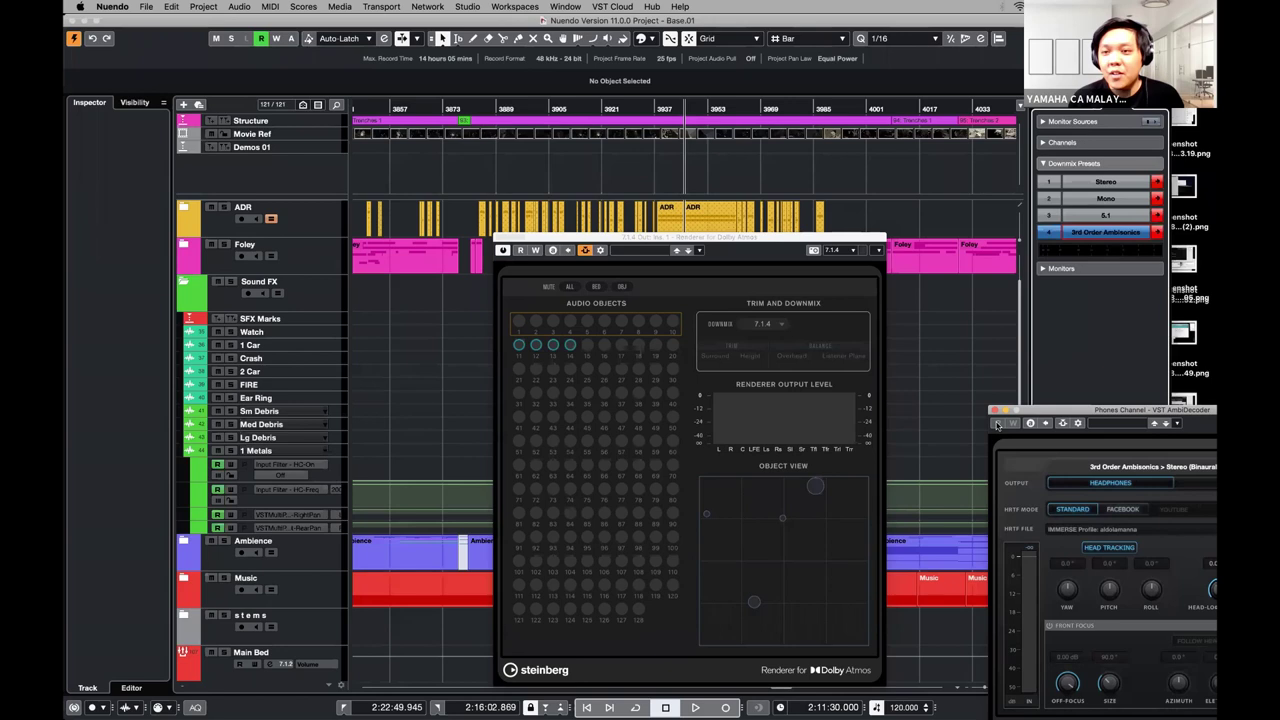
{"action": "left_click_drag", "start_coordinate": [1000, 411], "coordinate": [1043, 537]}
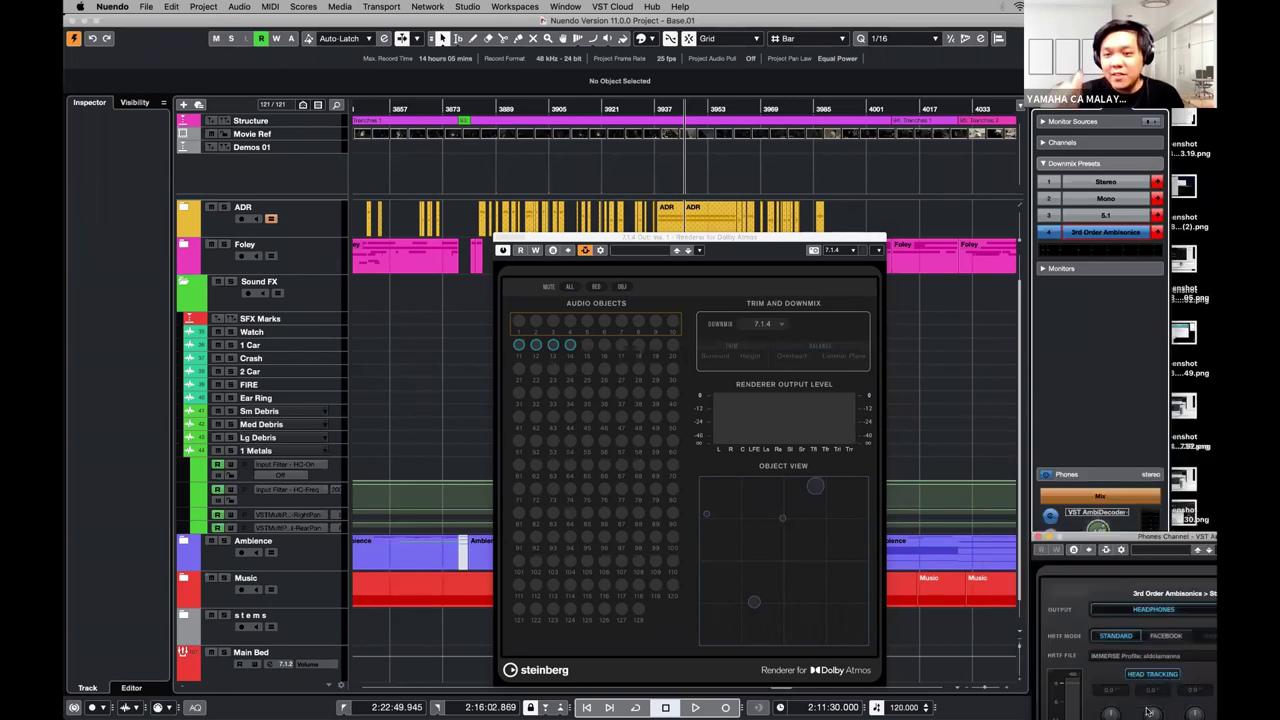
{"action": "left_click_drag", "start_coordinate": [1148, 712], "coordinate": [1160, 708]}
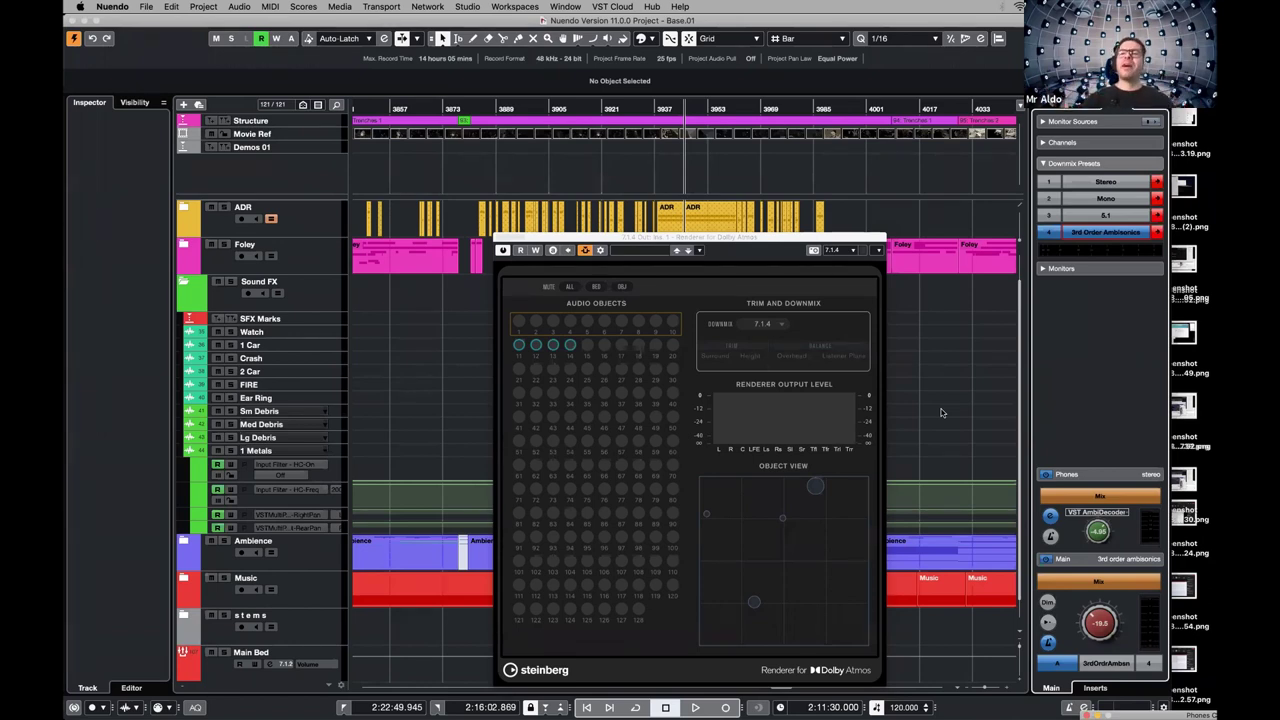
{"action": "double_click", "coordinate": [143, 25]}
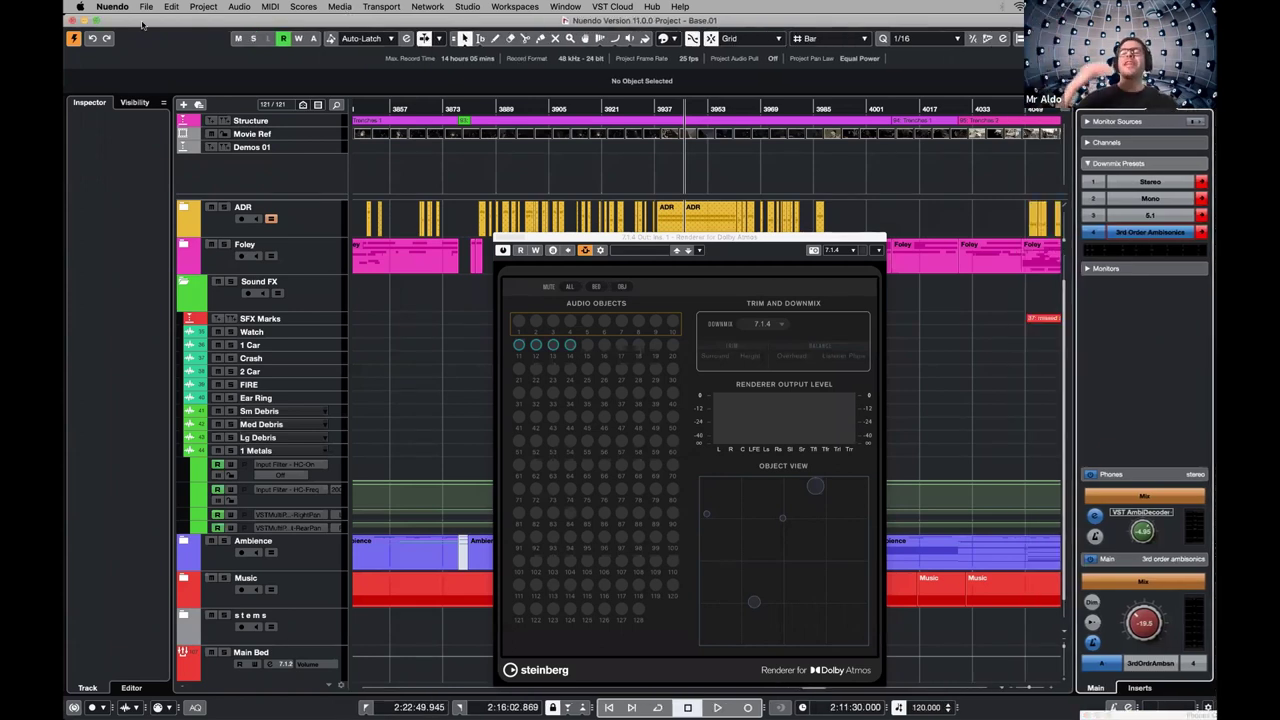